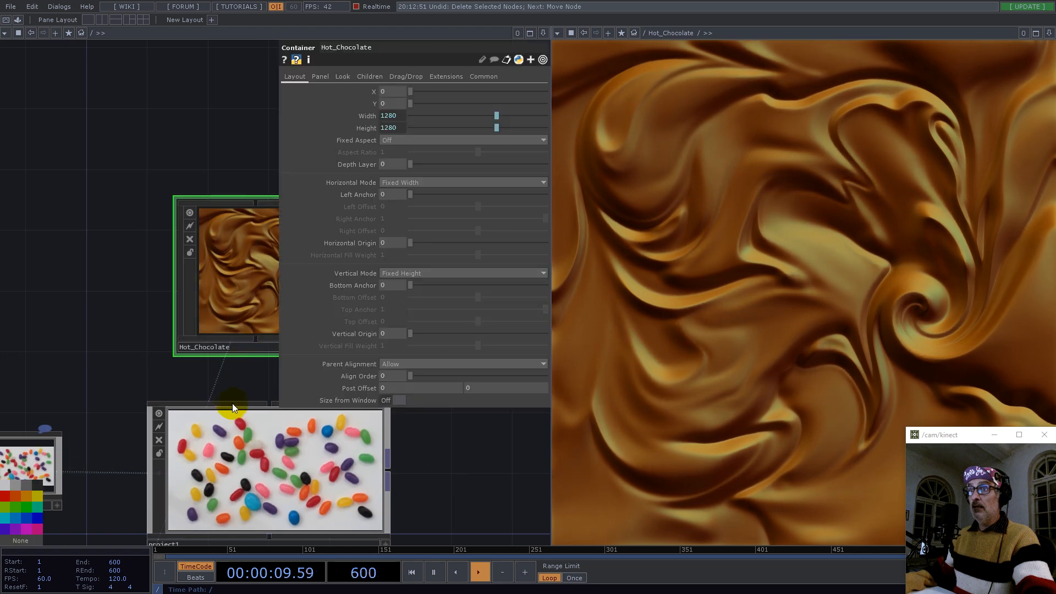
Step: Enter the project1 component and close the pane displaying the Hot_Chocolate output
{"action": "double_click", "coordinate": [237, 462]}
{"action": "left_click", "coordinate": [1049, 33]}
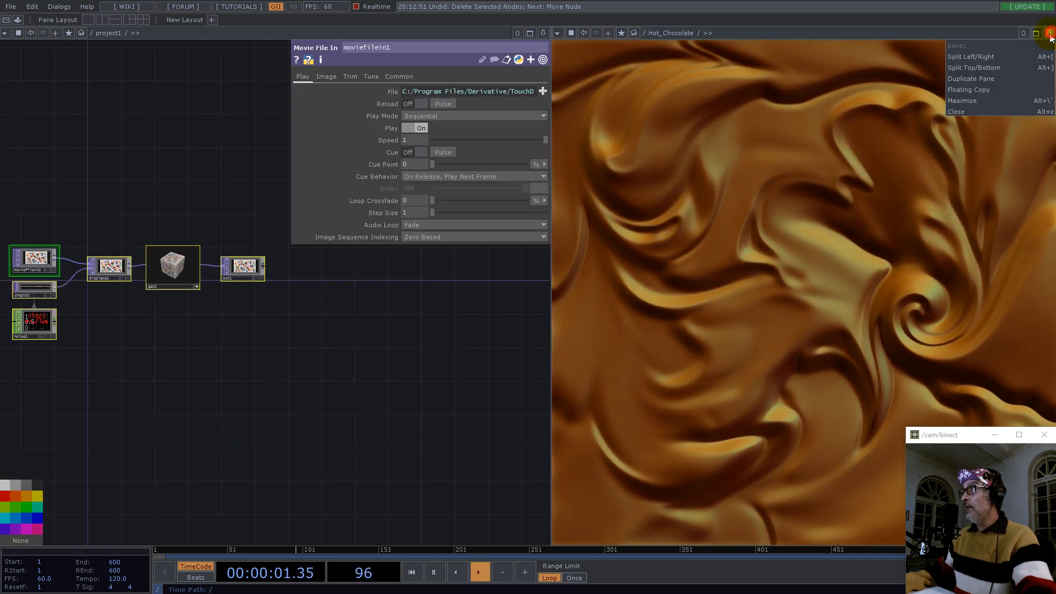
{"action": "left_click", "coordinate": [969, 108]}
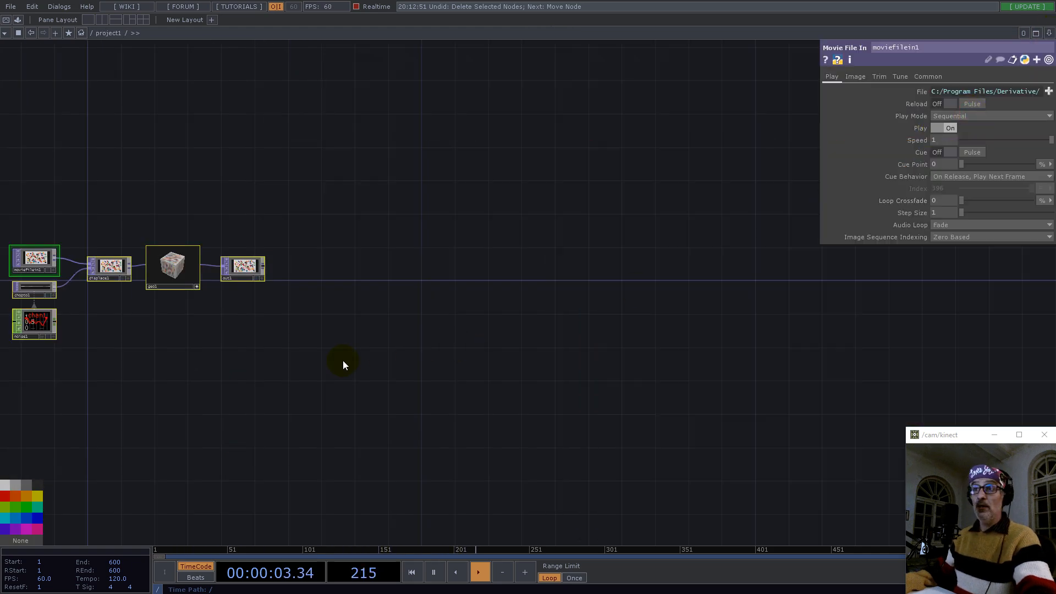
Step: Delete all the default operators inside project1
{"action": "left_click_drag", "start_coordinate": [380, 354], "coordinate": [545, 377]}
{"action": "right_click_drag", "start_coordinate": [679, 462], "coordinate": [259, 249]}
{"action": "key", "text": "Delete"}
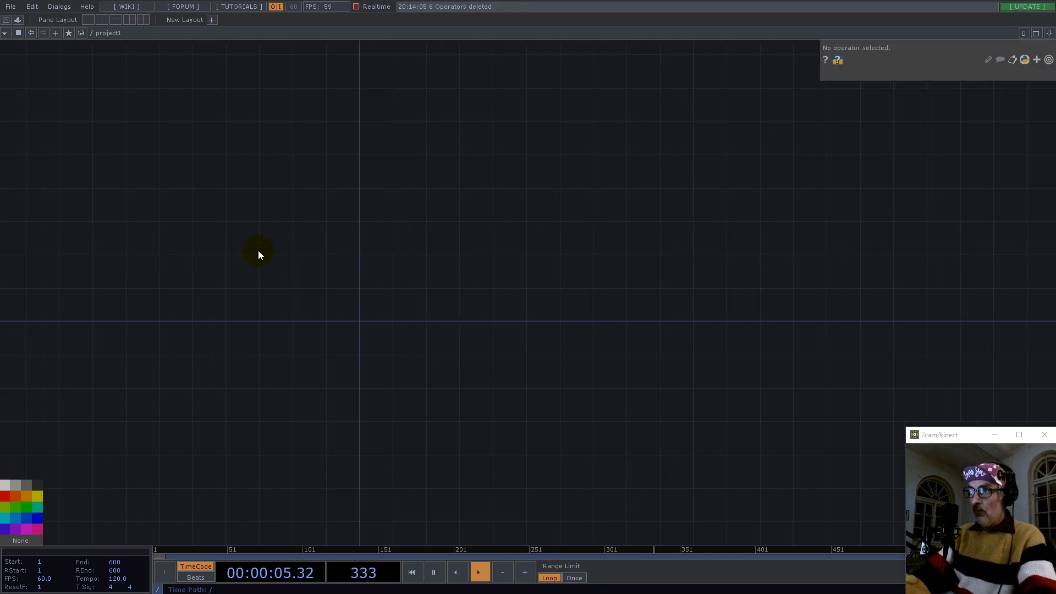
Step: Add a Constant CHOP to the empty project1 network
{"action": "double_click", "coordinate": [309, 291]}
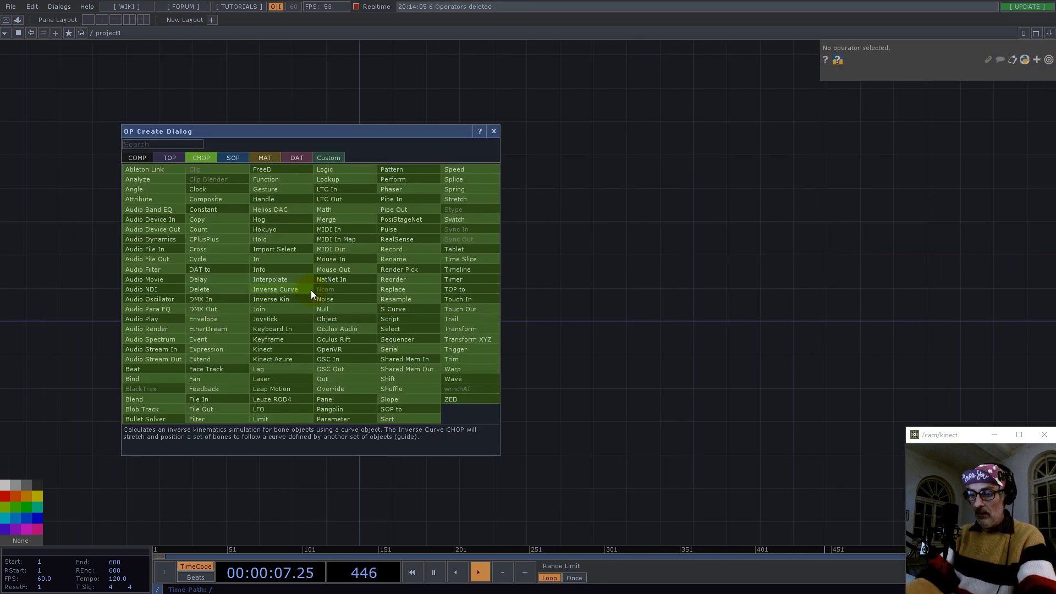
{"action": "type", "text": "c"}
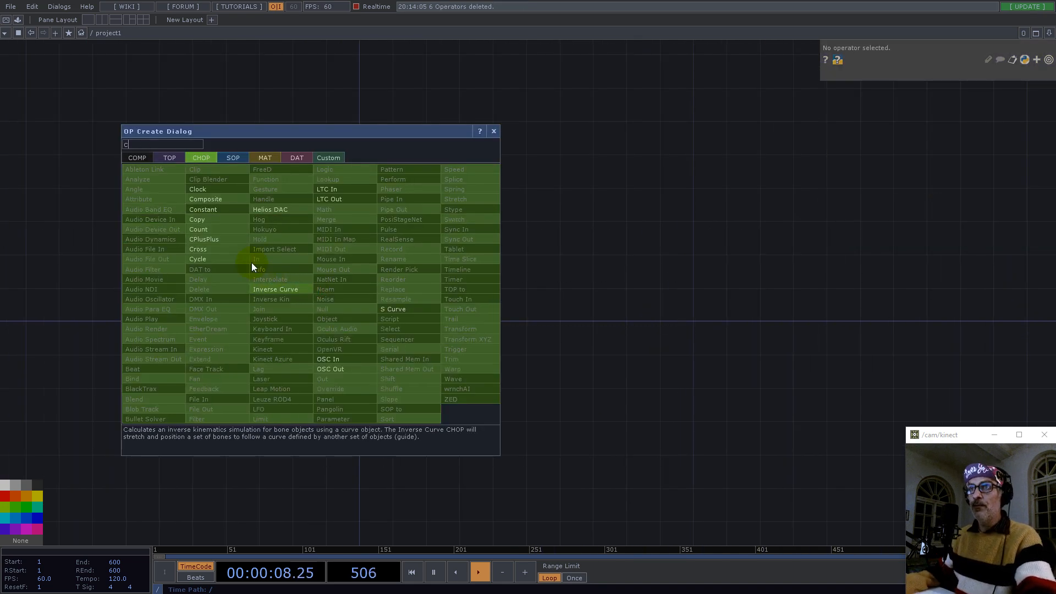
{"action": "left_click", "coordinate": [210, 212]}
{"action": "left_click", "coordinate": [379, 305]}
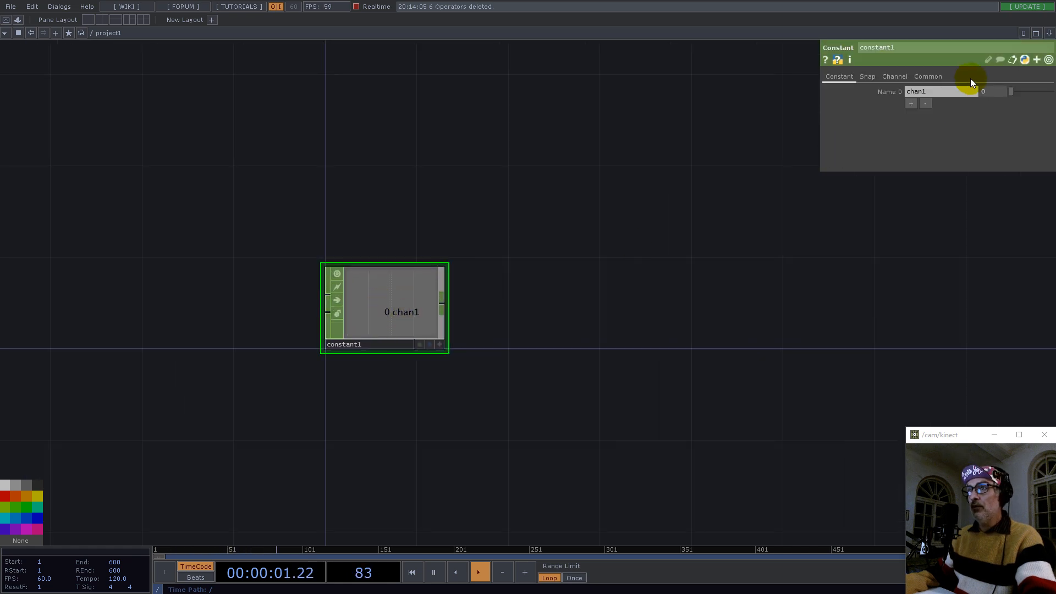
Step: Name the Constant CHOP's channel res and set its value to 1280
{"action": "type", "text": "res"}
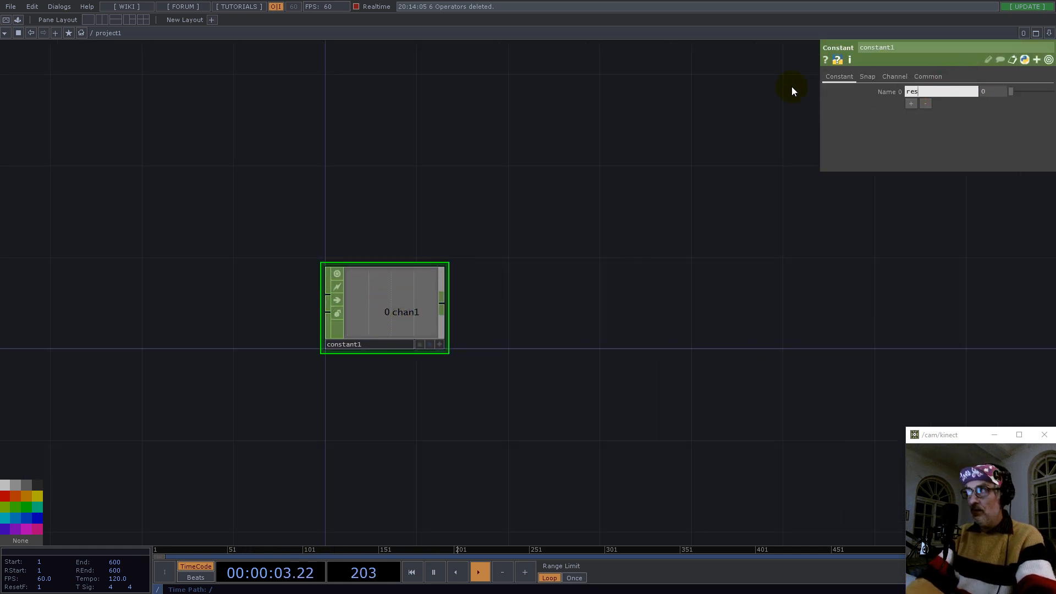
{"action": "left_click", "coordinate": [993, 93]}
{"action": "type", "text": "1280"}
{"action": "key", "text": "Return"}
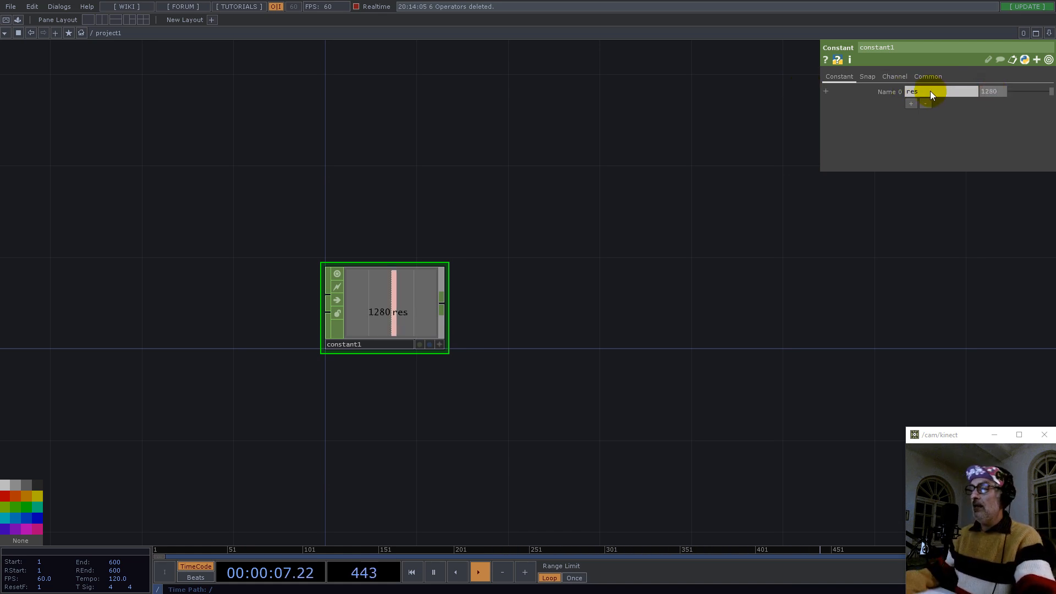
{"action": "left_click_drag", "start_coordinate": [581, 324], "coordinate": [520, 323]}
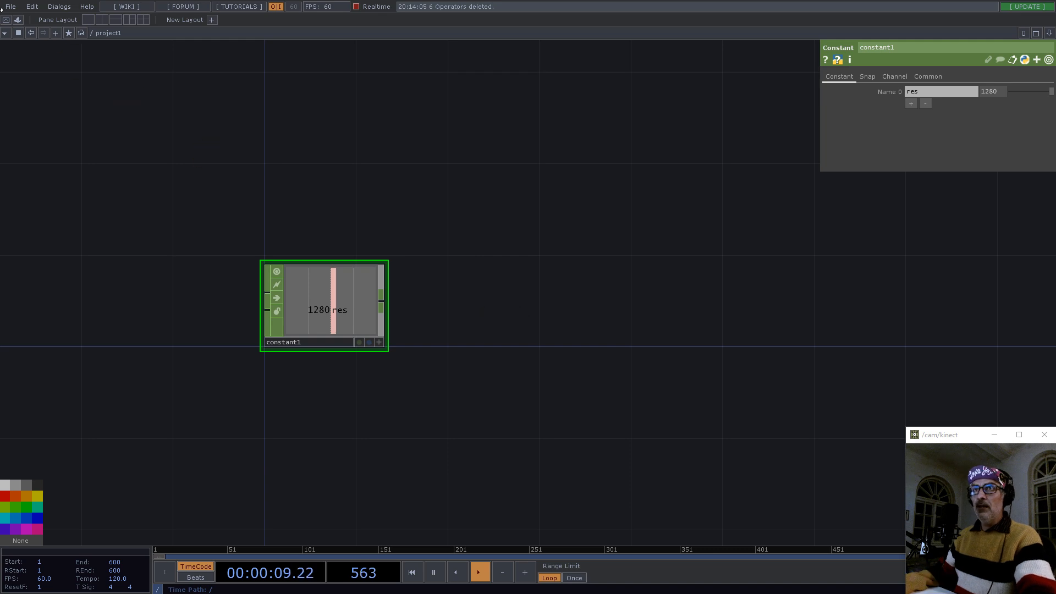
{"action": "left_click", "coordinate": [18, 20]}
{"action": "left_click_drag", "start_coordinate": [33, 332], "coordinate": [660, 344]}
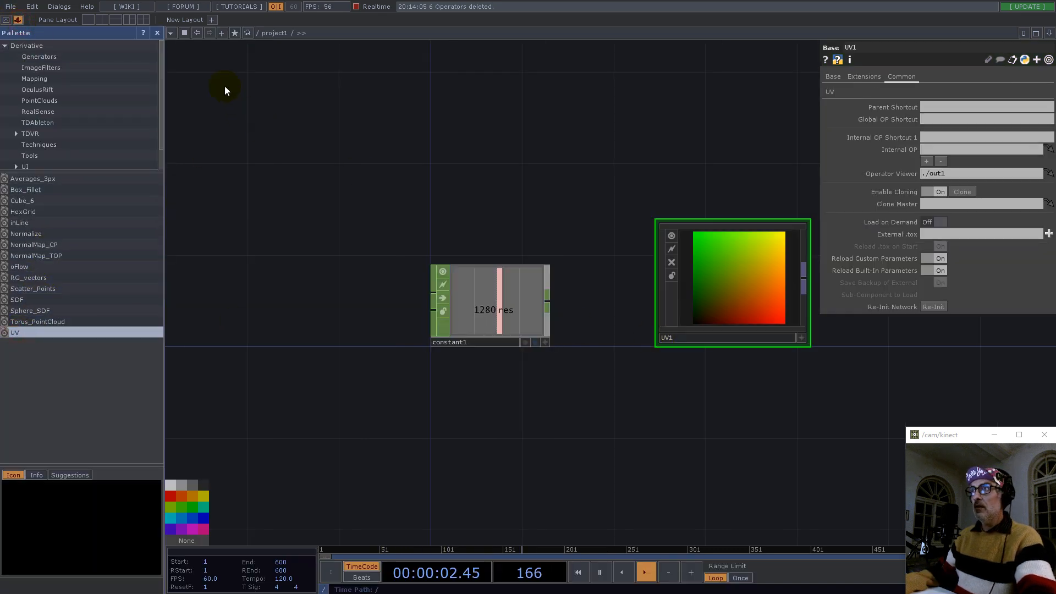
{"action": "left_click", "coordinate": [158, 33]}
{"action": "left_click_drag", "start_coordinate": [427, 174], "coordinate": [320, 128]}
{"action": "left_click_drag", "start_coordinate": [469, 246], "coordinate": [257, 442]}
{"action": "key", "text": "Delete"}
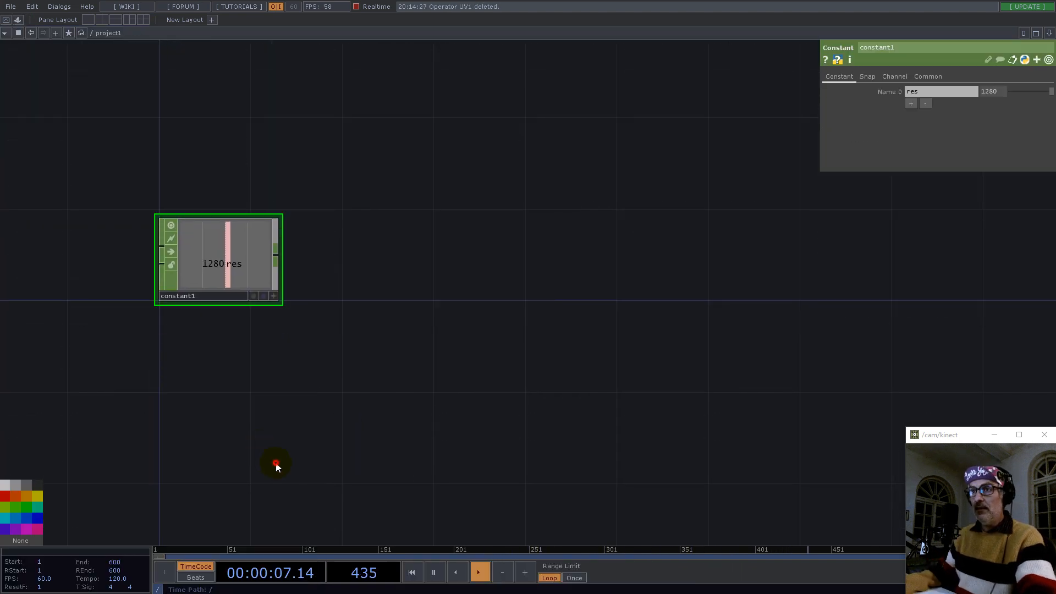
Step: Add a Base COMP below the constant1 operator
{"action": "double_click", "coordinate": [276, 463]}
{"action": "type", "text": "b"}
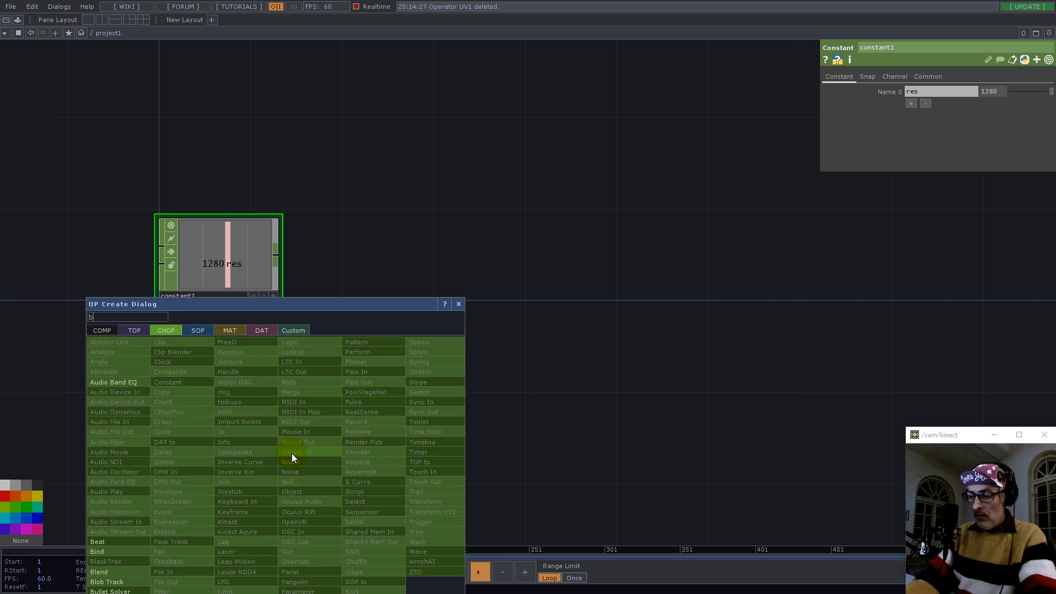
{"action": "left_click", "coordinate": [91, 329]}
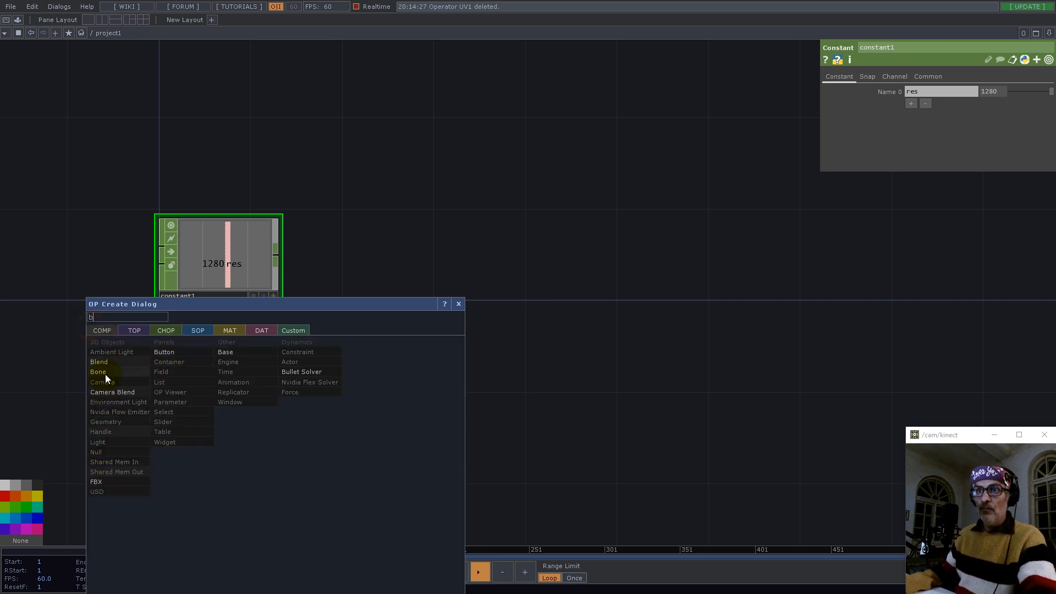
{"action": "left_click", "coordinate": [221, 353]}
{"action": "left_click", "coordinate": [370, 401]}
Step: Open constant1's viewer in a floating window and move it to an empty area of the network
{"action": "right_click", "coordinate": [214, 248]}
{"action": "left_click", "coordinate": [234, 246]}
{"action": "left_click_drag", "start_coordinate": [229, 160], "coordinate": [635, 105]}
Step: Enter the base1 component and add a Ramp TOP inside it
{"action": "double_click", "coordinate": [350, 408]}
{"action": "double_click", "coordinate": [314, 382]}
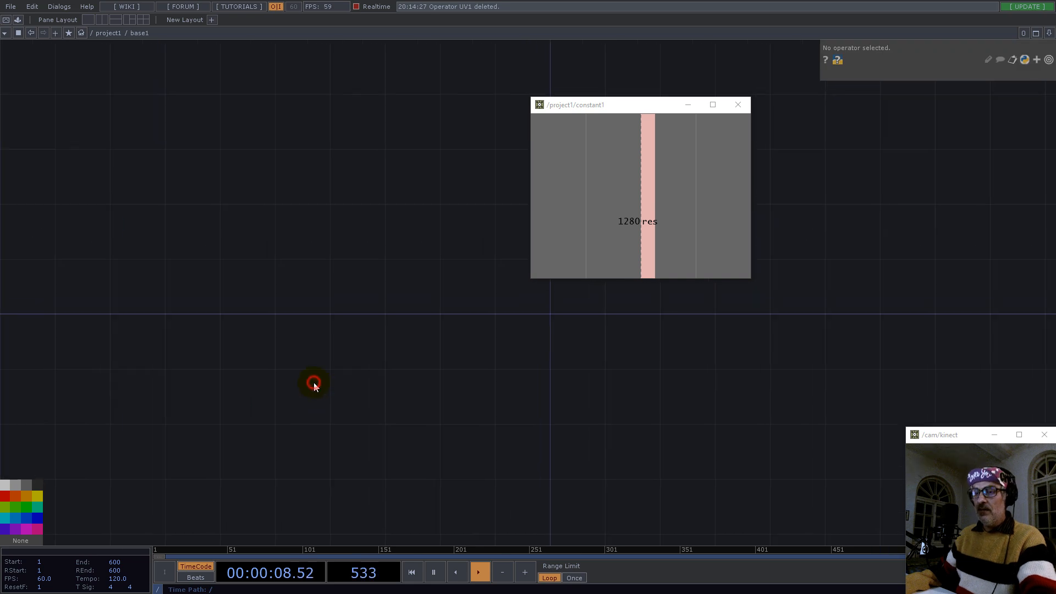
{"action": "left_click", "coordinate": [173, 251]}
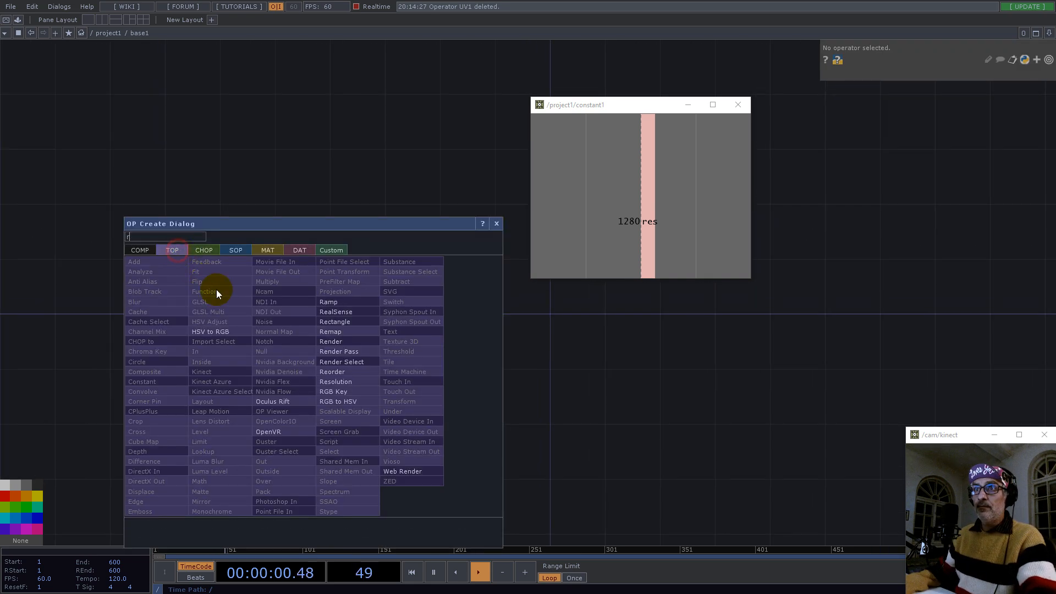
{"action": "left_click", "coordinate": [332, 304]}
{"action": "left_click", "coordinate": [341, 372]}
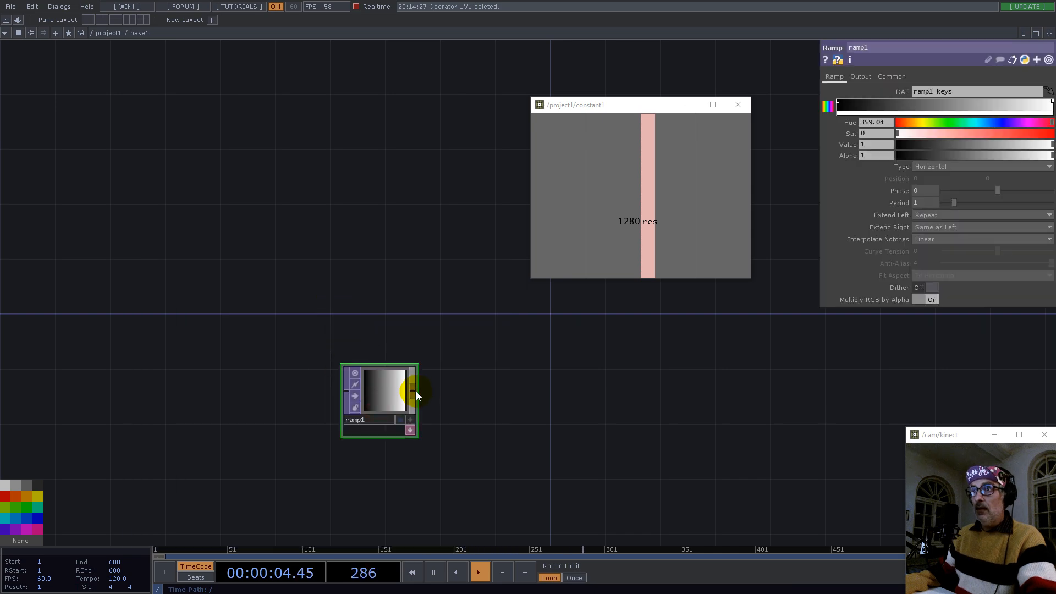
Step: Branch a Flip TOP off the ramp1 output and place it below the ramp
{"action": "right_click", "coordinate": [416, 391]}
{"action": "type", "text": "f"}
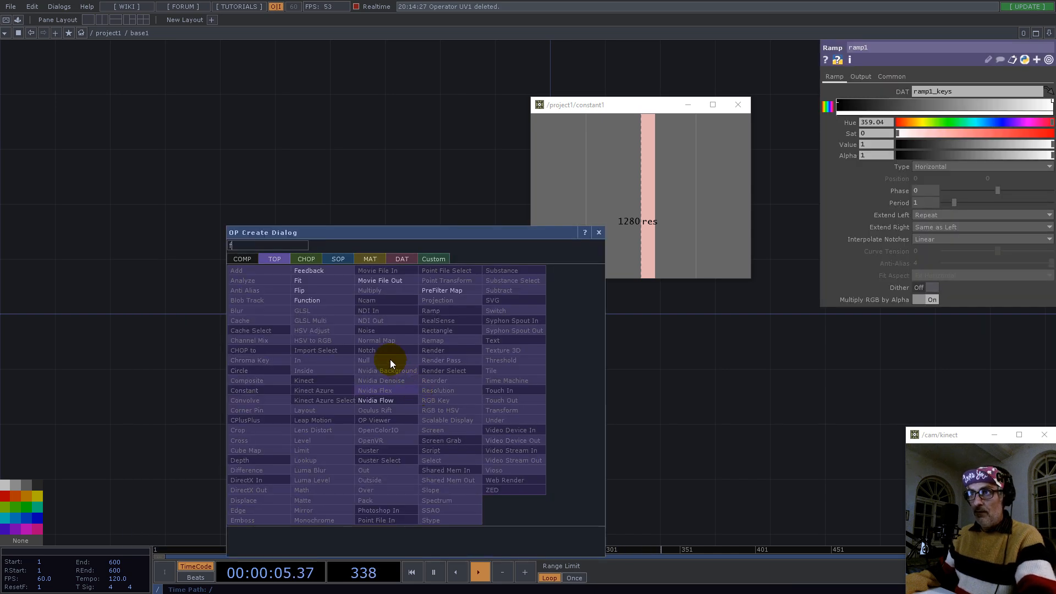
{"action": "left_click", "coordinate": [299, 290]}
{"action": "left_click", "coordinate": [439, 434]}
Step: Add a Reorder TOP fed by ramp1 as its first input and flip1 as its second input
{"action": "right_click", "coordinate": [414, 388]}
{"action": "type", "text": "re"}
{"action": "left_click", "coordinate": [434, 378]}
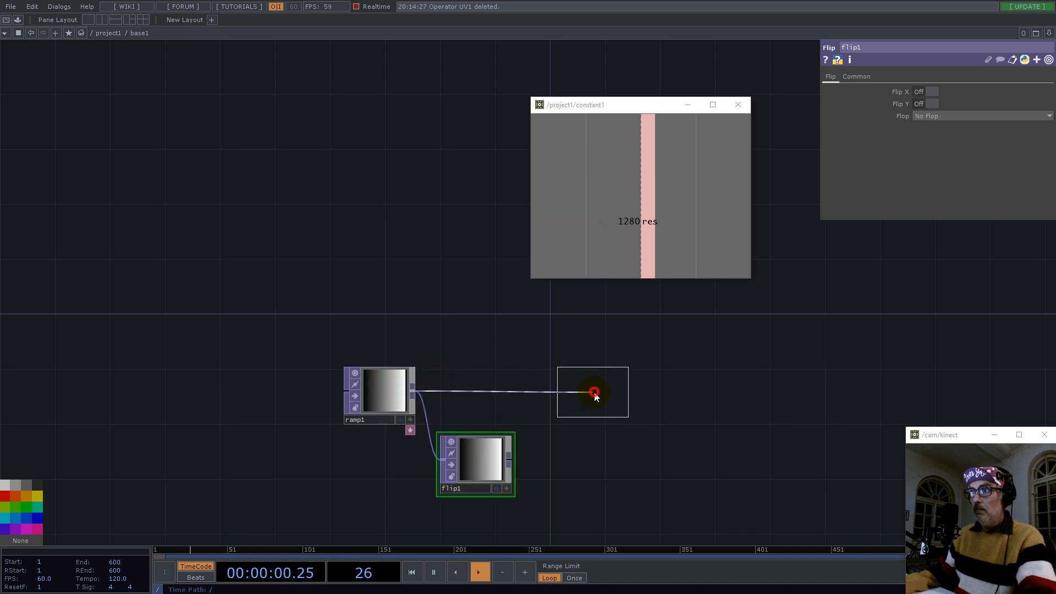
{"action": "left_click", "coordinate": [598, 381]}
{"action": "left_click", "coordinate": [516, 459]}
{"action": "left_click", "coordinate": [604, 374]}
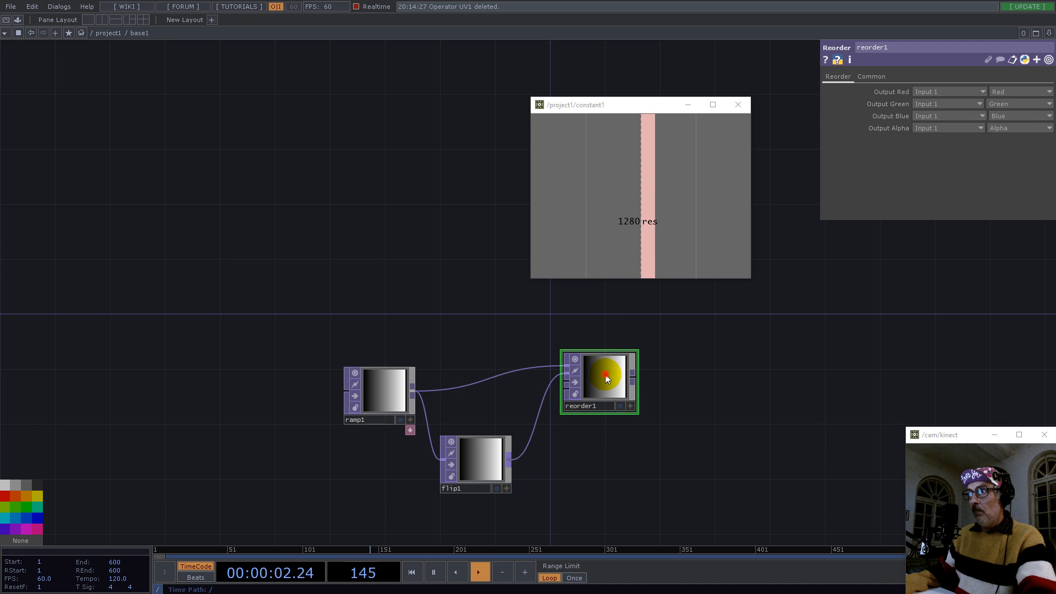
Step: Set the Reorder's green output source to Input 2 and flop flip1's image into a vertical gradient
{"action": "left_click", "coordinate": [938, 105]}
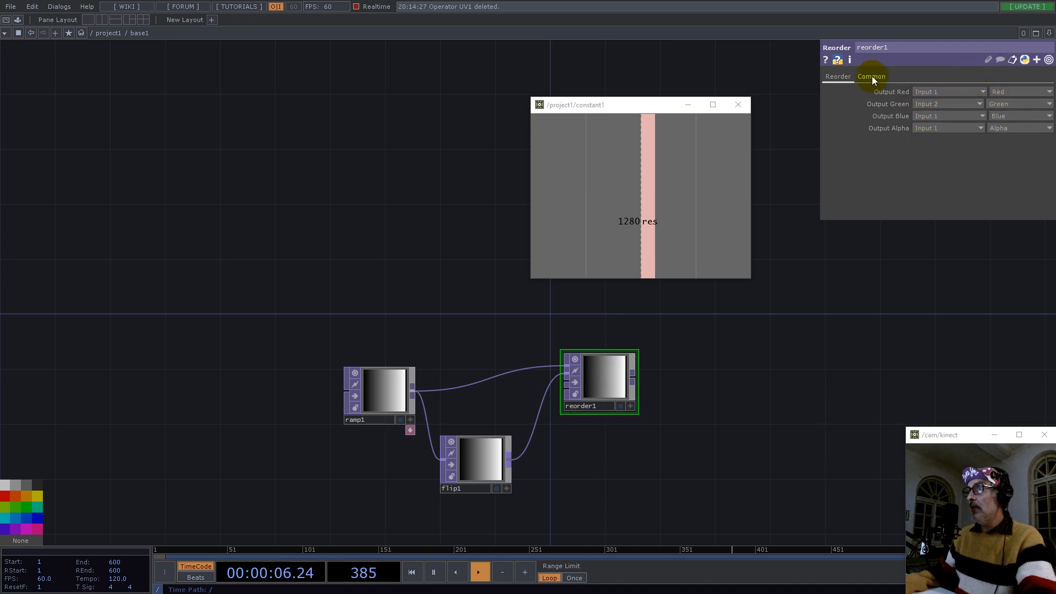
{"action": "left_click", "coordinate": [503, 448]}
{"action": "left_click_drag", "start_coordinate": [930, 117], "coordinate": [933, 133]}
Step: Set the Reorder's blue output to Zero and its pixel format to 32-bit float (RGBA)
{"action": "left_click", "coordinate": [623, 379]}
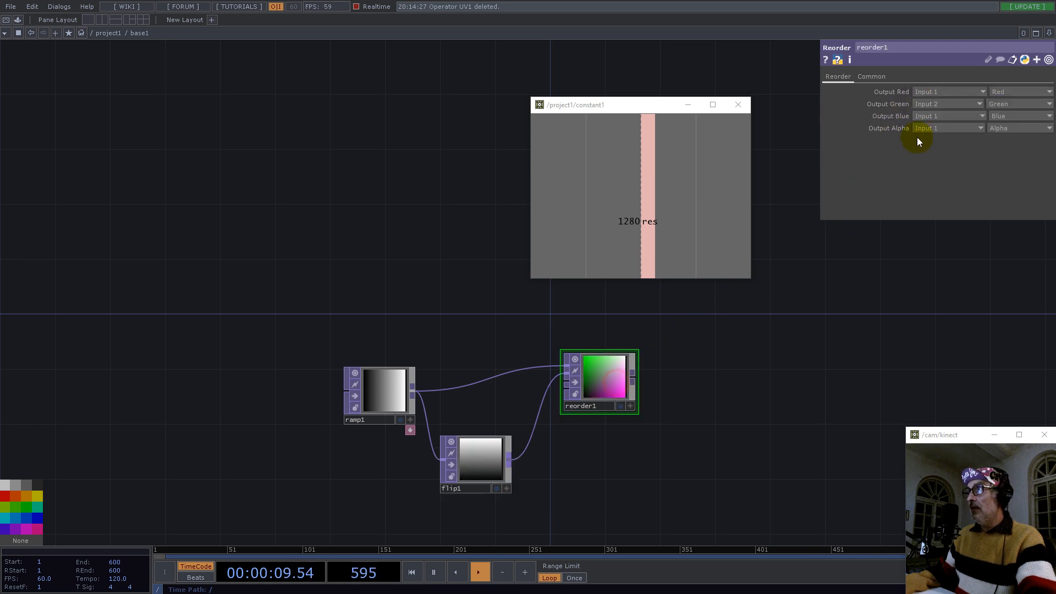
{"action": "left_click", "coordinate": [1002, 115]}
{"action": "left_click", "coordinate": [1002, 211]}
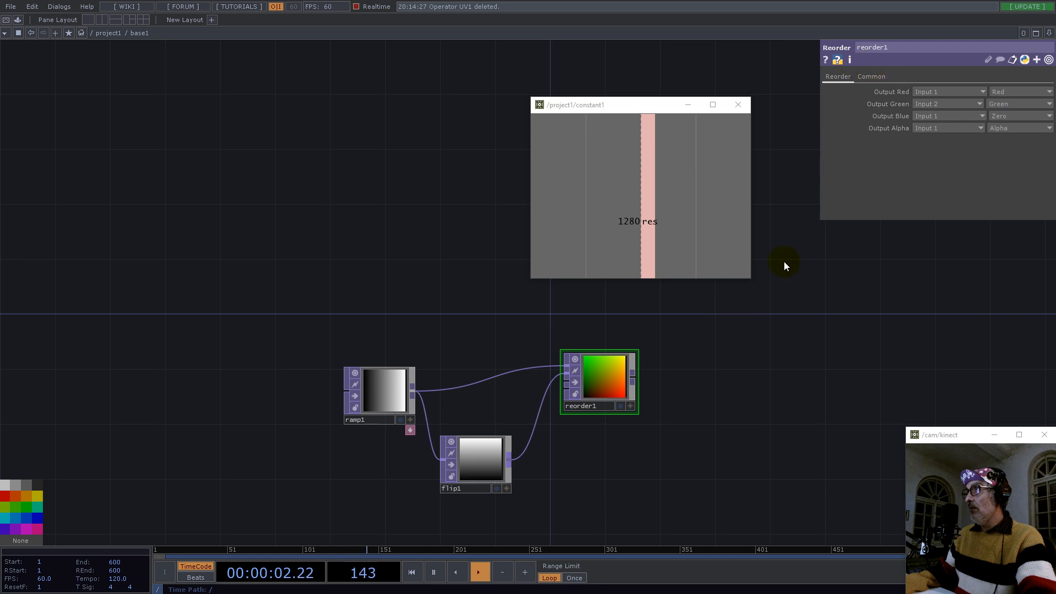
{"action": "left_click", "coordinate": [870, 77]}
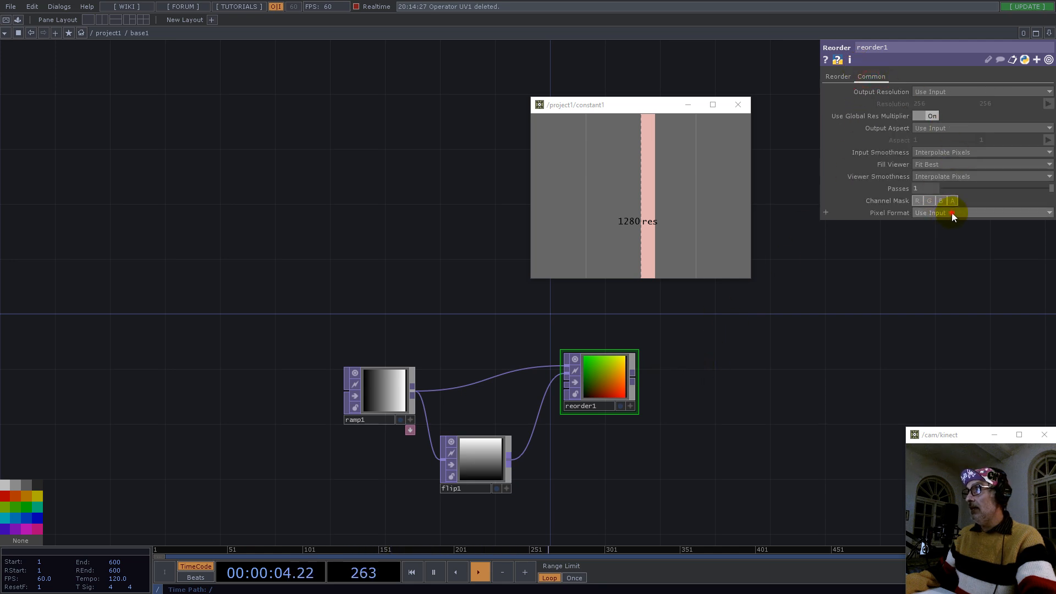
{"action": "left_click", "coordinate": [952, 213]}
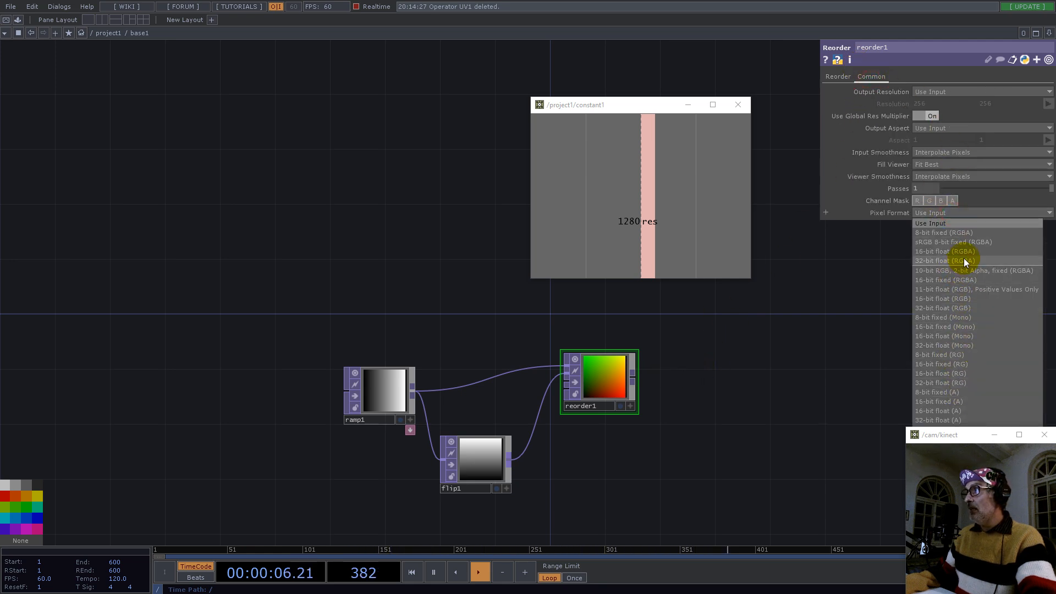
{"action": "left_click", "coordinate": [942, 260]}
Step: Link ramp1's resolution width and height to the res channel of constant1
{"action": "left_click", "coordinate": [385, 388]}
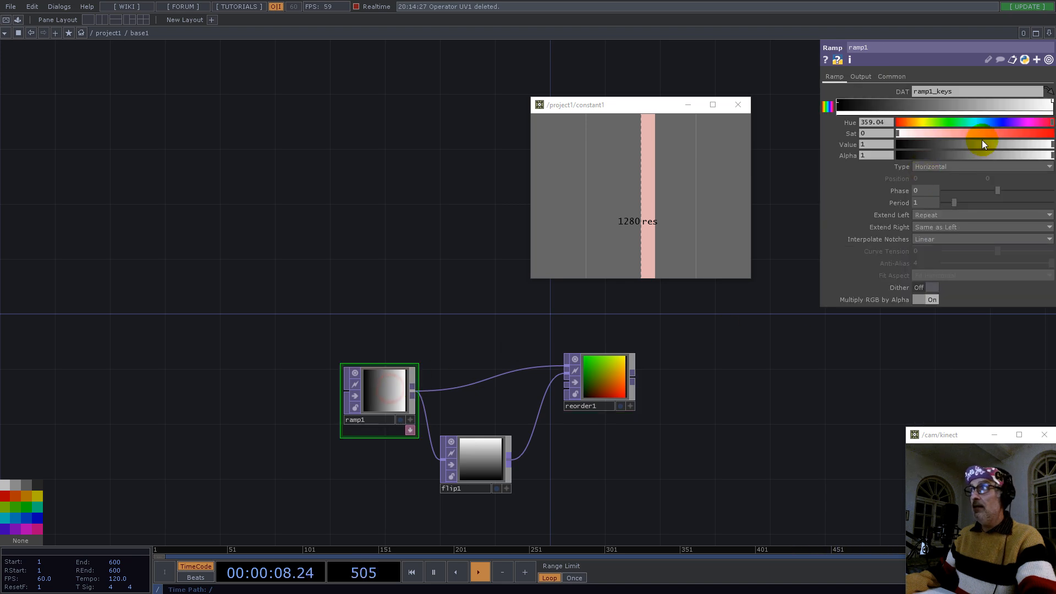
{"action": "left_click", "coordinate": [892, 77]}
{"action": "left_click_drag", "start_coordinate": [635, 219], "coordinate": [891, 104]}
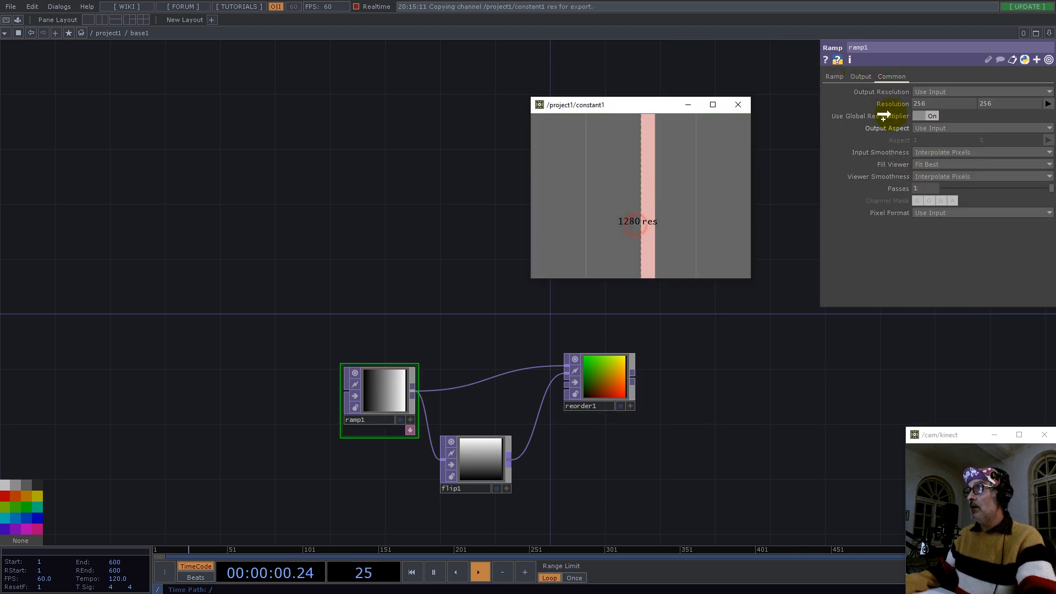
{"action": "left_click", "coordinate": [892, 100]}
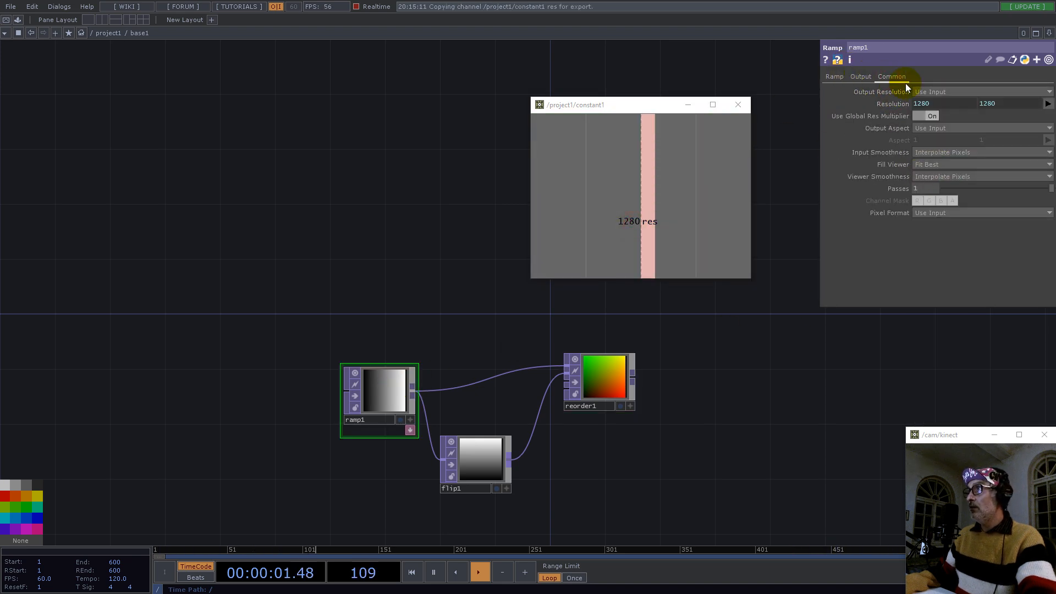
Step: Set ramp1's pixel format to 32-bit float (Mono) and align its node with the Reorder node
{"action": "left_click", "coordinate": [953, 212]}
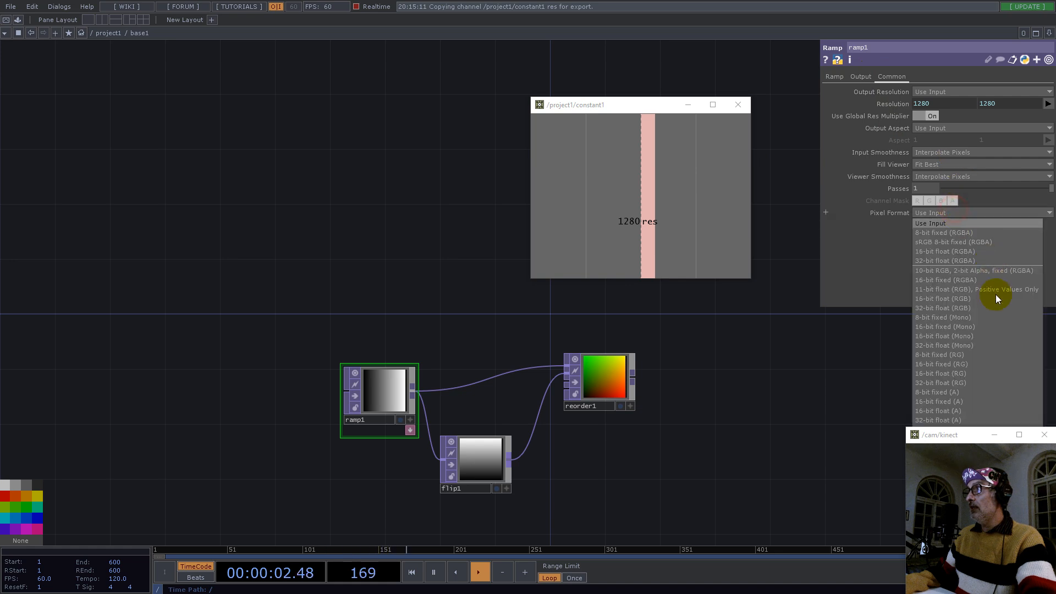
{"action": "left_click", "coordinate": [959, 345]}
{"action": "left_click_drag", "start_coordinate": [379, 387], "coordinate": [364, 373]}
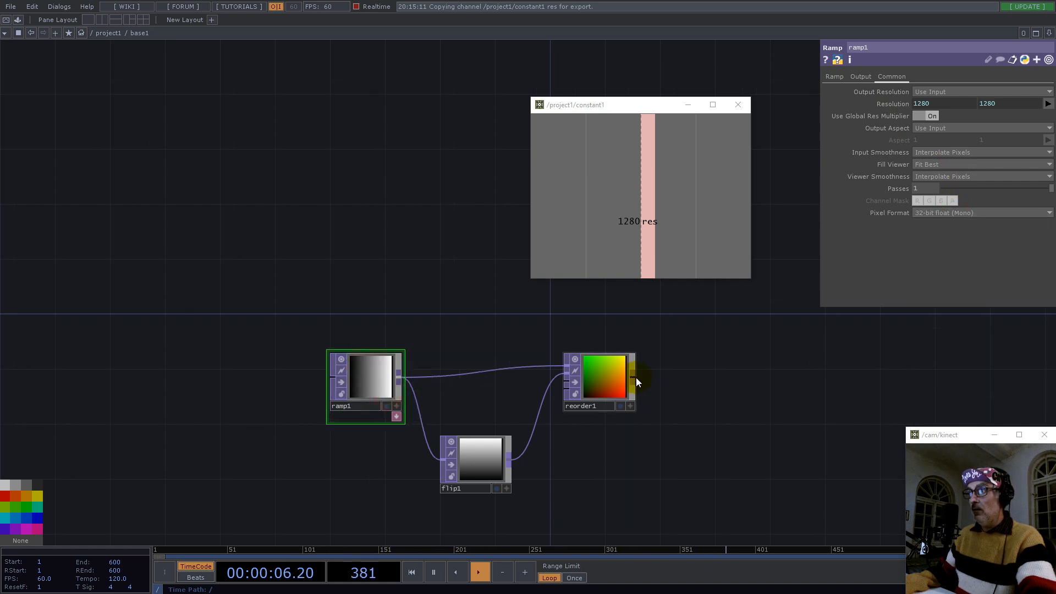
Step: Add an Out TOP after the Reorder TOP
{"action": "right_click", "coordinate": [633, 377]}
{"action": "type", "text": "ou"}
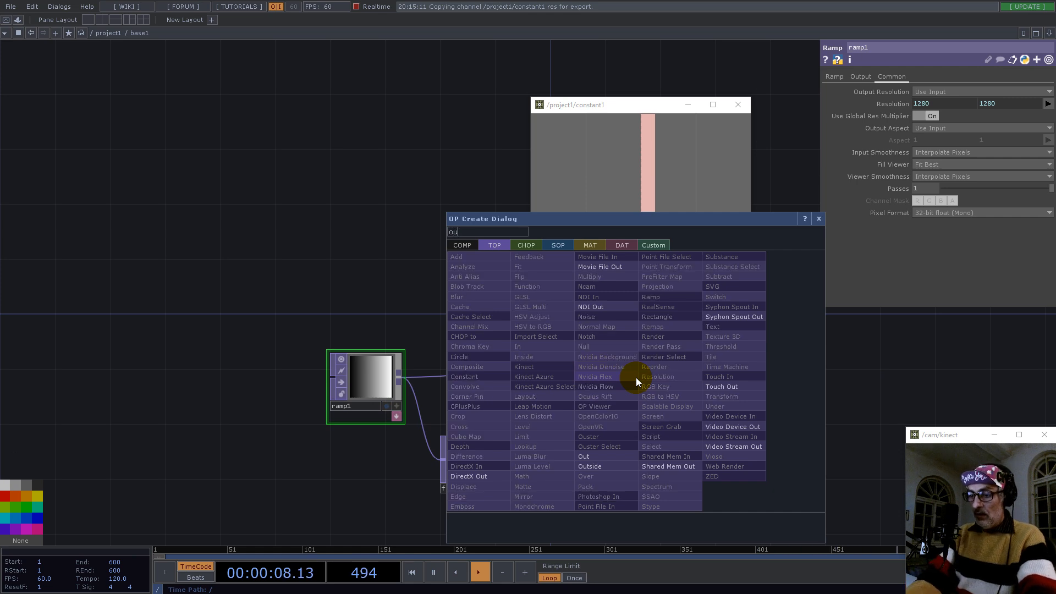
{"action": "left_click", "coordinate": [604, 458]}
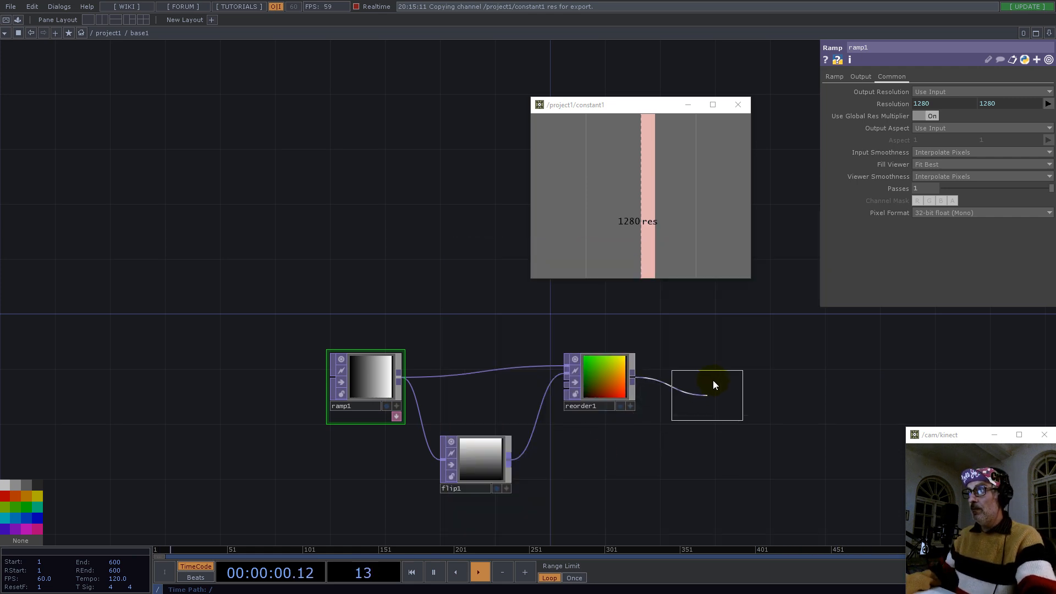
{"action": "left_click", "coordinate": [712, 381]}
Step: Return to project1, rename base1 to UV and place it below constant1
{"action": "key", "text": "u"}
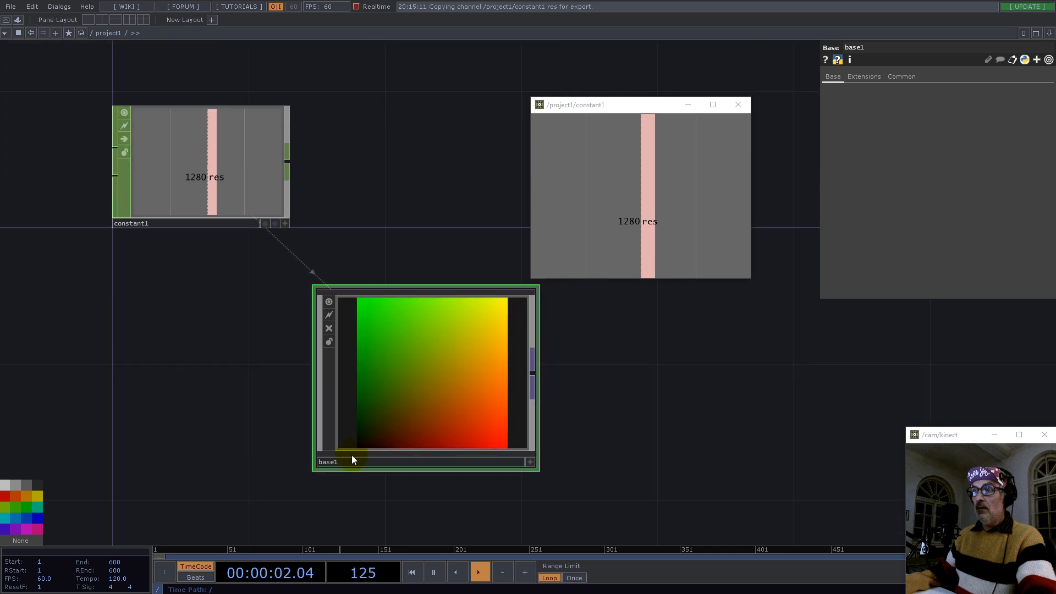
{"action": "type", "text": "UV"}
{"action": "key", "text": "Return"}
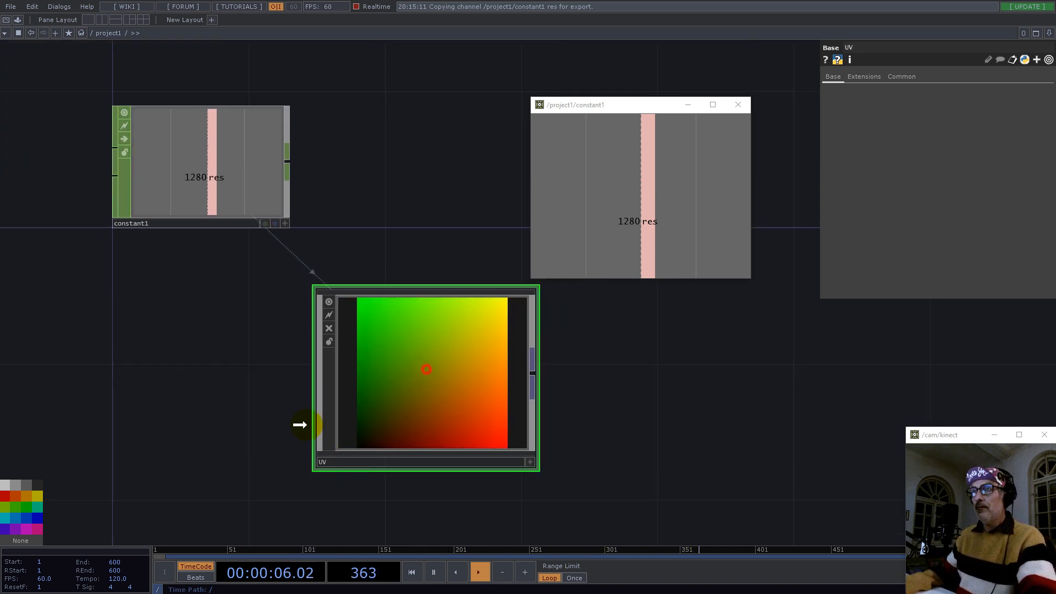
{"action": "left_click_drag", "start_coordinate": [312, 424], "coordinate": [142, 525]}
{"action": "scroll", "coordinate": [401, 332], "scroll_direction": "down", "scroll_amount": 5}
{"action": "left_click_drag", "start_coordinate": [368, 378], "coordinate": [349, 435]}
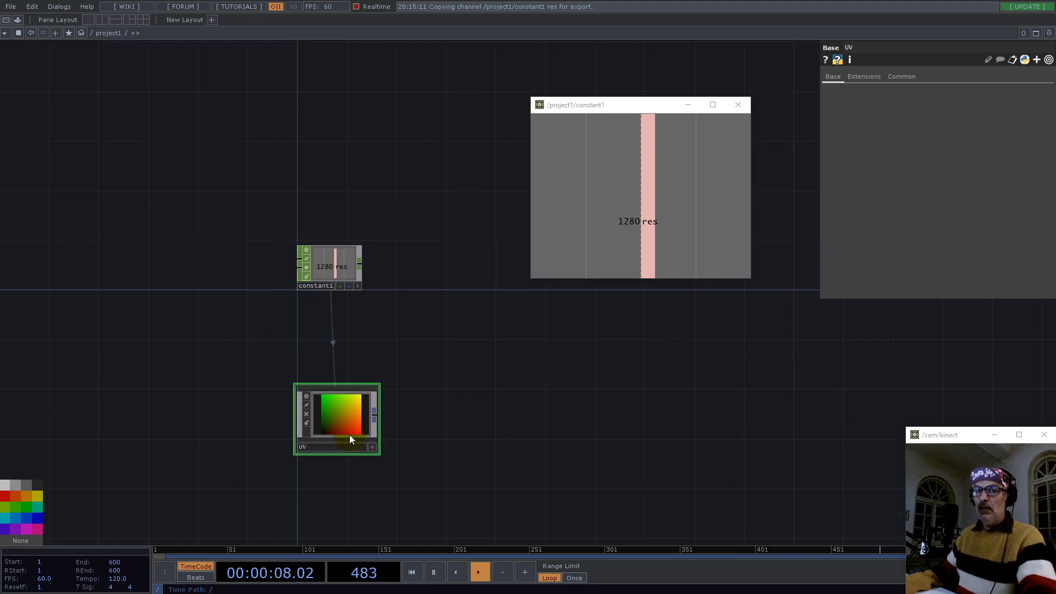
Step: Add a Feedback TOP fed by the output of the UV component
{"action": "scroll", "coordinate": [354, 439], "scroll_direction": "up", "scroll_amount": 4}
{"action": "right_click", "coordinate": [417, 378]}
{"action": "type", "text": "fe"}
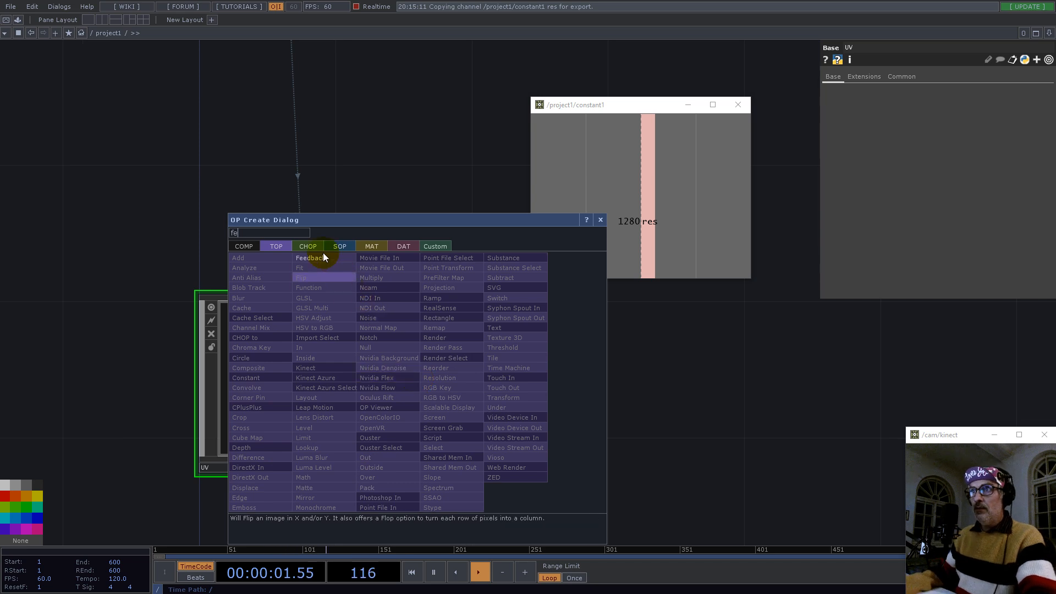
{"action": "left_click", "coordinate": [314, 258]}
{"action": "left_click", "coordinate": [596, 471]}
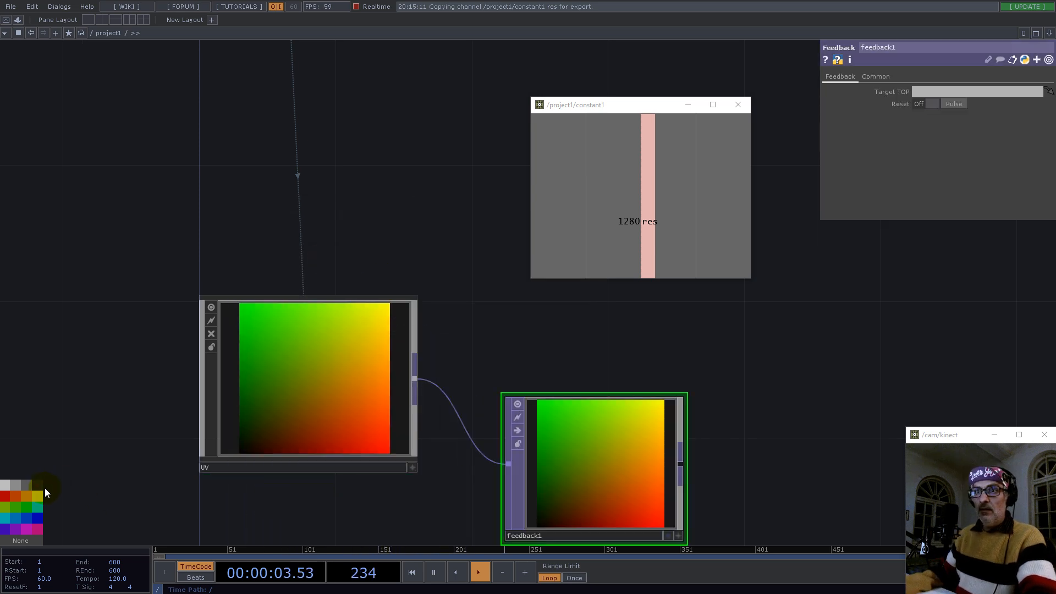
Step: Add a Keyboard In CHOP directly below feedback1
{"action": "left_click_drag", "start_coordinate": [349, 228], "coordinate": [191, 68]}
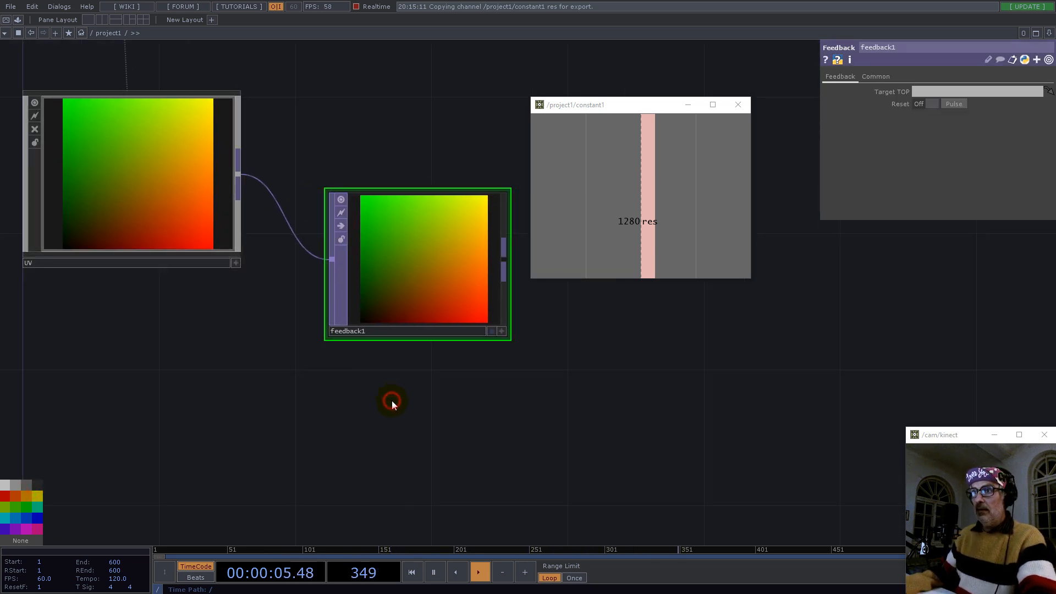
{"action": "key", "text": "Tab"}
{"action": "type", "text": "k"}
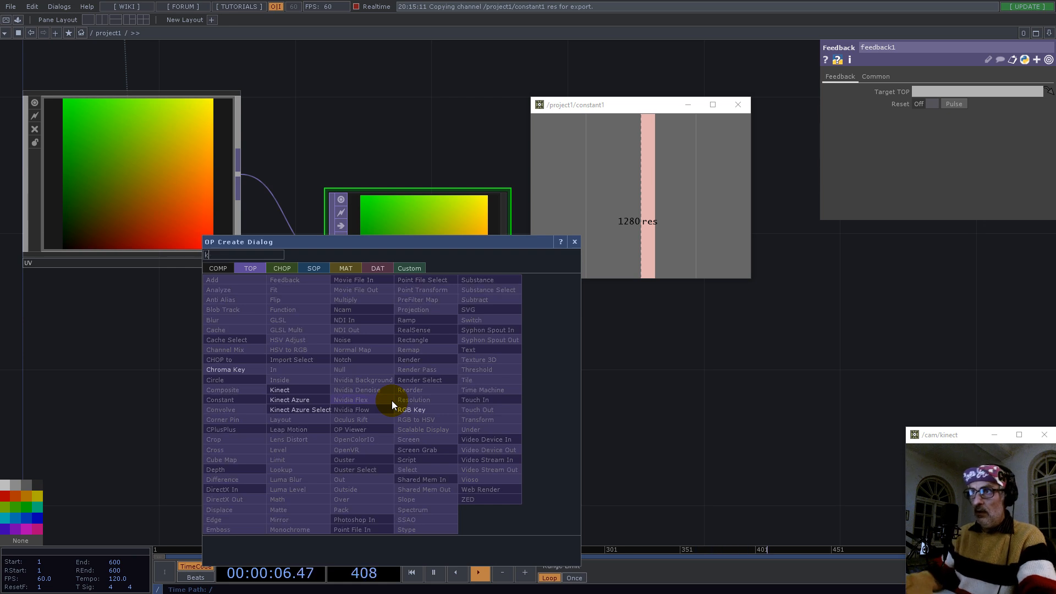
{"action": "left_click", "coordinate": [282, 268]}
{"action": "left_click", "coordinate": [356, 439]}
{"action": "left_click", "coordinate": [424, 428]}
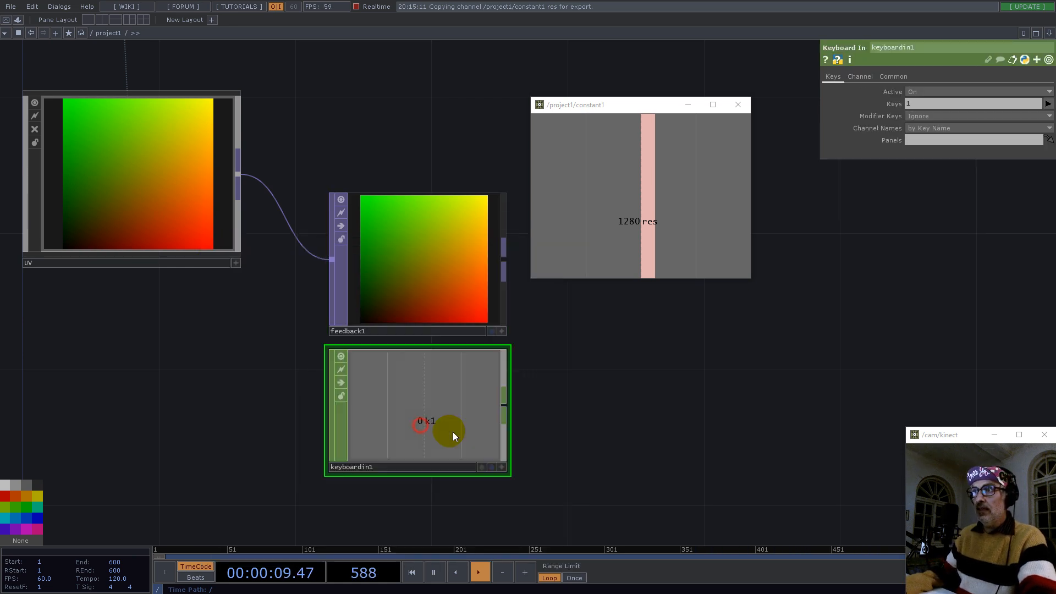
Step: Export the k1 channel of keyboardin1 to the Reset parameter of feedback1
{"action": "left_click", "coordinate": [504, 468]}
{"action": "left_click_drag", "start_coordinate": [413, 422], "coordinate": [953, 103]}
{"action": "left_click", "coordinate": [955, 99]}
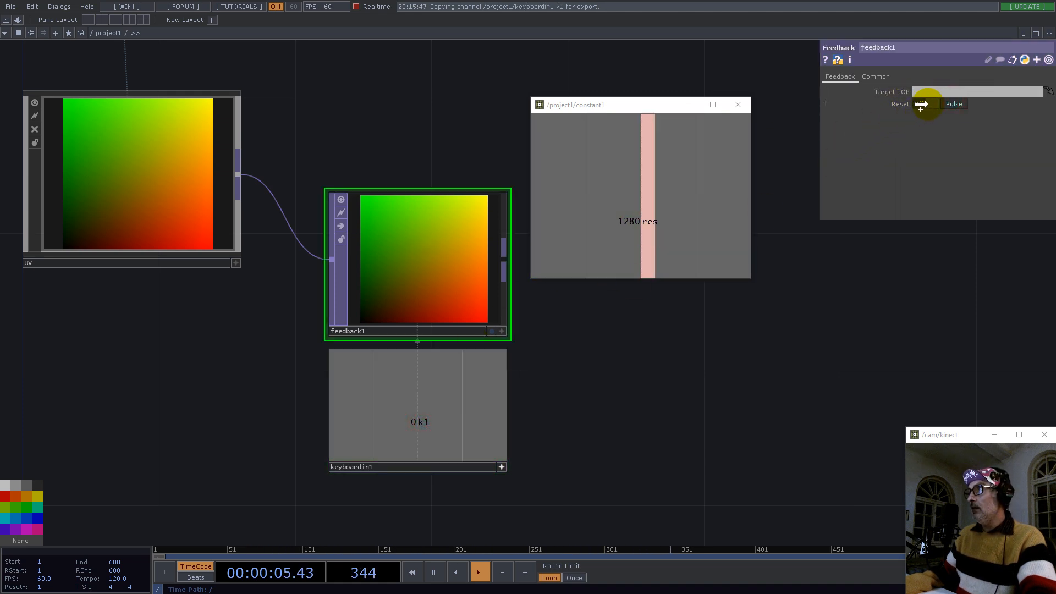
{"action": "left_click", "coordinate": [932, 104]}
Step: Reposition feedback1 together with keyboardin1, make keyboardin1's viewer inactive and leave a small gap between the two nodes
{"action": "left_click_drag", "start_coordinate": [722, 333], "coordinate": [491, 381]}
{"action": "scroll", "coordinate": [501, 425], "scroll_direction": "down", "scroll_amount": 3}
{"action": "right_click_drag", "start_coordinate": [511, 448], "coordinate": [343, 334]}
{"action": "left_click_drag", "start_coordinate": [378, 368], "coordinate": [431, 402]}
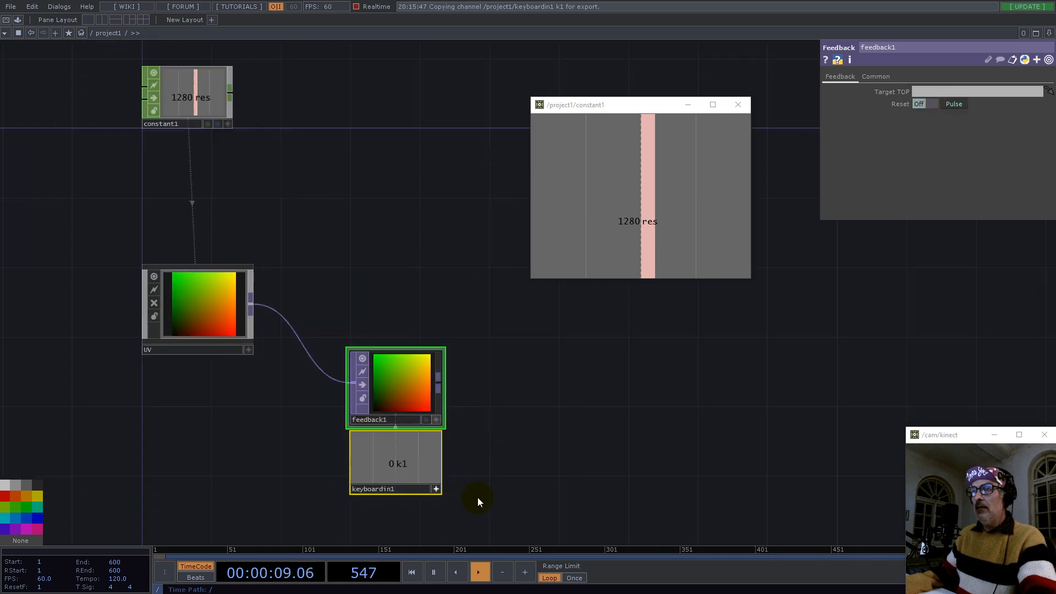
{"action": "left_click", "coordinate": [433, 490]}
{"action": "left_click", "coordinate": [388, 452]}
{"action": "left_click_drag", "start_coordinate": [388, 465], "coordinate": [390, 482]}
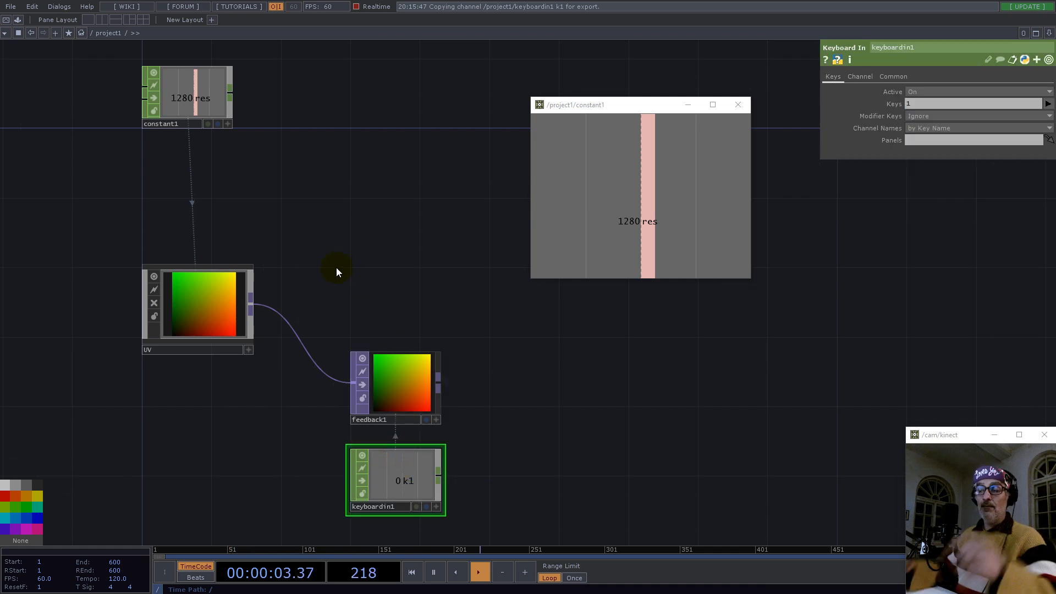
Step: Add a Level TOP from the UV output above feedback1 and set its post opacity to 0.01
{"action": "right_click", "coordinate": [256, 302]}
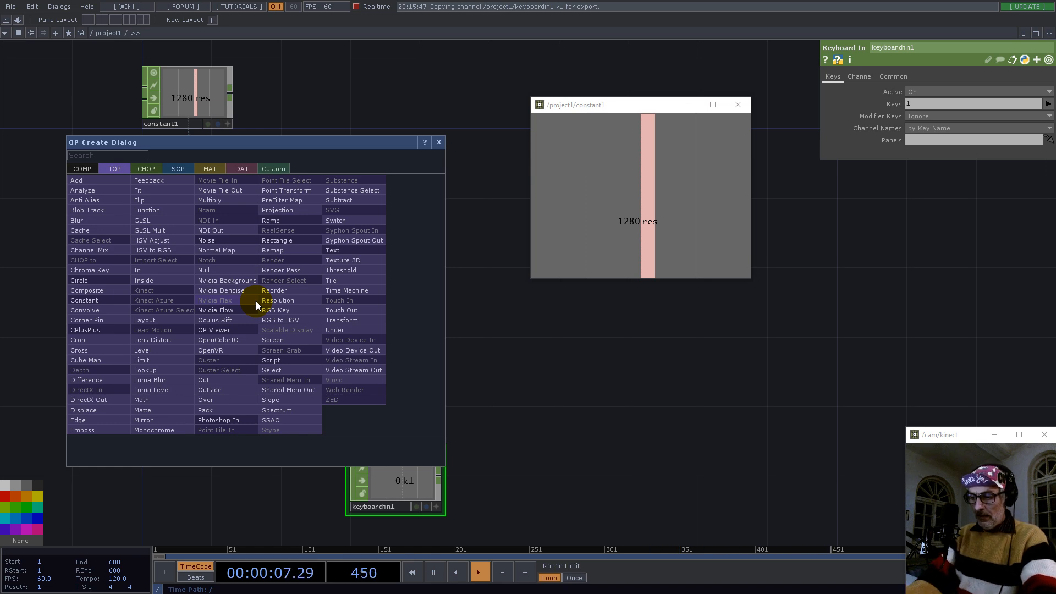
{"action": "left_click", "coordinate": [152, 340]}
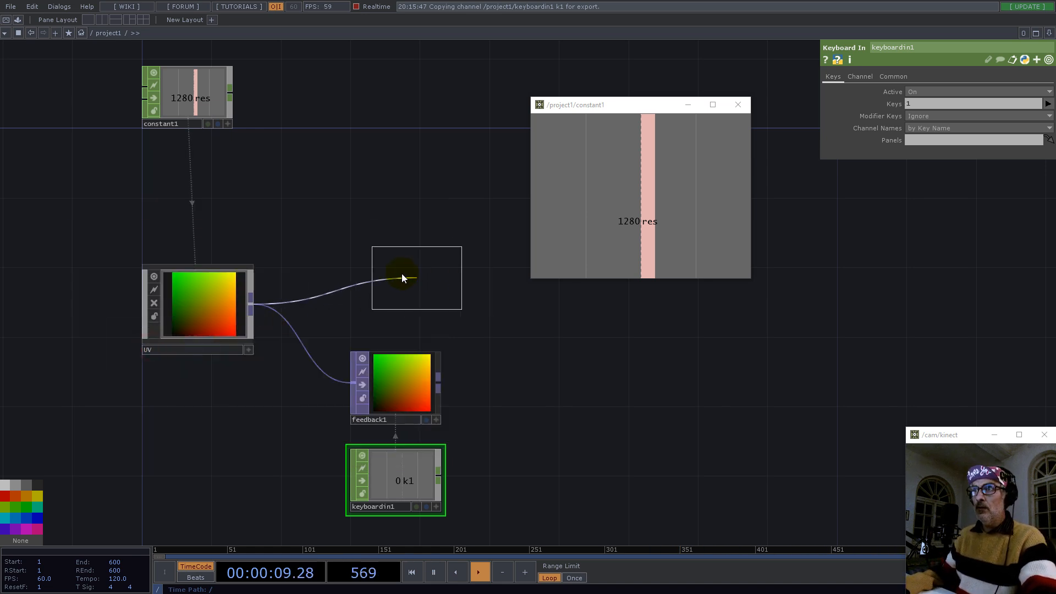
{"action": "left_click", "coordinate": [392, 274]}
{"action": "left_click", "coordinate": [920, 77]}
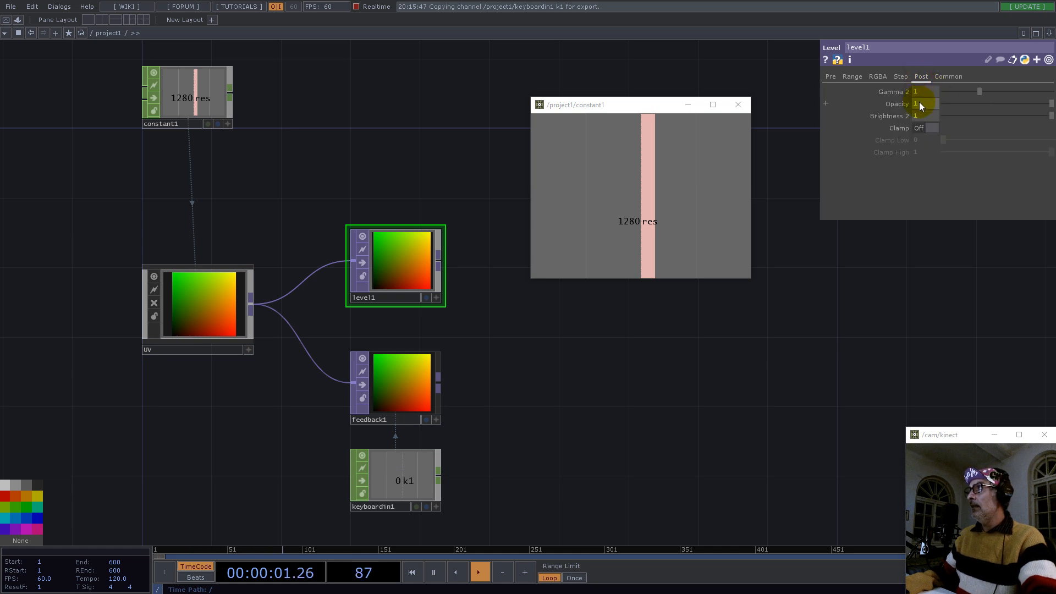
{"action": "type", "text": "0.01"}
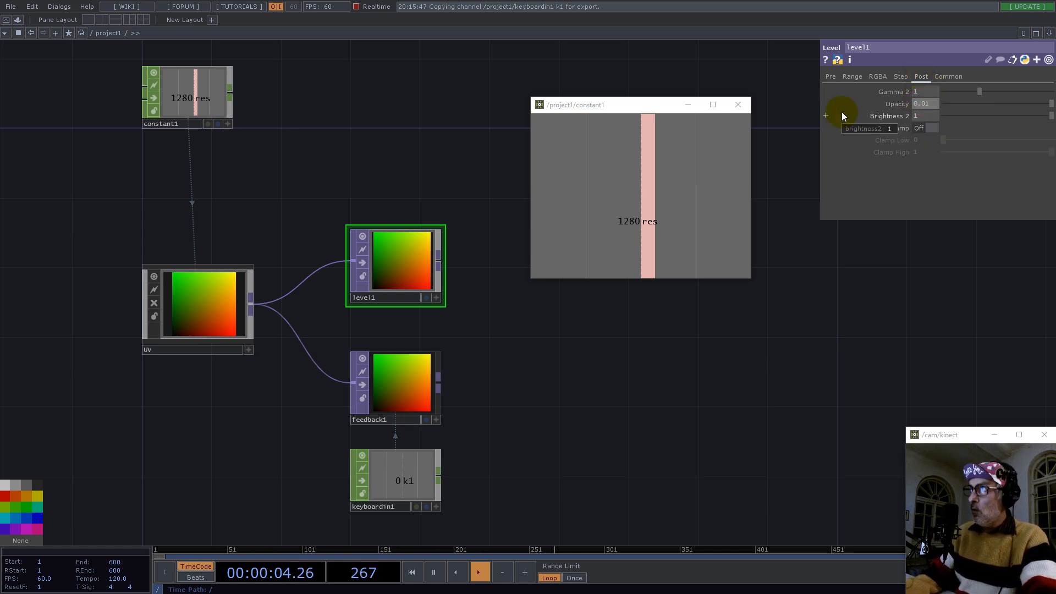
{"action": "key", "text": "Return"}
{"action": "left_click_drag", "start_coordinate": [522, 362], "coordinate": [471, 357]}
{"action": "left_click_drag", "start_coordinate": [357, 264], "coordinate": [356, 248]}
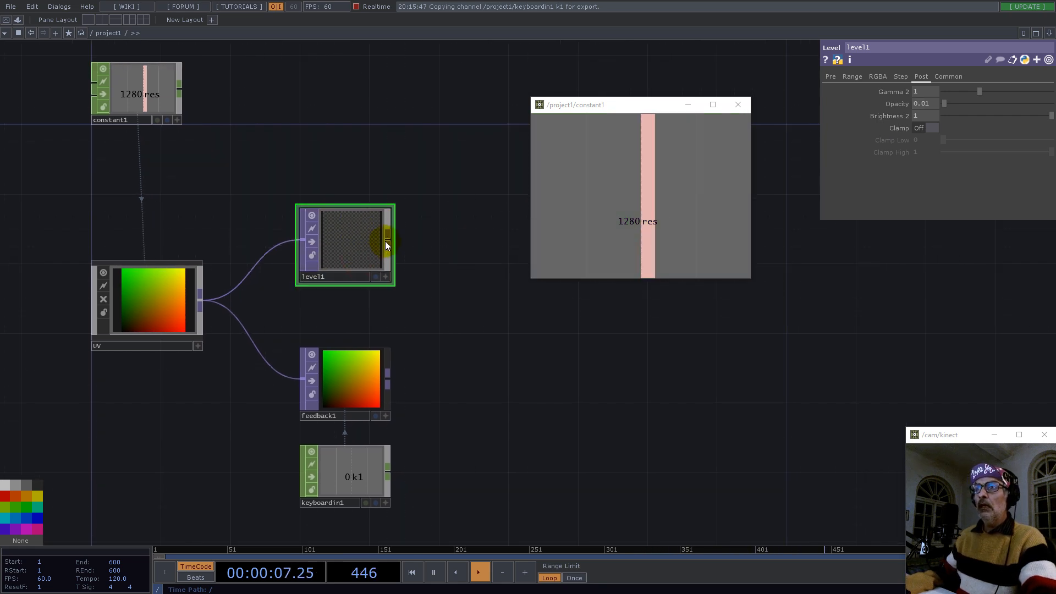
Step: Add an Over TOP with level1 as its first input and feedback1 as its second
{"action": "right_click", "coordinate": [386, 241]}
{"action": "type", "text": "o"}
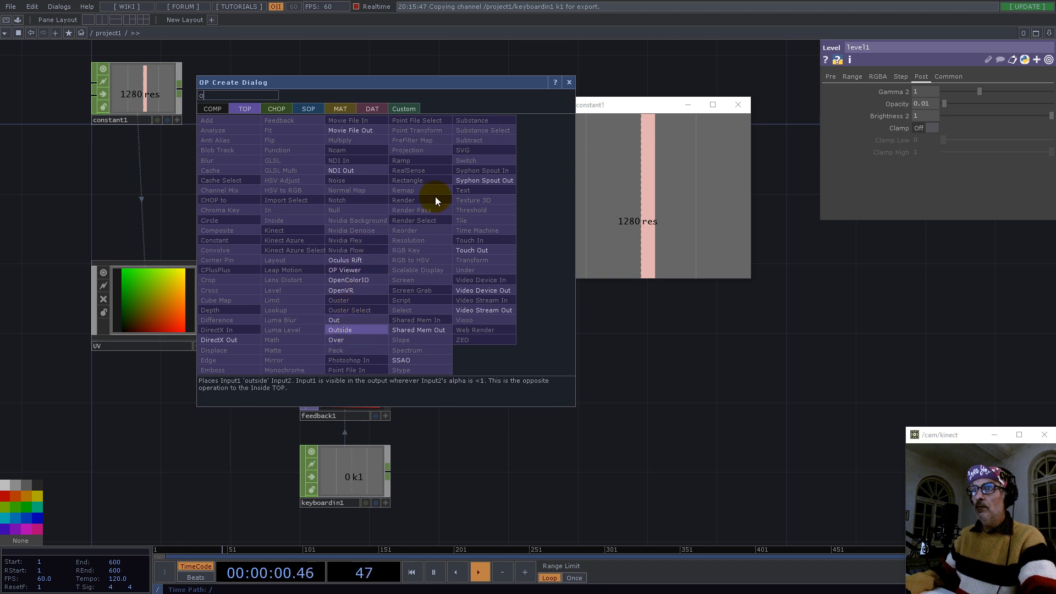
{"action": "left_click", "coordinate": [348, 339]}
{"action": "left_click", "coordinate": [440, 330]}
{"action": "left_click_drag", "start_coordinate": [387, 380], "coordinate": [440, 317]}
{"action": "left_click_drag", "start_coordinate": [548, 425], "coordinate": [257, 476]}
{"action": "left_click_drag", "start_coordinate": [199, 368], "coordinate": [252, 361]}
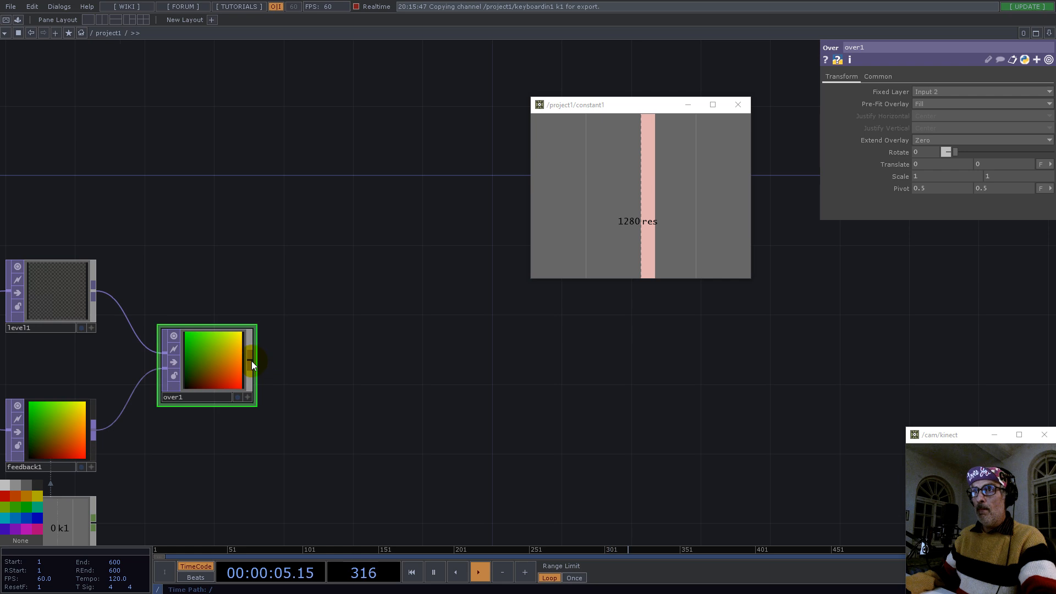
Step: Add a Null TOP after over1, placed well away to leave room between them
{"action": "right_click", "coordinate": [252, 361]}
{"action": "left_click", "coordinate": [209, 328]}
{"action": "left_click", "coordinate": [509, 308]}
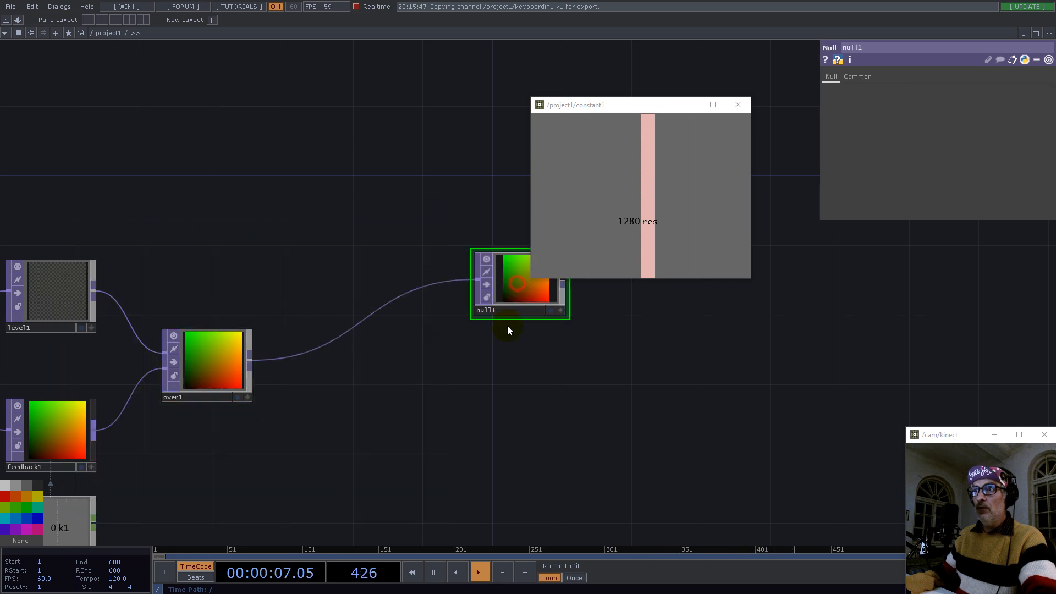
Step: Assign null1 as the Target TOP of feedback1 and move constant1 close above the UV node
{"action": "scroll", "coordinate": [484, 414], "scroll_direction": "down", "scroll_amount": 3}
{"action": "left_click", "coordinate": [273, 425]}
{"action": "left_click_drag", "start_coordinate": [503, 350], "coordinate": [932, 89]}
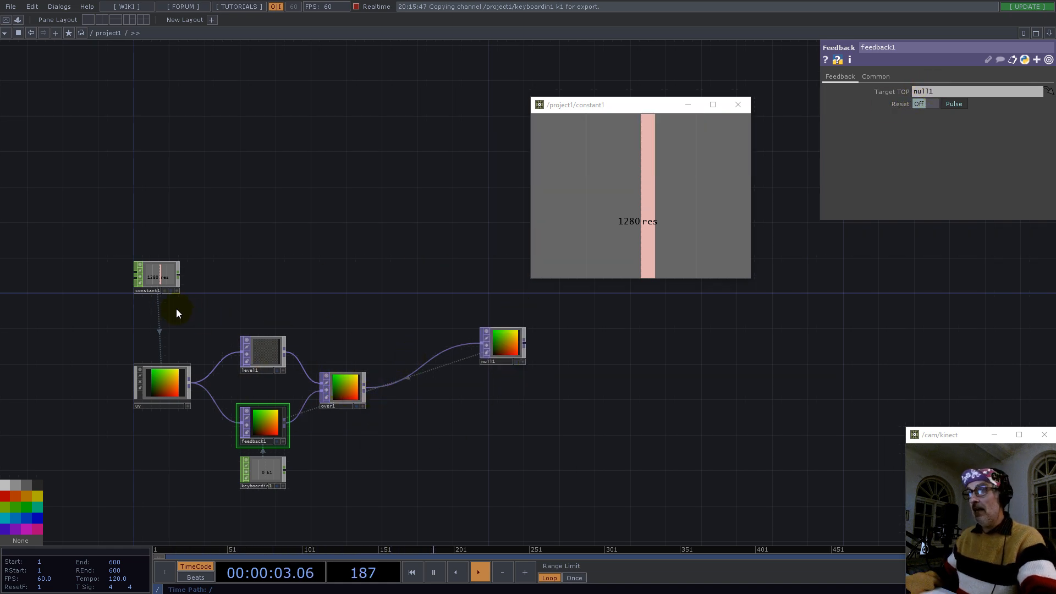
{"action": "left_click_drag", "start_coordinate": [152, 292], "coordinate": [160, 344]}
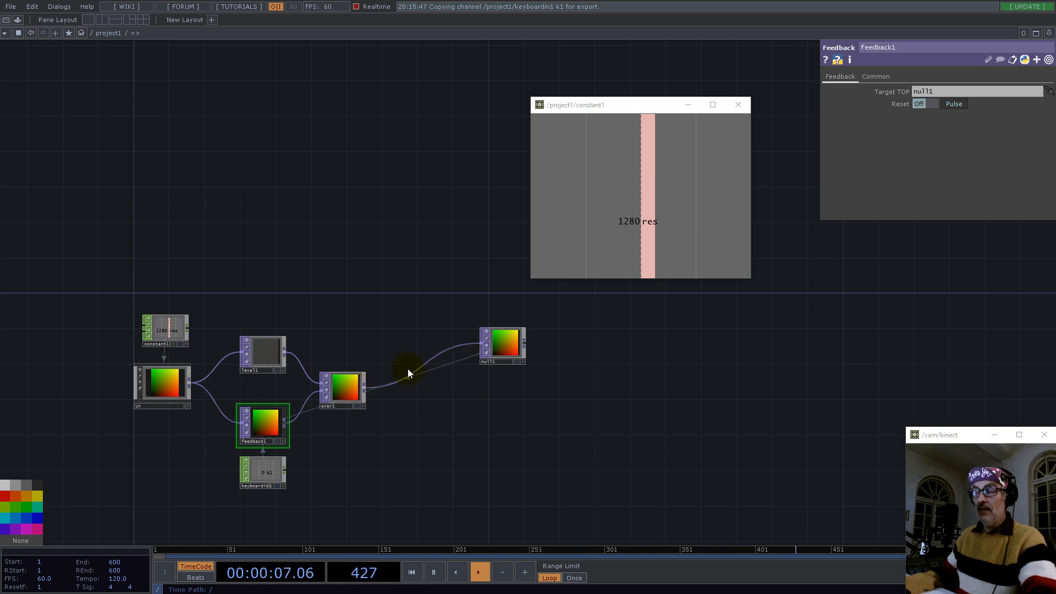
Step: Insert a Displace TOP on the wire between over1 and null1, spacing out the nodes
{"action": "right_click", "coordinate": [421, 364]}
{"action": "left_click", "coordinate": [427, 360]}
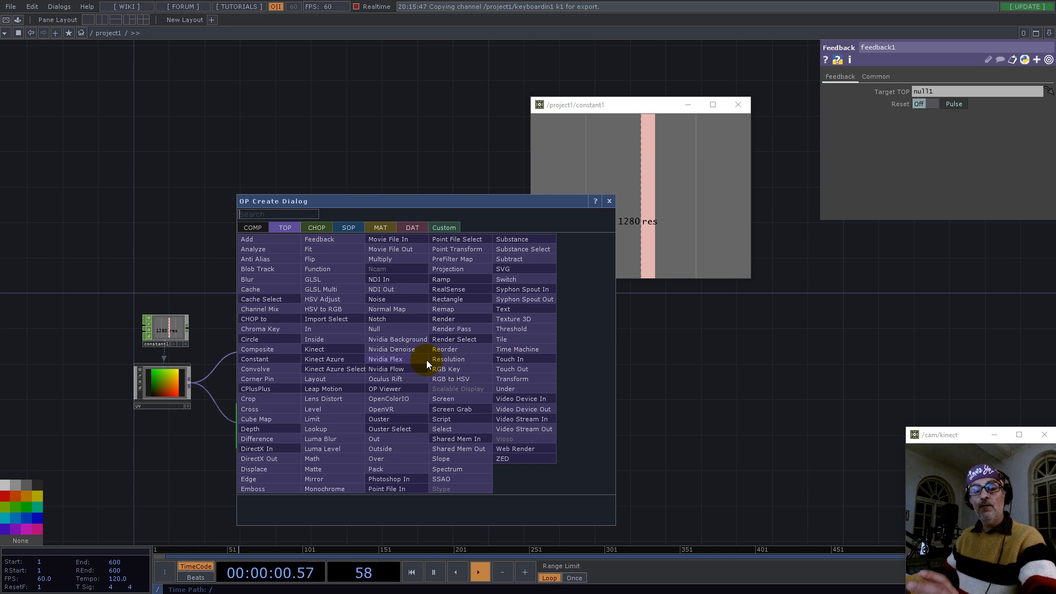
{"action": "type", "text": "de"}
{"action": "key", "text": "BackSpace"}
{"action": "type", "text": "i"}
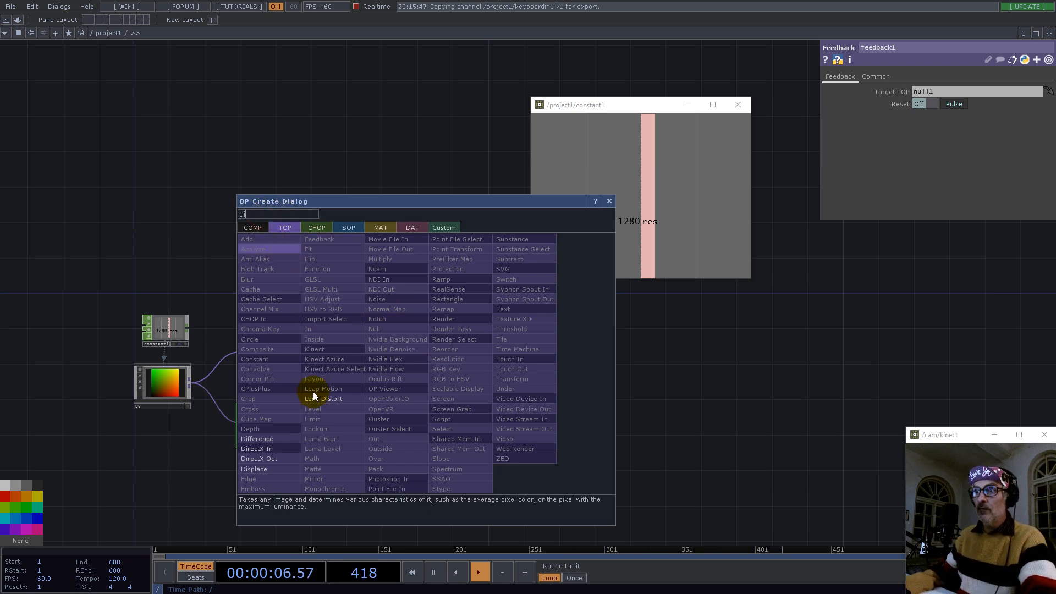
{"action": "left_click", "coordinate": [259, 469]}
{"action": "left_click", "coordinate": [430, 361]}
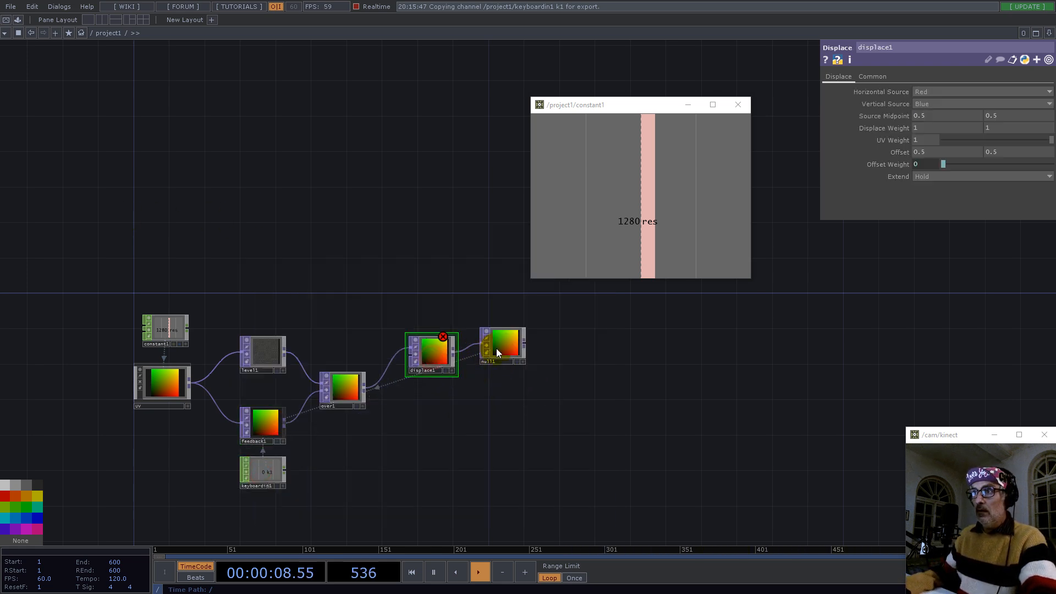
{"action": "left_click_drag", "start_coordinate": [341, 259], "coordinate": [422, 330]}
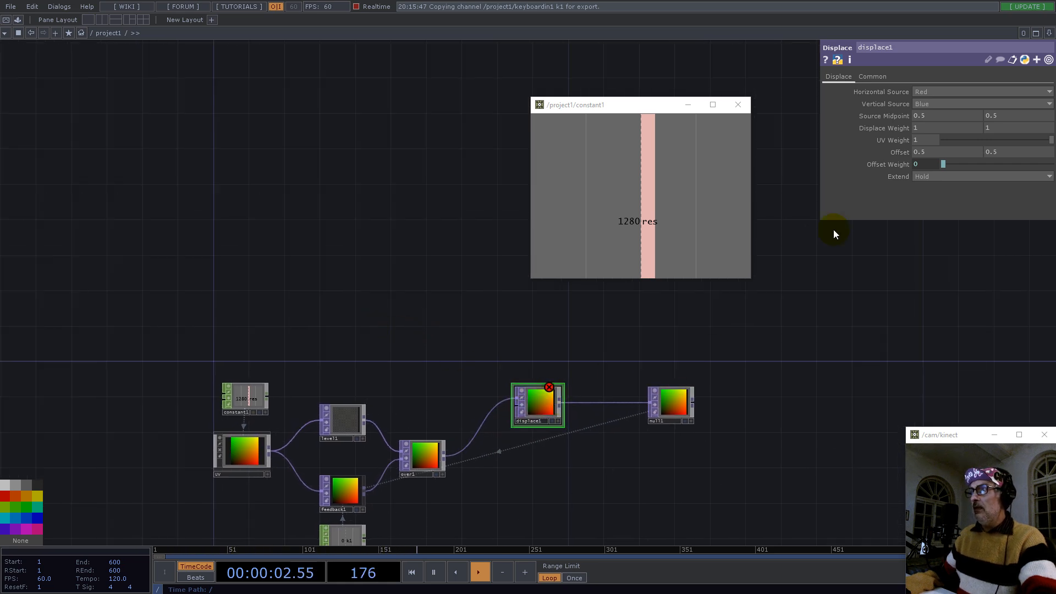
Step: Set displace1's Vertical Source to Green and both Source Midpoint values to 0
{"action": "left_click", "coordinate": [930, 103]}
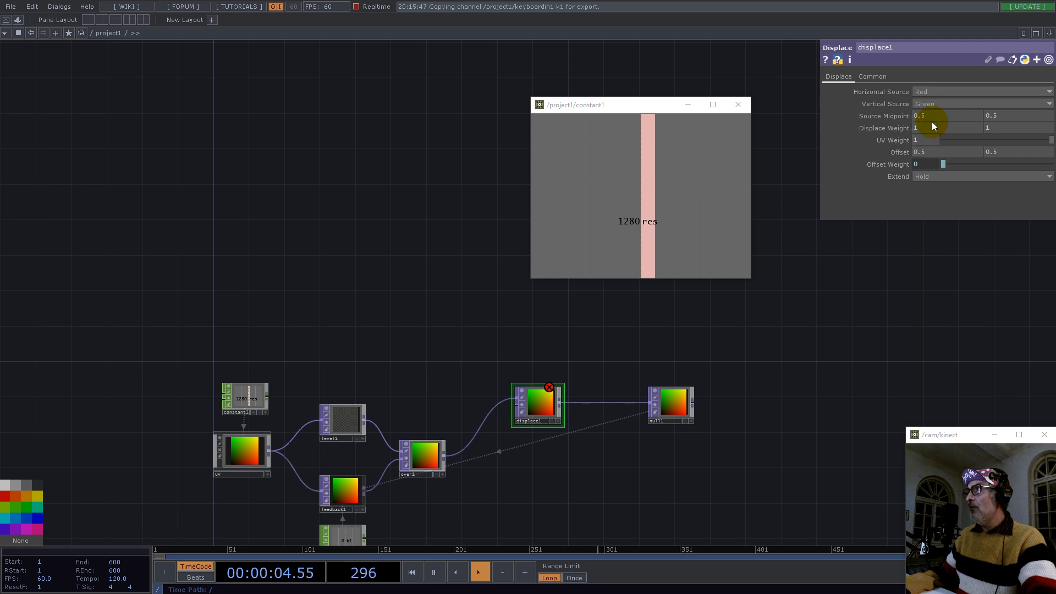
{"action": "left_click", "coordinate": [933, 122]}
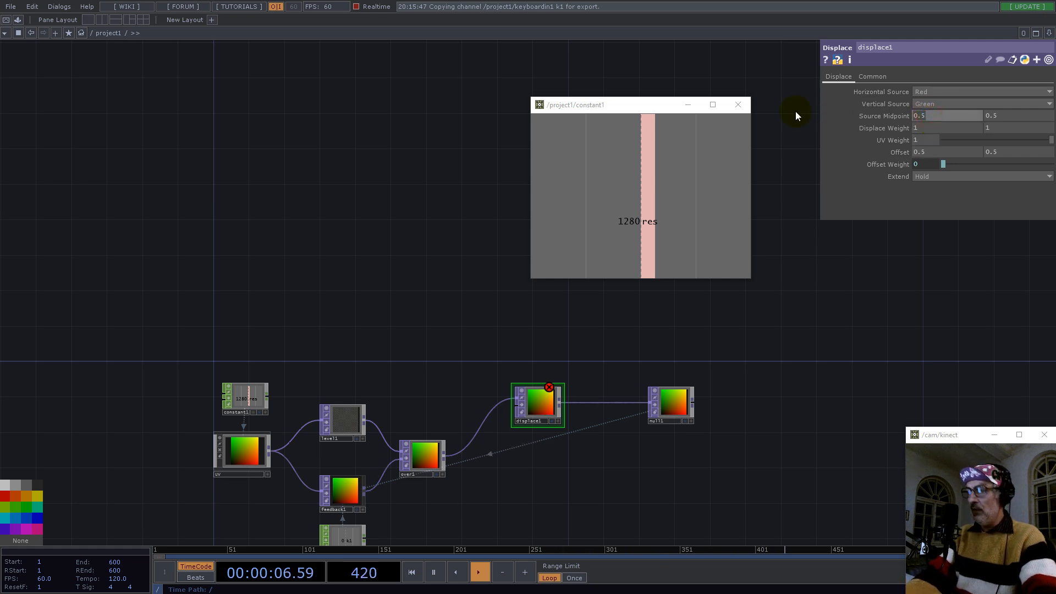
{"action": "type", "text": "0"}
{"action": "key", "text": "Tab"}
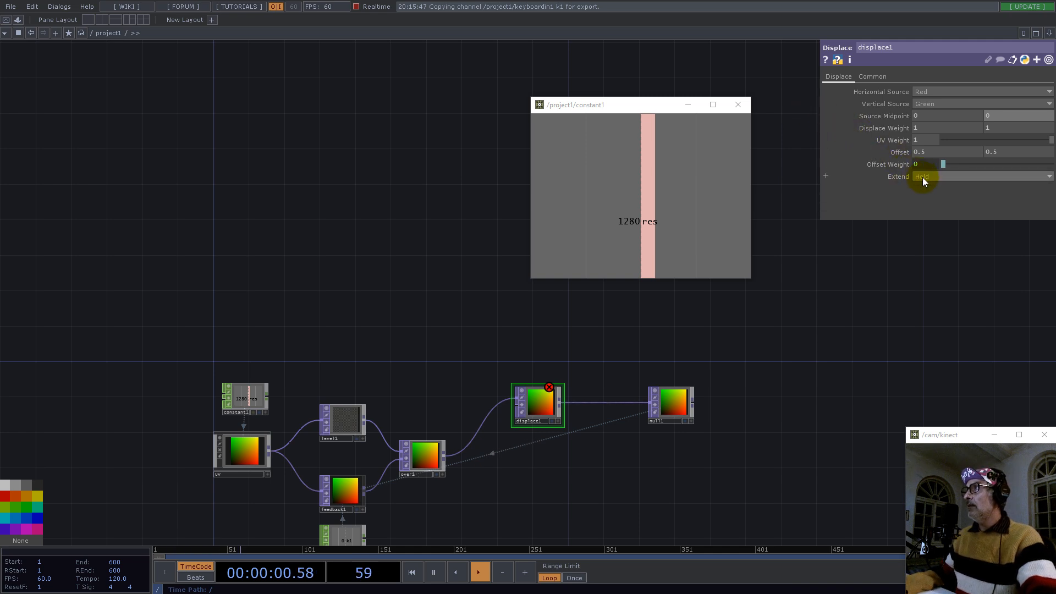
Step: Go up to the root network and link project1's width and height to the res channel of constant1
{"action": "left_click_drag", "start_coordinate": [290, 281], "coordinate": [356, 299]}
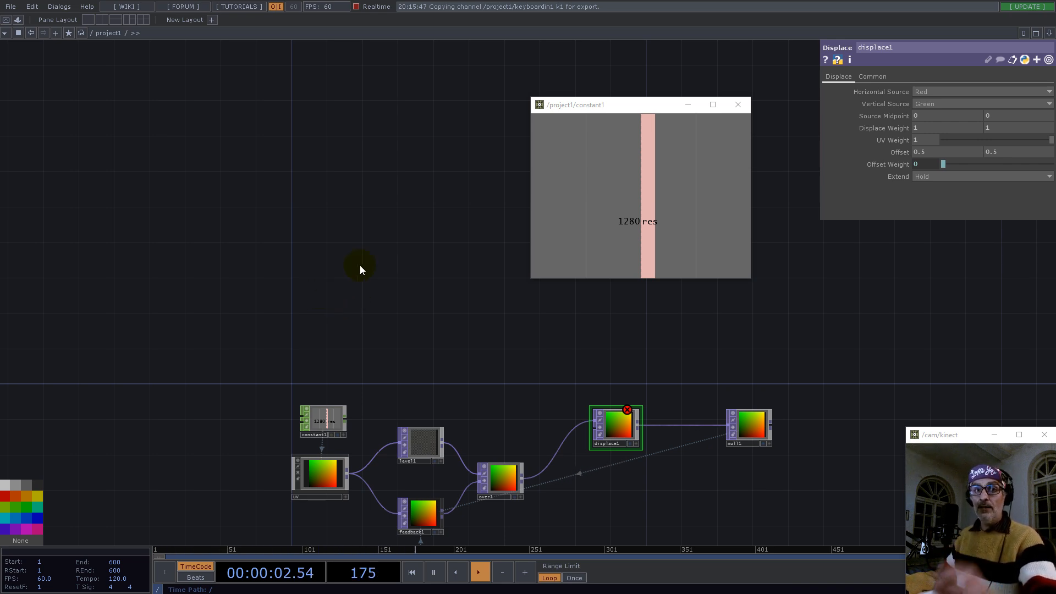
{"action": "scroll", "coordinate": [406, 299], "scroll_direction": "down", "scroll_amount": 3}
{"action": "scroll", "coordinate": [405, 299], "scroll_direction": "up", "scroll_amount": 3}
{"action": "scroll", "coordinate": [406, 297], "scroll_direction": "down", "scroll_amount": 5}
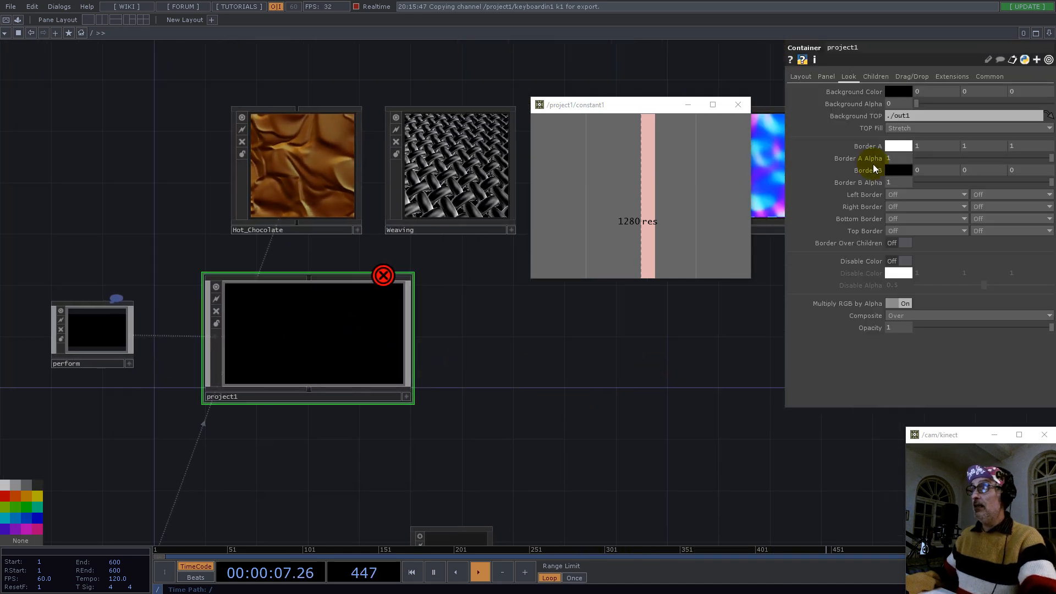
{"action": "left_click", "coordinate": [813, 78]}
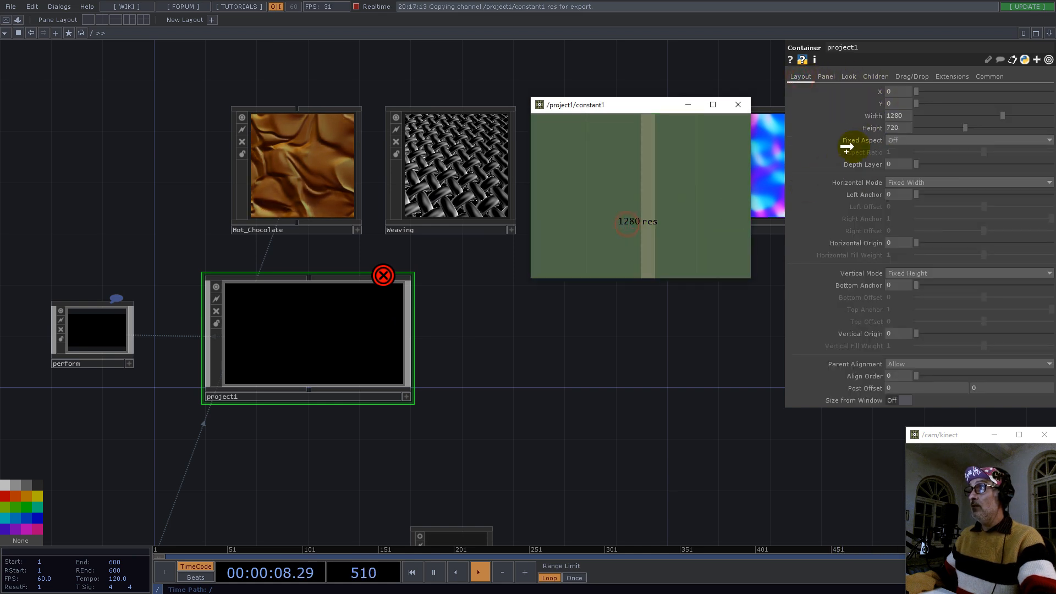
{"action": "left_click_drag", "start_coordinate": [895, 115], "coordinate": [900, 114]}
{"action": "left_click", "coordinate": [909, 110]}
{"action": "left_click_drag", "start_coordinate": [624, 221], "coordinate": [898, 129]}
{"action": "left_click", "coordinate": [912, 124]}
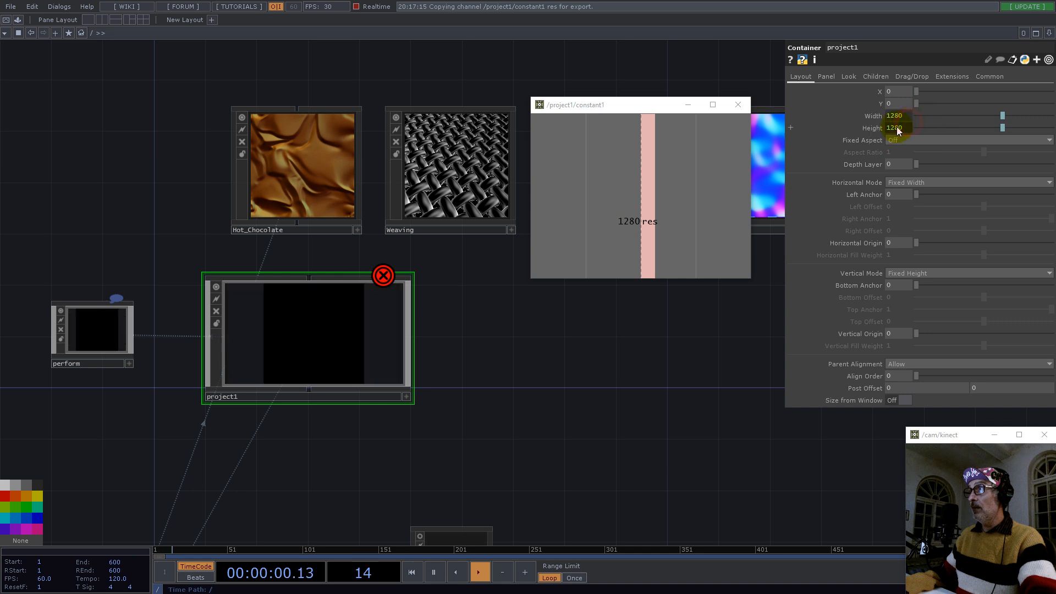
Step: Make the project1 node square in the network and go back inside it
{"action": "left_click", "coordinate": [413, 275]}
{"action": "left_click_drag", "start_coordinate": [328, 384], "coordinate": [320, 363]}
{"action": "left_click", "coordinate": [320, 362]}
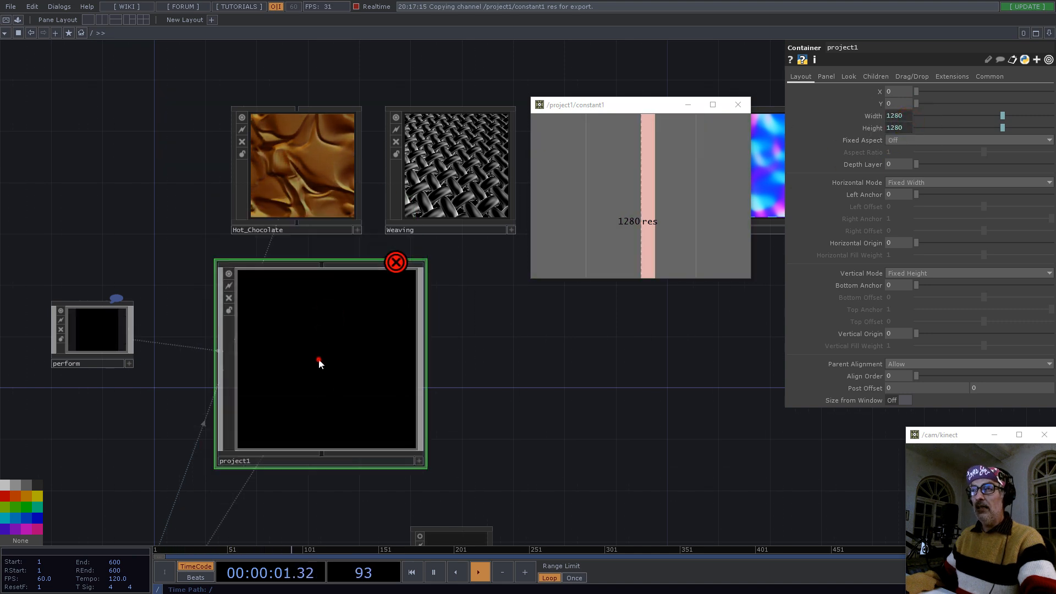
{"action": "key", "text": "i"}
Step: Add a Select TOP below the feedback network and set its source TOP to null1
{"action": "left_click_drag", "start_coordinate": [462, 377], "coordinate": [175, 469]}
{"action": "scroll", "coordinate": [349, 389], "scroll_direction": "down", "scroll_amount": 1}
{"action": "scroll", "coordinate": [348, 389], "scroll_direction": "down", "scroll_amount": 4}
{"action": "left_click_drag", "start_coordinate": [397, 483], "coordinate": [403, 374]}
{"action": "double_click", "coordinate": [365, 435]}
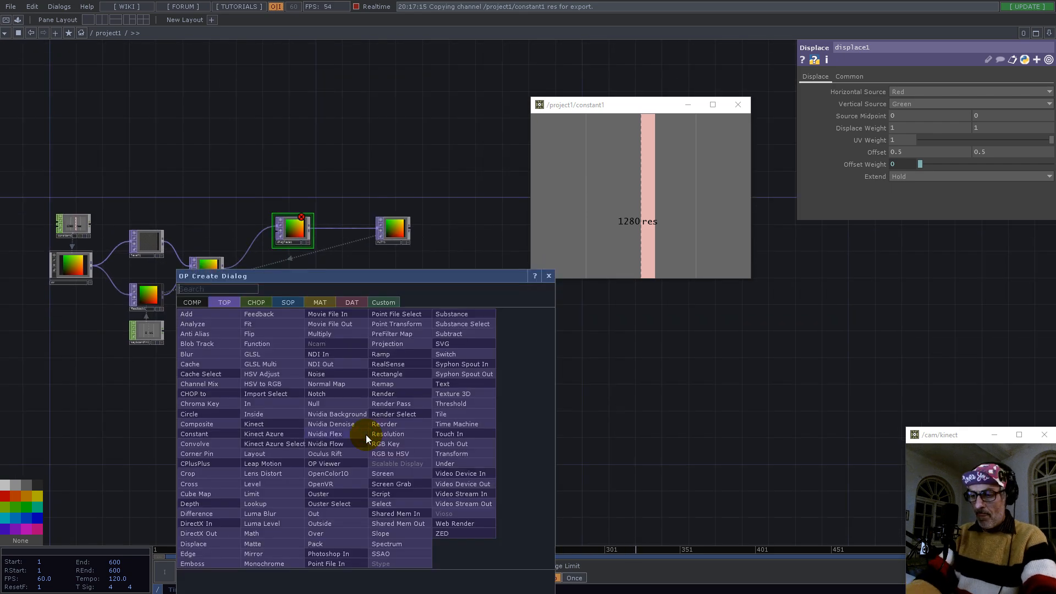
{"action": "type", "text": "s"}
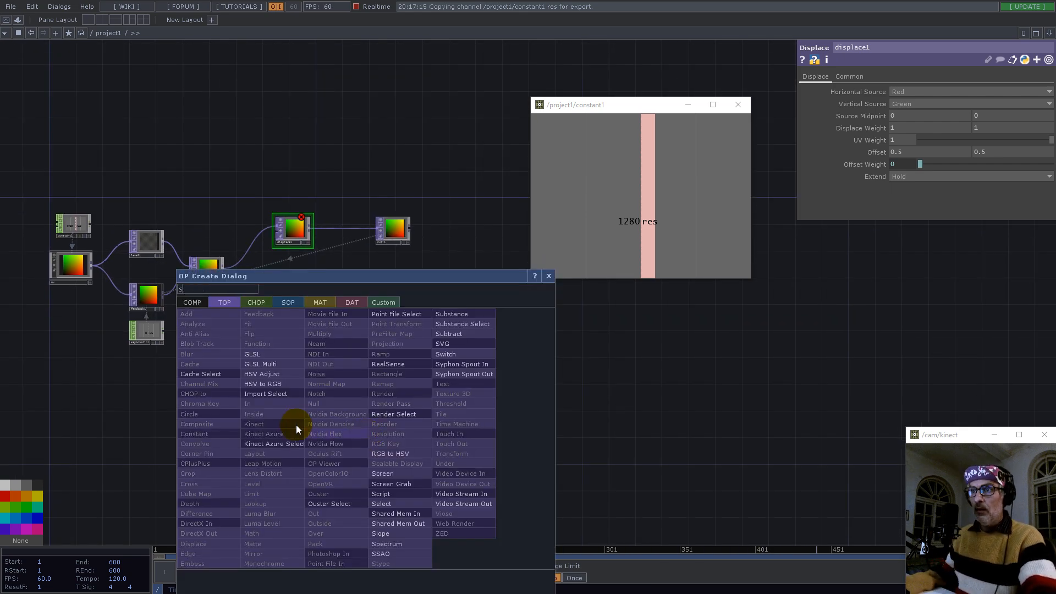
{"action": "type", "text": "e"}
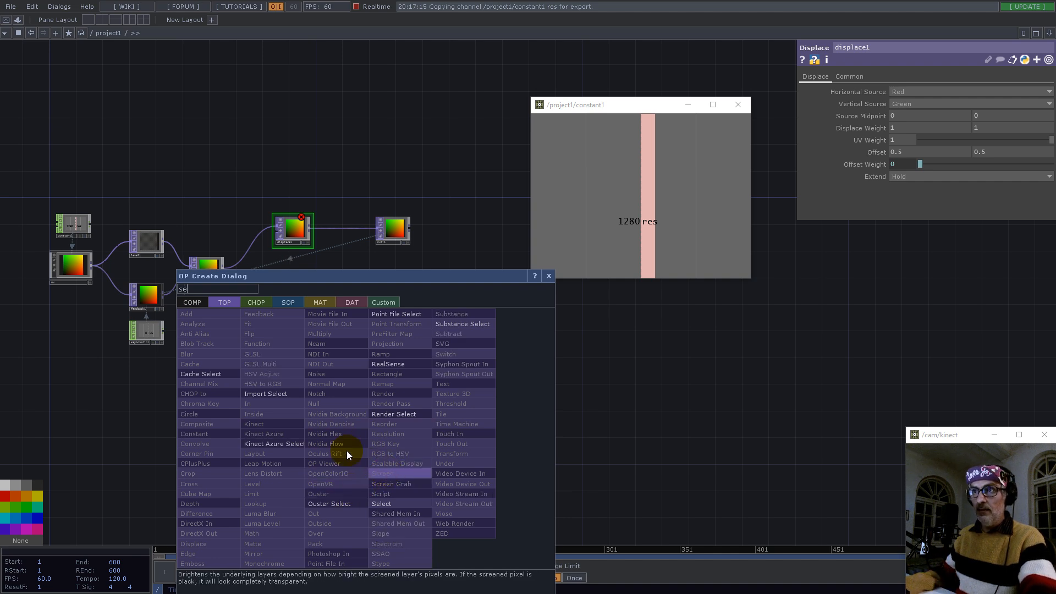
{"action": "left_click", "coordinate": [382, 504]}
{"action": "left_click", "coordinate": [393, 451]}
{"action": "left_click_drag", "start_coordinate": [393, 254], "coordinate": [940, 91]}
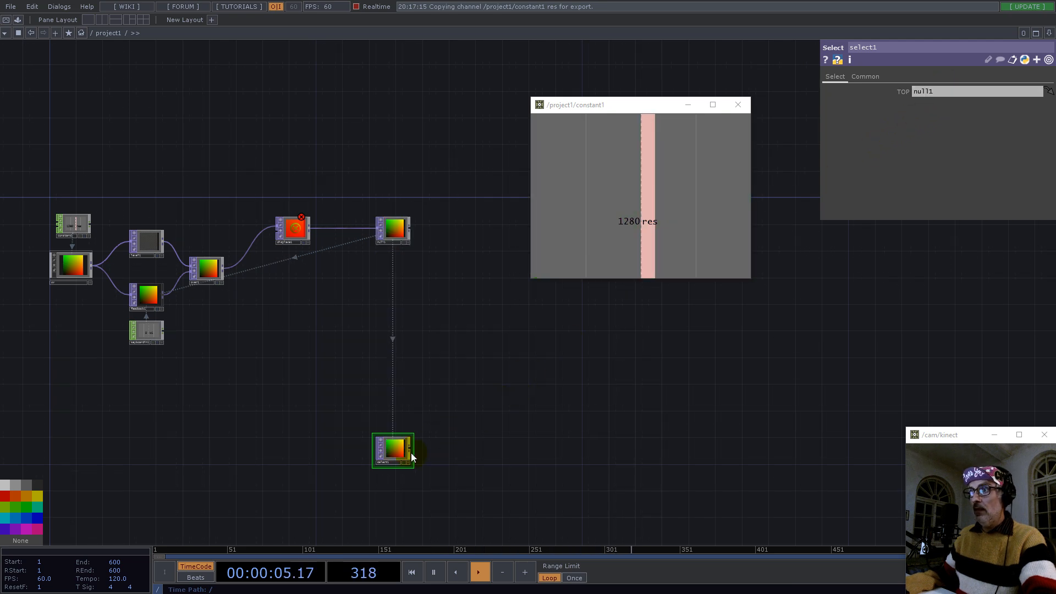
Step: Connect a Null TOP to the output of select1 and rename it bg
{"action": "left_click", "coordinate": [414, 454]}
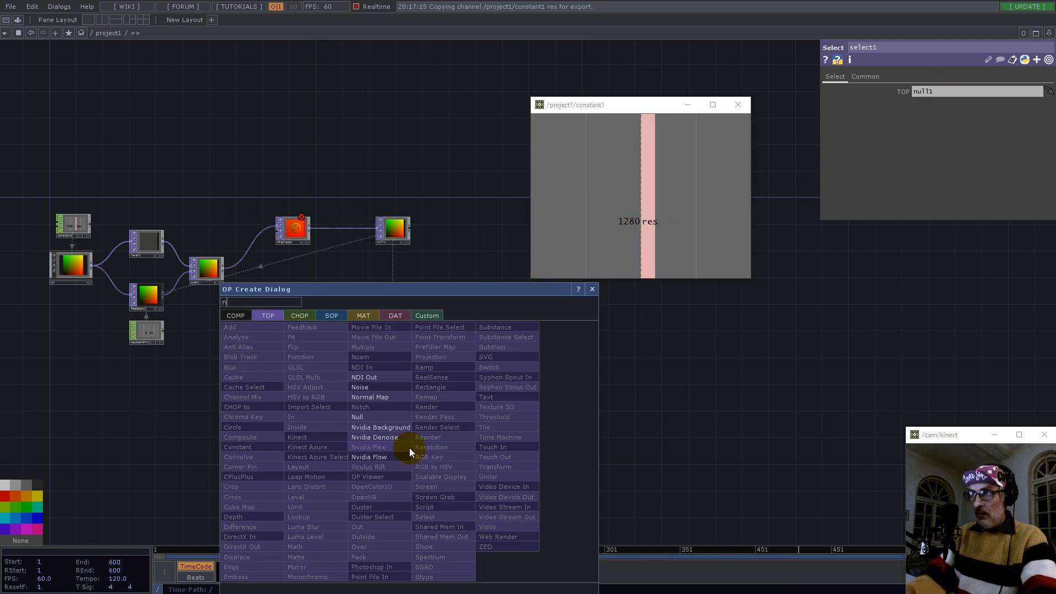
{"action": "left_click", "coordinate": [363, 417]}
{"action": "left_click", "coordinate": [572, 409]}
{"action": "scroll", "coordinate": [567, 422], "scroll_direction": "up", "scroll_amount": 5}
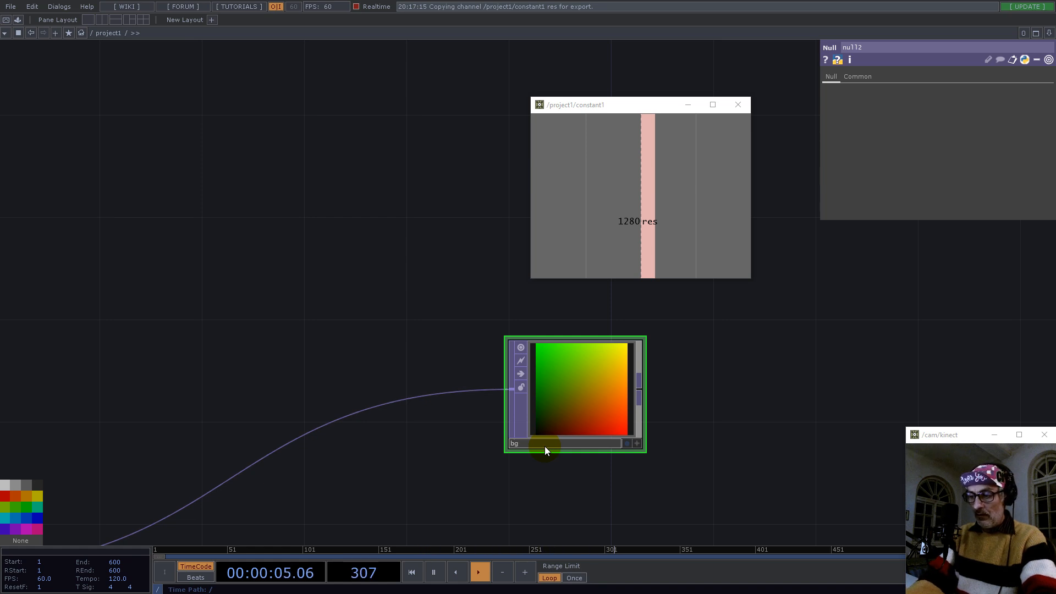
{"action": "key", "text": "Return"}
{"action": "scroll", "coordinate": [549, 446], "scroll_direction": "down", "scroll_amount": 4}
Step: Go up to the root network, set project1's Background TOP to ./bg and move the node slightly down
{"action": "scroll", "coordinate": [354, 305], "scroll_direction": "down", "scroll_amount": 6}
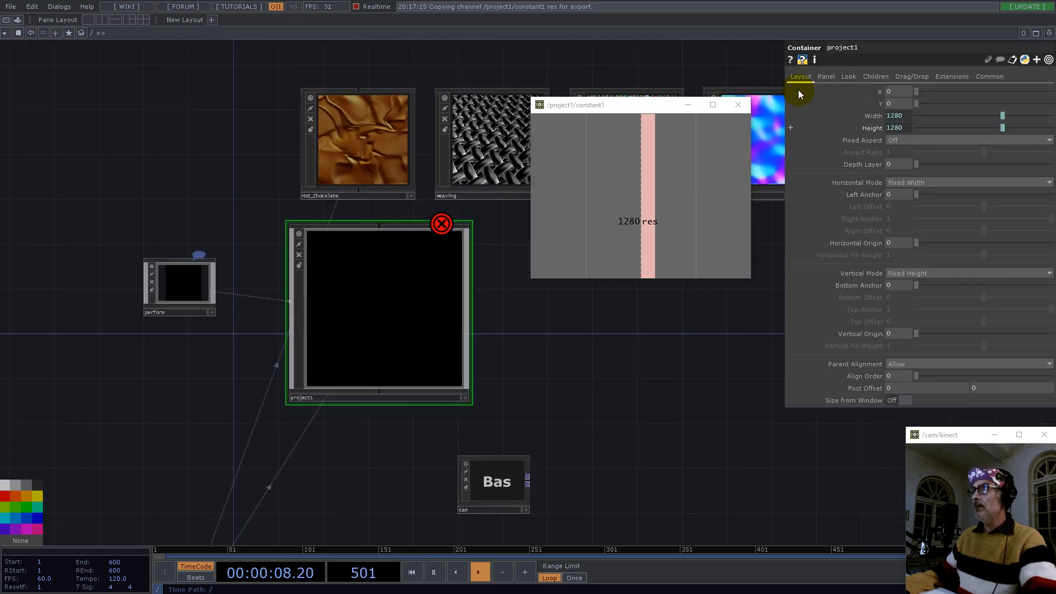
{"action": "left_click", "coordinate": [847, 77]}
{"action": "left_click", "coordinate": [929, 117]}
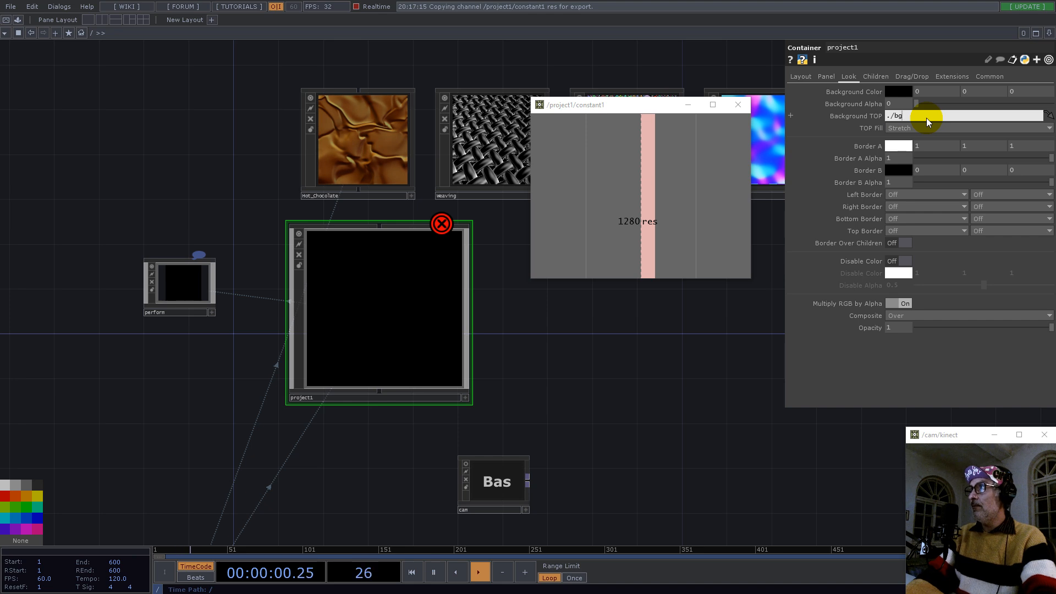
{"action": "key", "text": "Return"}
{"action": "left_click_drag", "start_coordinate": [579, 358], "coordinate": [313, 401]}
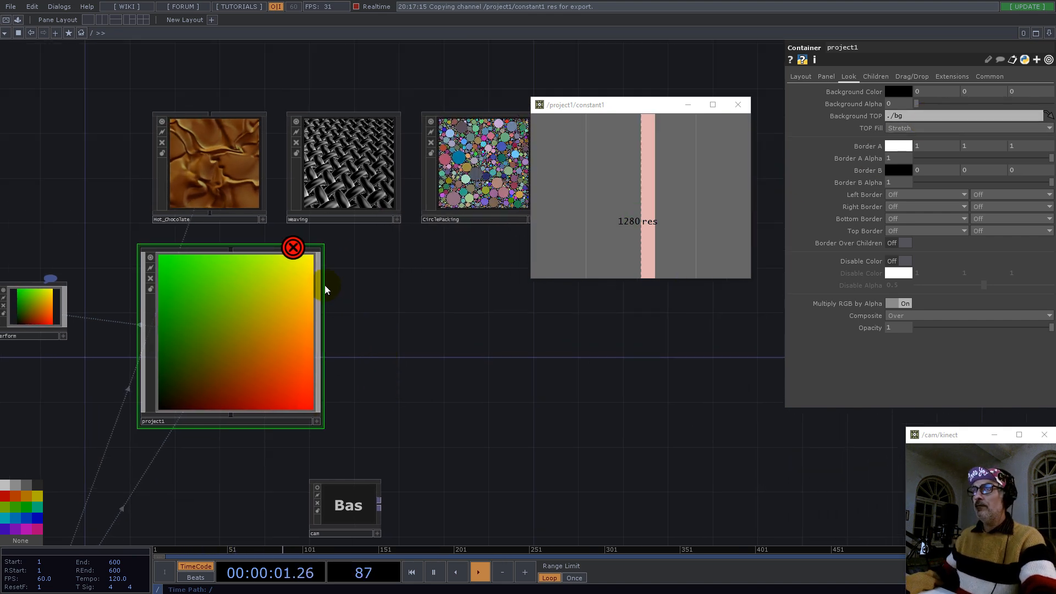
{"action": "left_click_drag", "start_coordinate": [252, 323], "coordinate": [252, 391]}
{"action": "left_click_drag", "start_coordinate": [495, 361], "coordinate": [323, 342]}
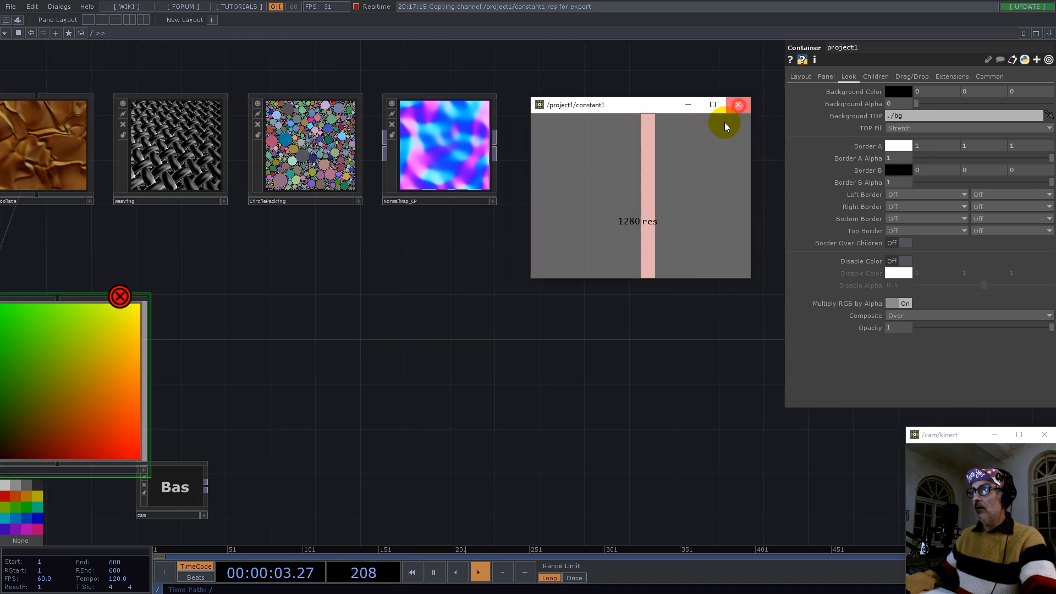
Step: Close the constant1 viewer, split the workspace into two side-by-side panes and show project1 as a Panel in the second one
{"action": "left_click", "coordinate": [737, 104]}
{"action": "left_click", "coordinate": [1049, 33]}
{"action": "left_click", "coordinate": [995, 57]}
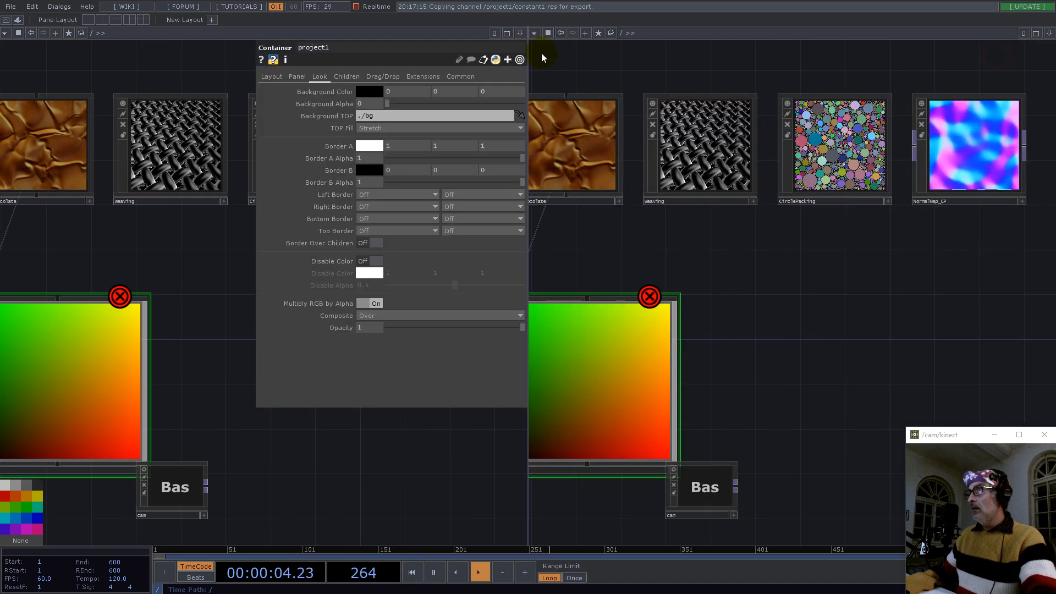
{"action": "left_click", "coordinate": [534, 33]}
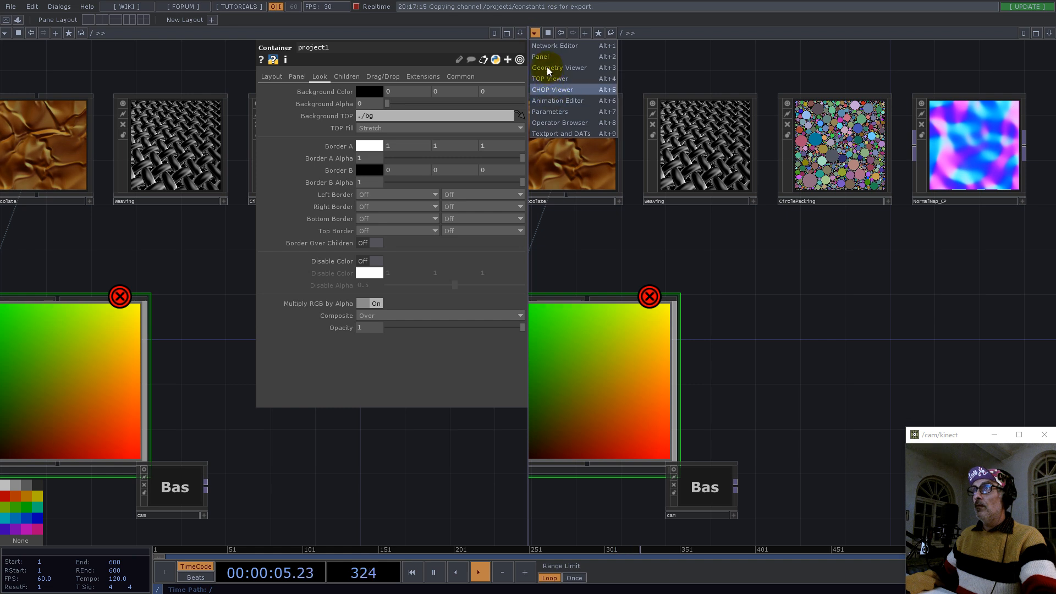
{"action": "left_click", "coordinate": [546, 60]}
{"action": "scroll", "coordinate": [200, 401], "scroll_direction": "down", "scroll_amount": 3}
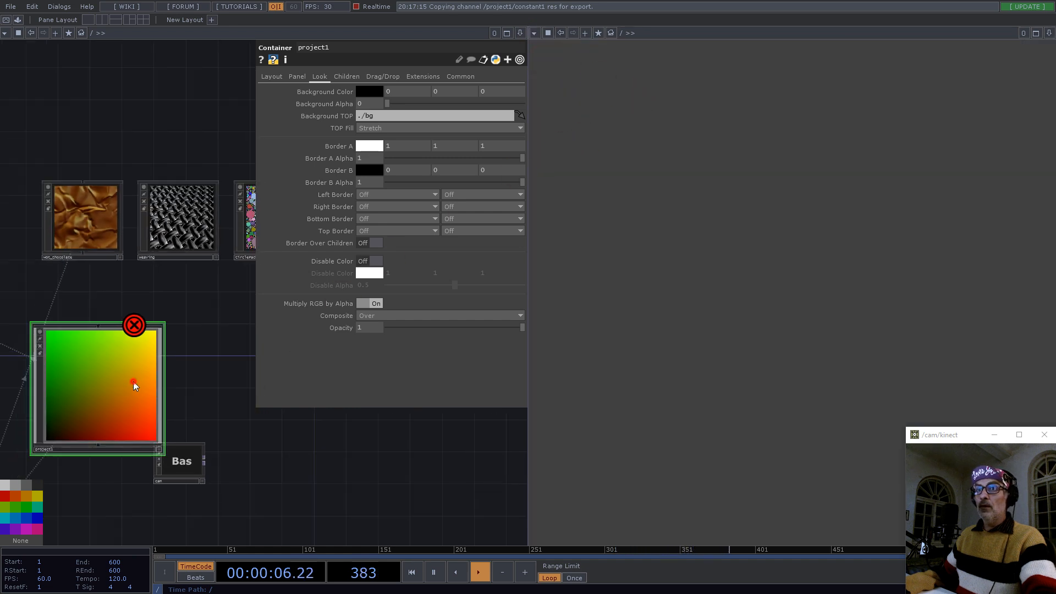
{"action": "left_click_drag", "start_coordinate": [664, 39], "coordinate": [667, 33]}
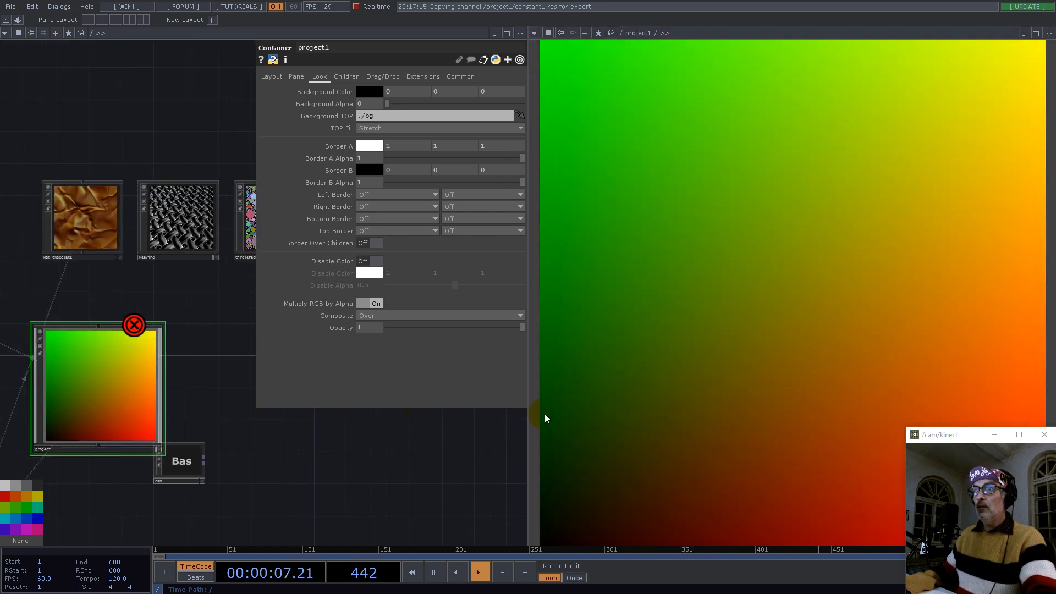
{"action": "left_click_drag", "start_coordinate": [528, 415], "coordinate": [549, 415]}
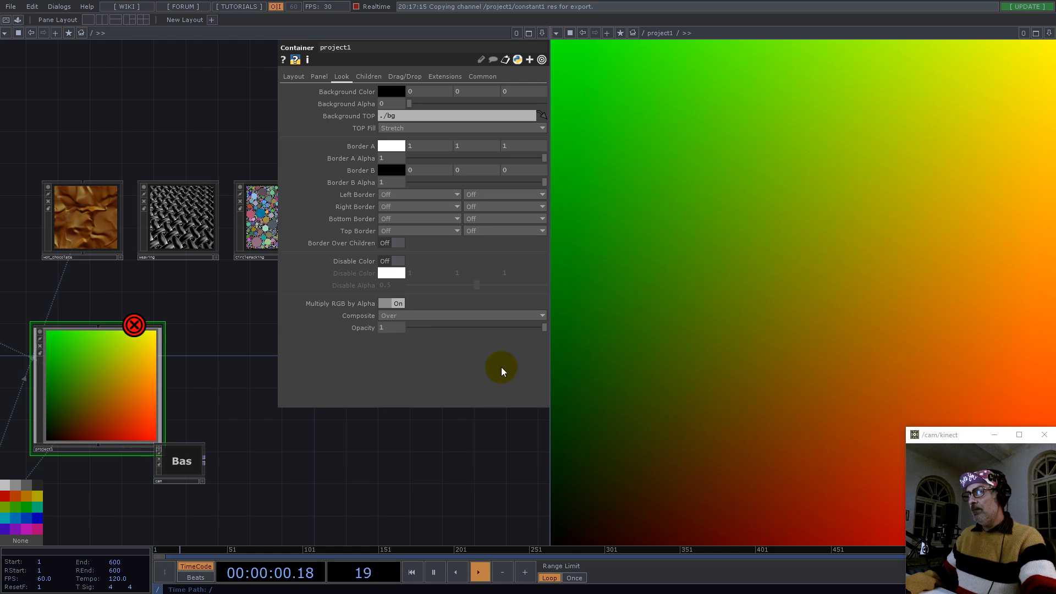
Step: Go inside project1 in the network pane and add a Panel CHOP above constant1
{"action": "key", "text": "i"}
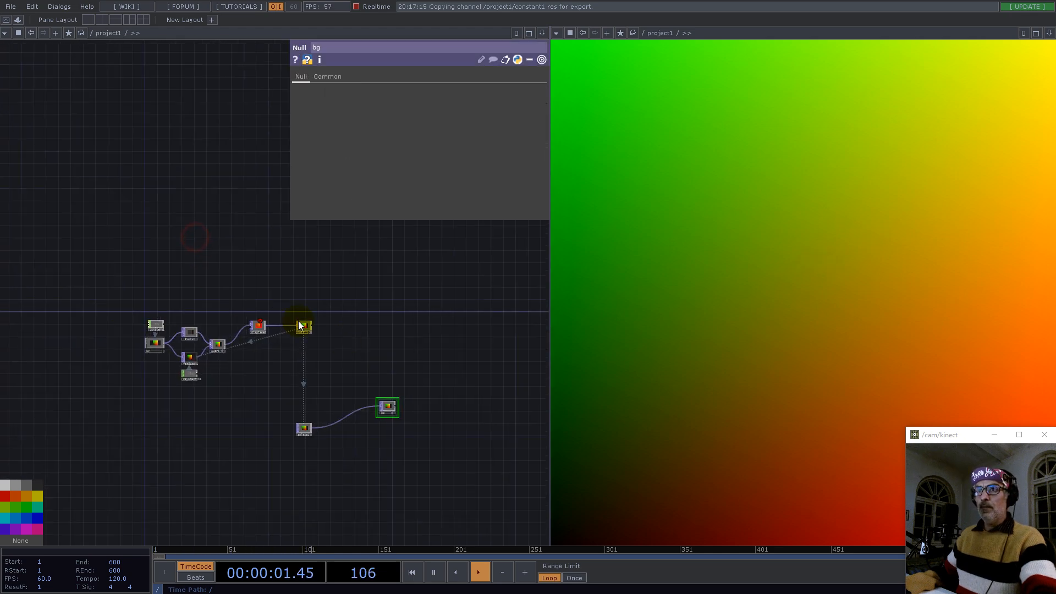
{"action": "key", "text": "Tab"}
{"action": "type", "text": "pan"}
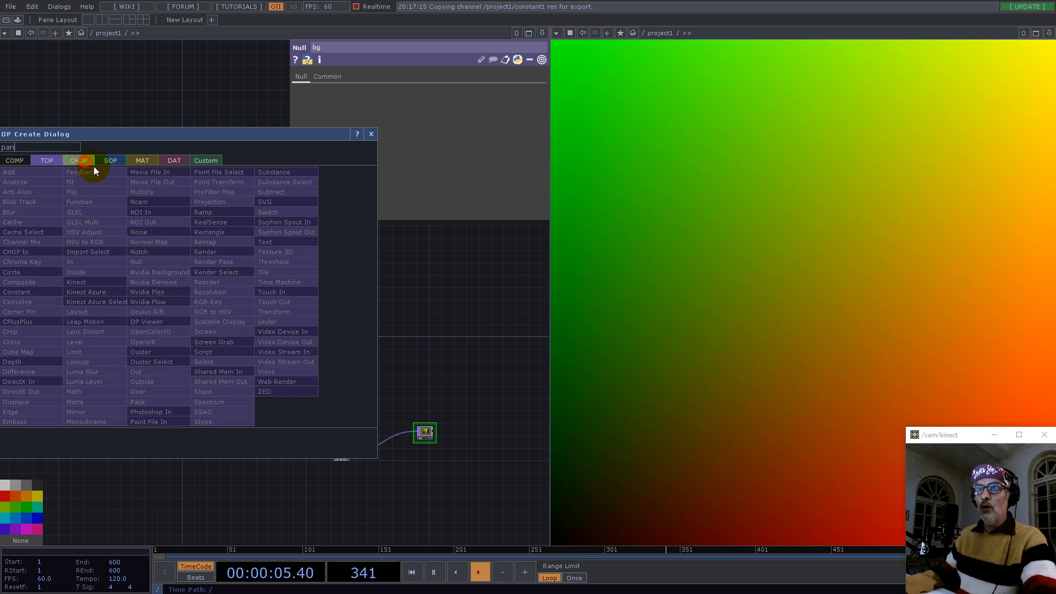
{"action": "left_click", "coordinate": [91, 162]}
{"action": "left_click", "coordinate": [208, 403]}
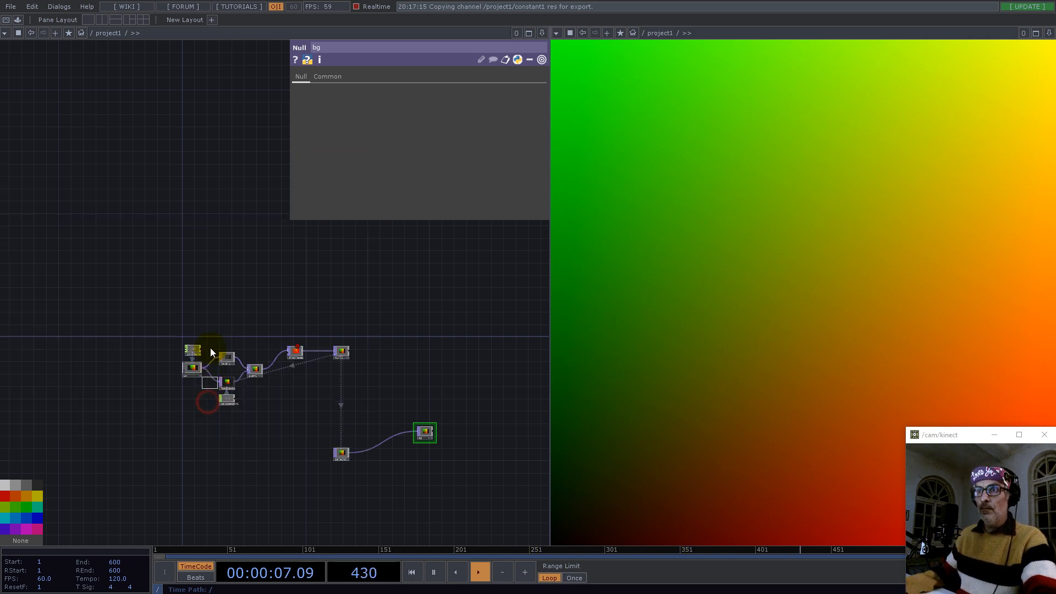
{"action": "left_click", "coordinate": [193, 321]}
{"action": "scroll", "coordinate": [172, 281], "scroll_direction": "up", "scroll_amount": 5}
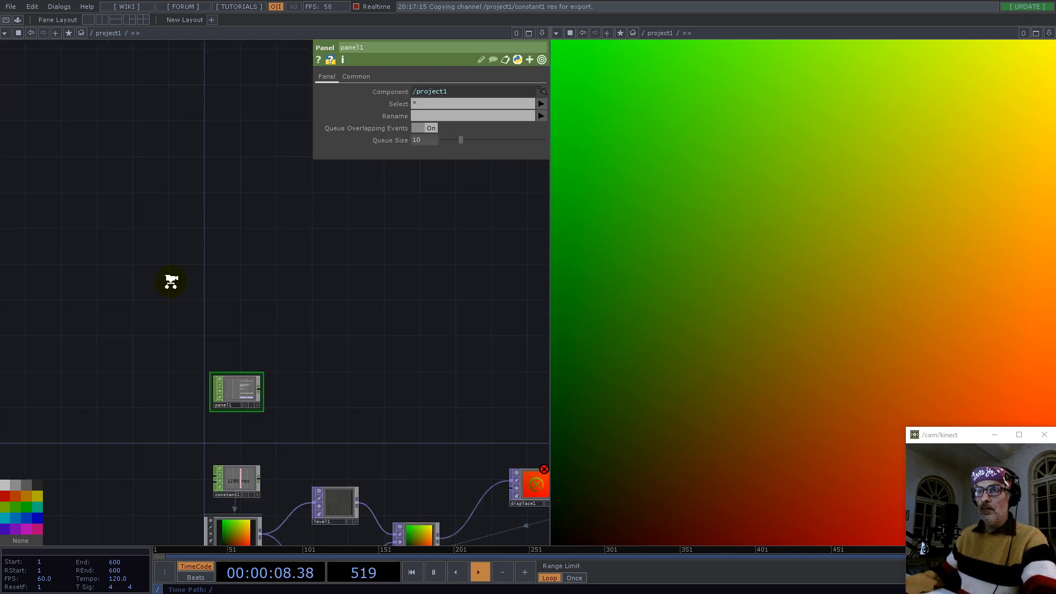
Step: Set panel1 to select only the lselect, insideu and insidev channels
{"action": "left_click", "coordinate": [540, 104]}
{"action": "left_click", "coordinate": [553, 134]}
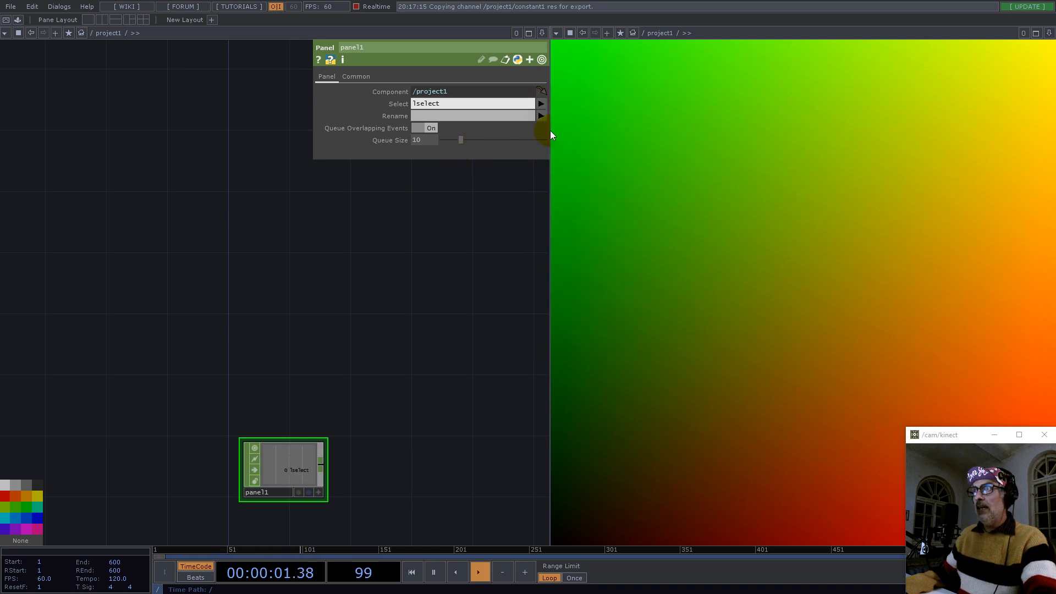
{"action": "left_click", "coordinate": [542, 105]}
{"action": "left_click", "coordinate": [593, 115]}
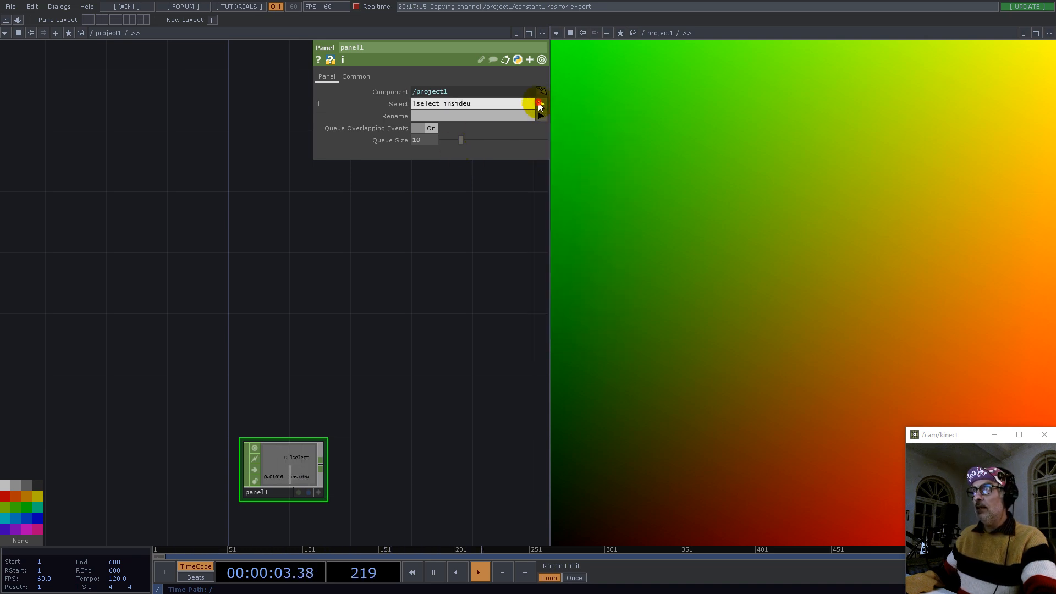
{"action": "left_click", "coordinate": [542, 104]}
{"action": "left_click", "coordinate": [587, 124]}
Step: Add a Base COMP beside panel1 and name it Attractors
{"action": "left_click_drag", "start_coordinate": [310, 305], "coordinate": [125, 193]}
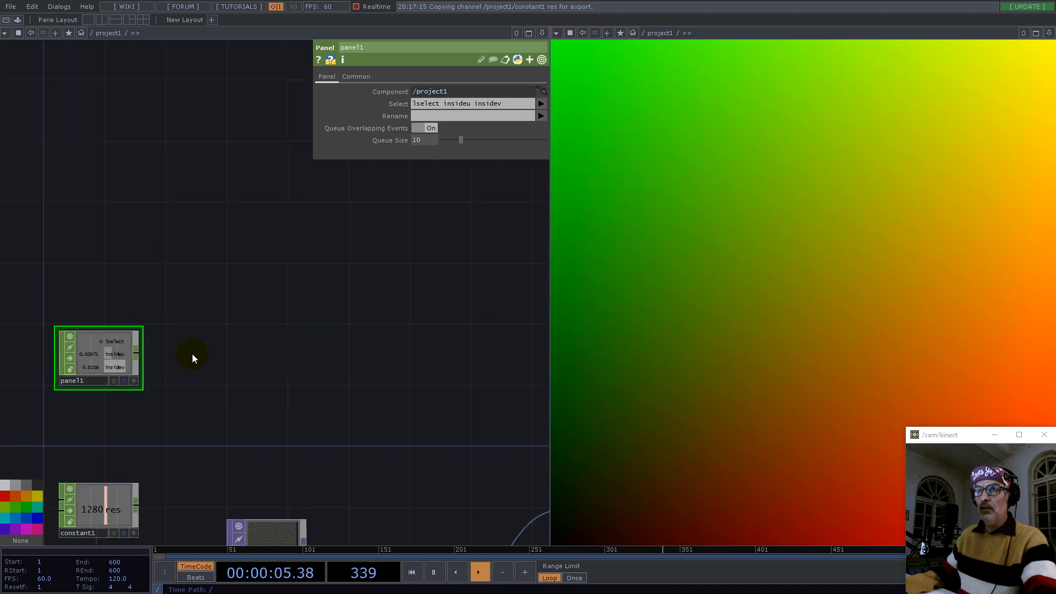
{"action": "double_click", "coordinate": [243, 335]}
{"action": "type", "text": "b"}
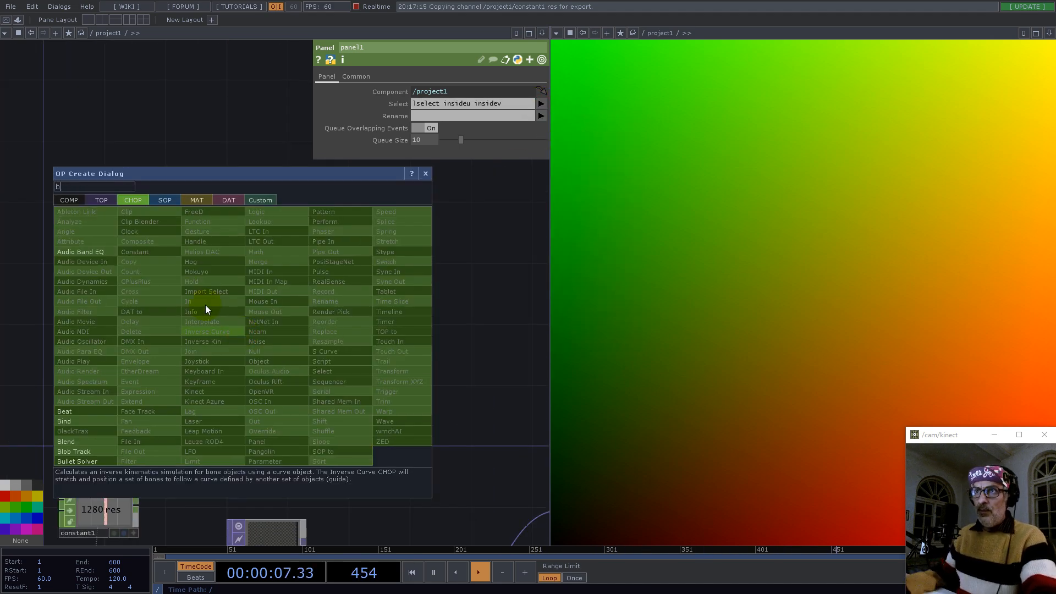
{"action": "left_click", "coordinate": [82, 199]}
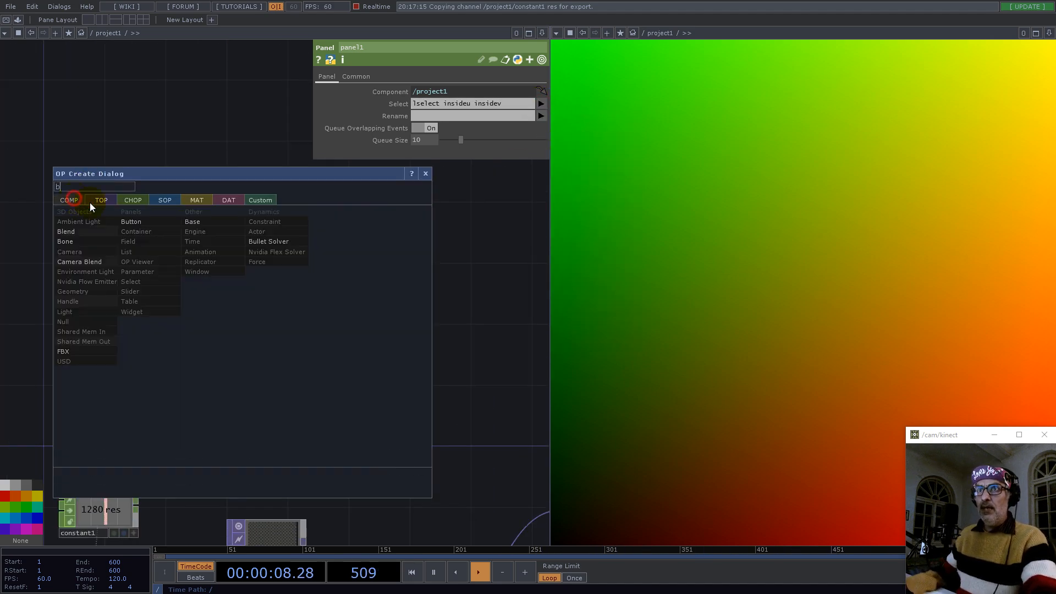
{"action": "left_click", "coordinate": [199, 222]}
{"action": "left_click", "coordinate": [262, 363]}
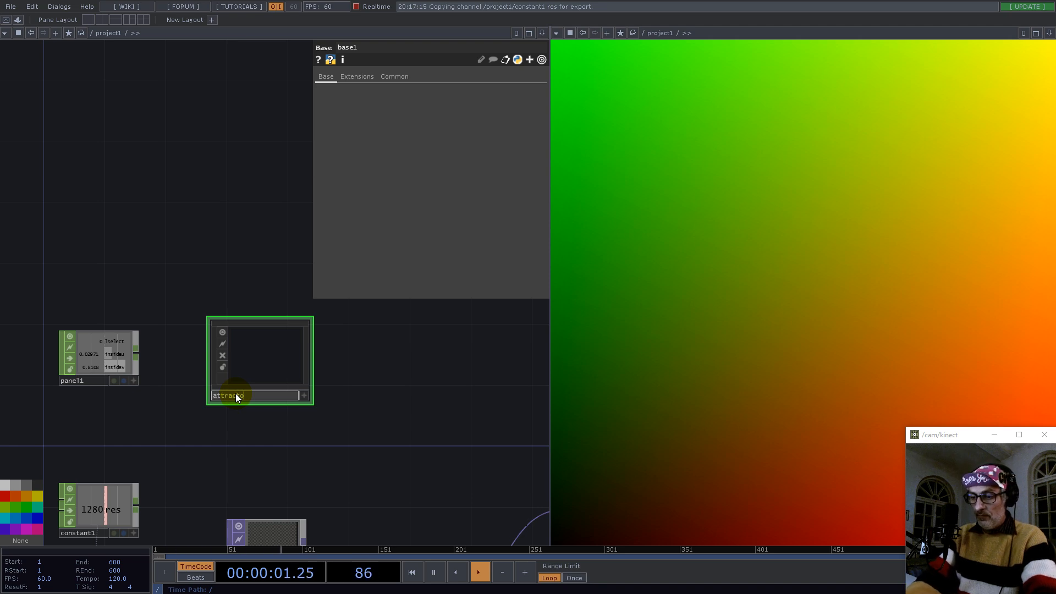
{"action": "key", "text": "Return"}
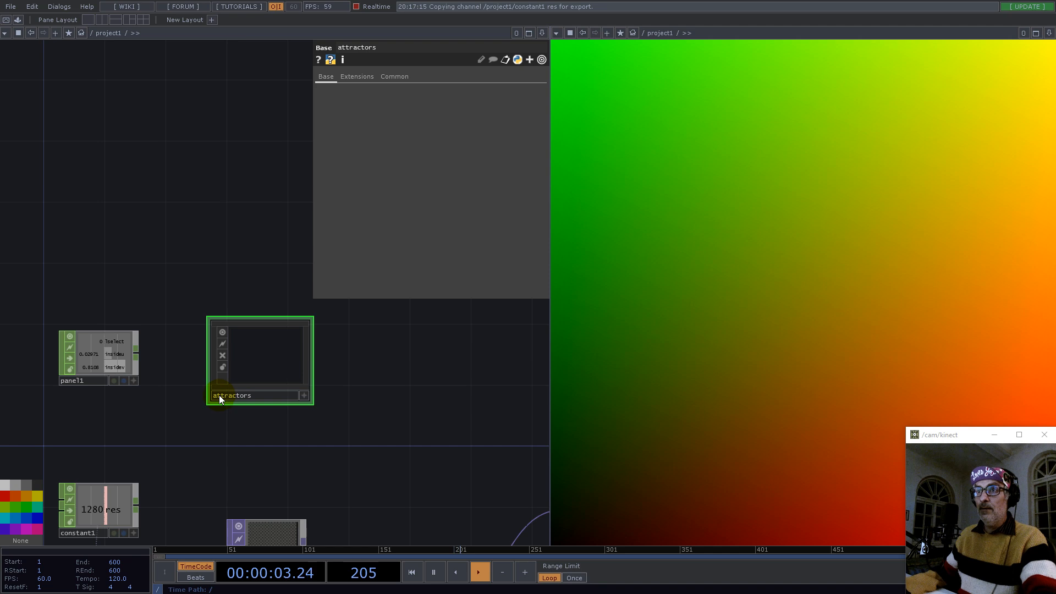
{"action": "left_click", "coordinate": [217, 397]}
{"action": "type", "text": "A"}
{"action": "key", "text": "Return"}
Step: Inside the Attractors base, add a Null TOP and connect an Out TOP to its output
{"action": "double_click", "coordinate": [274, 360]}
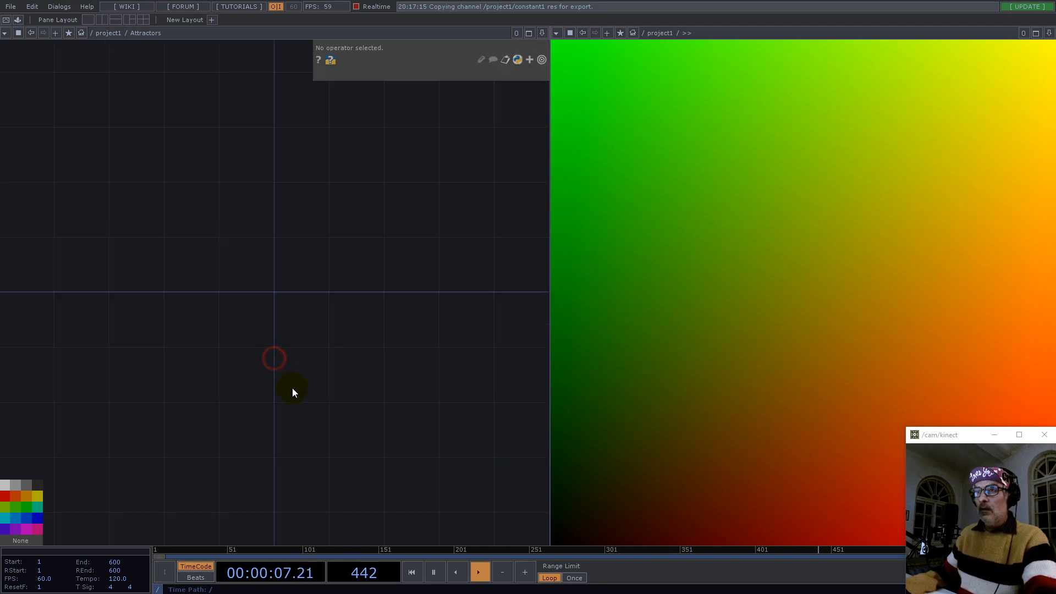
{"action": "double_click", "coordinate": [132, 314]}
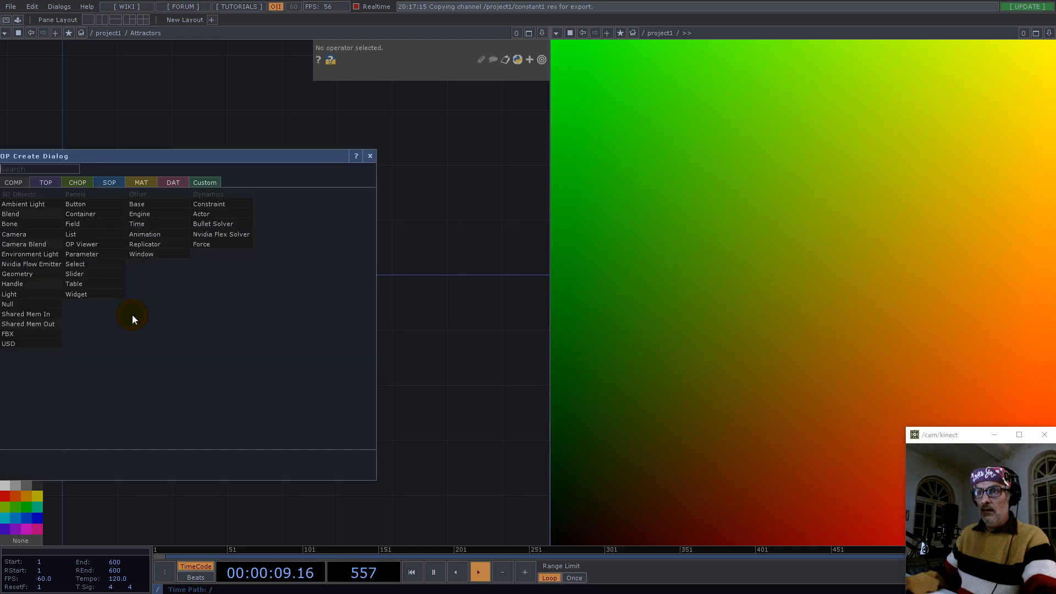
{"action": "type", "text": "nu"}
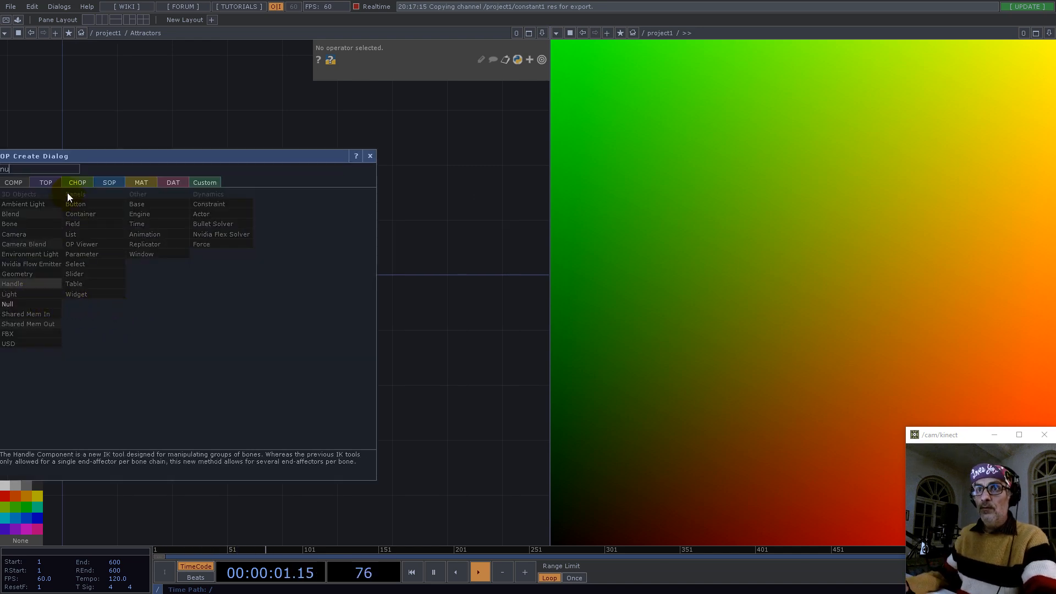
{"action": "left_click", "coordinate": [46, 183]}
{"action": "left_click", "coordinate": [142, 285]}
{"action": "left_click", "coordinate": [153, 287]}
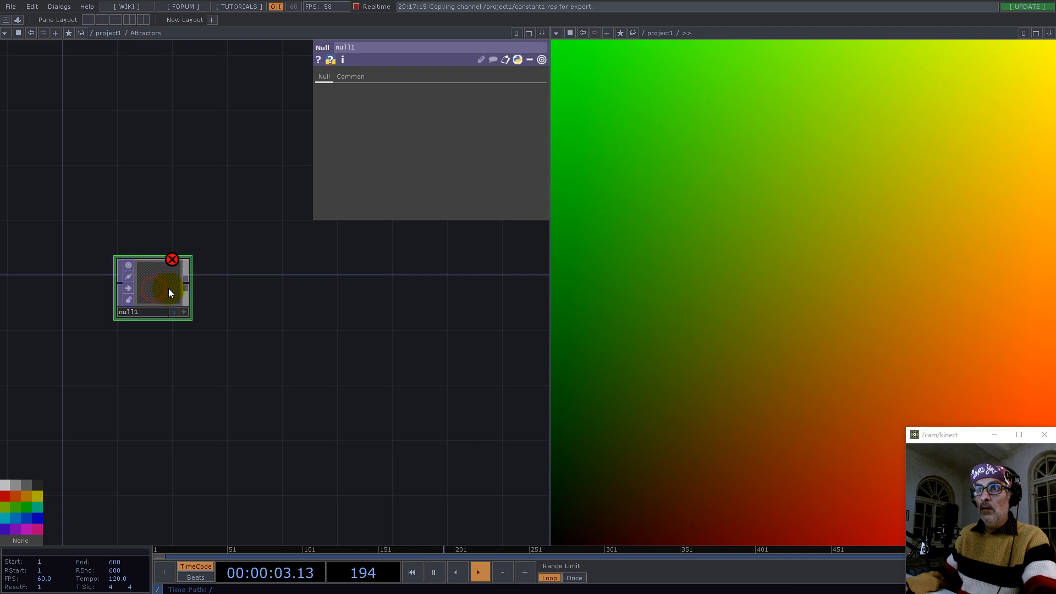
{"action": "right_click", "coordinate": [186, 284]}
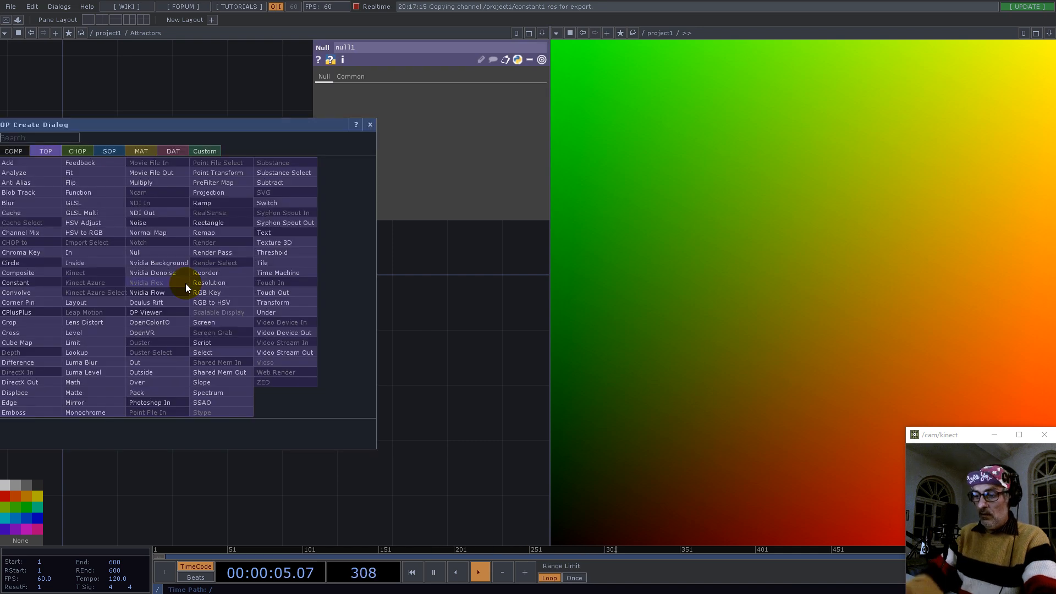
{"action": "type", "text": "out"}
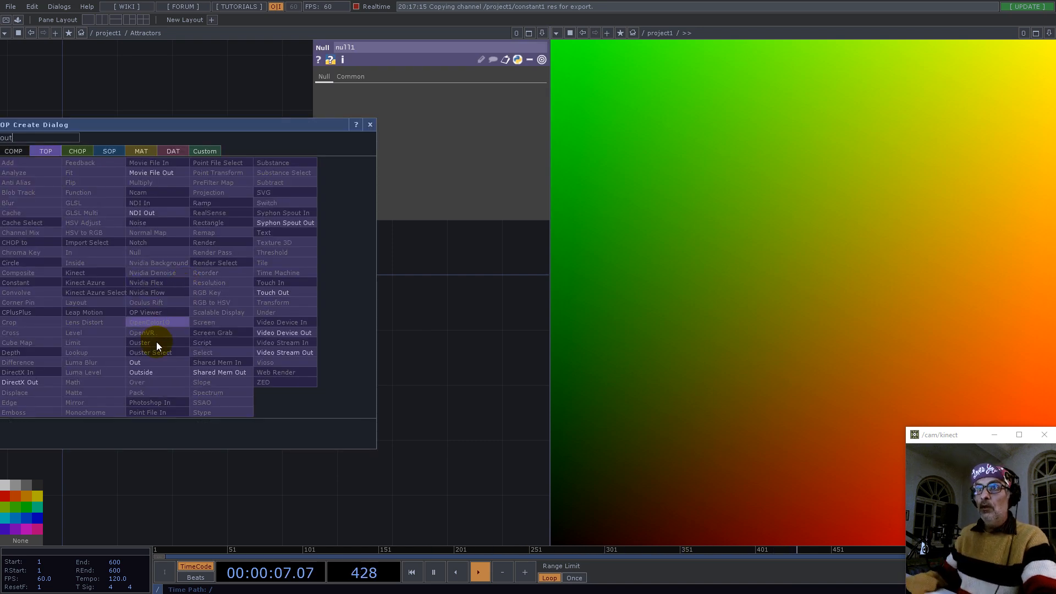
{"action": "left_click", "coordinate": [149, 363]}
{"action": "left_click", "coordinate": [292, 288]}
Step: Return to the project1 network, connect the Attractors output to displace1's second input and position Attractors beside panel1
{"action": "scroll", "coordinate": [297, 370], "scroll_direction": "down", "scroll_amount": 10}
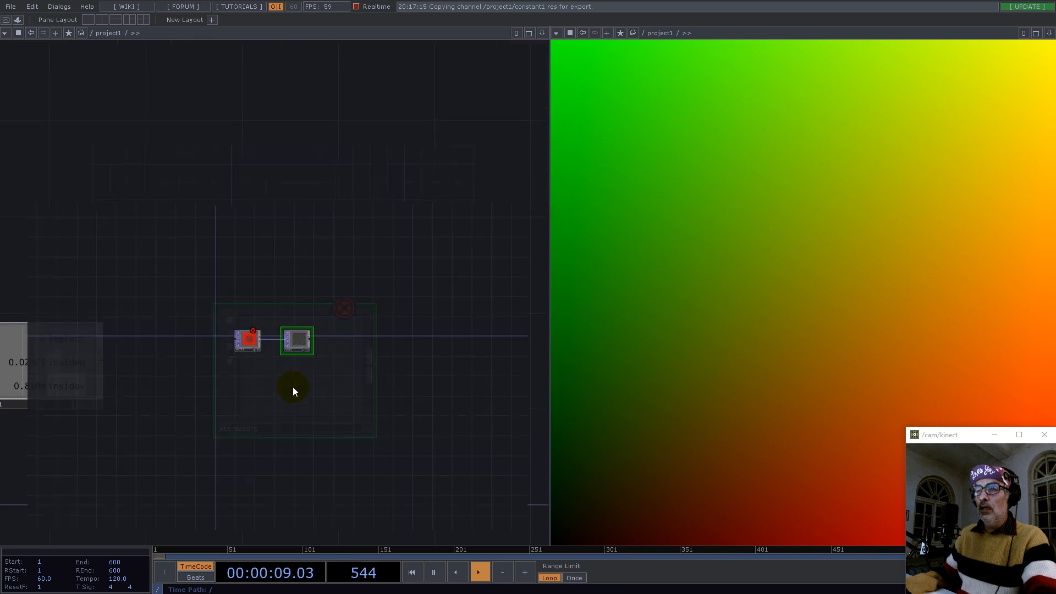
{"action": "left_click_drag", "start_coordinate": [297, 338], "coordinate": [234, 336]}
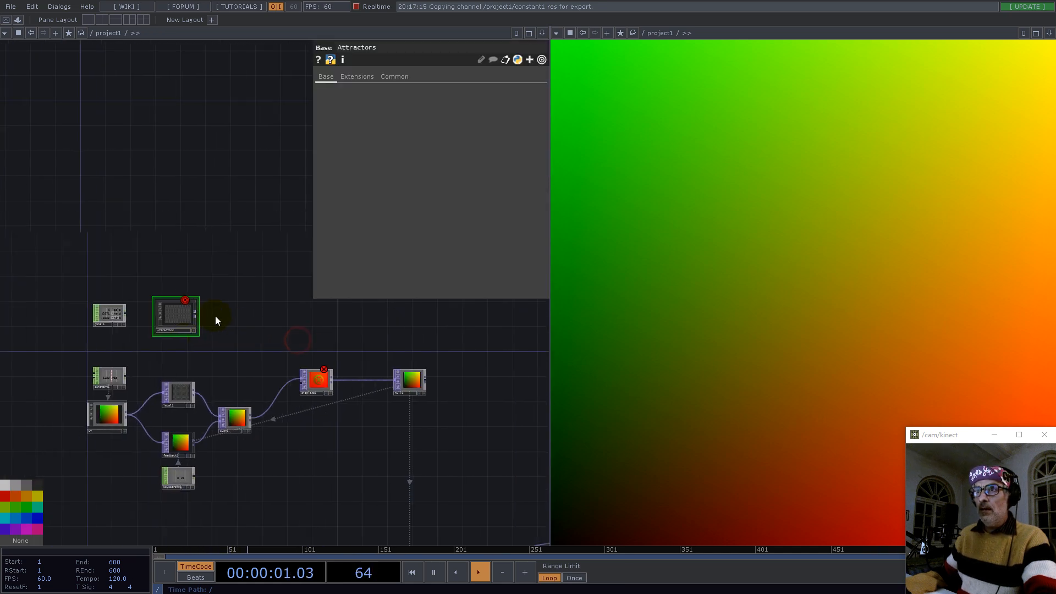
{"action": "left_click_drag", "start_coordinate": [182, 313], "coordinate": [284, 388]}
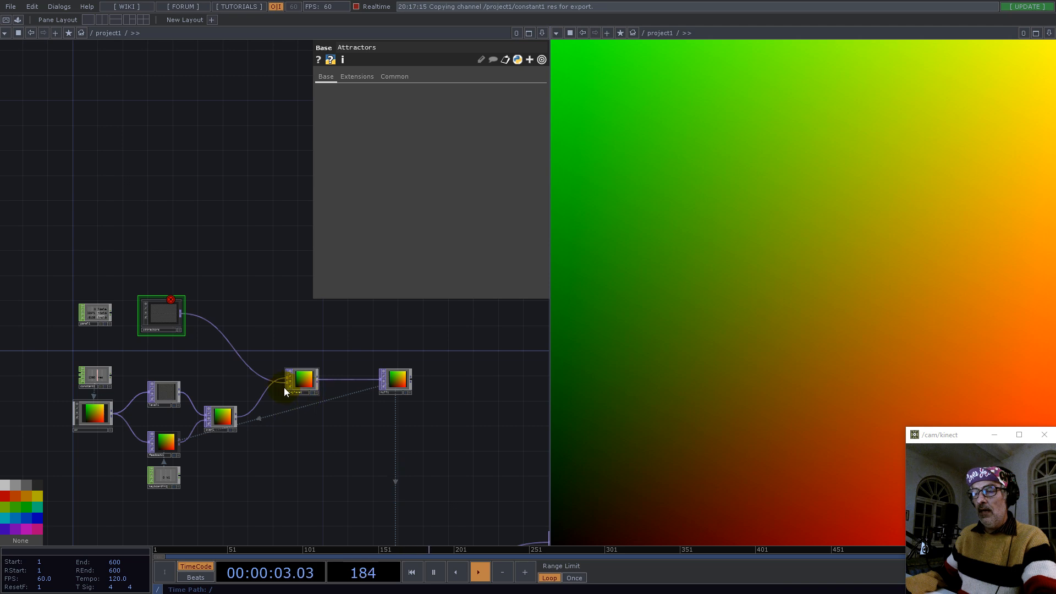
{"action": "scroll", "coordinate": [284, 389], "scroll_direction": "up", "scroll_amount": 8}
{"action": "scroll", "coordinate": [400, 374], "scroll_direction": "down", "scroll_amount": 8}
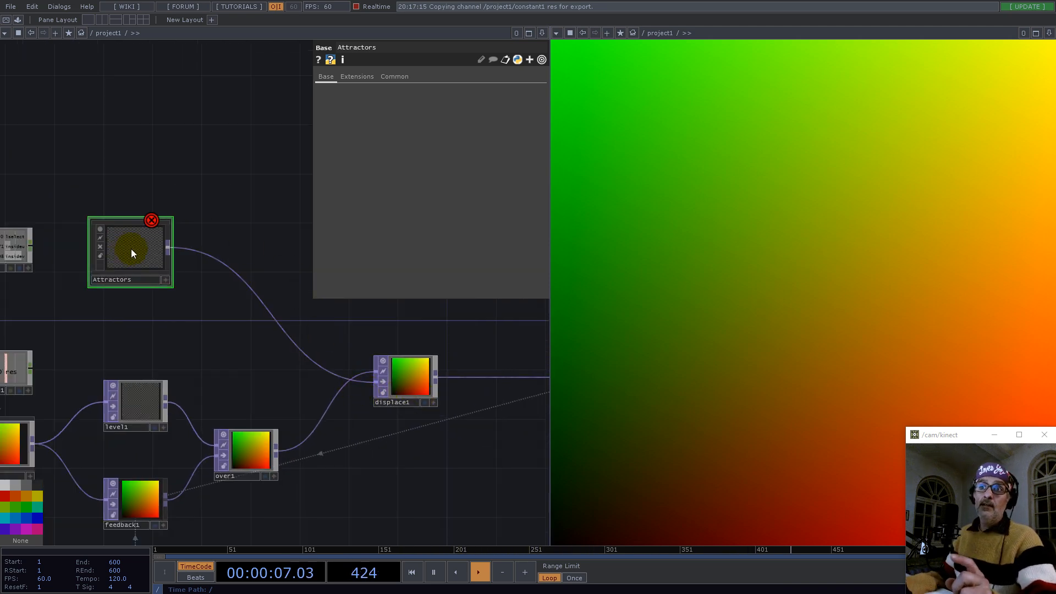
{"action": "left_click_drag", "start_coordinate": [133, 246], "coordinate": [157, 259]}
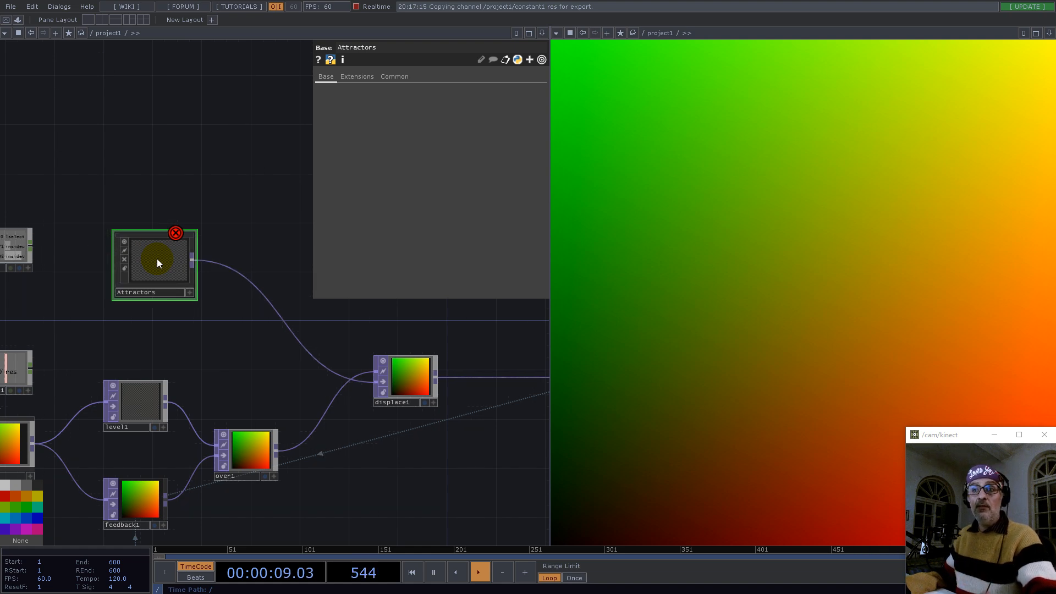
{"action": "left_click_drag", "start_coordinate": [168, 263], "coordinate": [135, 267]}
{"action": "left_click_drag", "start_coordinate": [79, 175], "coordinate": [253, 274]}
{"action": "left_click_drag", "start_coordinate": [338, 360], "coordinate": [329, 365]}
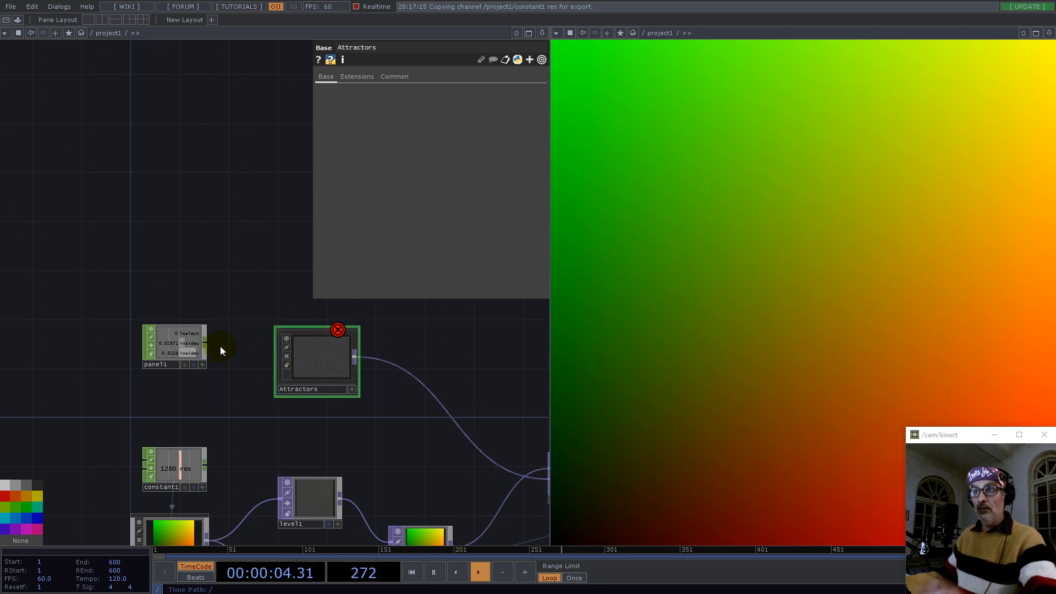
Step: Open panel1's viewer in a floating window and place it over the project1 preview
{"action": "right_click", "coordinate": [166, 341]}
{"action": "left_click", "coordinate": [182, 337]}
{"action": "left_click_drag", "start_coordinate": [184, 254], "coordinate": [620, 66]}
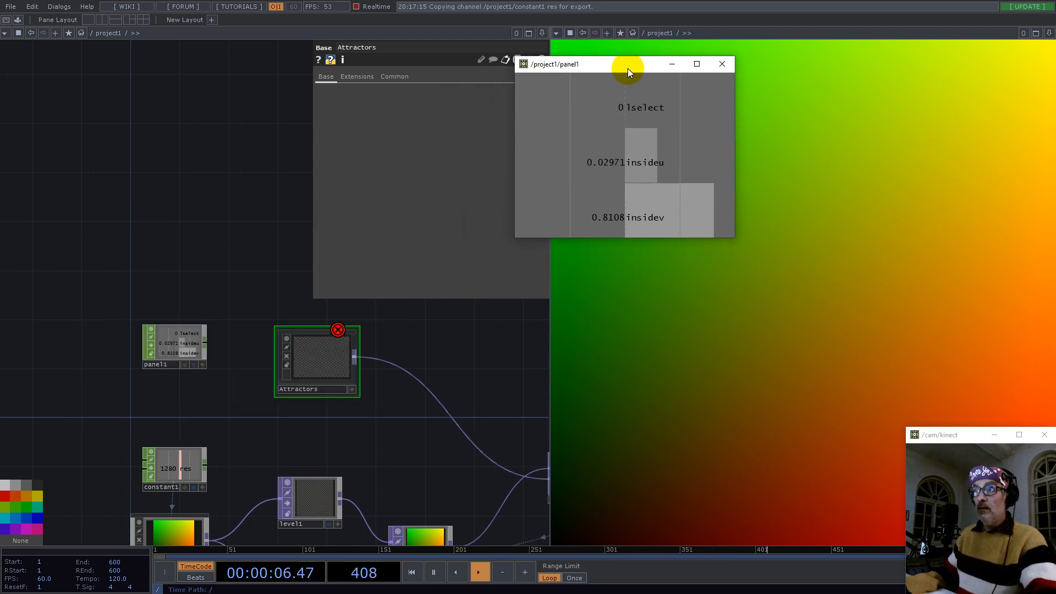
Step: Open the Attractors base, make room before its Null and Out operators, and add a Constant TOP there
{"action": "double_click", "coordinate": [339, 351]}
{"action": "left_click_drag", "start_coordinate": [125, 177], "coordinate": [338, 343]}
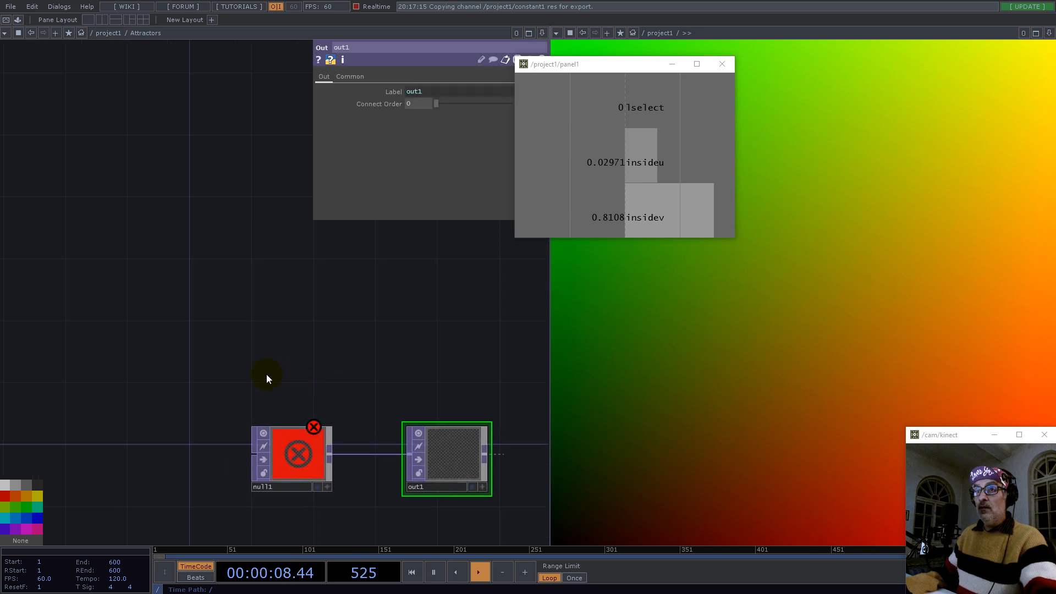
{"action": "left_click_drag", "start_coordinate": [183, 304], "coordinate": [175, 219]}
{"action": "scroll", "coordinate": [182, 255], "scroll_direction": "down", "scroll_amount": 5}
{"action": "right_click_drag", "start_coordinate": [225, 281], "coordinate": [205, 277]}
{"action": "left_click_drag", "start_coordinate": [222, 296], "coordinate": [445, 364]}
{"action": "left_click_drag", "start_coordinate": [238, 269], "coordinate": [425, 513]}
{"action": "key", "text": "Tab"}
{"action": "type", "text": "con"}
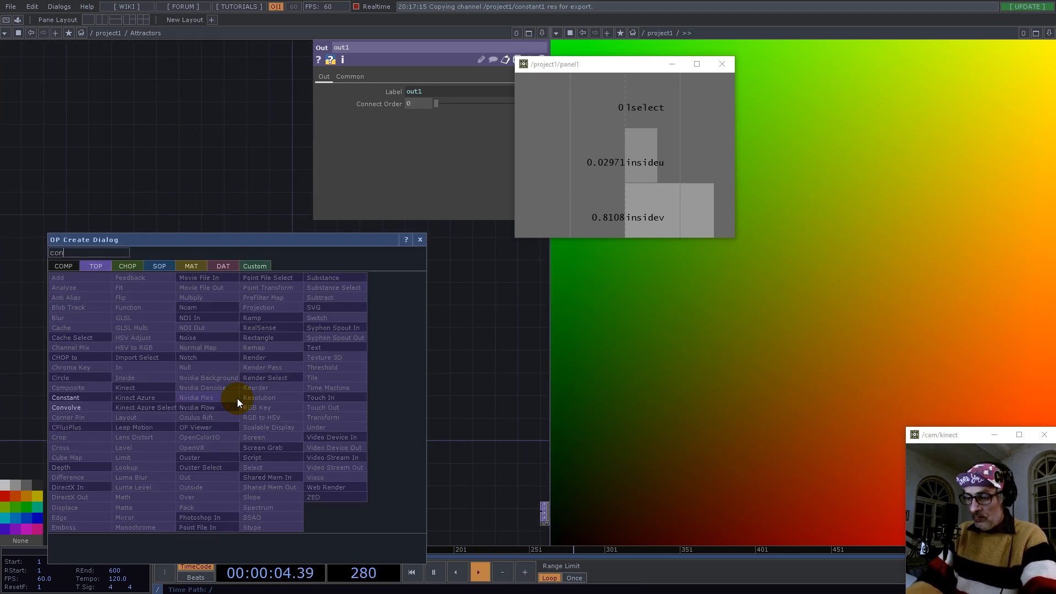
{"action": "left_click", "coordinate": [85, 397]}
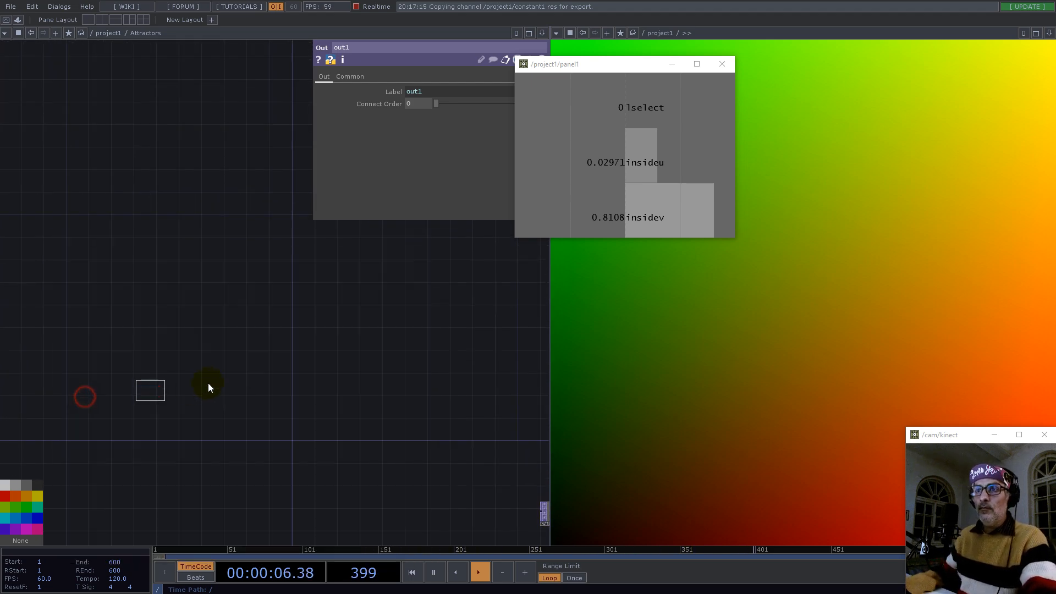
{"action": "left_click", "coordinate": [251, 380]}
{"action": "left_click_drag", "start_coordinate": [252, 380], "coordinate": [291, 396]}
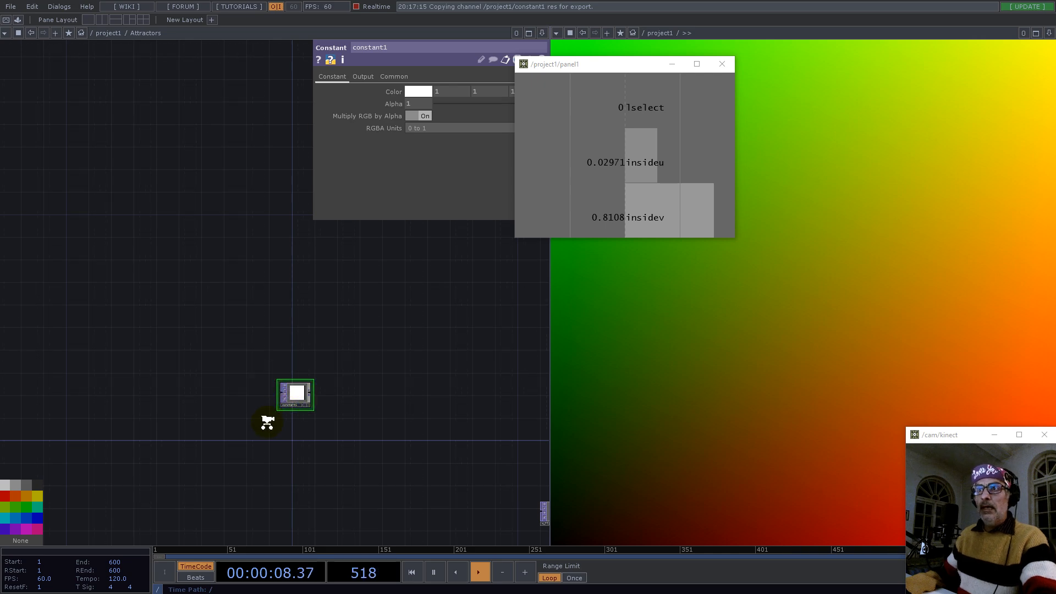
Step: Return to the project1 network and open the res constant's viewer in a floating window over the preview
{"action": "scroll", "coordinate": [267, 422], "scroll_direction": "up", "scroll_amount": 3}
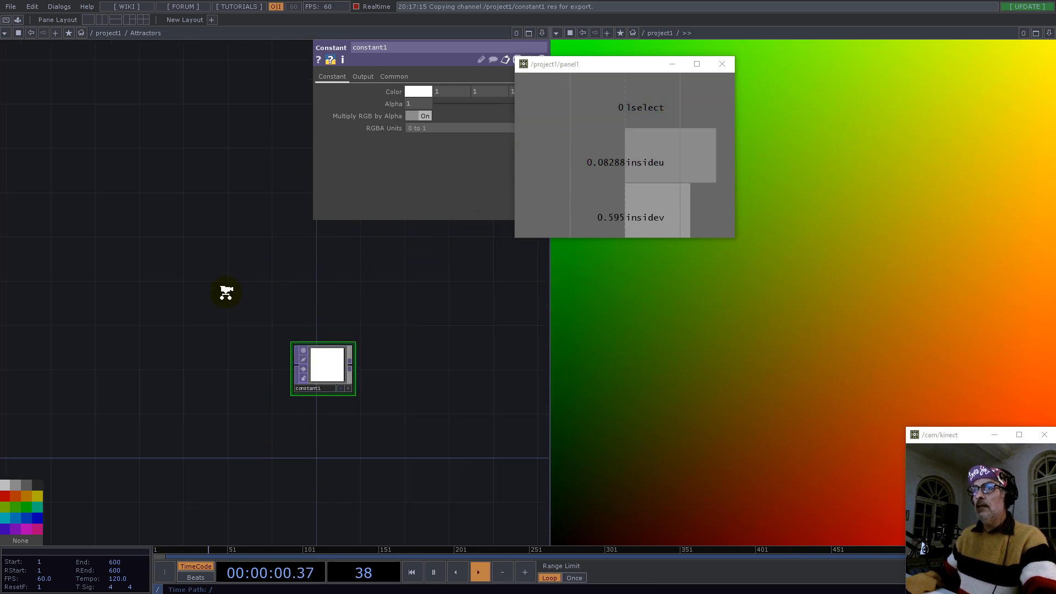
{"action": "scroll", "coordinate": [226, 293], "scroll_direction": "down", "scroll_amount": 6}
{"action": "scroll", "coordinate": [342, 368], "scroll_direction": "down", "scroll_amount": 4}
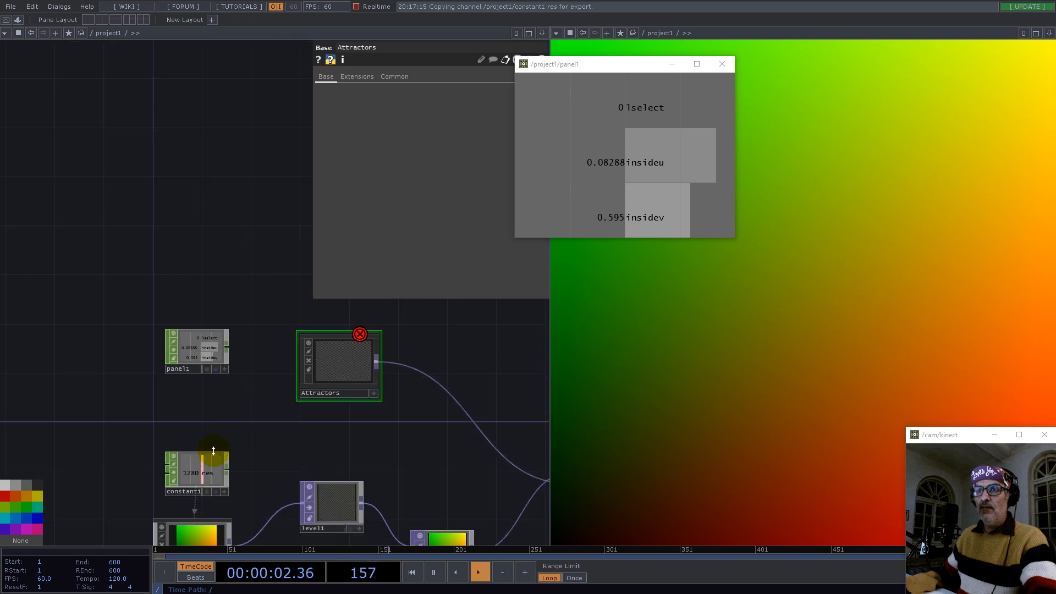
{"action": "right_click", "coordinate": [211, 462]}
{"action": "left_click", "coordinate": [216, 460]}
{"action": "left_click_drag", "start_coordinate": [206, 373], "coordinate": [879, 90]}
Step: Inside Attractors, drive both resolution values of the Constant TOP with the res channel and close the floating res viewer
{"action": "left_click", "coordinate": [356, 365]}
{"action": "key", "text": "i"}
{"action": "left_click_drag", "start_coordinate": [207, 238], "coordinate": [359, 371]}
{"action": "scroll", "coordinate": [80, 295], "scroll_direction": "up", "scroll_amount": 6}
{"action": "left_click_drag", "start_coordinate": [297, 405], "coordinate": [385, 101]}
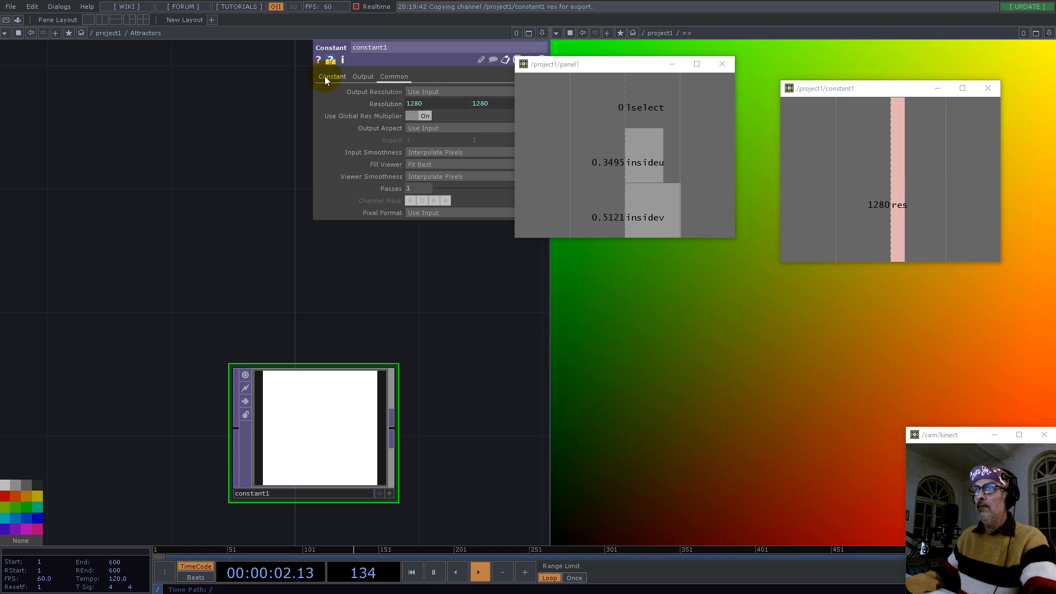
{"action": "left_click", "coordinate": [330, 77]}
{"action": "left_click", "coordinate": [988, 88]}
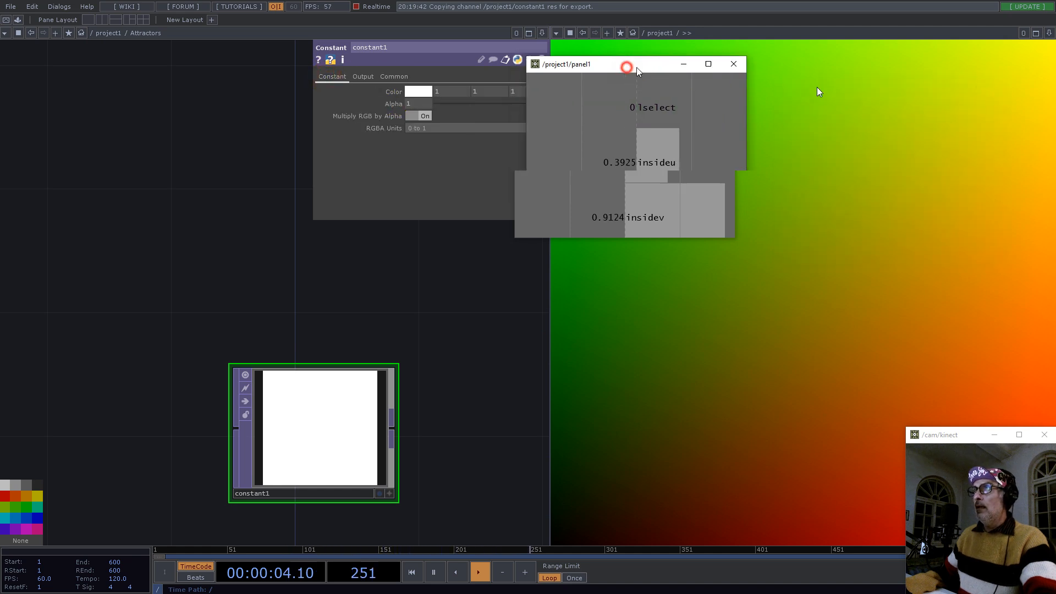
Step: Move the floating panel1 viewer clear of the parameters and set the Constant TOP's blue value to 0
{"action": "left_click_drag", "start_coordinate": [750, 78], "coordinate": [827, 87]}
{"action": "left_click", "coordinate": [526, 94]}
{"action": "type", "text": "0"}
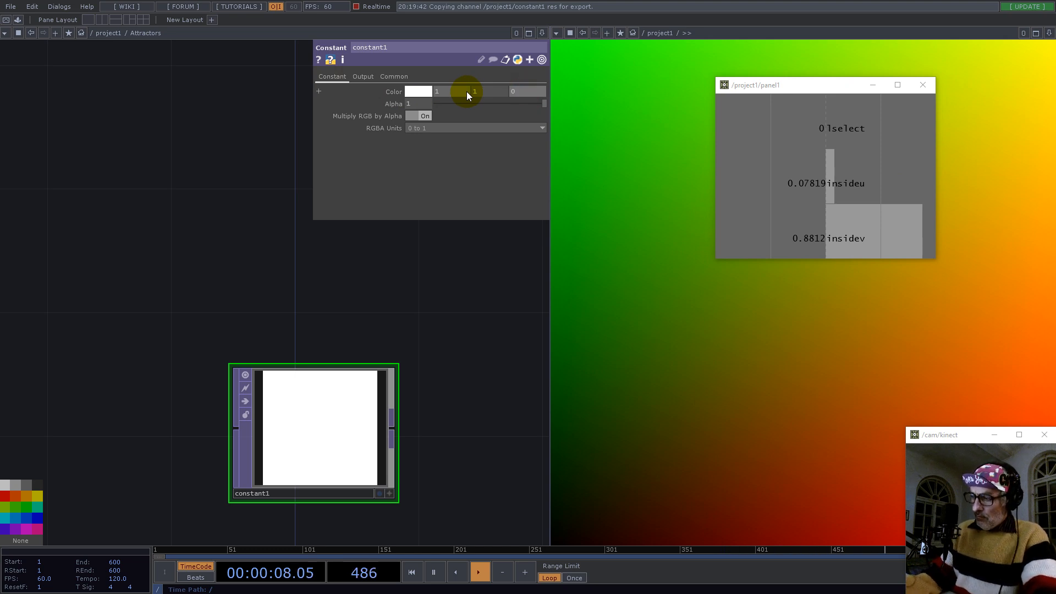
{"action": "key", "text": "Return"}
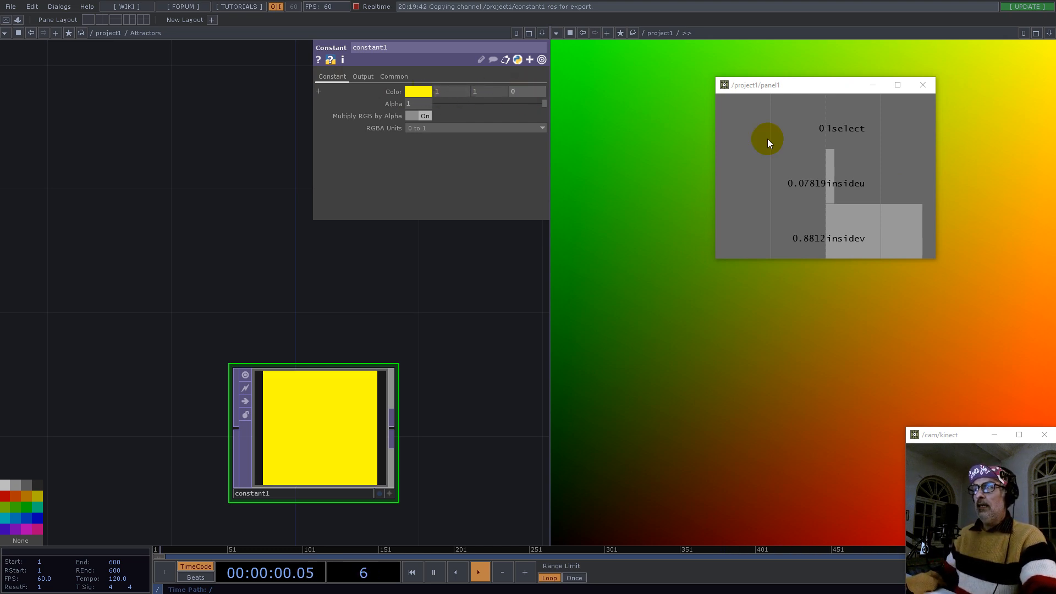
Step: Drive the Constant TOP's red with panel1's insideu channel and its green with insidev, closing the floating panel1 viewer
{"action": "left_click_drag", "start_coordinate": [829, 184], "coordinate": [457, 94]}
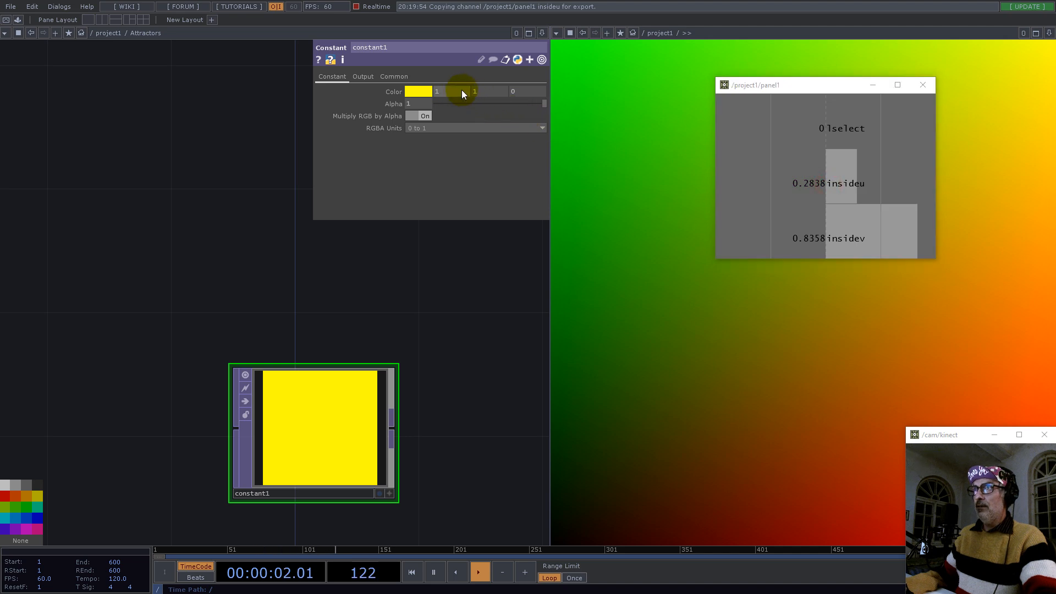
{"action": "left_click_drag", "start_coordinate": [831, 234], "coordinate": [493, 90]}
{"action": "left_click_drag", "start_coordinate": [877, 247], "coordinate": [490, 92]}
{"action": "left_click", "coordinate": [923, 85]}
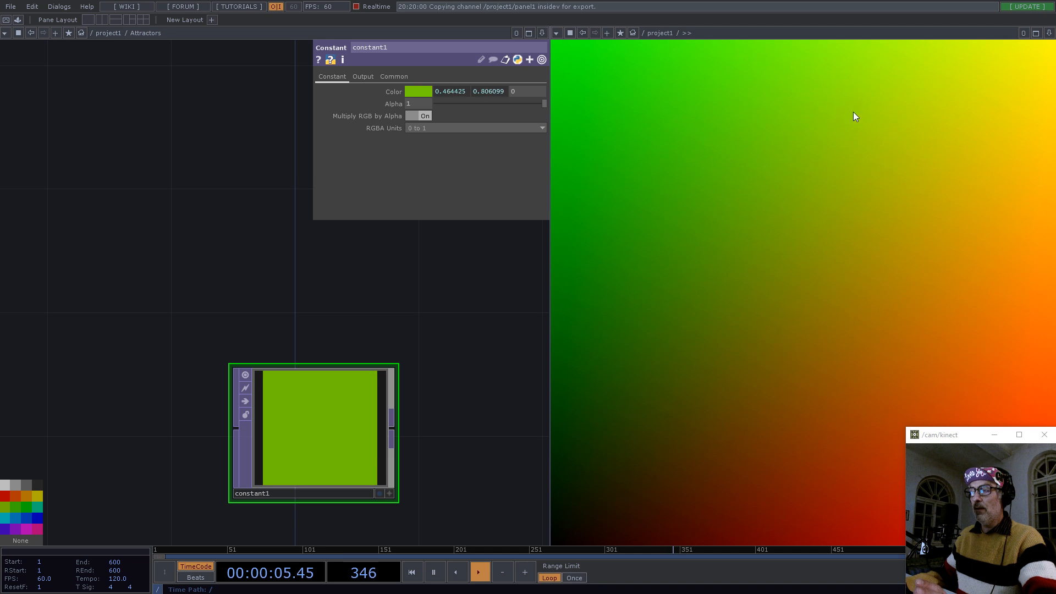
Step: Add a Select TOP below the Constant TOP in the Attractors network
{"action": "scroll", "coordinate": [182, 252], "scroll_direction": "down", "scroll_amount": 5}
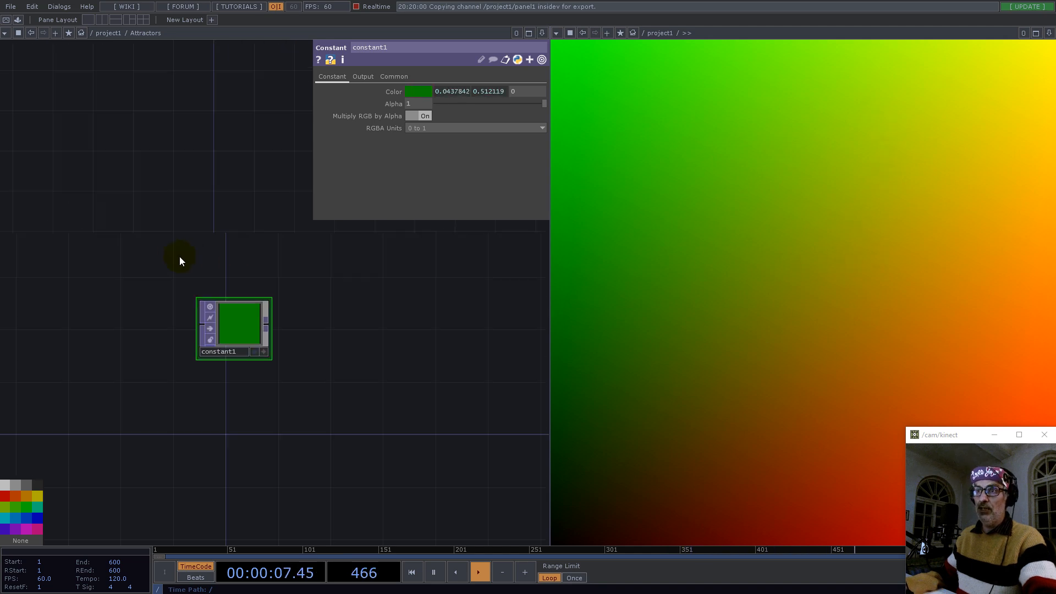
{"action": "left_click_drag", "start_coordinate": [218, 308], "coordinate": [187, 337]}
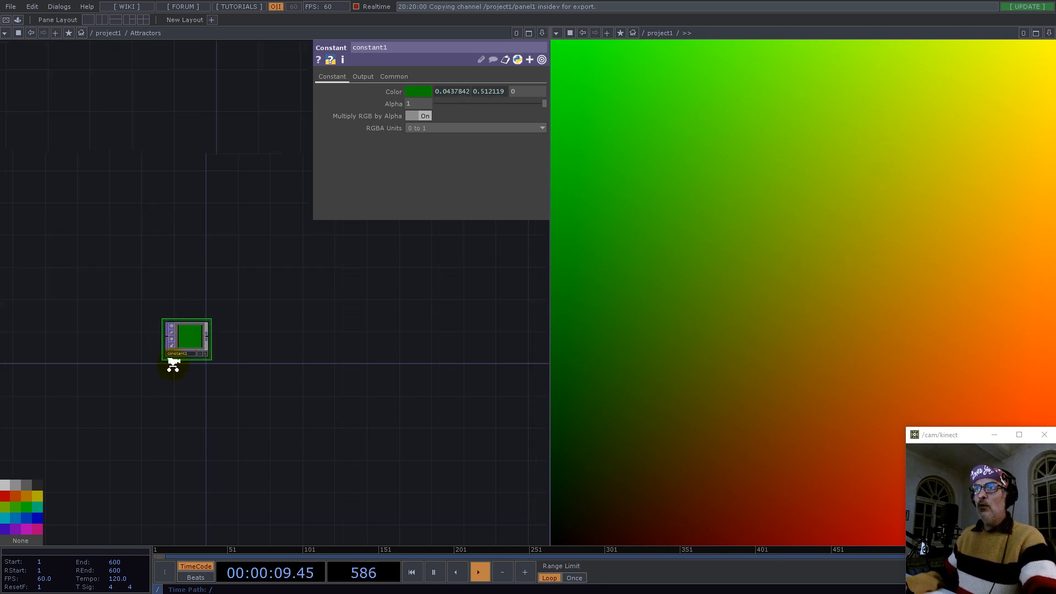
{"action": "scroll", "coordinate": [177, 363], "scroll_direction": "up", "scroll_amount": 4}
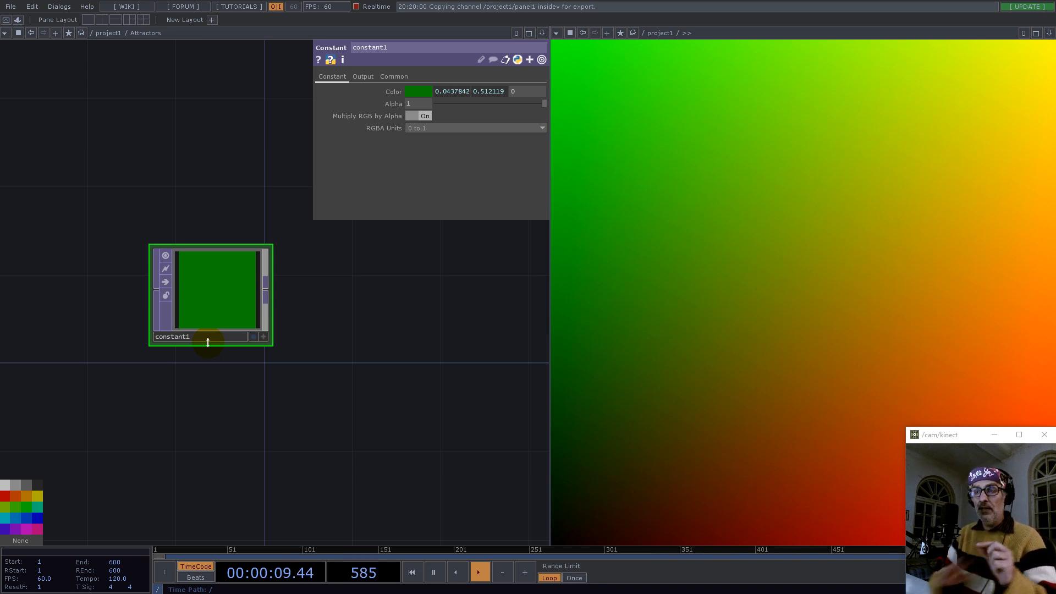
{"action": "key", "text": "Tab"}
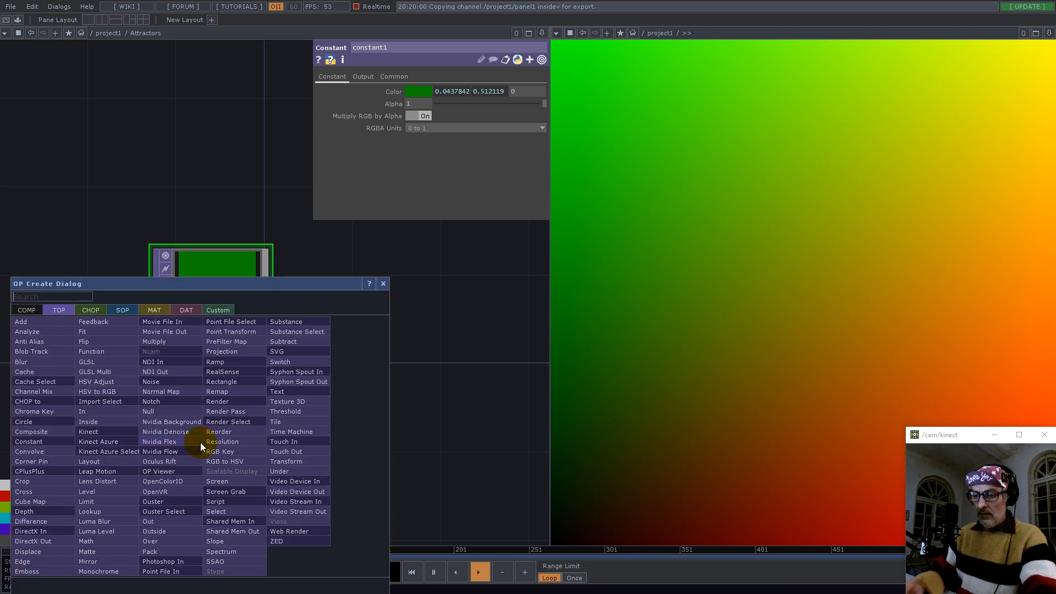
{"action": "left_click", "coordinate": [220, 508]}
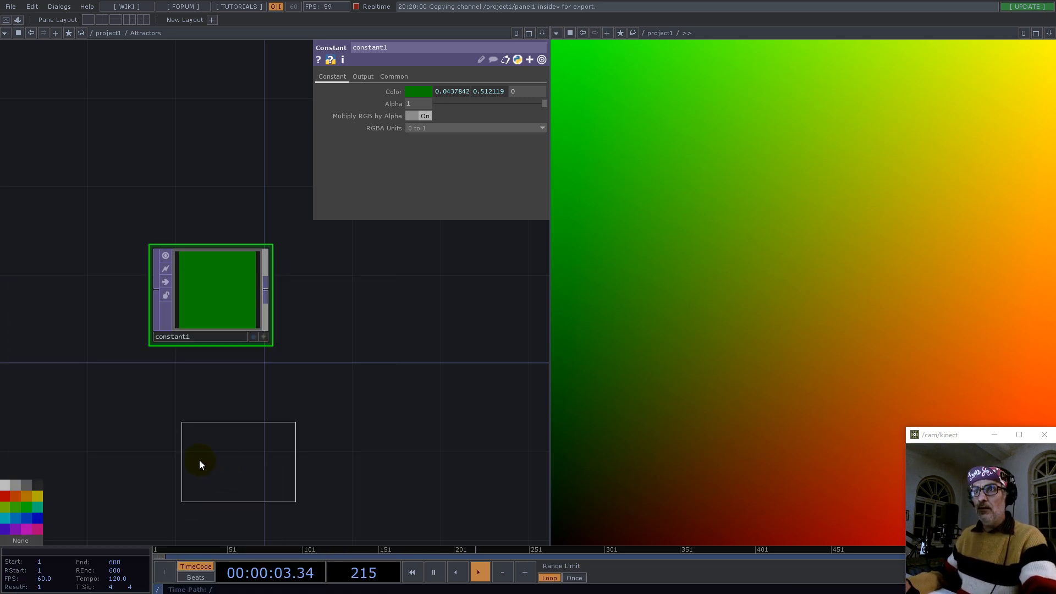
{"action": "left_click", "coordinate": [199, 461]}
Step: Split the network pane top/bottom and open the UV base's network in the lower pane
{"action": "left_click", "coordinate": [542, 34]}
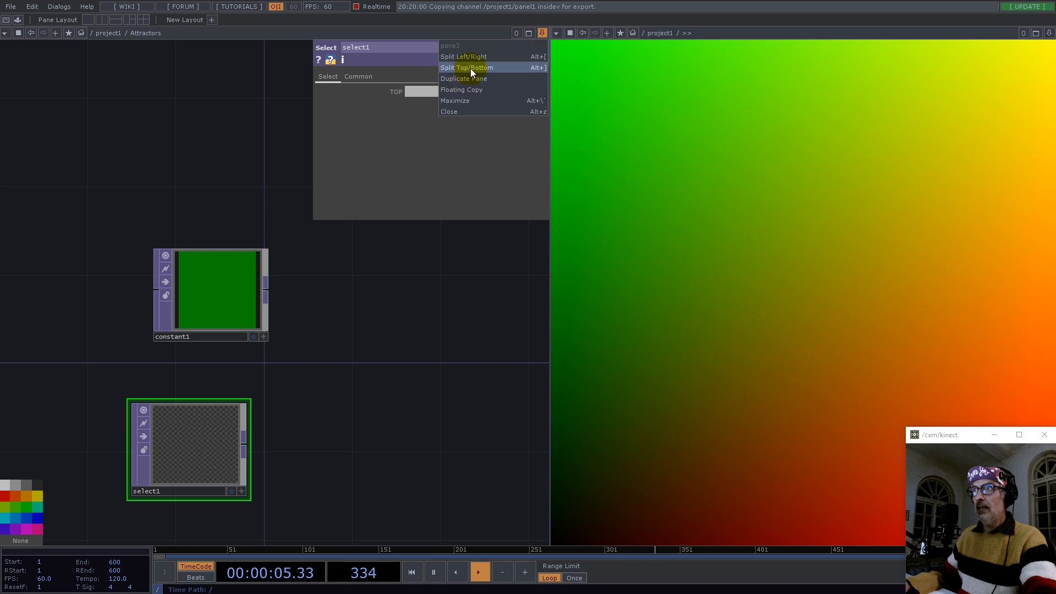
{"action": "left_click", "coordinate": [470, 68]}
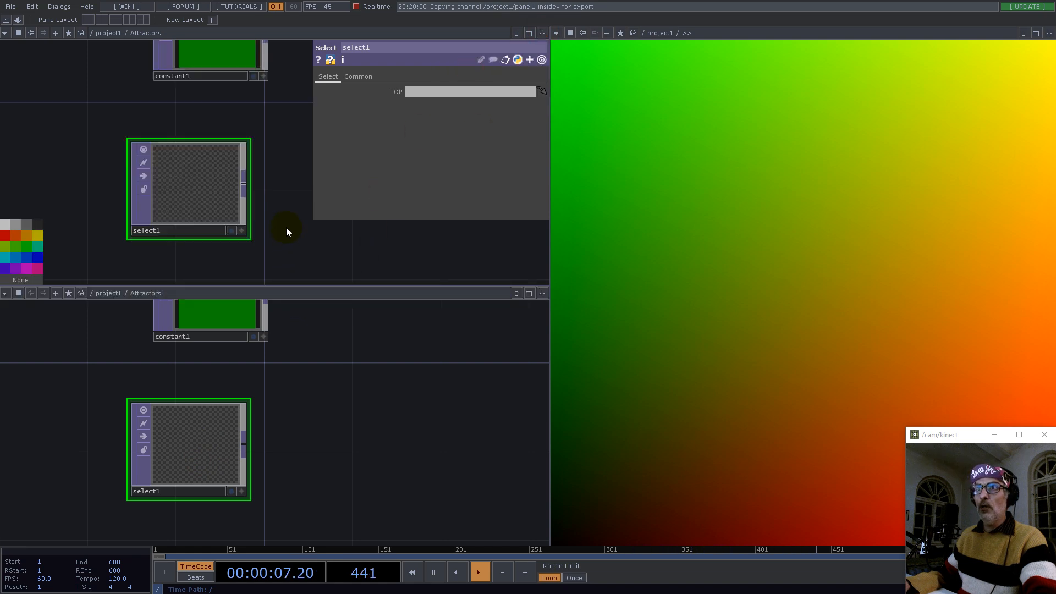
{"action": "scroll", "coordinate": [316, 416], "scroll_direction": "down", "scroll_amount": 15}
{"action": "scroll", "coordinate": [292, 505], "scroll_direction": "up", "scroll_amount": 5}
{"action": "scroll", "coordinate": [269, 462], "scroll_direction": "up", "scroll_amount": 3}
{"action": "key", "text": "i"}
Step: Set select1's source TOP to /project1/UV/out1 and close the lower network pane
{"action": "left_click_drag", "start_coordinate": [288, 356], "coordinate": [228, 483]}
{"action": "left_click_drag", "start_coordinate": [353, 448], "coordinate": [372, 147]}
{"action": "left_click_drag", "start_coordinate": [451, 94], "coordinate": [454, 93]}
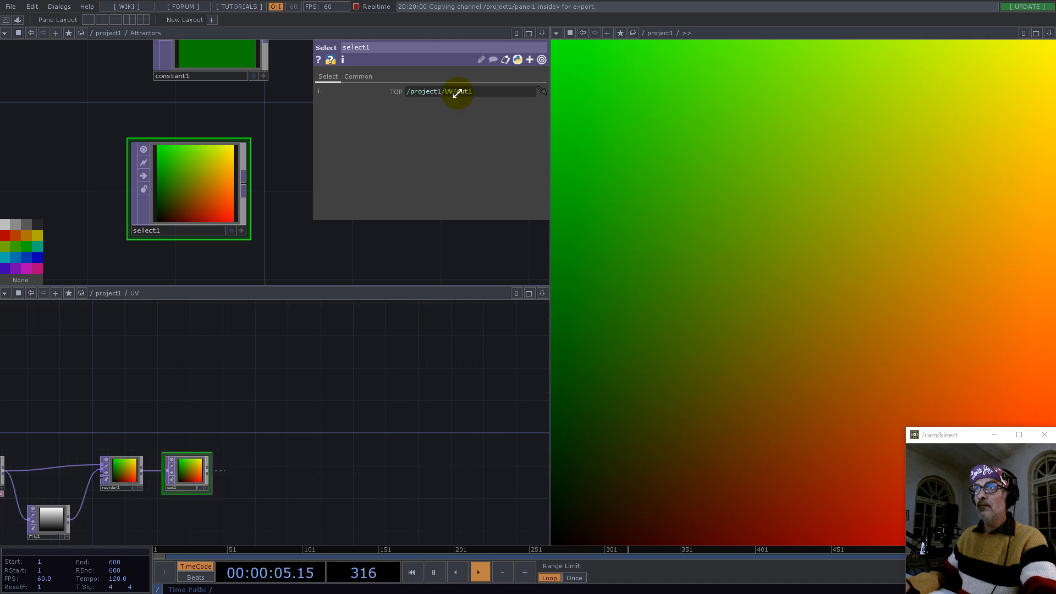
{"action": "left_click", "coordinate": [542, 293]}
{"action": "left_click", "coordinate": [456, 368]}
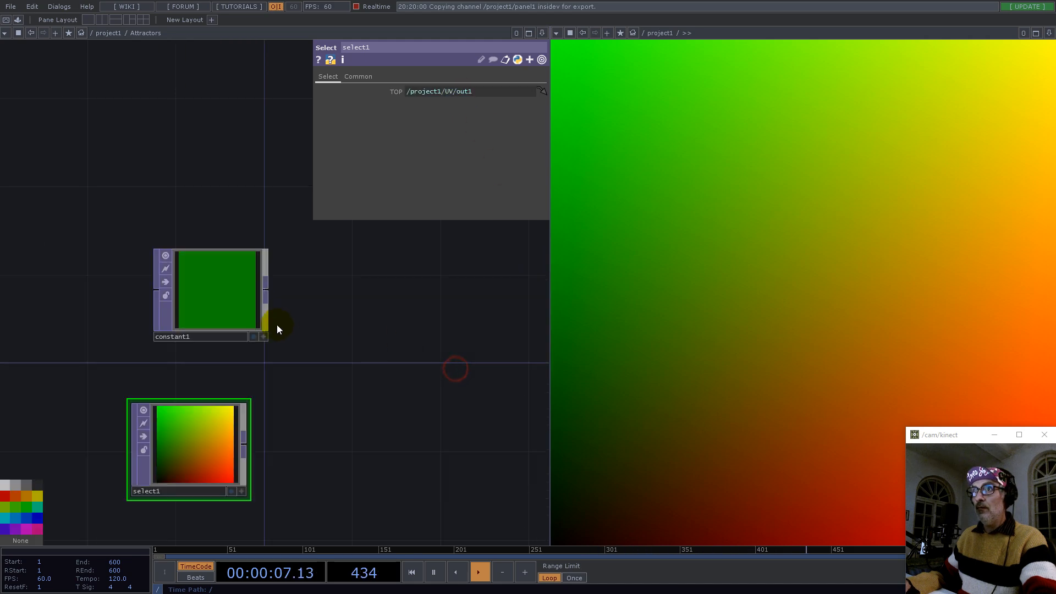
Step: Align constant1 above select1, add a Subtract TOP fed by select1, and connect constant1 to its second input
{"action": "left_click_drag", "start_coordinate": [219, 302], "coordinate": [188, 243]}
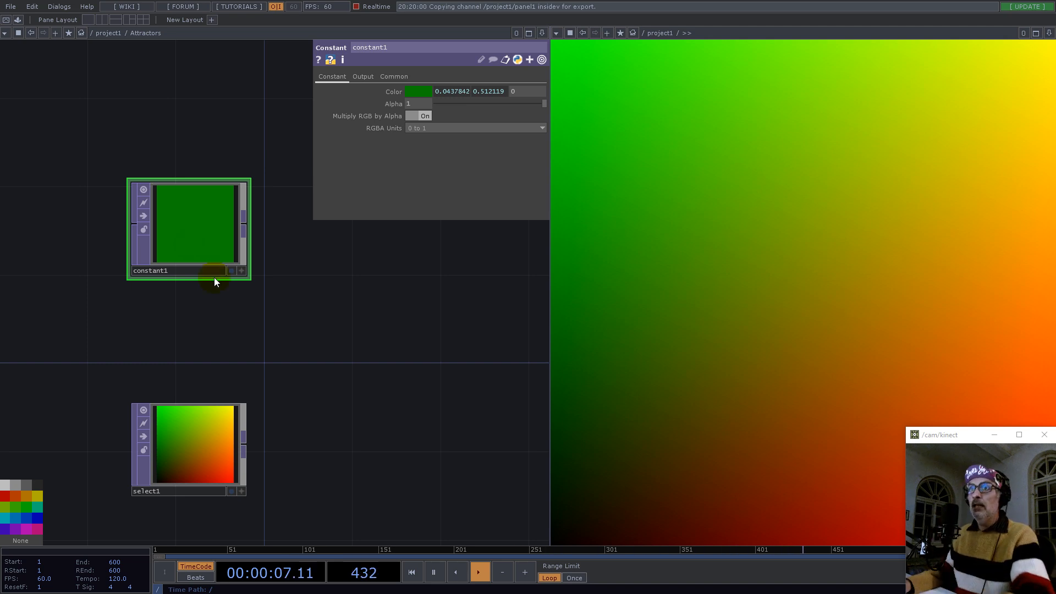
{"action": "right_click", "coordinate": [245, 443]}
{"action": "type", "text": "su"}
{"action": "left_click", "coordinate": [328, 342]}
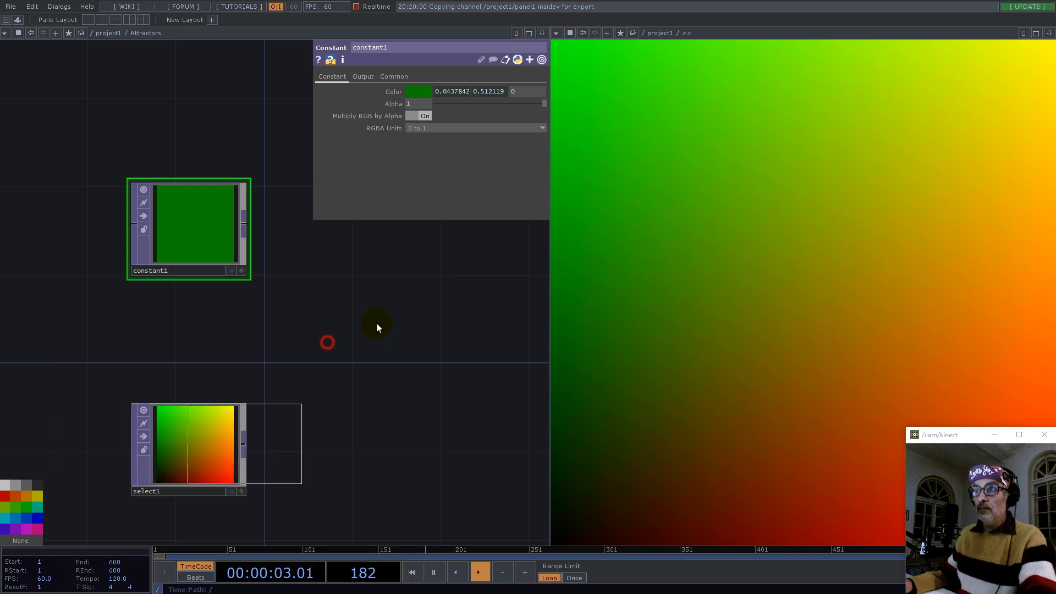
{"action": "left_click", "coordinate": [376, 322]}
{"action": "left_click_drag", "start_coordinate": [244, 222], "coordinate": [402, 345]}
{"action": "left_click_drag", "start_coordinate": [387, 466], "coordinate": [319, 505]}
Step: Inspect constant1's format details and set its pixel format to 32-bit float (RG)
{"action": "middle_click", "coordinate": [161, 264]}
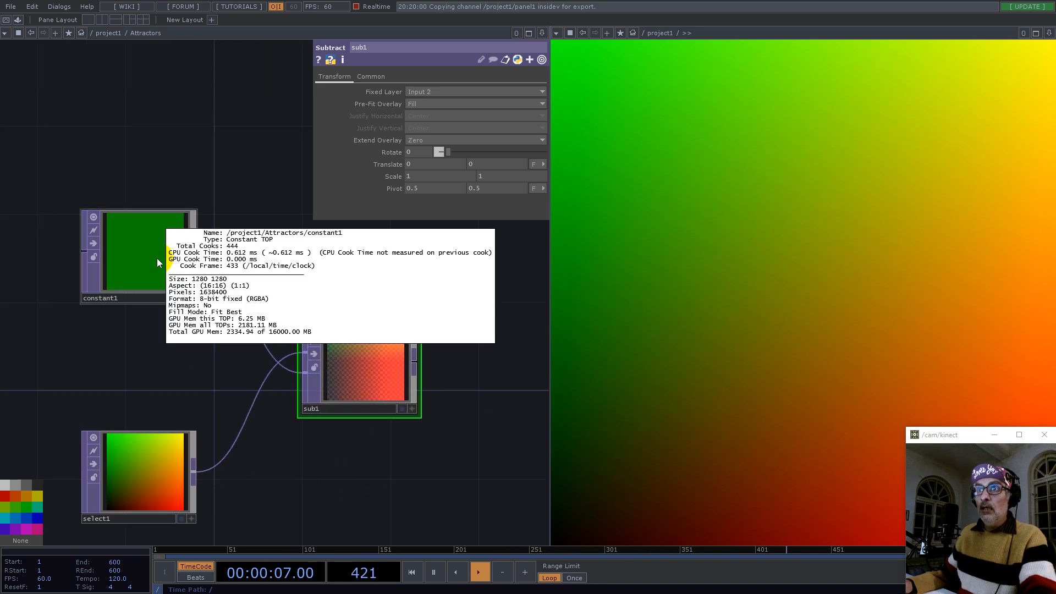
{"action": "left_click", "coordinate": [137, 256]}
{"action": "left_click", "coordinate": [402, 80]}
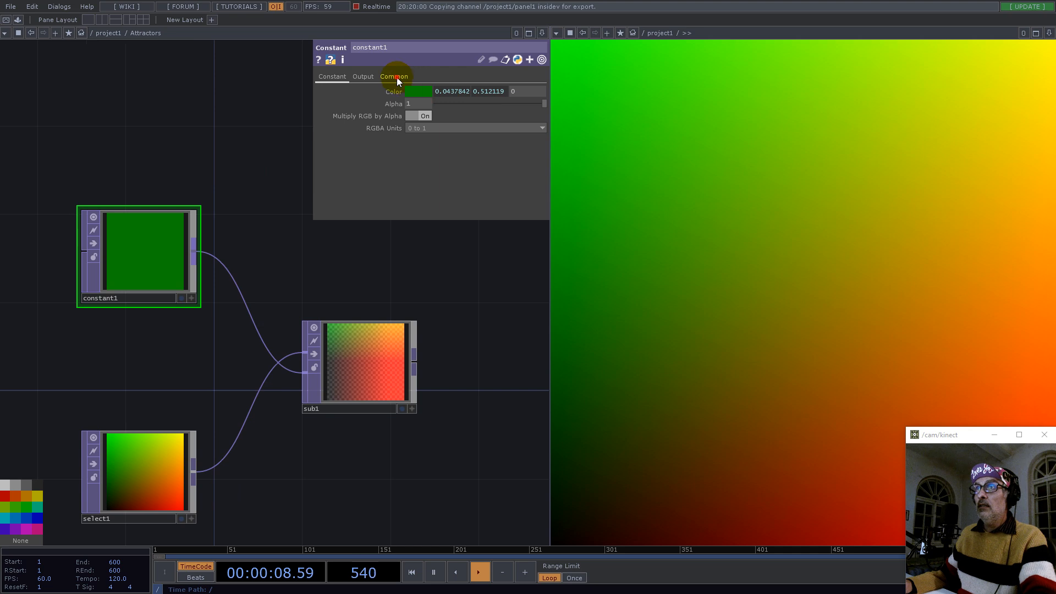
{"action": "left_click", "coordinate": [464, 213]}
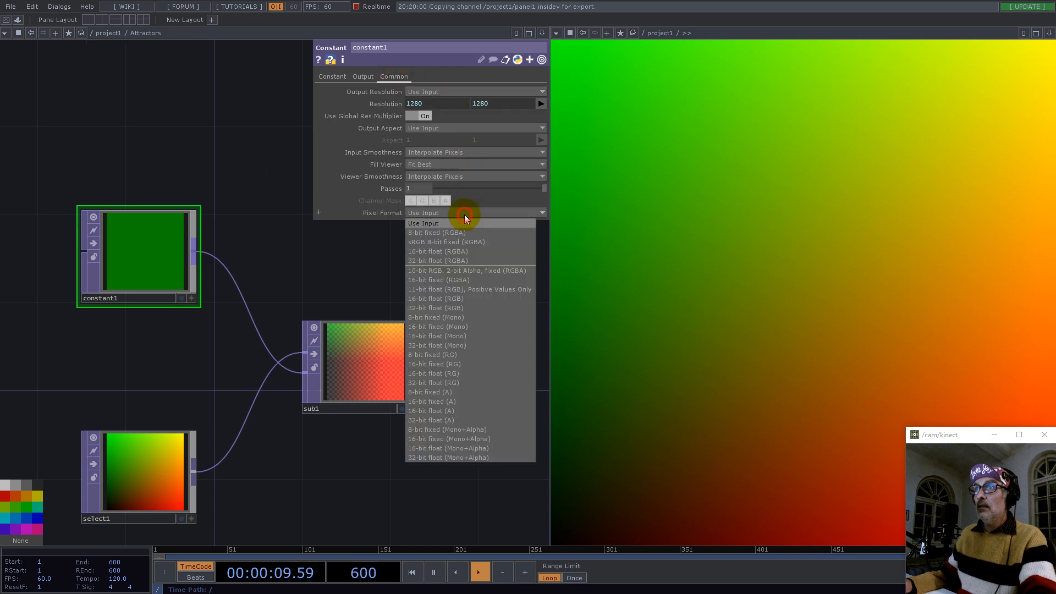
{"action": "left_click", "coordinate": [456, 309]}
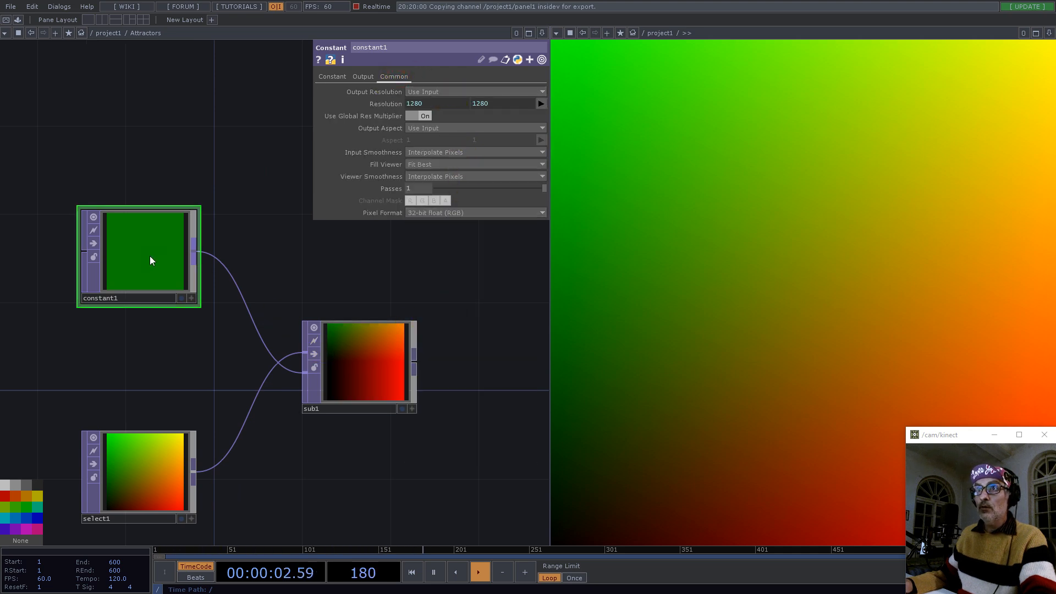
{"action": "left_click", "coordinate": [453, 214]}
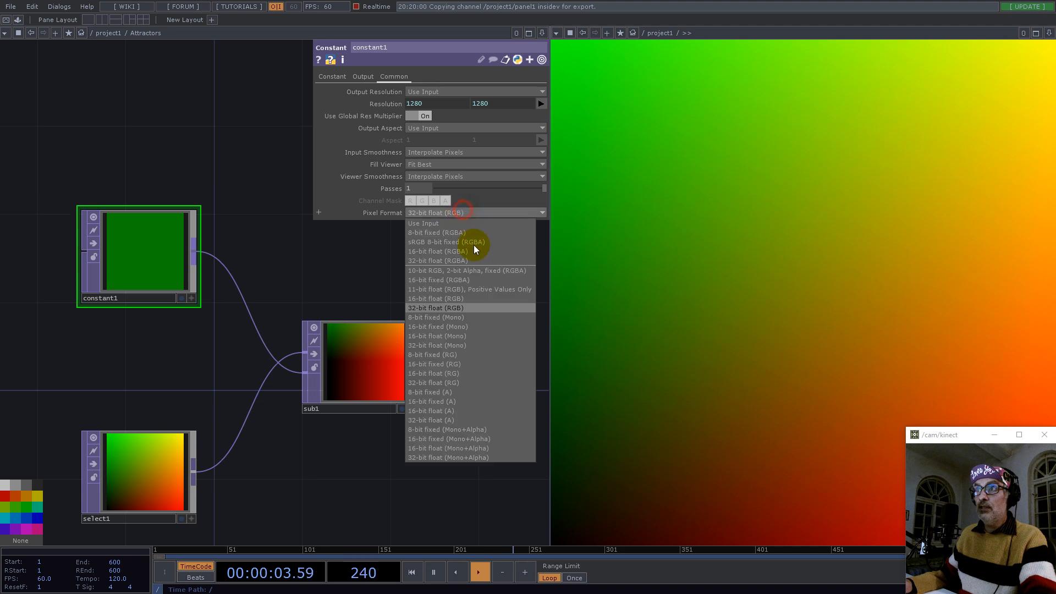
{"action": "left_click", "coordinate": [454, 383]}
Step: Inspect the Subtract TOP's details and move select1 closer to constant1 to tidy the layout
{"action": "middle_click_drag", "start_coordinate": [352, 360], "coordinate": [386, 292]}
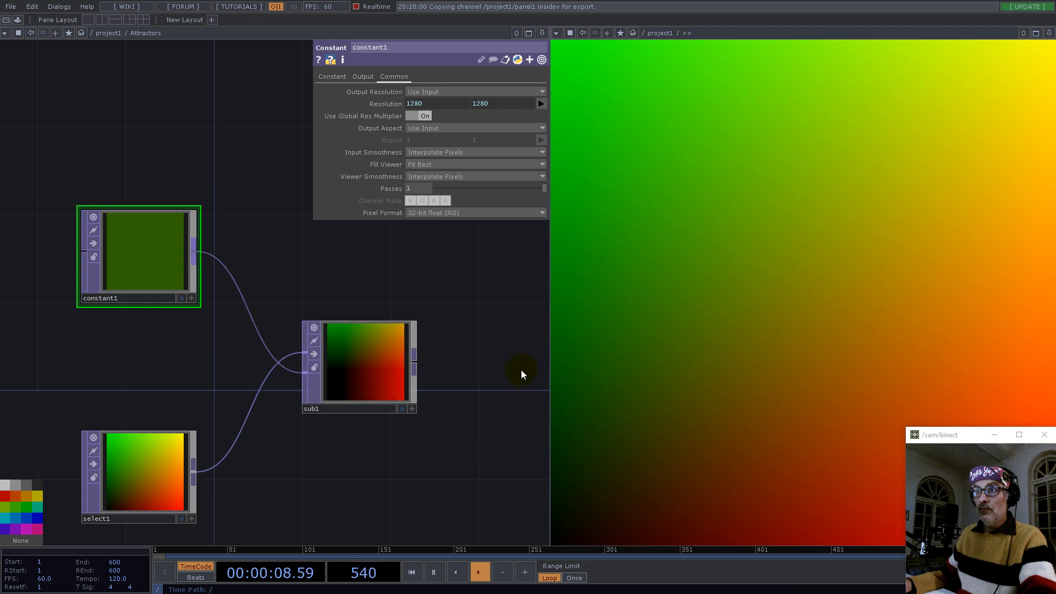
{"action": "middle_click_drag", "start_coordinate": [388, 366], "coordinate": [422, 275]}
{"action": "left_click_drag", "start_coordinate": [422, 274], "coordinate": [335, 281]}
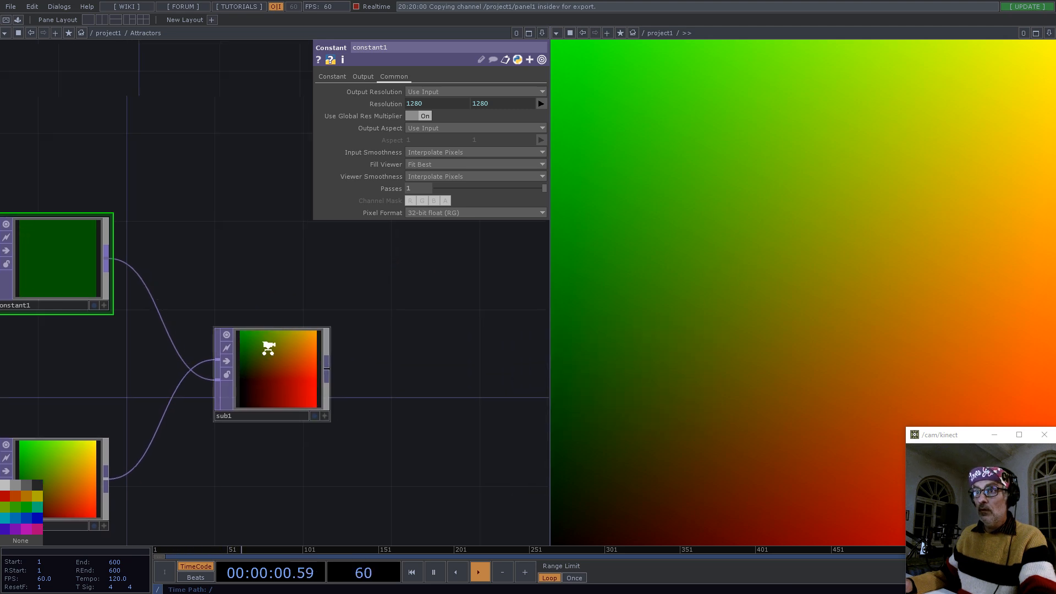
{"action": "scroll", "coordinate": [269, 346], "scroll_direction": "down", "scroll_amount": 3}
{"action": "left_click_drag", "start_coordinate": [171, 418], "coordinate": [163, 395]}
{"action": "scroll", "coordinate": [302, 352], "scroll_direction": "up", "scroll_amount": 2}
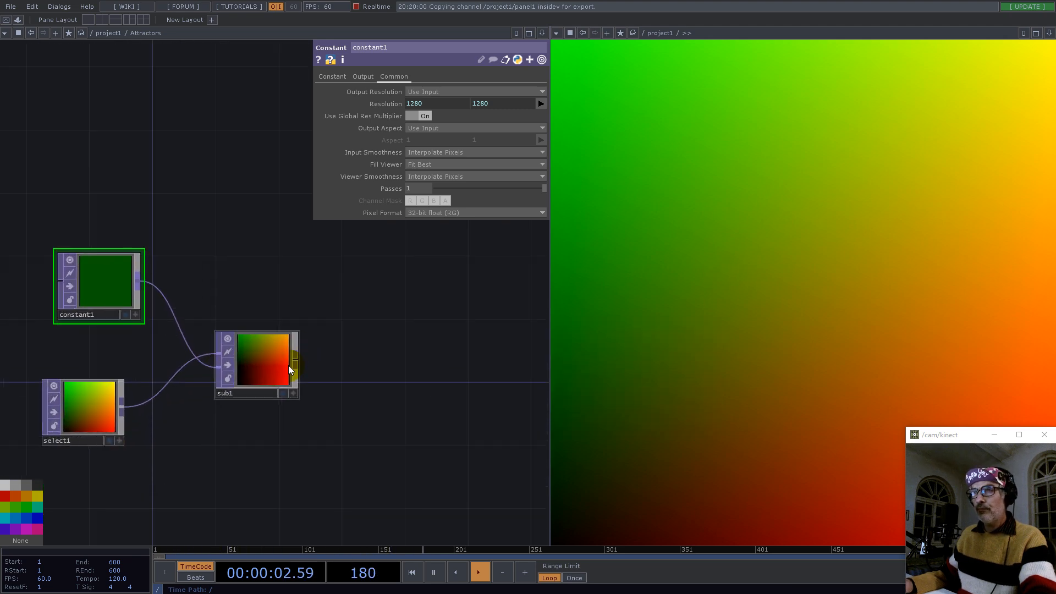
Step: Add a Math TOP to the output of the Subtract TOP
{"action": "right_click", "coordinate": [294, 361]}
{"action": "type", "text": "nat"}
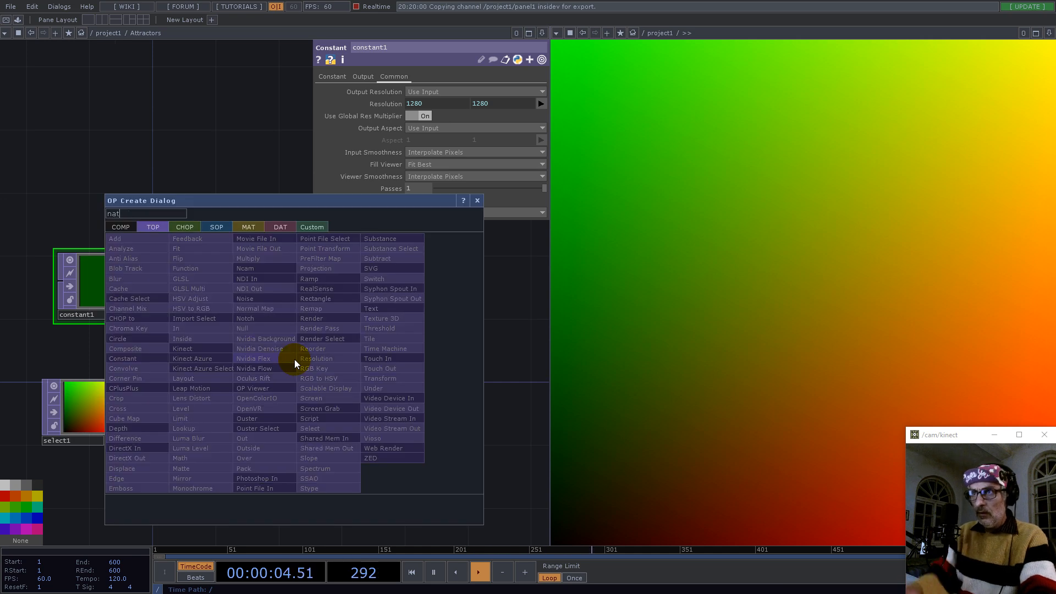
{"action": "key", "text": "BackSpace"}
{"action": "key", "text": "BackSpace"}
{"action": "key", "text": "BackSpace"}
{"action": "type", "text": "ma"}
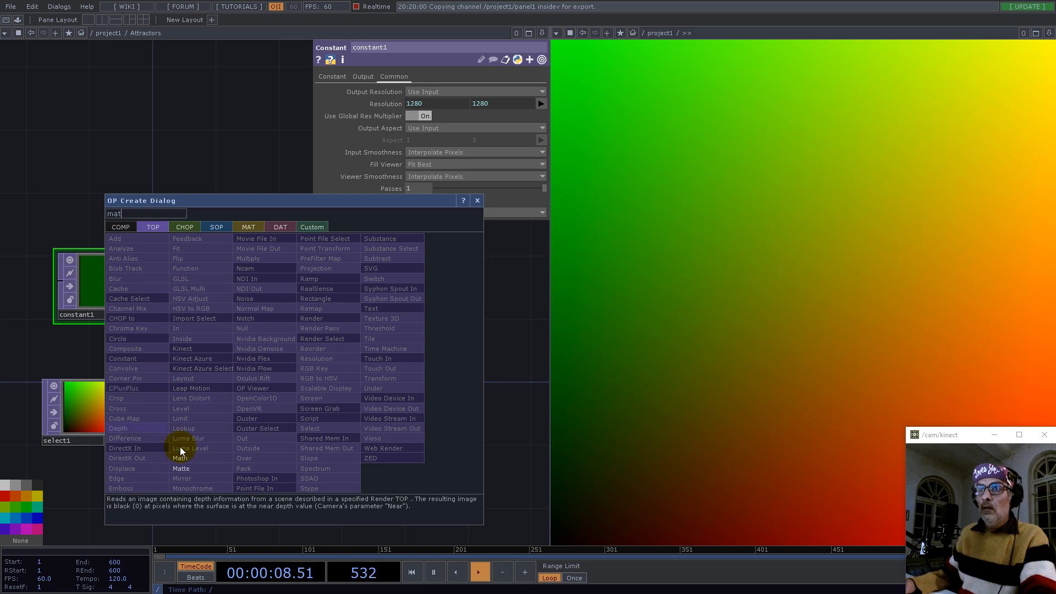
{"action": "left_click", "coordinate": [184, 457]}
{"action": "left_click", "coordinate": [356, 363]}
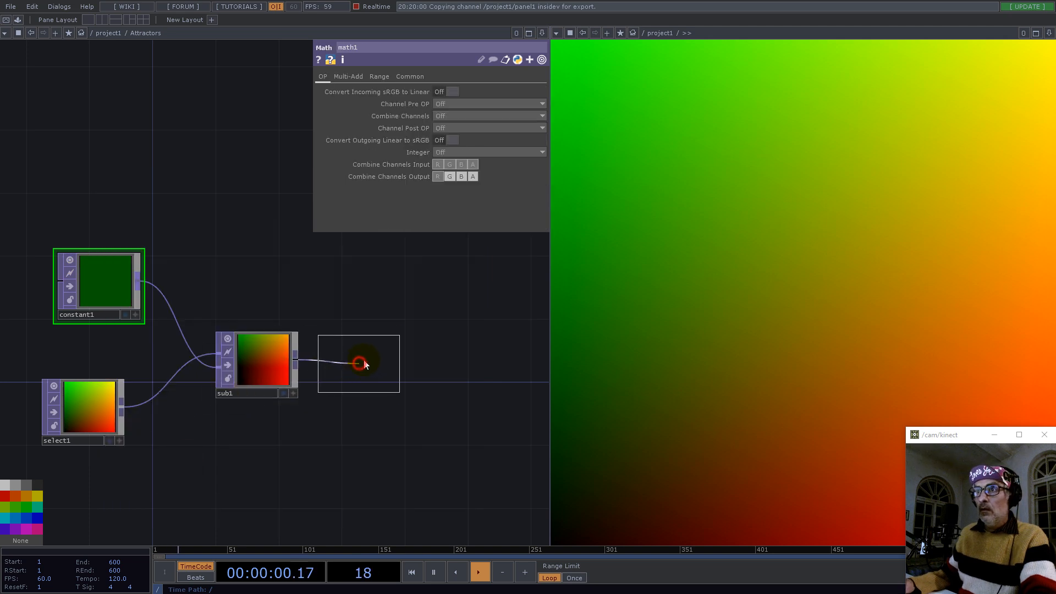
Step: Set math1 to combine the red and green channels by Length and its pixel format to 32-bit float (Mono)
{"action": "left_click", "coordinate": [461, 114]}
{"action": "left_click", "coordinate": [445, 200]}
{"action": "left_click", "coordinate": [473, 164]}
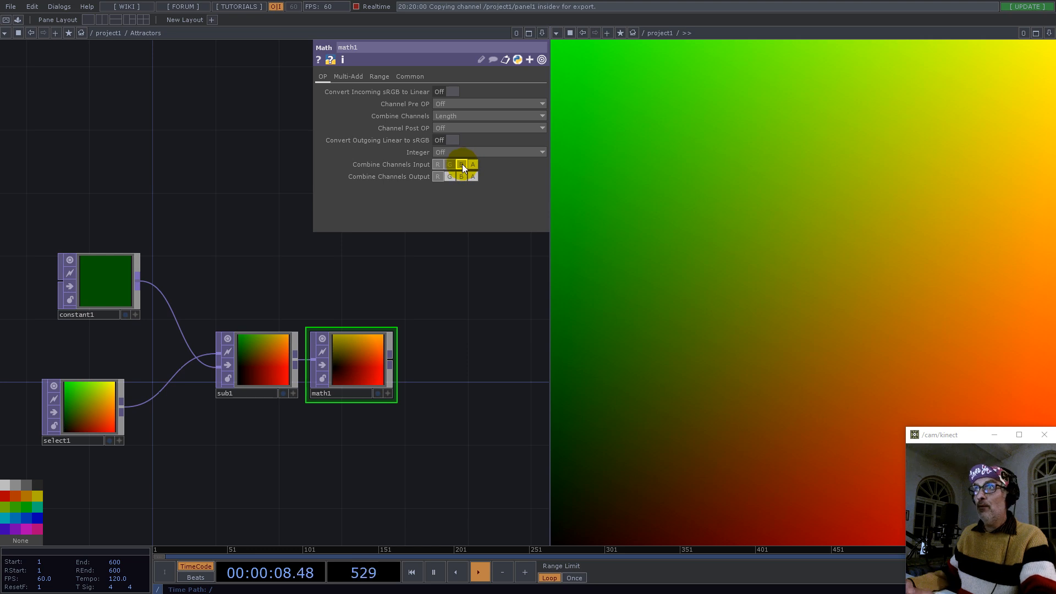
{"action": "left_click", "coordinate": [414, 77]}
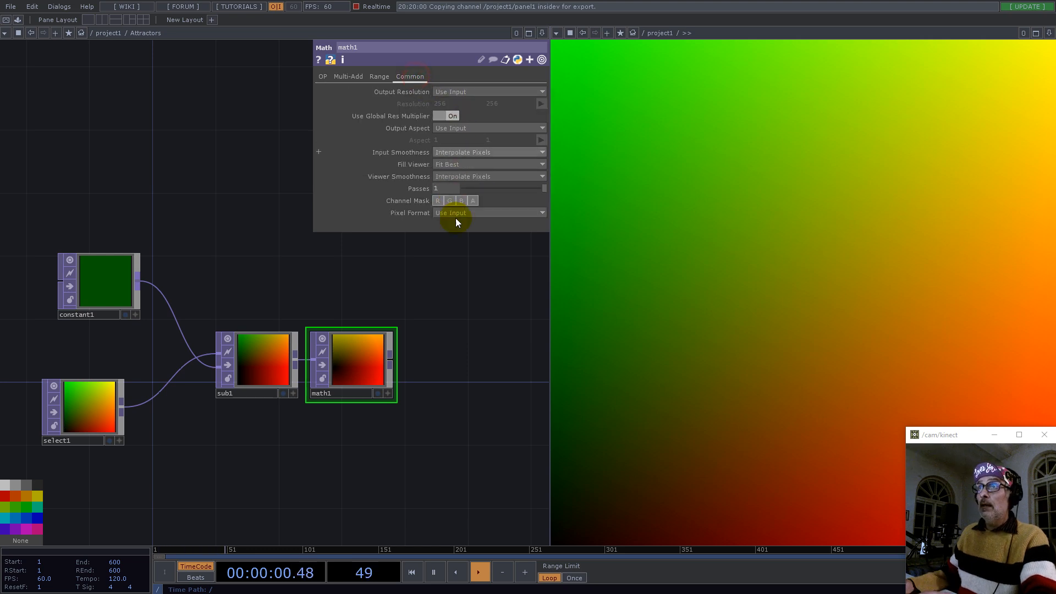
{"action": "left_click", "coordinate": [470, 212]}
{"action": "left_click", "coordinate": [487, 347]}
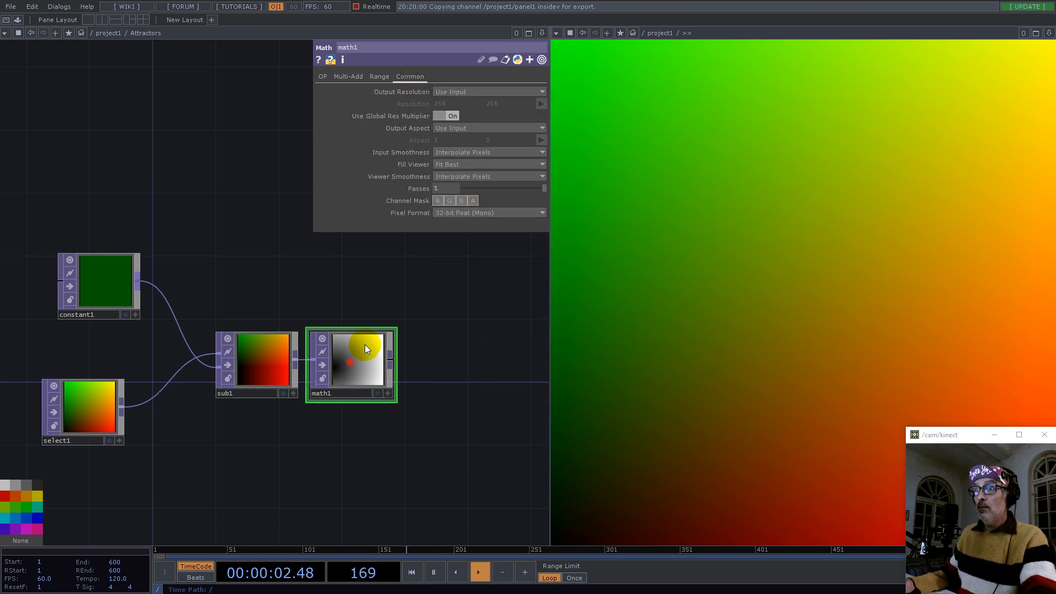
Step: Move math1 above the Subtract TOP's row and inspect its distance gradient while varying the cursor position
{"action": "left_click_drag", "start_coordinate": [365, 345], "coordinate": [381, 301]}
{"action": "left_click_drag", "start_coordinate": [418, 386], "coordinate": [275, 462]}
{"action": "scroll", "coordinate": [220, 398], "scroll_direction": "up", "scroll_amount": 6}
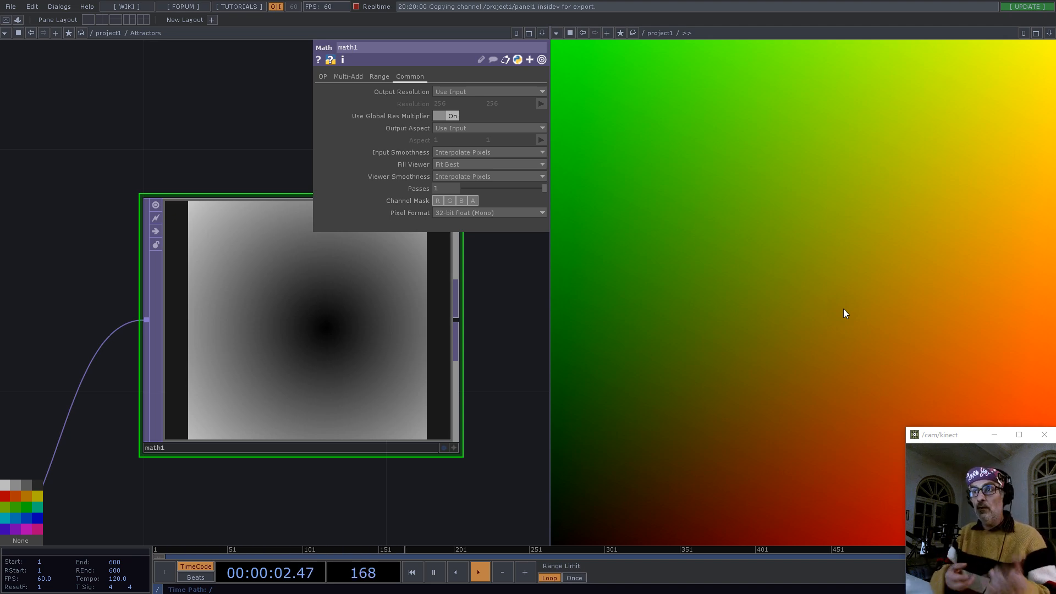
{"action": "left_click", "coordinate": [395, 341]}
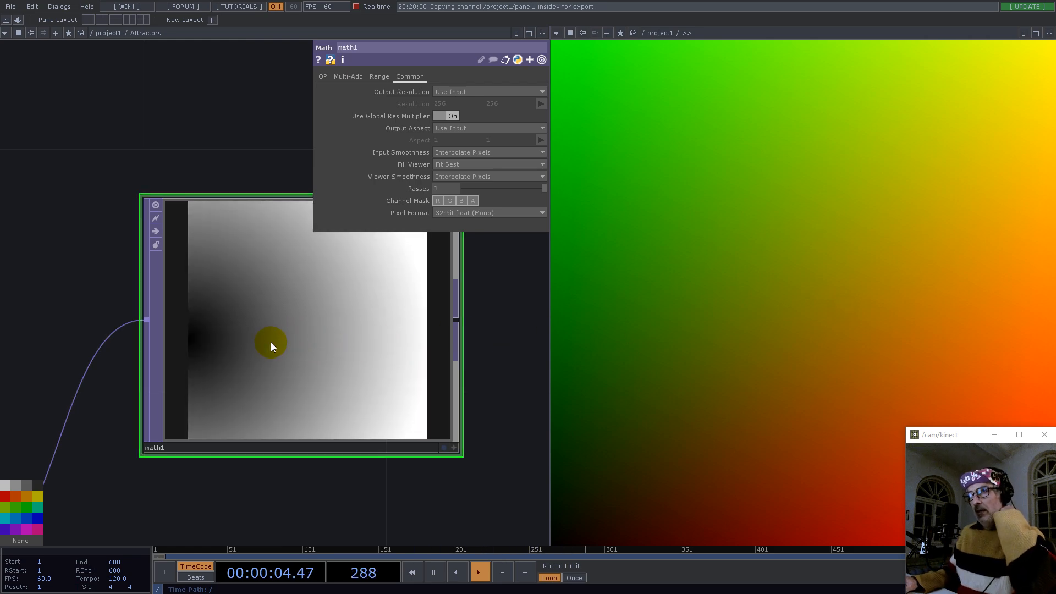
{"action": "scroll", "coordinate": [266, 322], "scroll_direction": "down", "scroll_amount": 3}
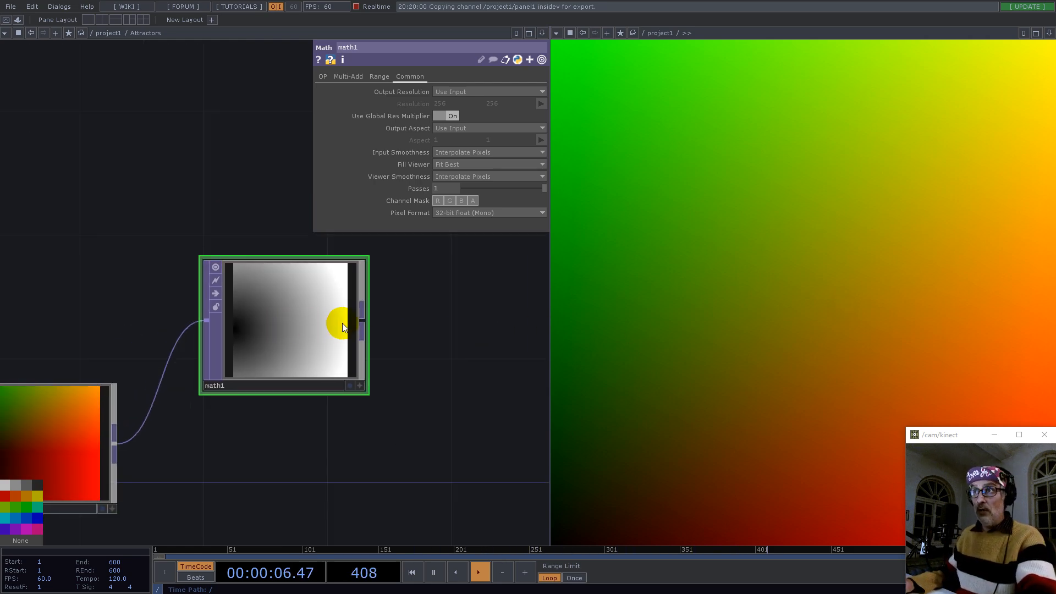
Step: Add a Level TOP to the output of math1 and set its Invert value to 1
{"action": "right_click", "coordinate": [362, 319]}
{"action": "type", "text": "le"}
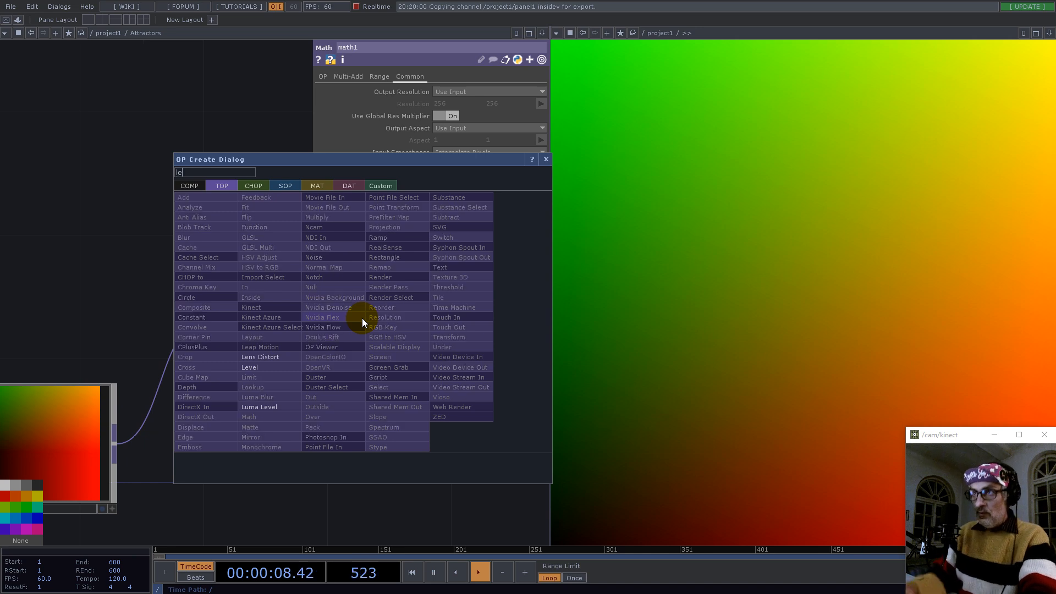
{"action": "left_click", "coordinate": [251, 367]}
{"action": "left_click", "coordinate": [465, 333]}
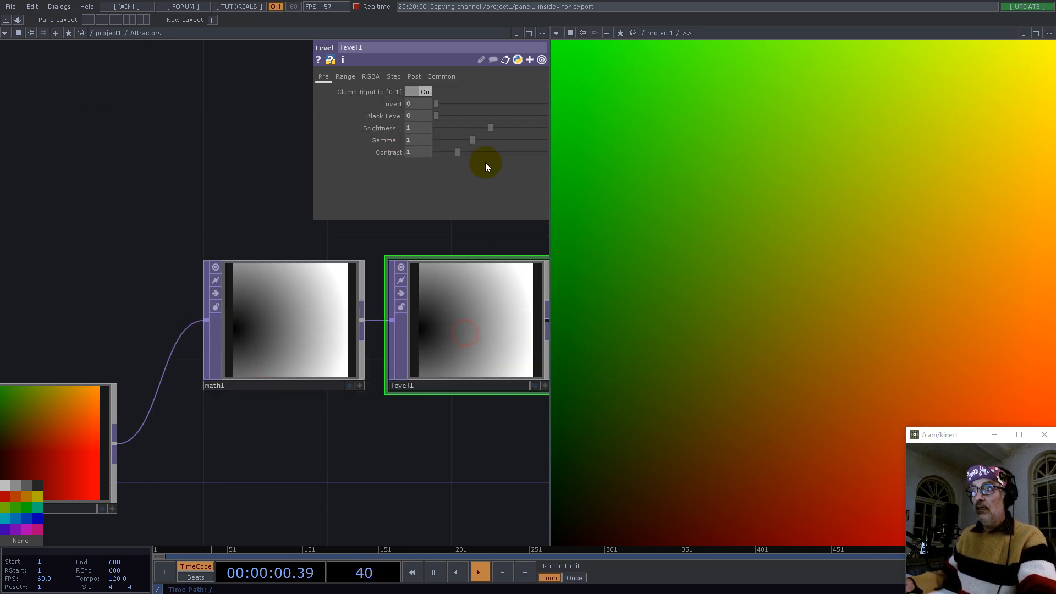
{"action": "left_click_drag", "start_coordinate": [437, 103], "coordinate": [645, 108]}
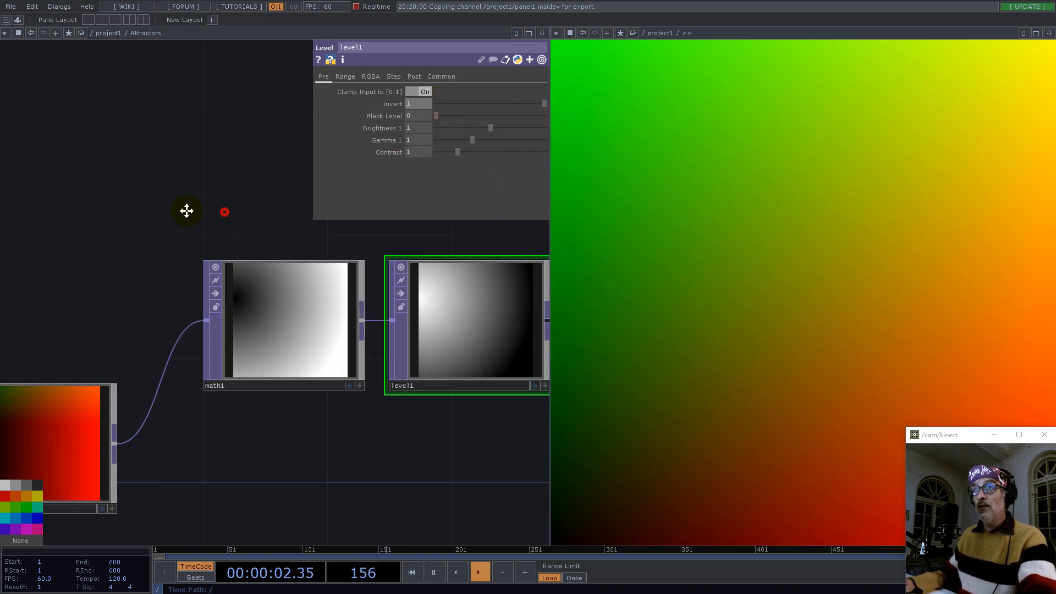
{"action": "left_click_drag", "start_coordinate": [186, 211], "coordinate": [67, 214]}
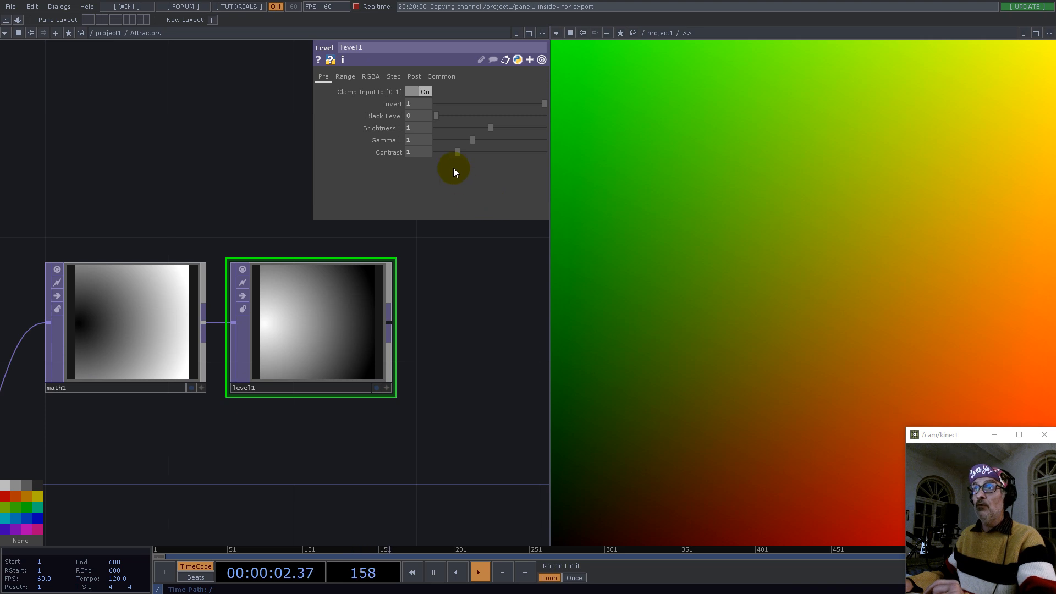
Step: Set level1's Gamma 1 to 0.03625 and inspect the glow around the cursor position
{"action": "left_click_drag", "start_coordinate": [473, 139], "coordinate": [439, 139]}
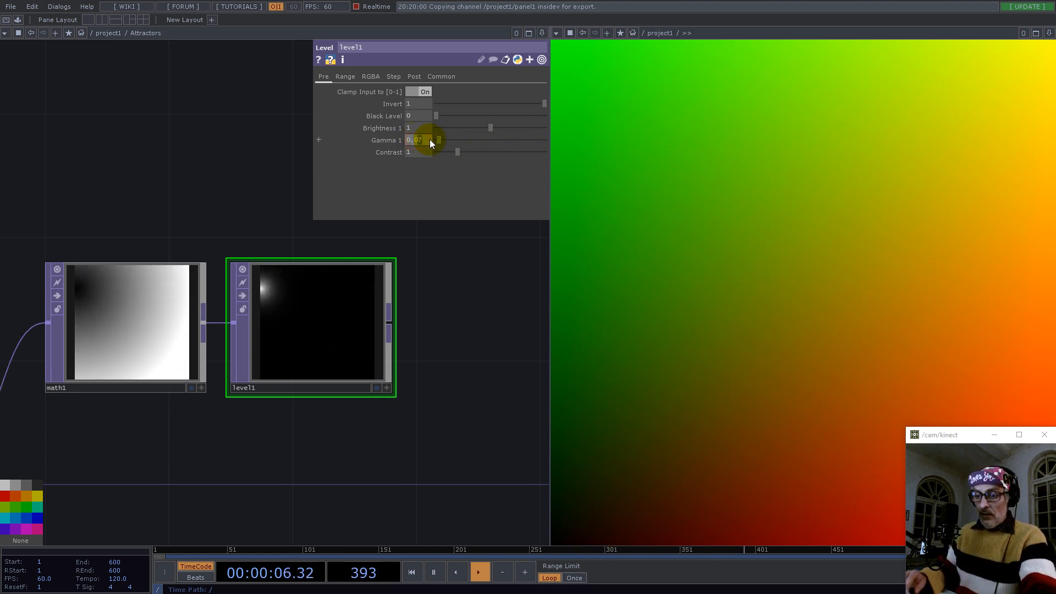
{"action": "type", "text": "625"}
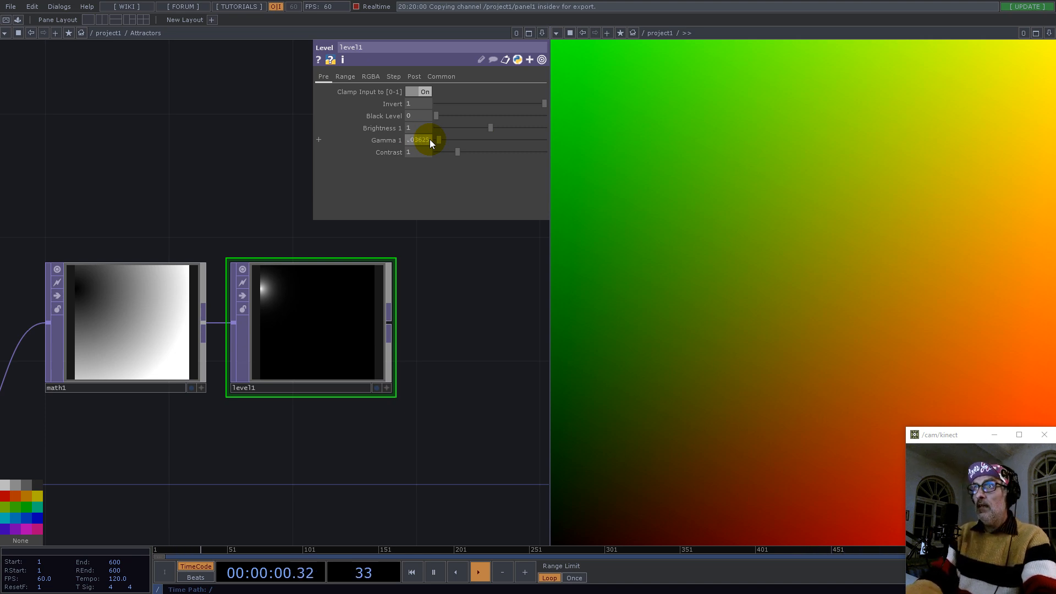
{"action": "key", "text": "Return"}
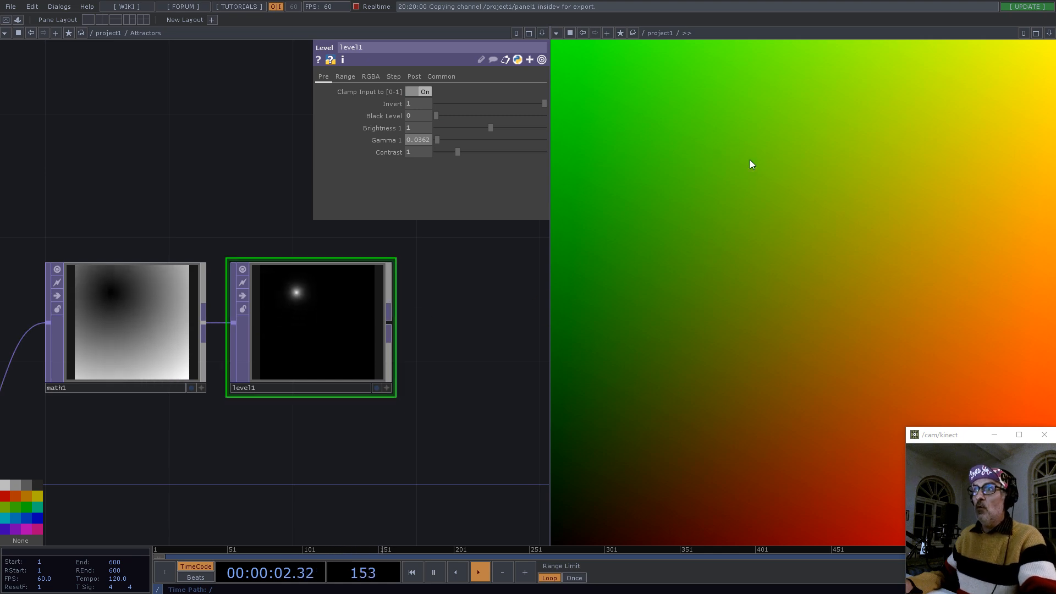
{"action": "scroll", "coordinate": [287, 376], "scroll_direction": "up", "scroll_amount": 5}
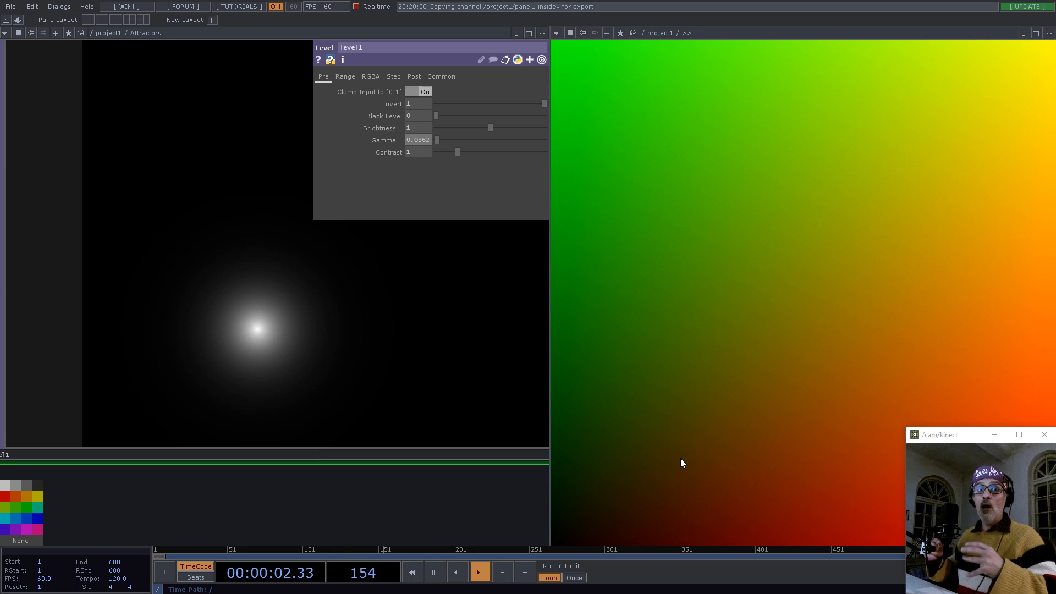
Step: Add a Multiply TOP fed by level1 and connect sub1 to its second input
{"action": "scroll", "coordinate": [405, 364], "scroll_direction": "down", "scroll_amount": 8}
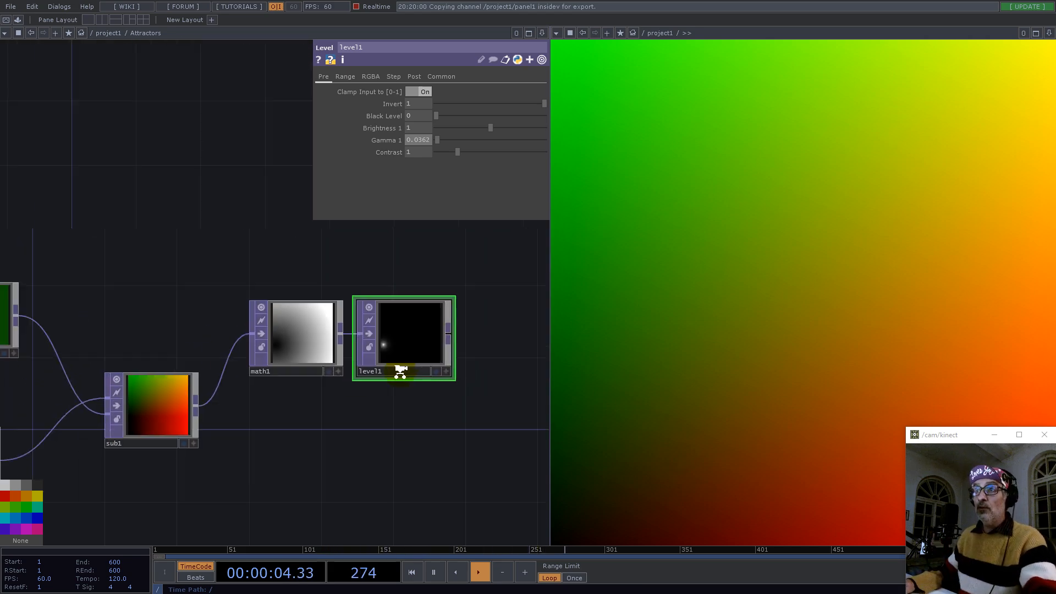
{"action": "right_click", "coordinate": [379, 345]}
{"action": "type", "text": "mul"}
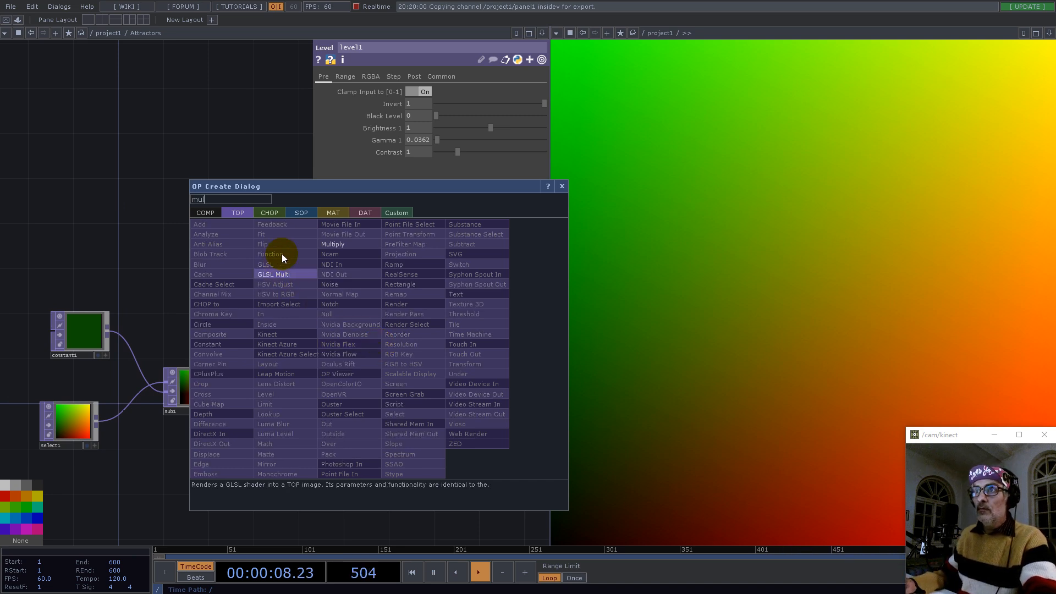
{"action": "left_click", "coordinate": [333, 245]}
{"action": "left_click", "coordinate": [449, 385]}
{"action": "left_click", "coordinate": [224, 387]}
{"action": "left_click", "coordinate": [418, 395]}
{"action": "scroll", "coordinate": [178, 402], "scroll_direction": "up", "scroll_amount": 8}
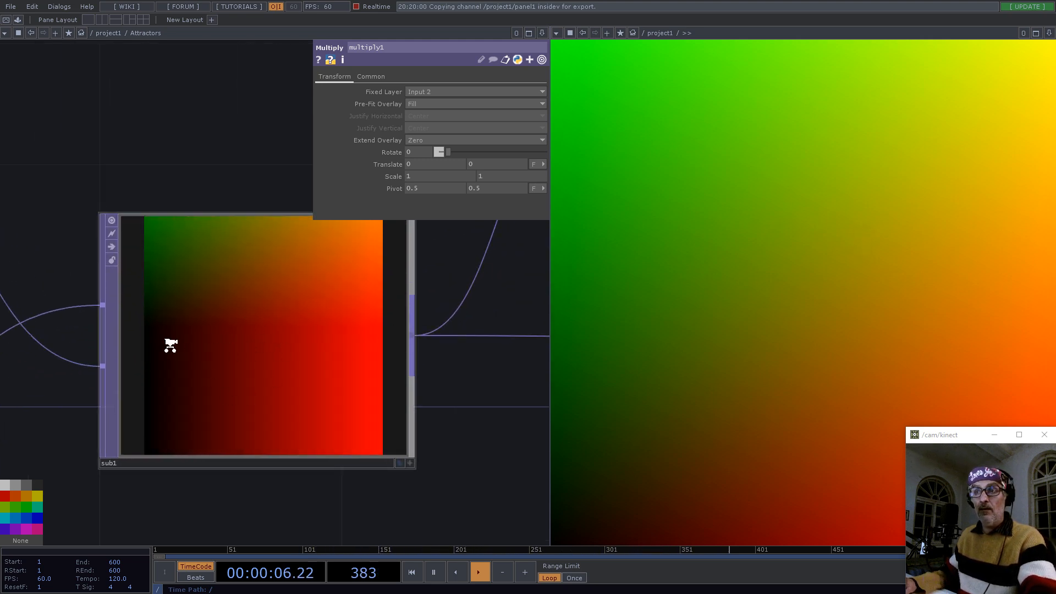
{"action": "scroll", "coordinate": [170, 346], "scroll_direction": "down", "scroll_amount": 8}
{"action": "left_click_drag", "start_coordinate": [390, 339], "coordinate": [390, 339]}
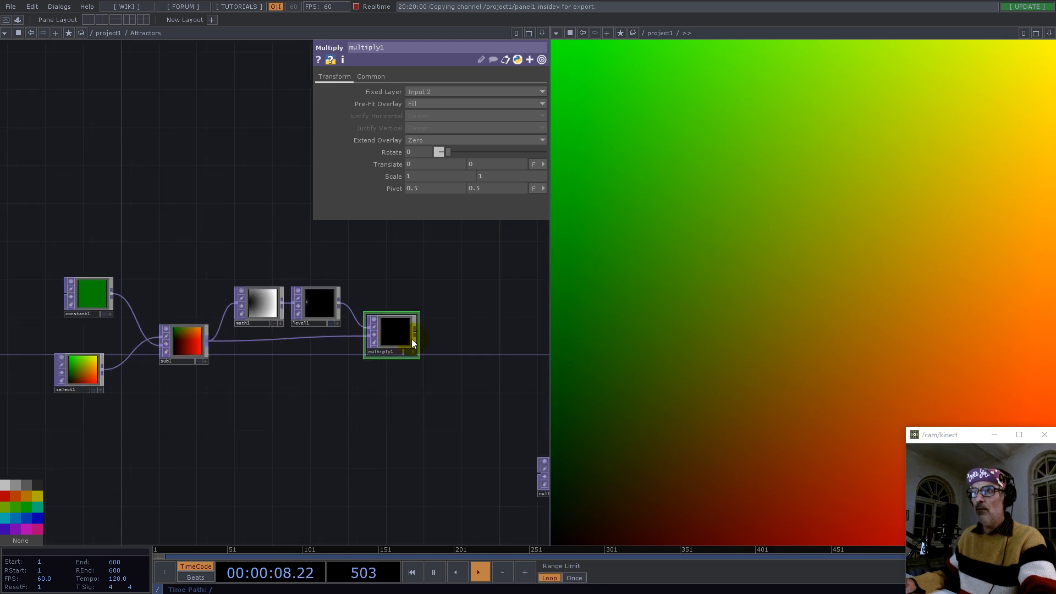
Step: Connect multiply1 to out1, delete the unused null1, and move out1 closer to the chain
{"action": "left_click_drag", "start_coordinate": [433, 298], "coordinate": [238, 296]}
{"action": "scroll", "coordinate": [346, 358], "scroll_direction": "down", "scroll_amount": 3}
{"action": "scroll", "coordinate": [345, 358], "scroll_direction": "up", "scroll_amount": 4}
{"action": "left_click_drag", "start_coordinate": [302, 335], "coordinate": [512, 465]}
{"action": "left_click", "coordinate": [505, 361]}
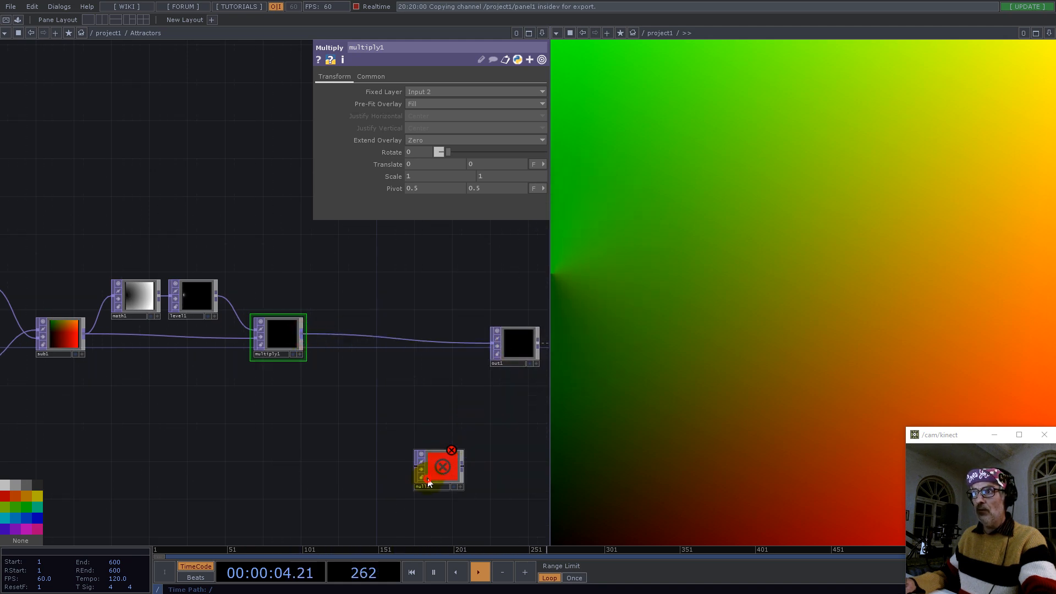
{"action": "left_click", "coordinate": [431, 475]}
{"action": "key", "text": "Delete"}
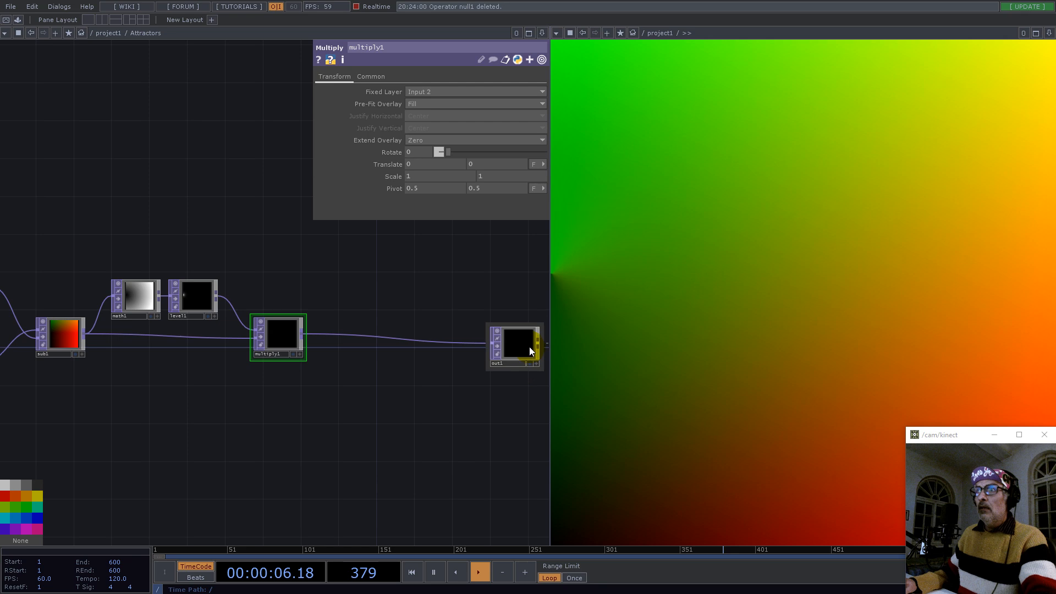
{"action": "left_click_drag", "start_coordinate": [528, 348], "coordinate": [499, 321]}
Step: Insert a Math TOP between multiply1 and out1 and show its Multi-Add parameters
{"action": "right_click", "coordinate": [342, 331]}
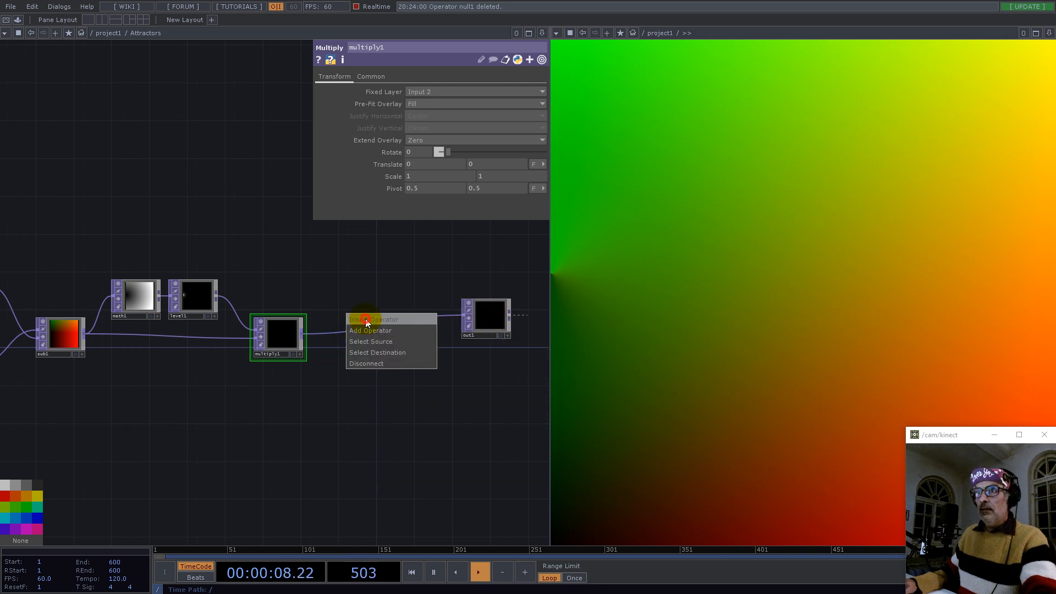
{"action": "left_click", "coordinate": [365, 318]}
{"action": "type", "text": "mat"}
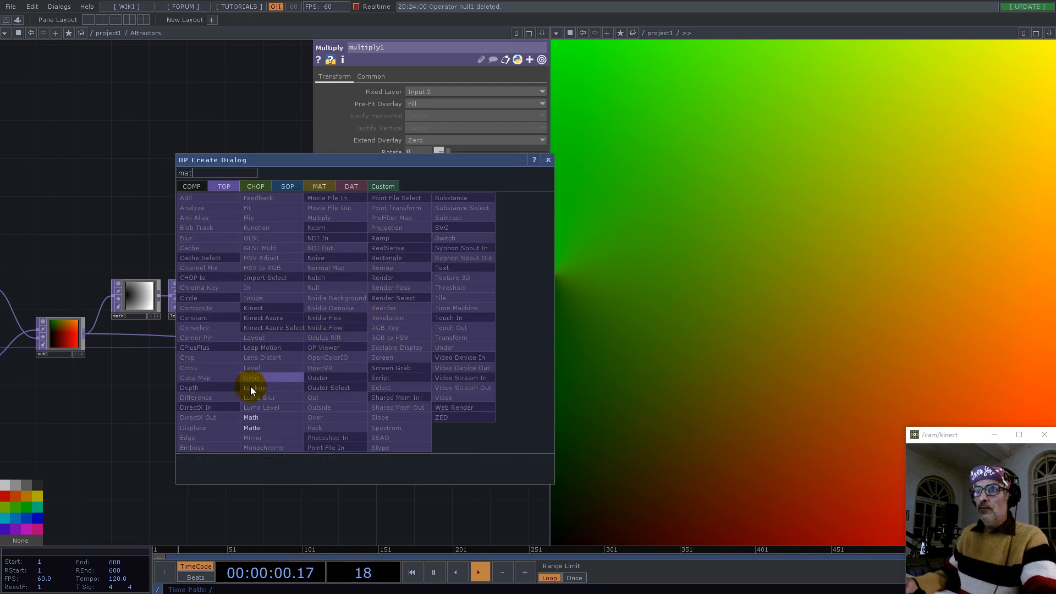
{"action": "left_click", "coordinate": [251, 417]}
{"action": "left_click", "coordinate": [367, 338]}
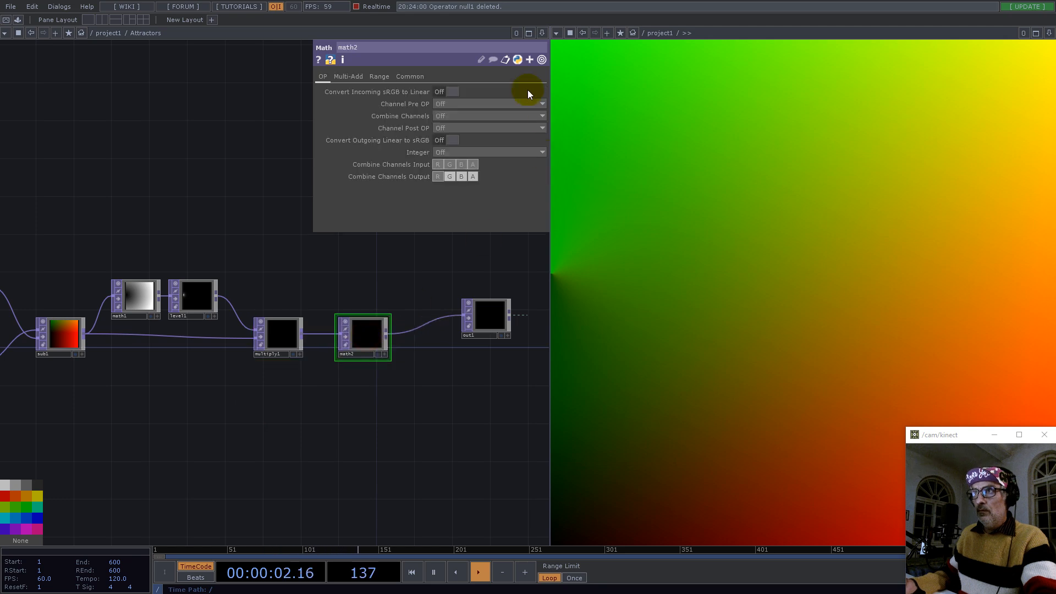
{"action": "left_click", "coordinate": [351, 78]}
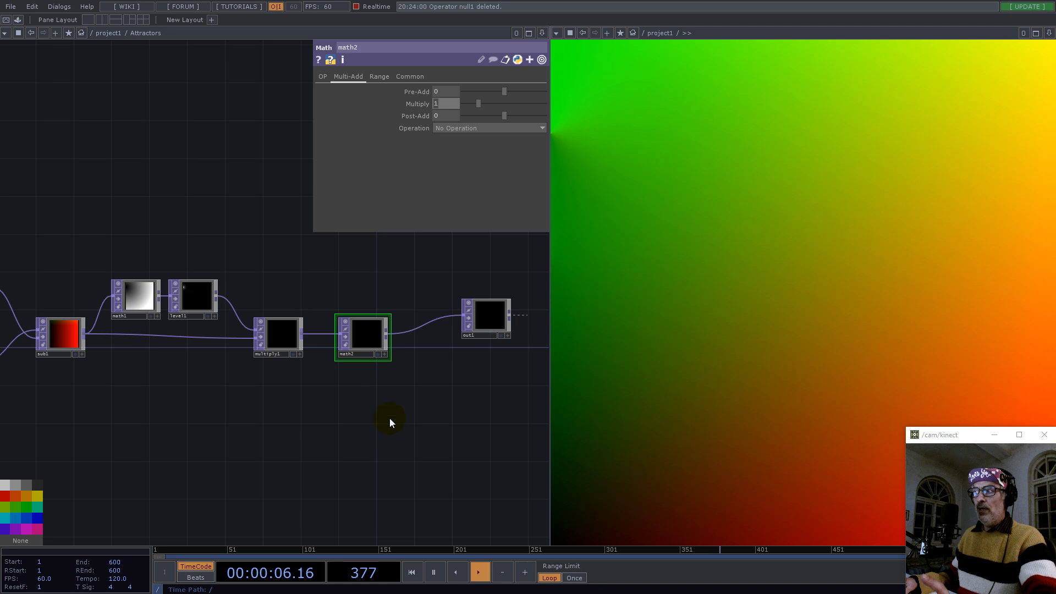
Step: Try bypassing math2 and raising level1's Gamma 1 to 0.0772, and undo the gamma changes
{"action": "left_click", "coordinate": [347, 338]}
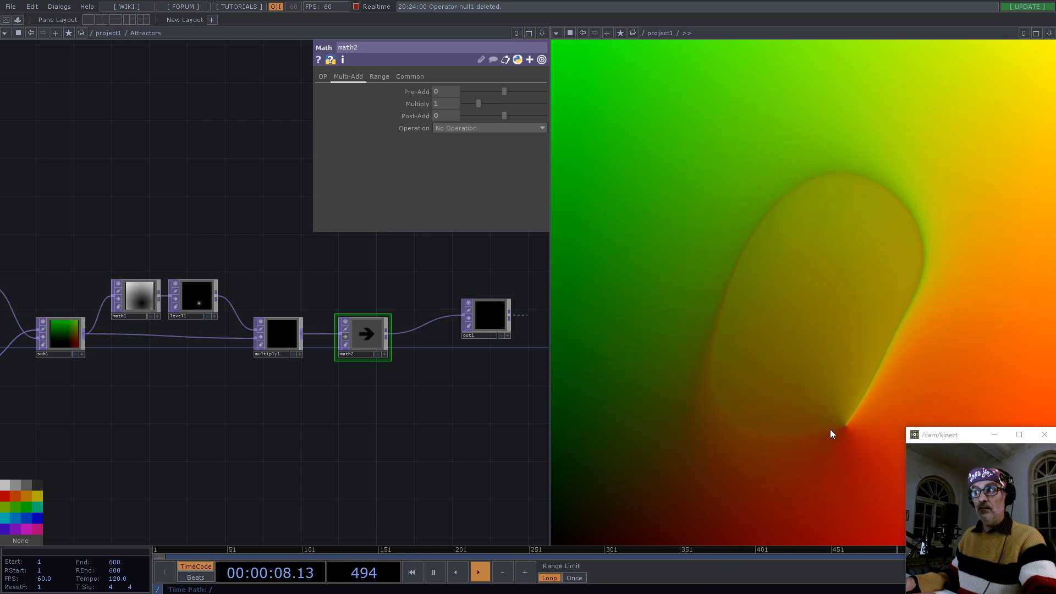
{"action": "left_click", "coordinate": [177, 296]}
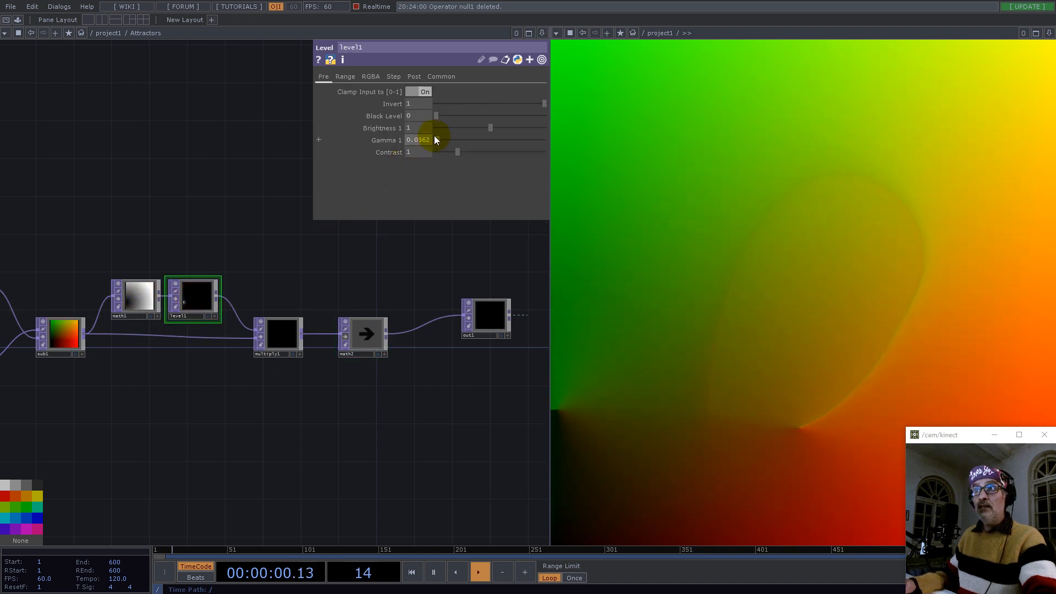
{"action": "middle_click_drag", "start_coordinate": [426, 140], "coordinate": [385, 162]}
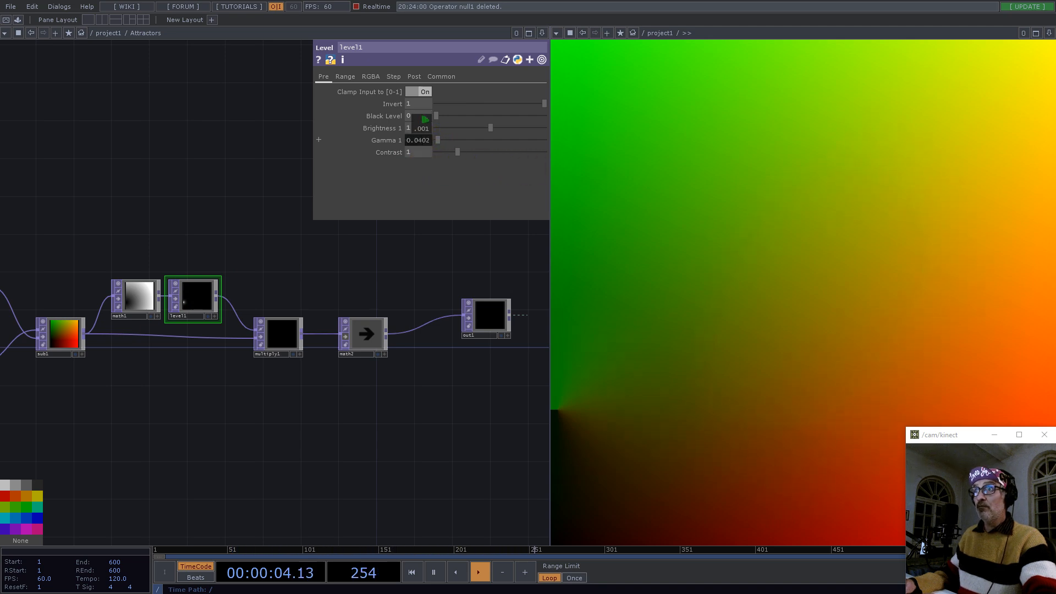
{"action": "middle_click_drag", "start_coordinate": [422, 128], "coordinate": [427, 128]}
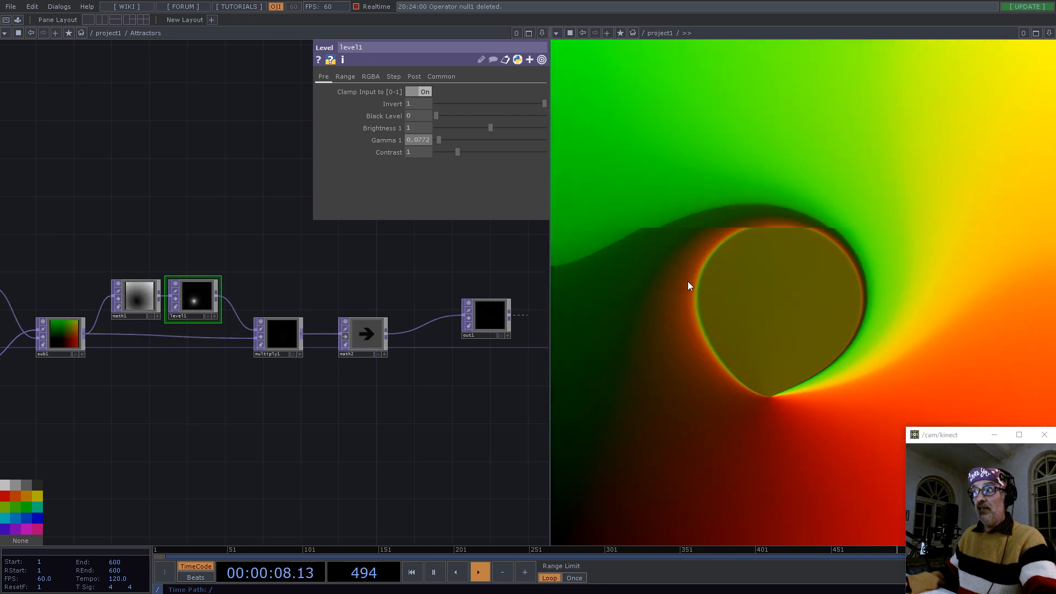
{"action": "key", "text": "ctrl+z"}
{"action": "key", "text": "ctrl+z"}
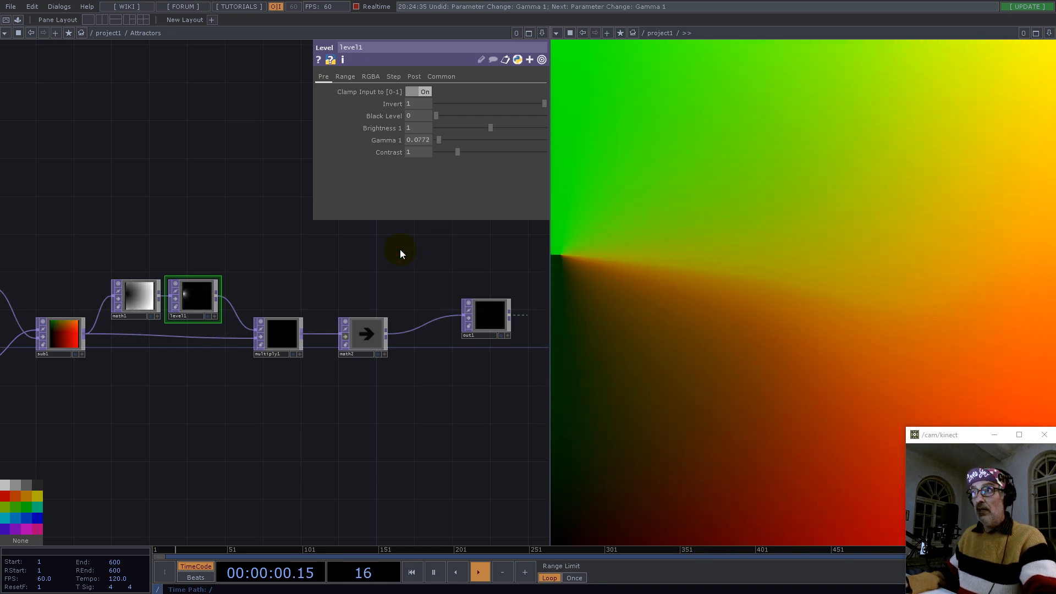
Step: Set math2's Multiply value to -1
{"action": "left_click", "coordinate": [357, 337]}
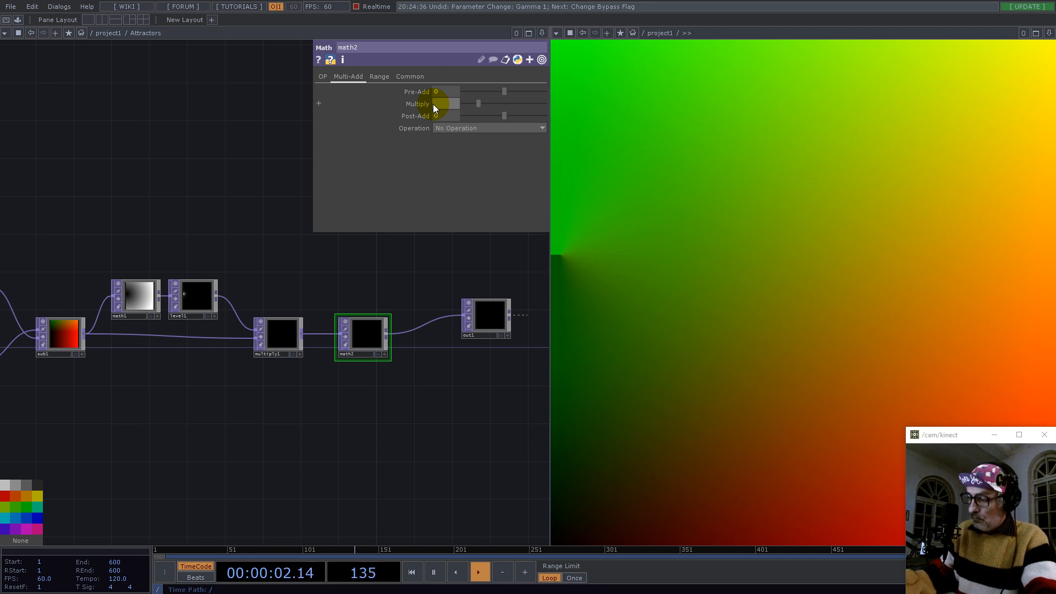
{"action": "key", "text": "Return"}
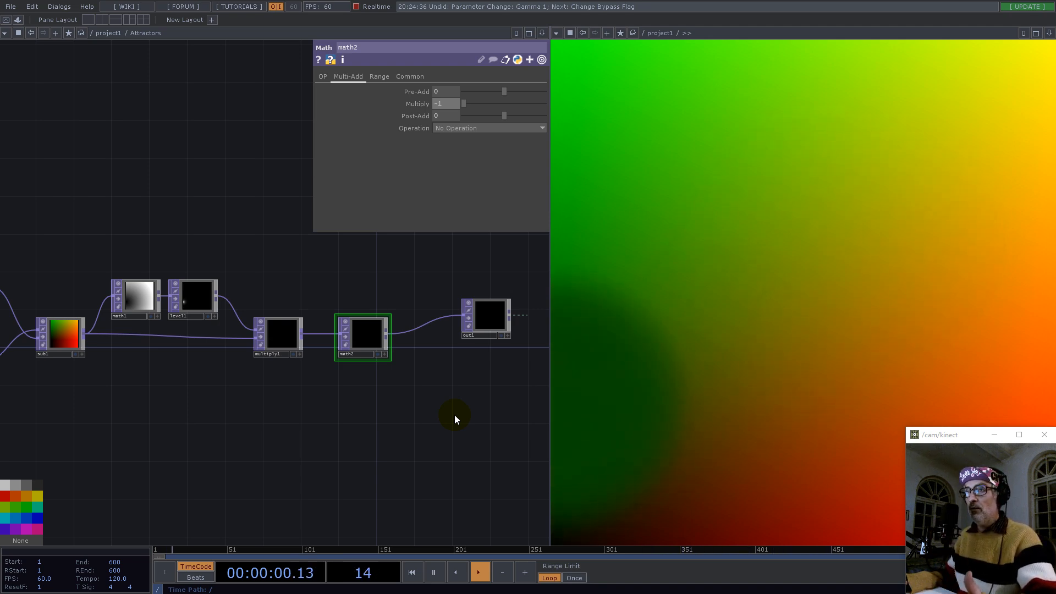
Step: Return to the project1 network, open panel1's viewer as a floating window, and move it clear of the nodes
{"action": "scroll", "coordinate": [367, 401], "scroll_direction": "down", "scroll_amount": 3}
{"action": "scroll", "coordinate": [297, 430], "scroll_direction": "down", "scroll_amount": 6}
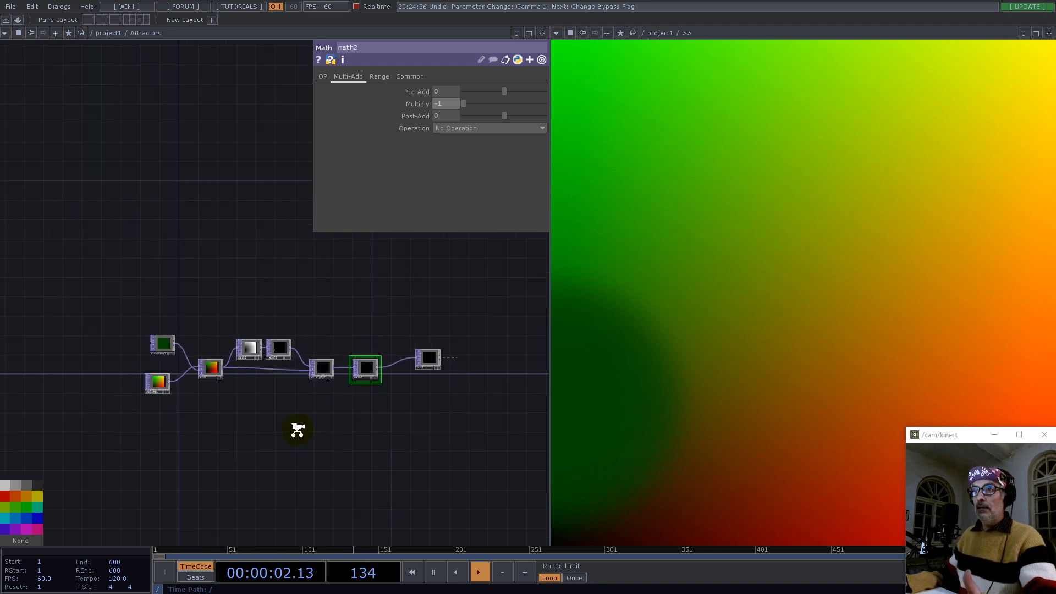
{"action": "scroll", "coordinate": [393, 412], "scroll_direction": "down", "scroll_amount": 2}
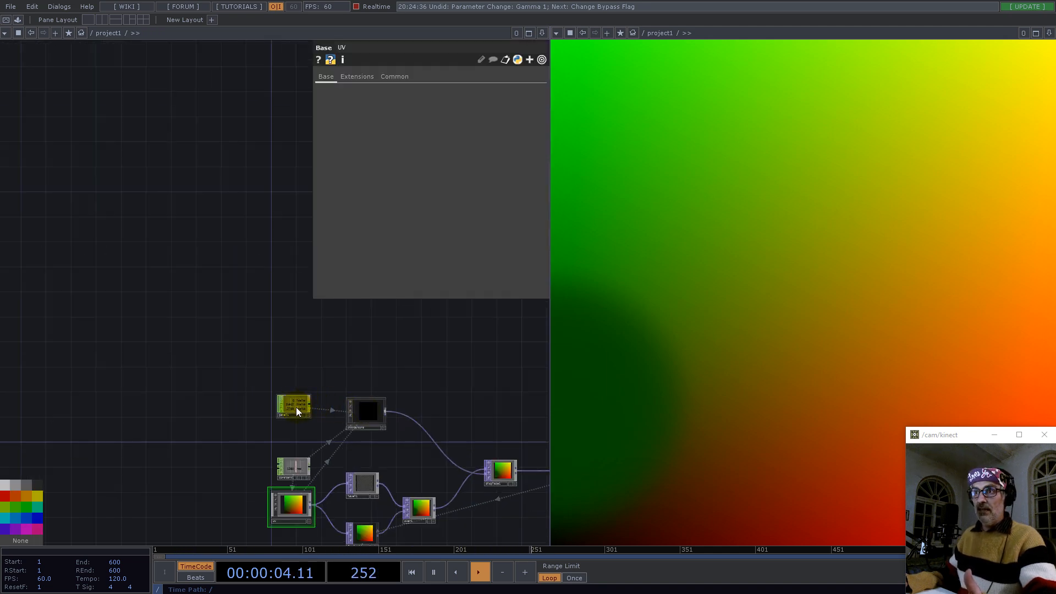
{"action": "right_click", "coordinate": [297, 405]}
{"action": "left_click", "coordinate": [319, 400]}
{"action": "left_click_drag", "start_coordinate": [294, 315], "coordinate": [140, 94]}
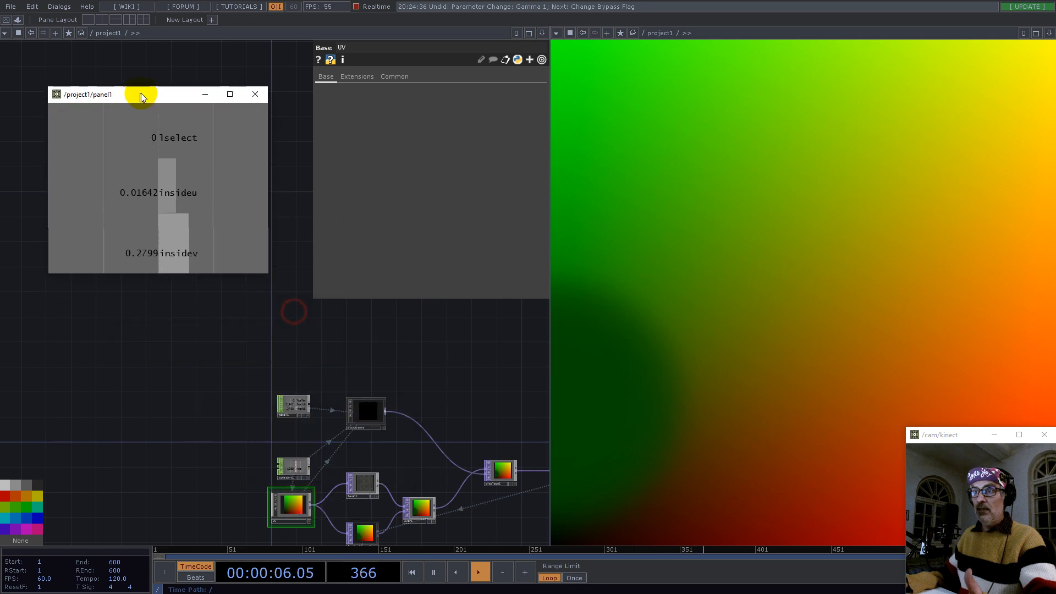
Step: Inside the Attractors component, reference panel1's lselect channel in math2's Multiply parameter and expand its expression
{"action": "double_click", "coordinate": [363, 410]}
{"action": "left_click_drag", "start_coordinate": [400, 340], "coordinate": [413, 462]}
{"action": "scroll", "coordinate": [222, 408], "scroll_direction": "up", "scroll_amount": 4}
{"action": "left_click", "coordinate": [285, 443]}
{"action": "left_click_drag", "start_coordinate": [175, 138], "coordinate": [440, 103]}
{"action": "left_click", "coordinate": [456, 103]}
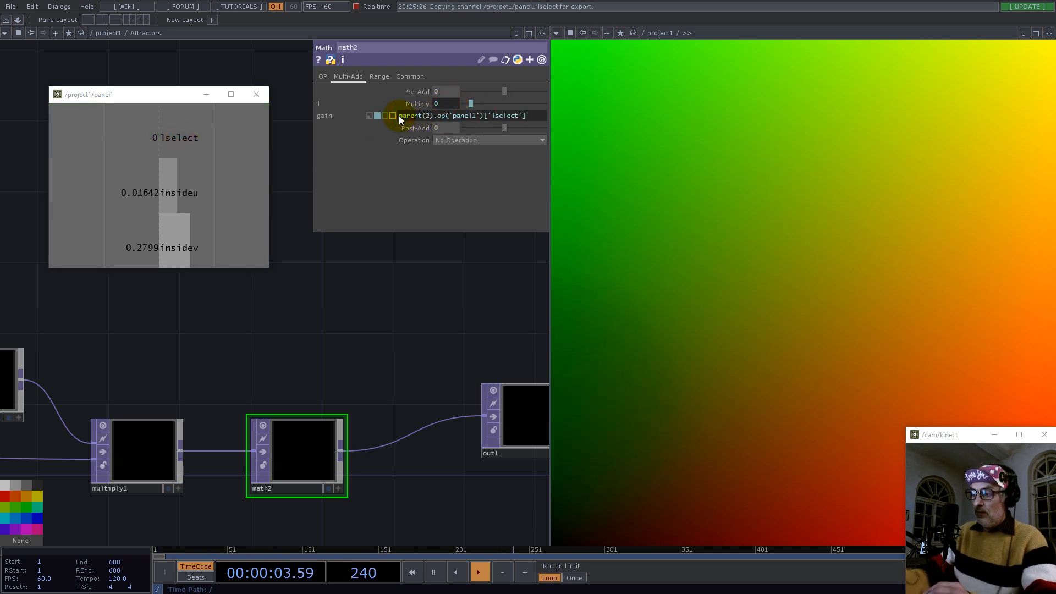
Step: Change math2's Multiply expression to -parent(2).op('panel1')['lselect'] and test the attractor at several points of the output image
{"action": "type", "text": "-"}
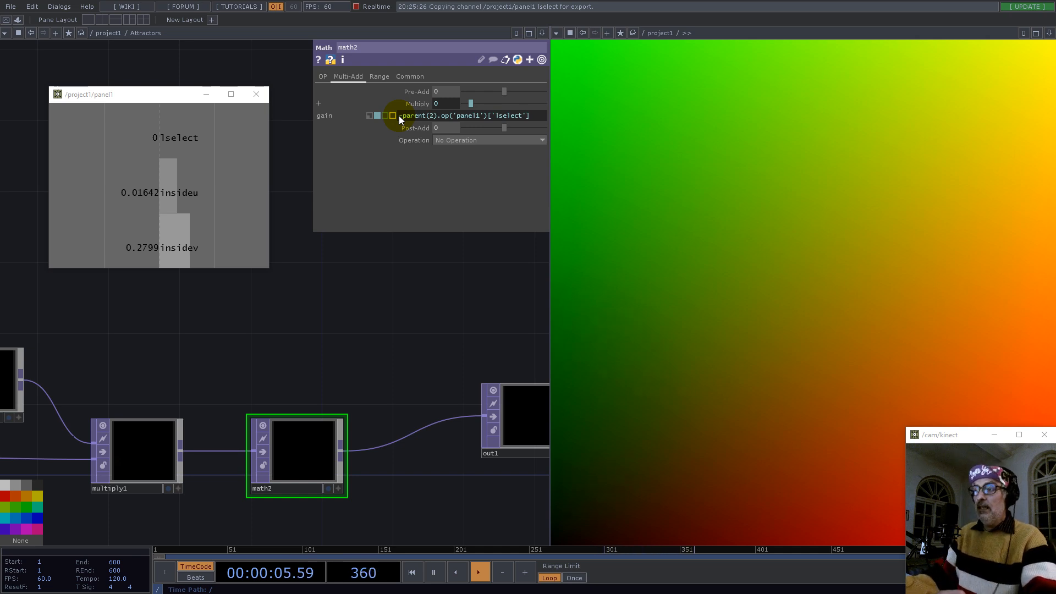
{"action": "left_click", "coordinate": [399, 334]}
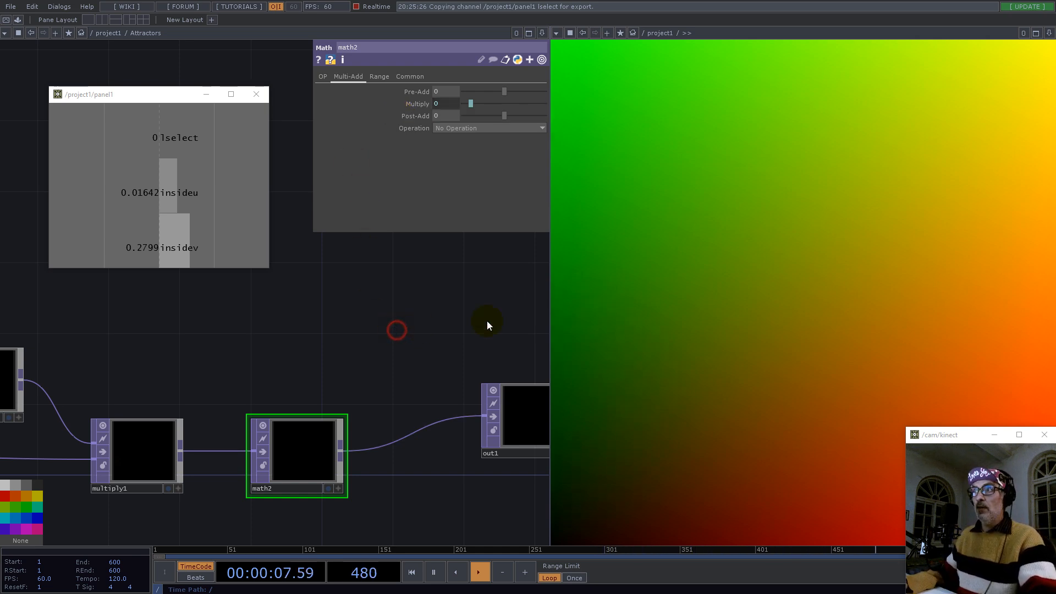
{"action": "left_click", "coordinate": [750, 302]}
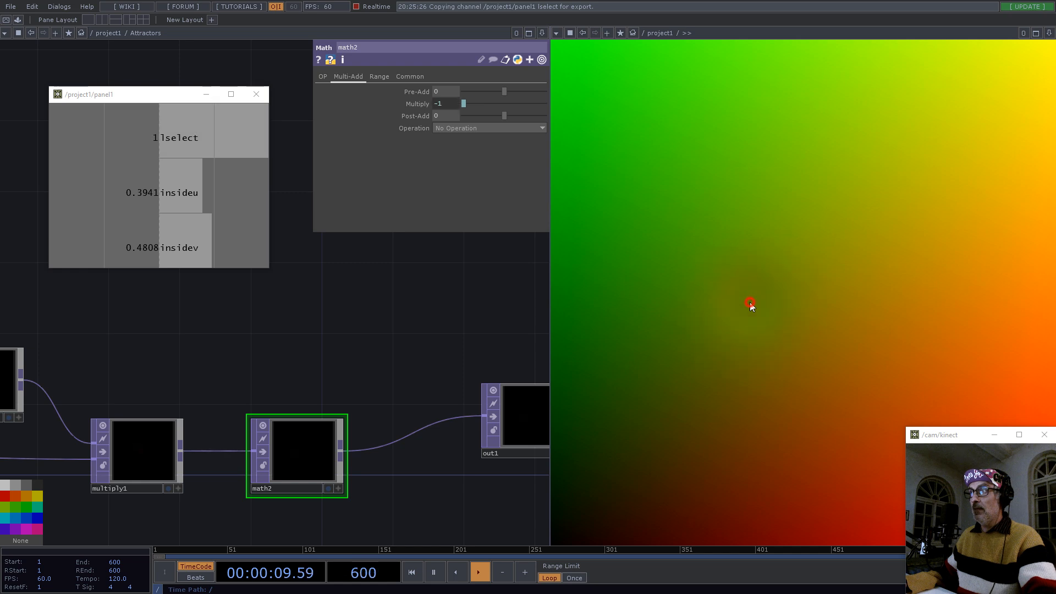
{"action": "left_click", "coordinate": [865, 220]}
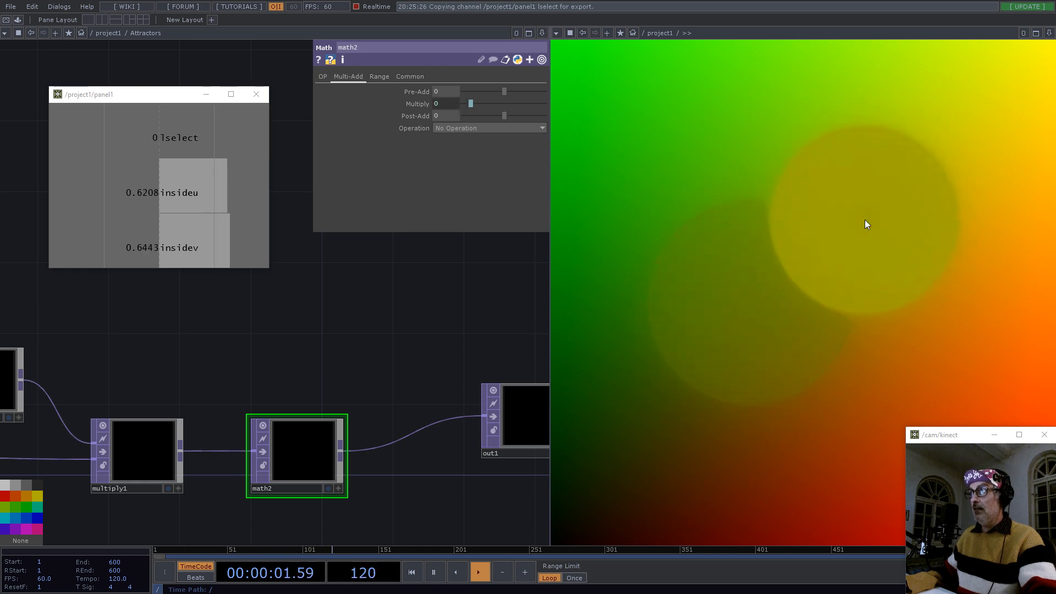
{"action": "left_click", "coordinate": [883, 338]}
{"action": "left_click", "coordinate": [777, 438]}
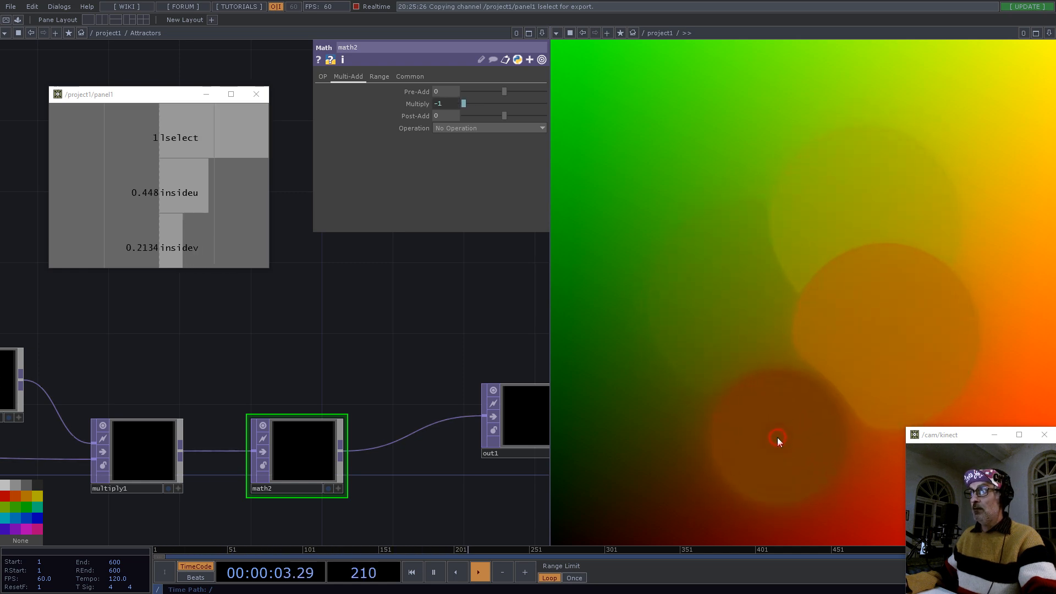
{"action": "left_click", "coordinate": [639, 433]}
{"action": "left_click", "coordinate": [633, 261]}
{"action": "left_click", "coordinate": [776, 139]}
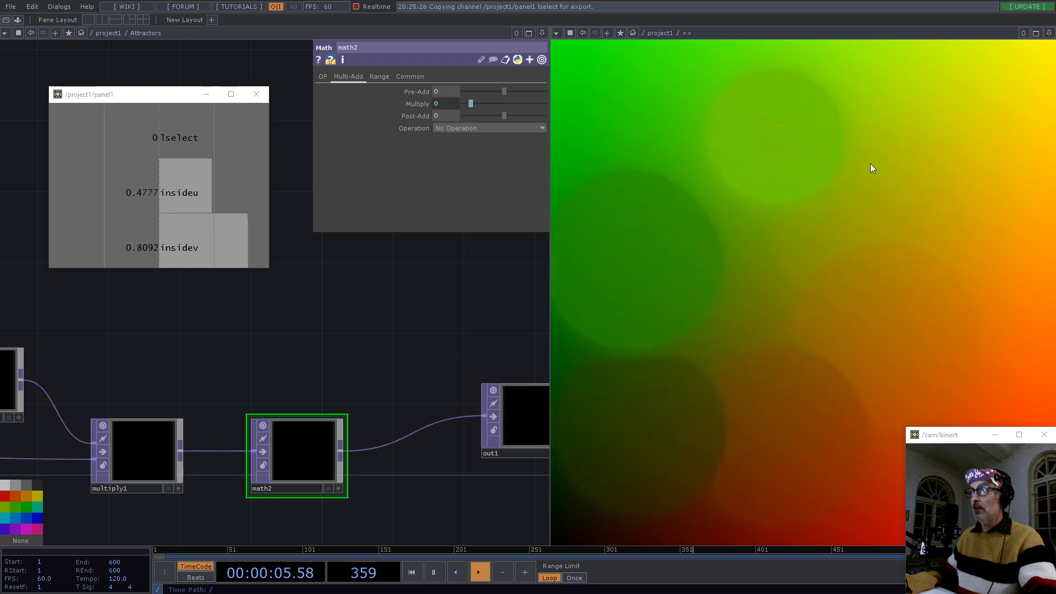
{"action": "left_click", "coordinate": [918, 176]}
Step: Leave the Attractors component and return to the free area near select1 in the project1 network
{"action": "scroll", "coordinate": [330, 272], "scroll_direction": "down", "scroll_amount": 5}
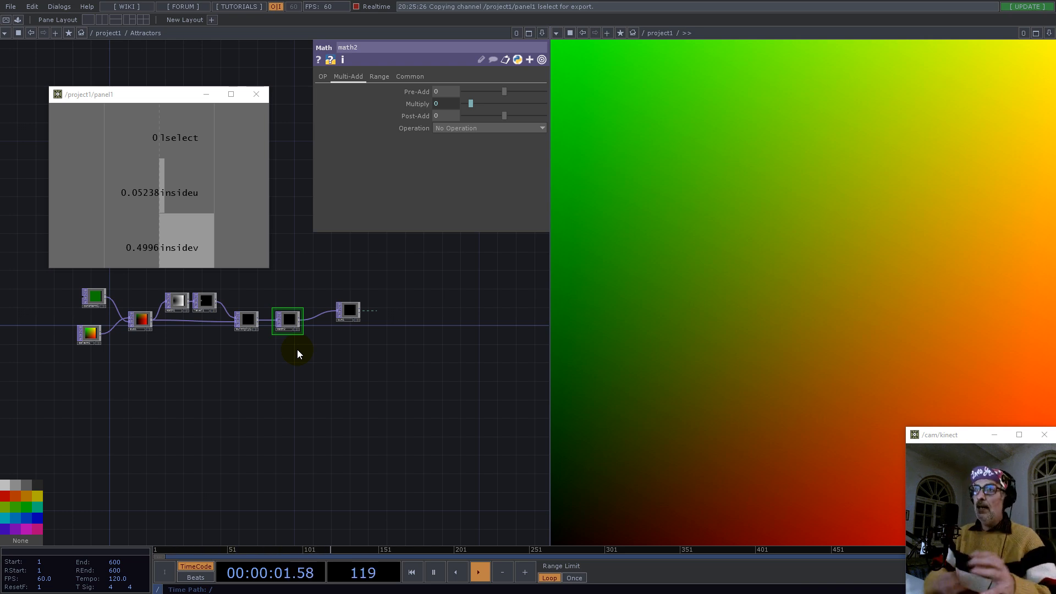
{"action": "scroll", "coordinate": [330, 410], "scroll_direction": "down", "scroll_amount": 4}
{"action": "scroll", "coordinate": [327, 425], "scroll_direction": "down", "scroll_amount": 3}
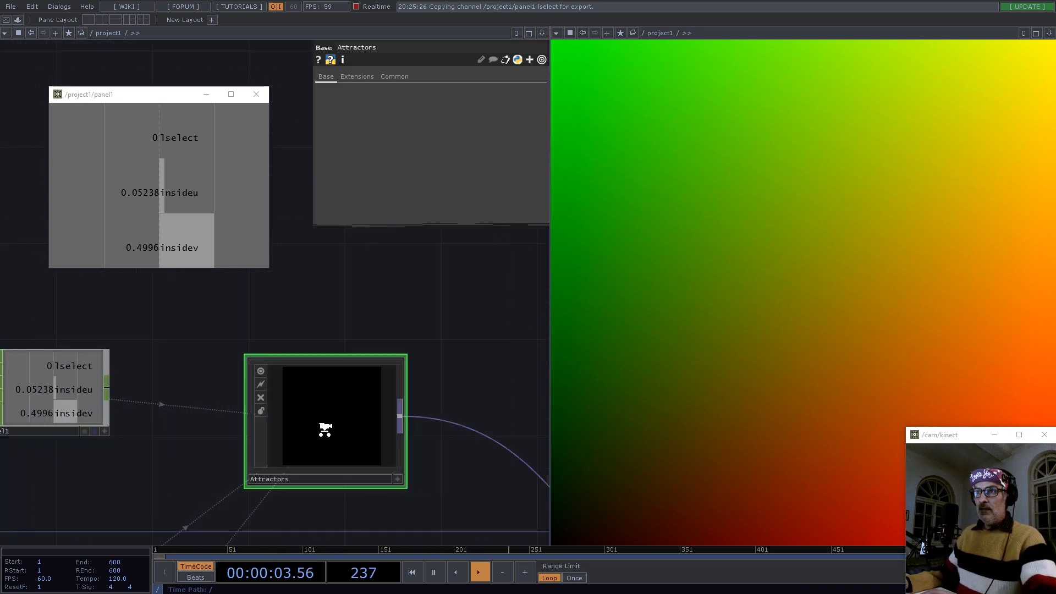
{"action": "left_click_drag", "start_coordinate": [362, 498], "coordinate": [270, 355]}
{"action": "left_click_drag", "start_coordinate": [441, 449], "coordinate": [401, 402]}
{"action": "left_click_drag", "start_coordinate": [434, 483], "coordinate": [421, 466]}
{"action": "scroll", "coordinate": [333, 471], "scroll_direction": "up", "scroll_amount": 4}
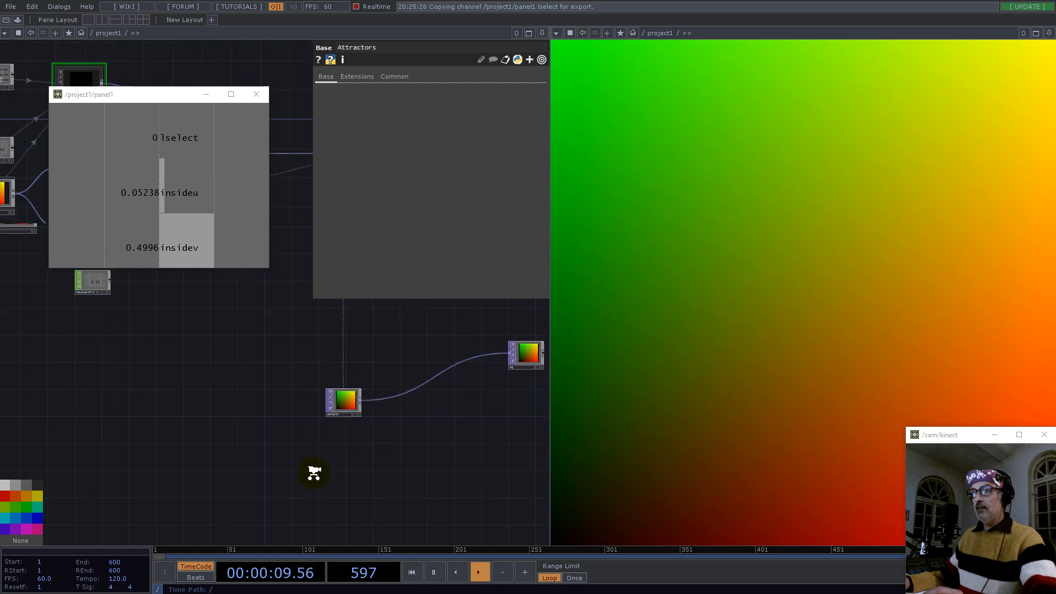
{"action": "double_click", "coordinate": [304, 471]}
{"action": "type", "text": "mo"}
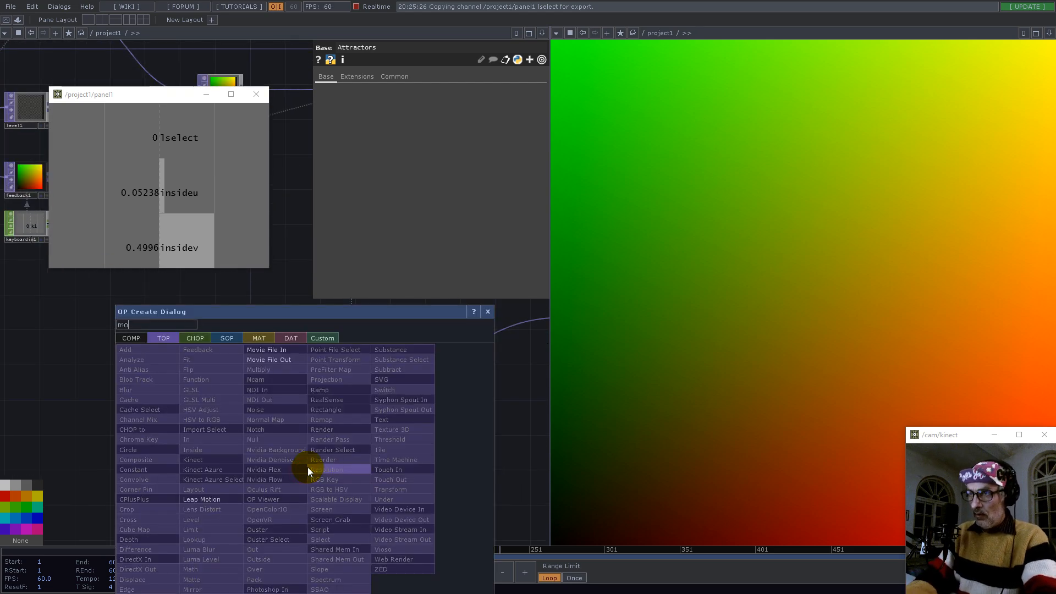
{"action": "left_click", "coordinate": [270, 351]}
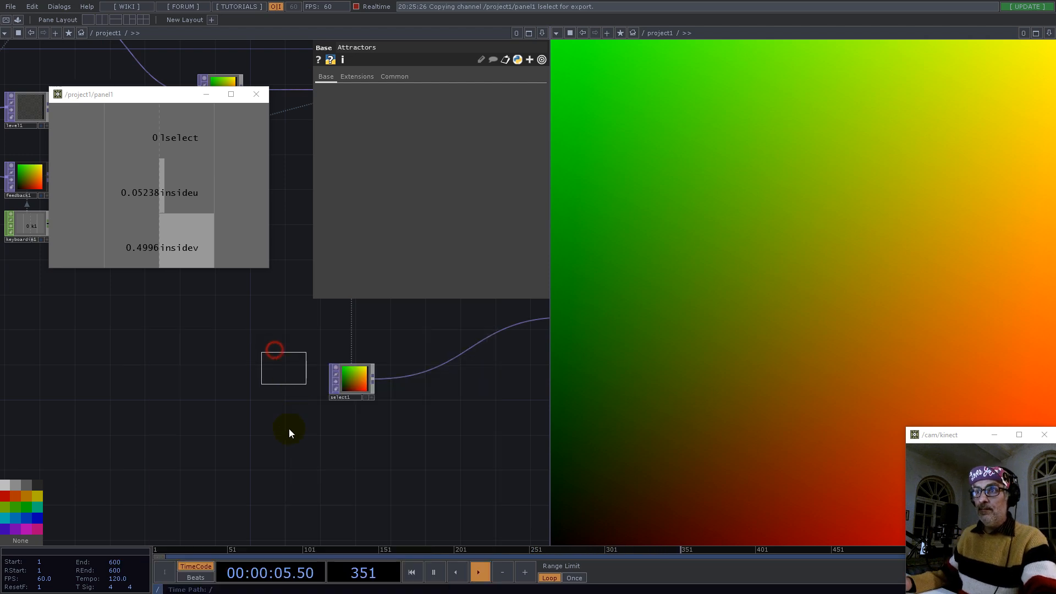
{"action": "left_click", "coordinate": [290, 456]}
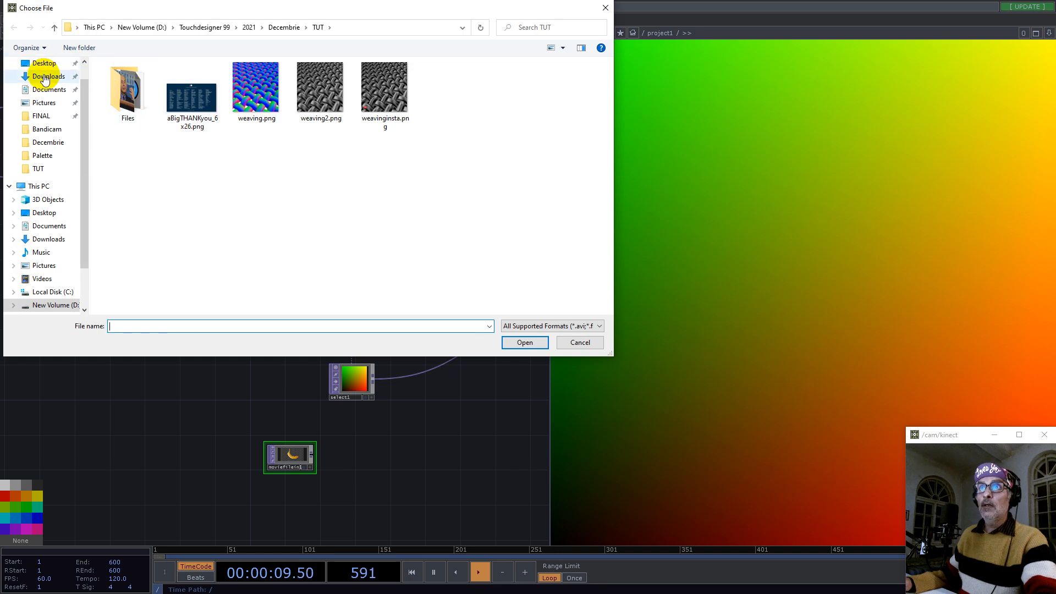
{"action": "left_click", "coordinate": [580, 342]}
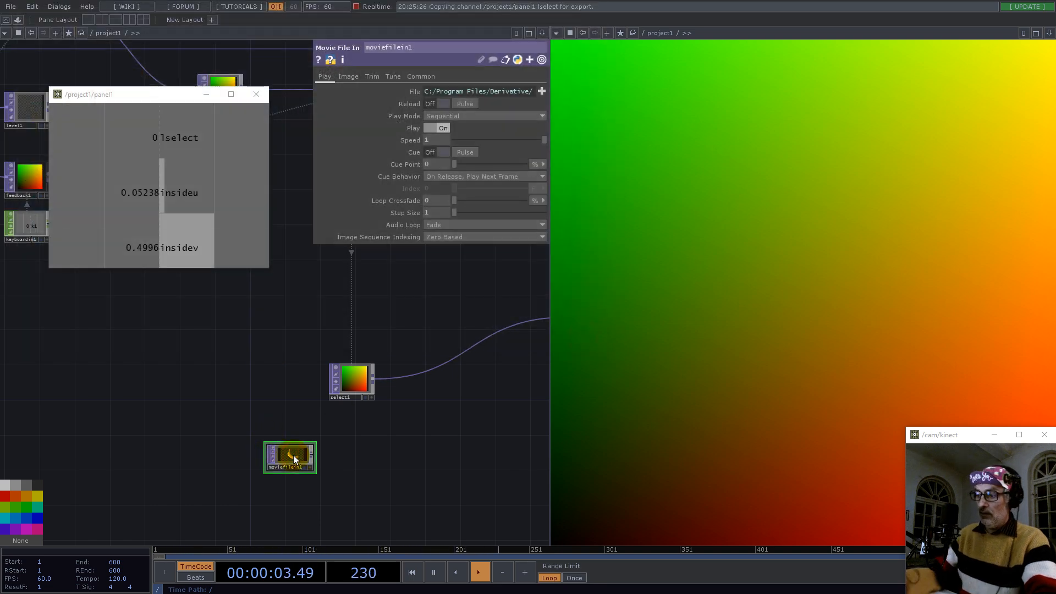
{"action": "key", "text": "Delete"}
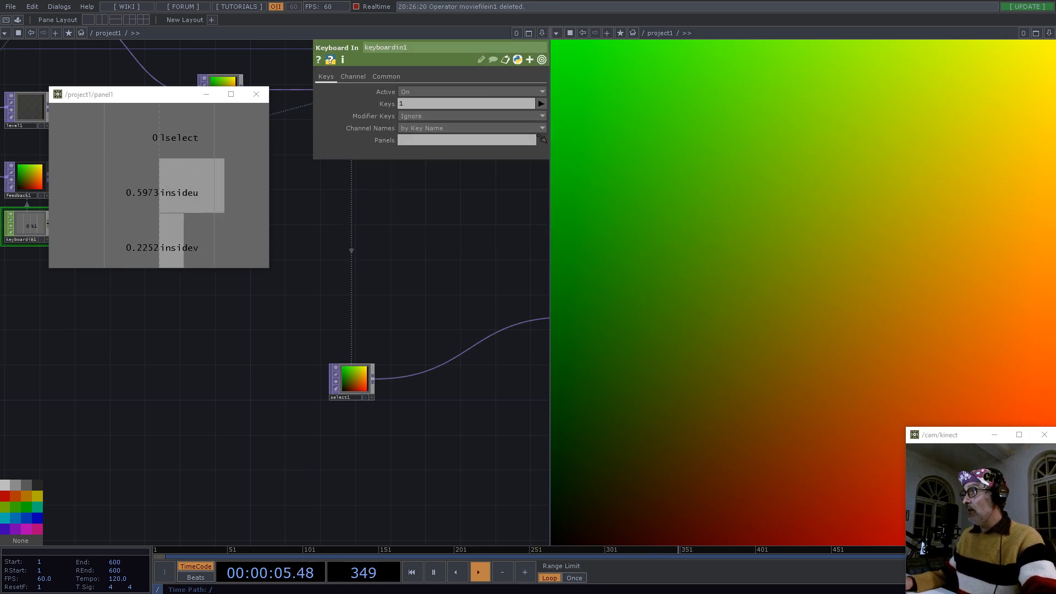
Step: Bring the image FAUCI.jpg into the network below select1 and connect a Fit TOP to its output
{"action": "left_click_drag", "start_coordinate": [318, 483], "coordinate": [266, 474]}
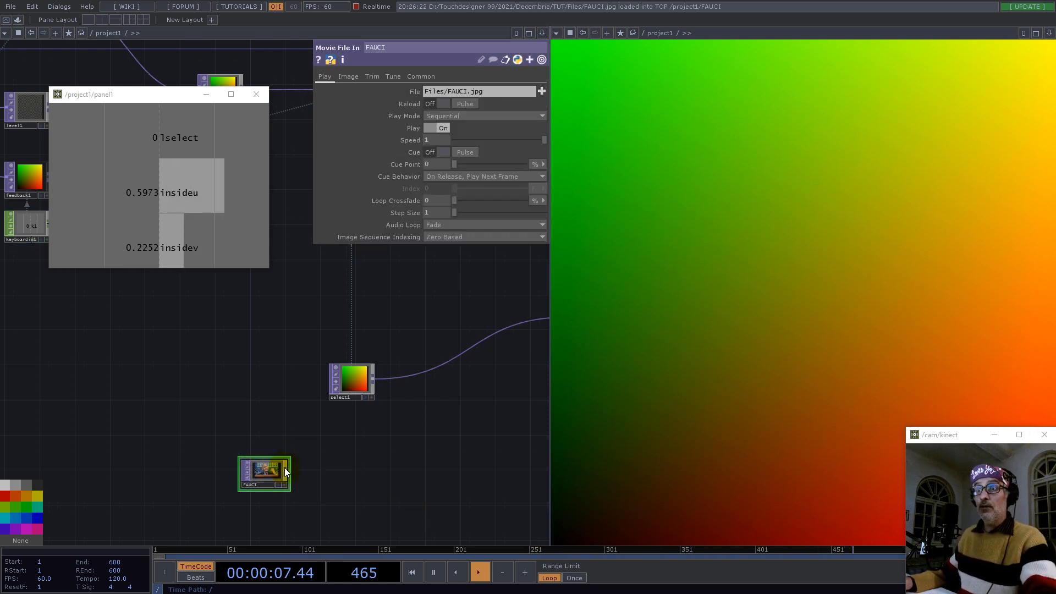
{"action": "key", "text": "Tab"}
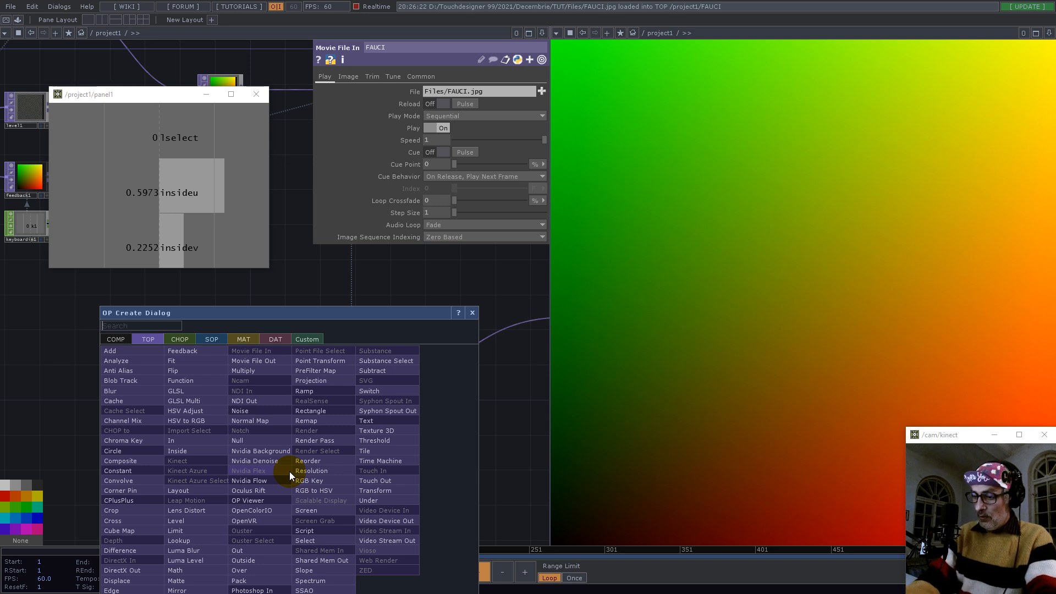
{"action": "type", "text": "fi"}
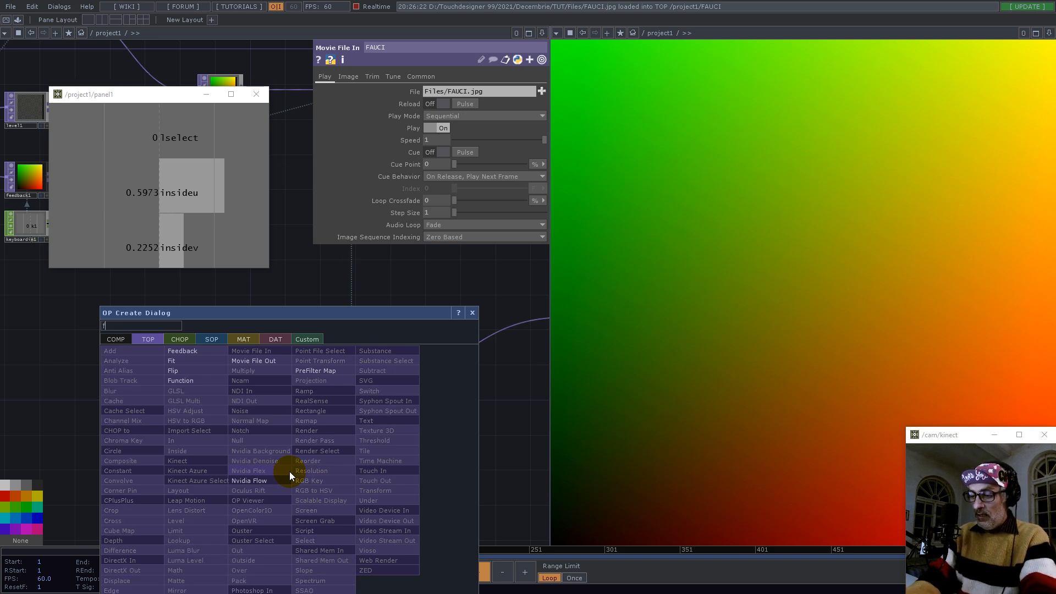
{"action": "left_click", "coordinate": [174, 360]}
{"action": "left_click", "coordinate": [330, 477]}
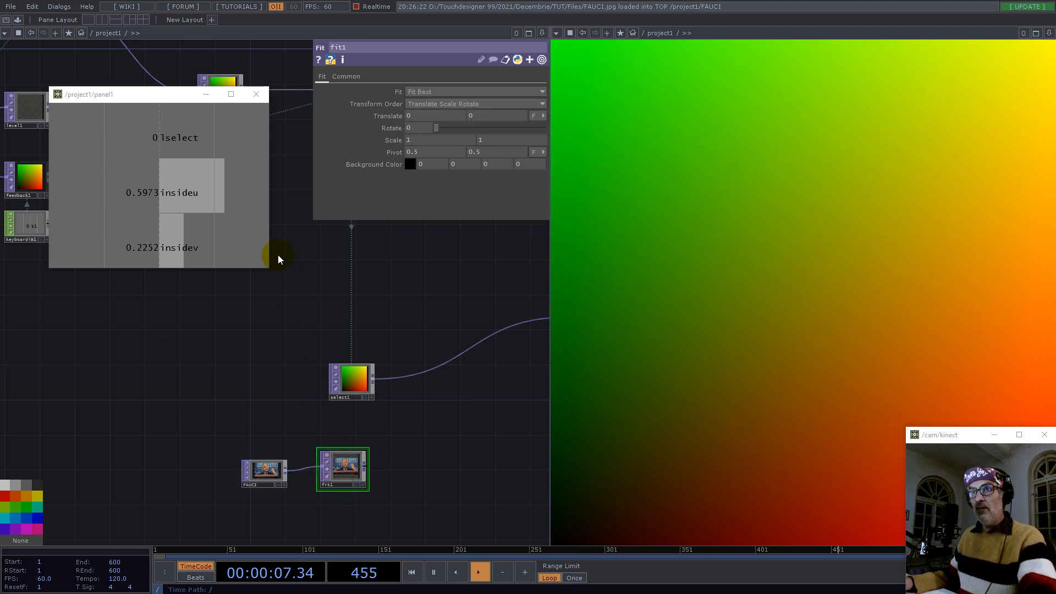
Step: Close the floating panel1 viewer and reference constant1's res channel in fit1's Resolution
{"action": "left_click", "coordinate": [258, 99]}
{"action": "left_click_drag", "start_coordinate": [137, 307], "coordinate": [241, 429]}
{"action": "scroll", "coordinate": [241, 429], "scroll_direction": "down", "scroll_amount": 3}
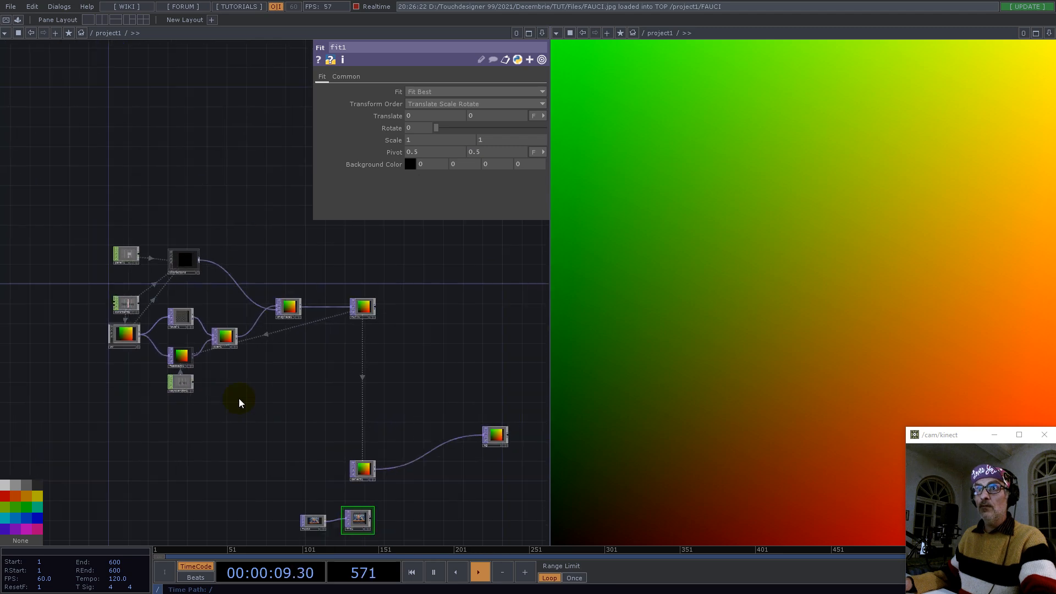
{"action": "scroll", "coordinate": [132, 306], "scroll_direction": "up", "scroll_amount": 5}
{"action": "left_click", "coordinate": [182, 327]}
{"action": "left_click_drag", "start_coordinate": [142, 303], "coordinate": [398, 108]}
{"action": "scroll", "coordinate": [282, 302], "scroll_direction": "down", "scroll_amount": 8}
{"action": "scroll", "coordinate": [383, 366], "scroll_direction": "up", "scroll_amount": 5}
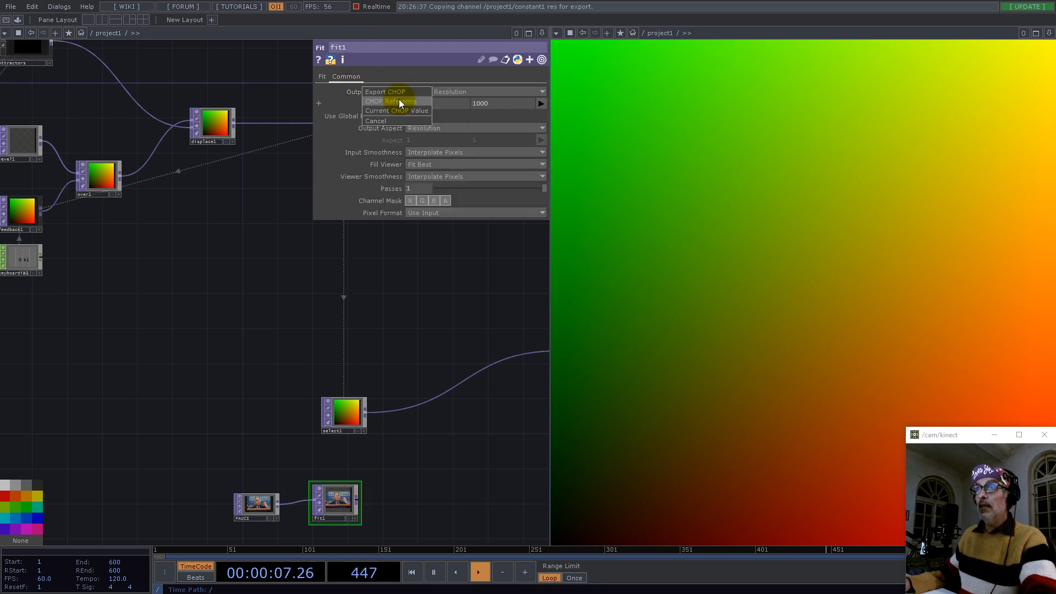
{"action": "left_click", "coordinate": [400, 99]}
Step: Set fit1's Fit mode to Fit Outside and its Pixel Format to 32-bit float (RGB)
{"action": "left_click", "coordinate": [323, 77]}
{"action": "left_click", "coordinate": [430, 92]}
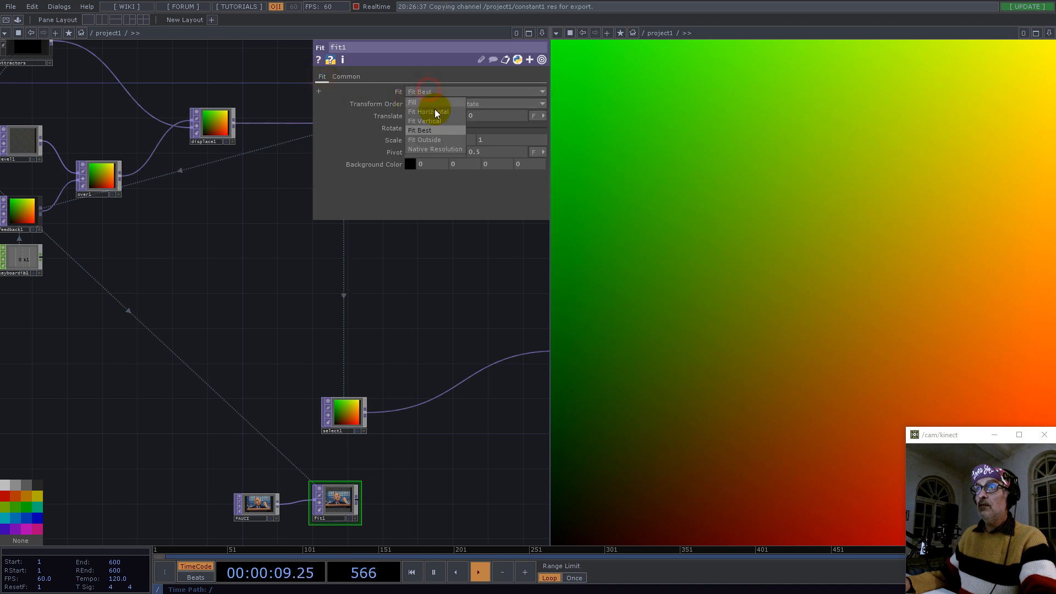
{"action": "left_click", "coordinate": [432, 144]}
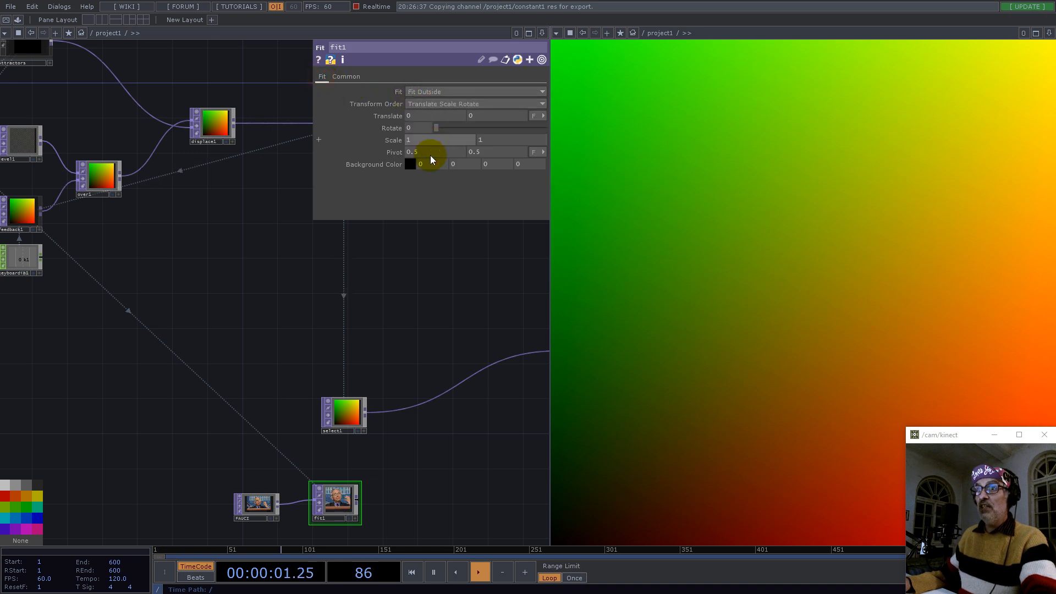
{"action": "left_click", "coordinate": [349, 77]}
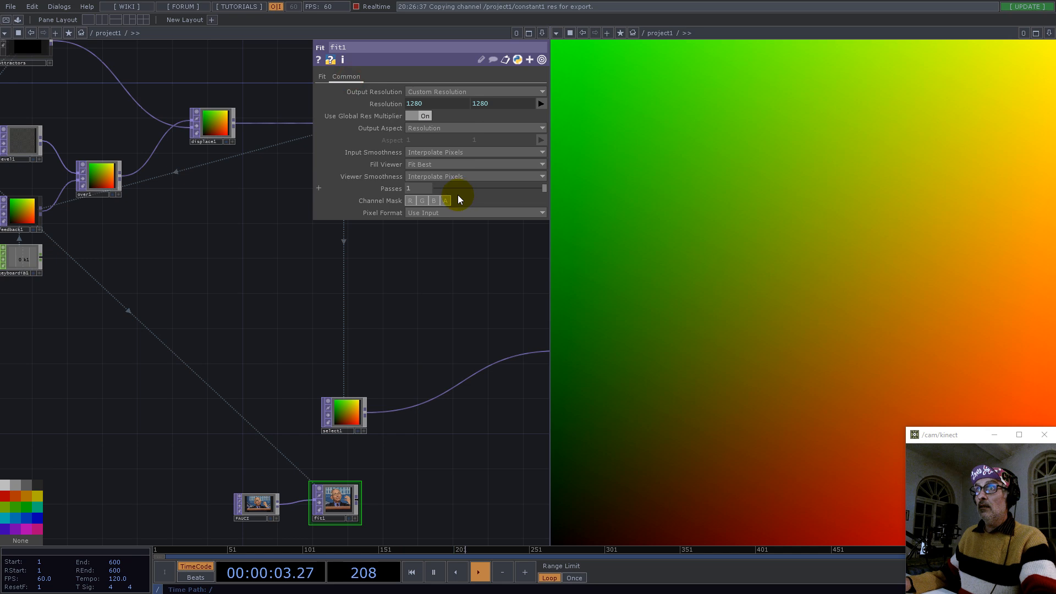
{"action": "left_click", "coordinate": [461, 214]}
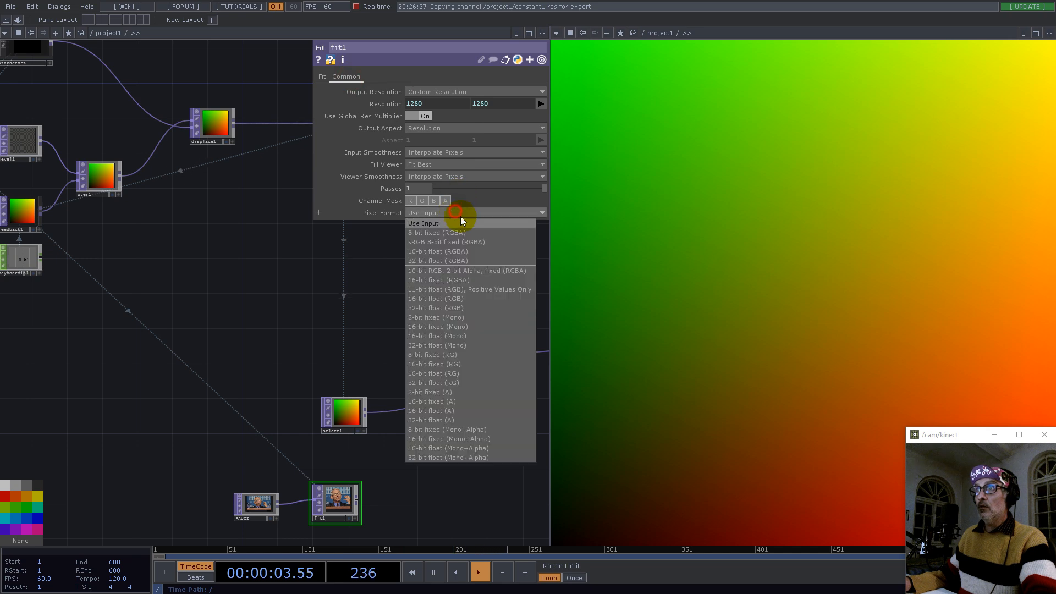
{"action": "left_click", "coordinate": [456, 308]}
Step: Add a Remap TOP fed by fit1 and select1, and send its output to bg
{"action": "right_click", "coordinate": [360, 500]}
{"action": "type", "text": "re"}
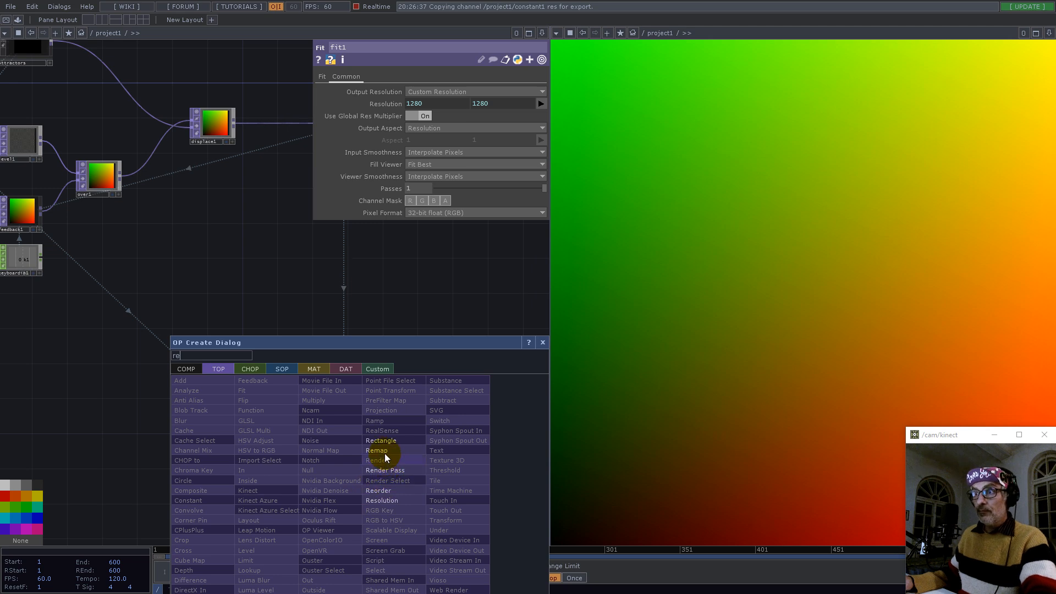
{"action": "left_click", "coordinate": [384, 451]}
{"action": "left_click", "coordinate": [439, 442]}
{"action": "left_click_drag", "start_coordinate": [366, 412], "coordinate": [408, 450]}
{"action": "left_click_drag", "start_coordinate": [406, 503], "coordinate": [302, 512]}
{"action": "left_click_drag", "start_coordinate": [360, 449], "coordinate": [442, 365]}
{"action": "left_click_drag", "start_coordinate": [319, 330], "coordinate": [356, 289]}
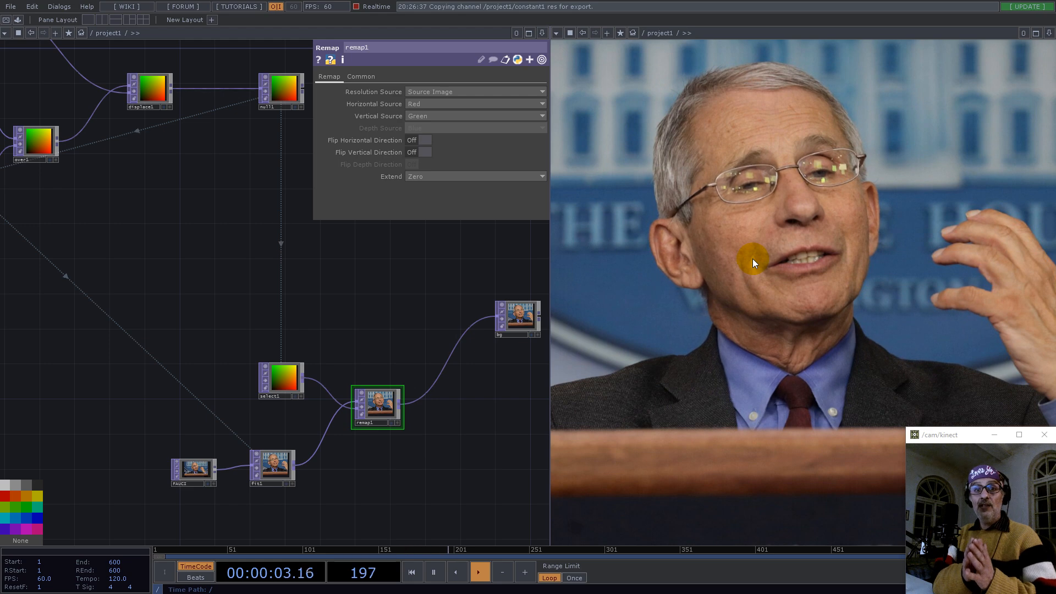
Step: Lower level1's Opacity to 0.0032
{"action": "scroll", "coordinate": [253, 250], "scroll_direction": "down", "scroll_amount": 5}
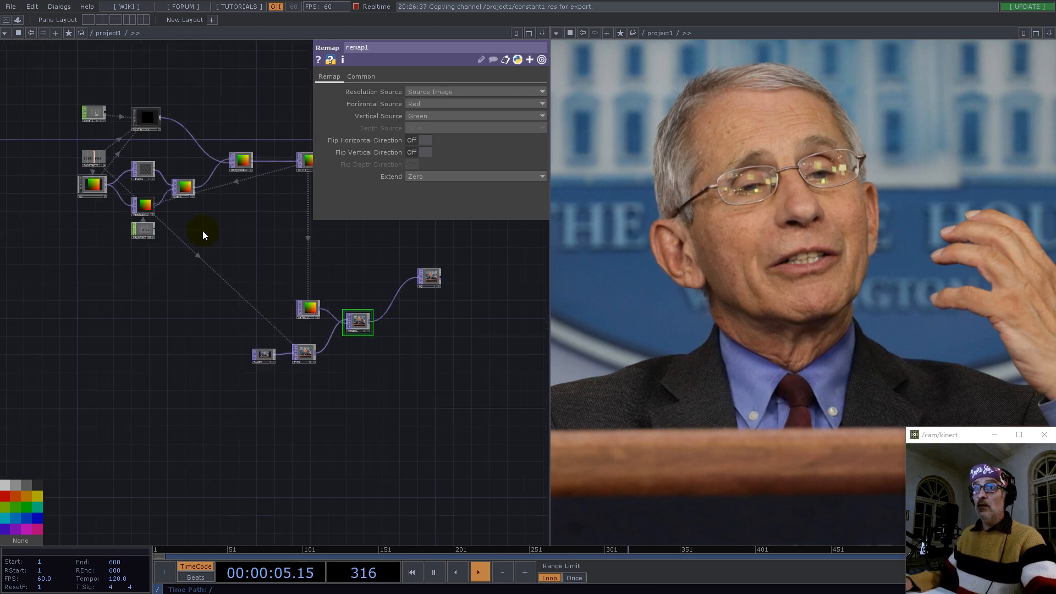
{"action": "scroll", "coordinate": [141, 182], "scroll_direction": "up", "scroll_amount": 8}
{"action": "left_click", "coordinate": [134, 128]}
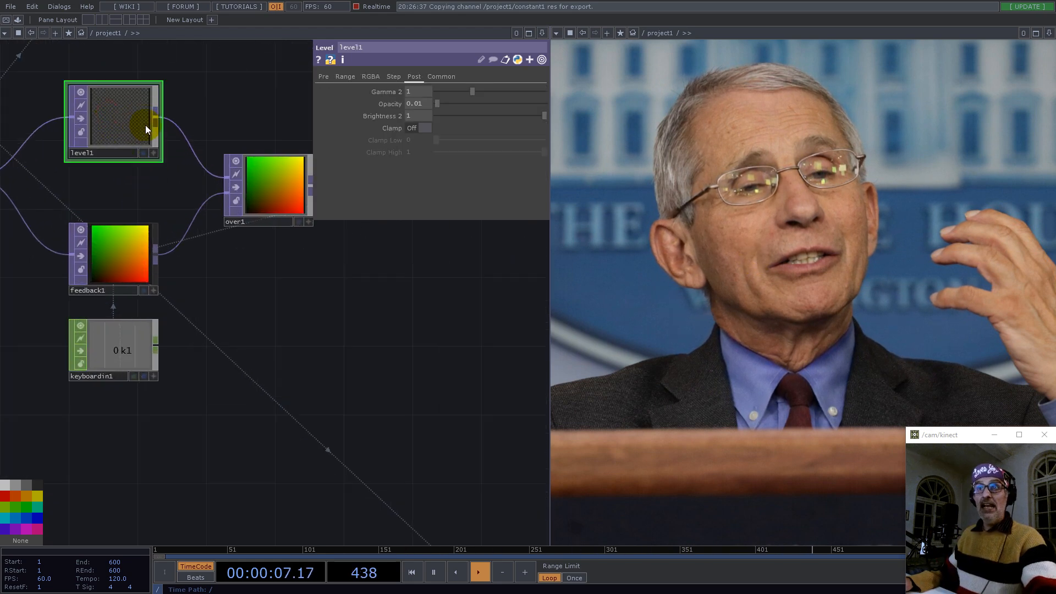
{"action": "left_click", "coordinate": [420, 105]}
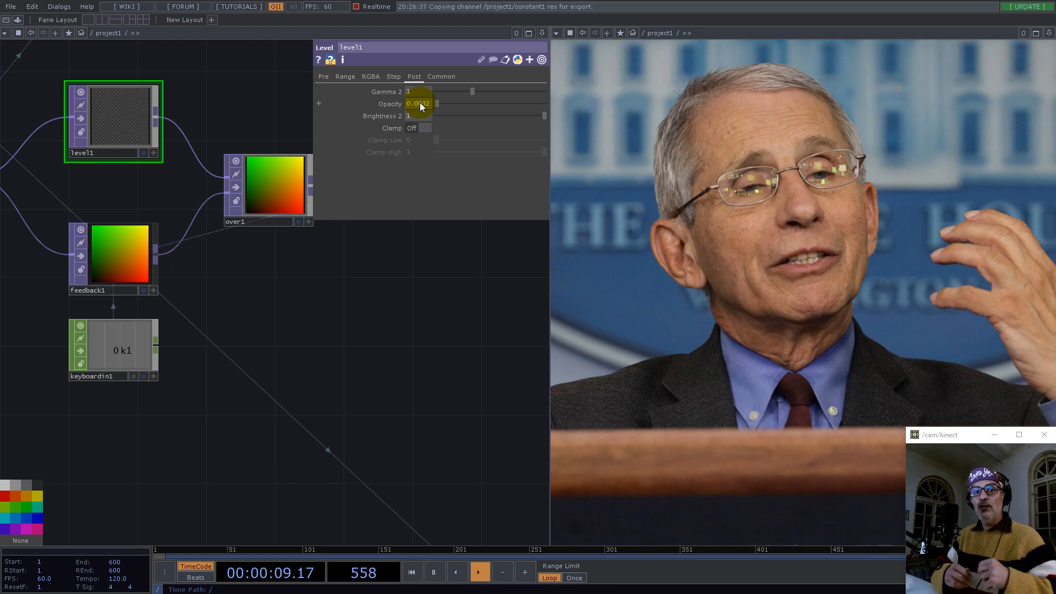
Step: Test the displacement by distorting the remapped portrait across several areas of the output image
{"action": "mouse_move", "coordinate": [759, 236]}
{"action": "left_mouse_down"}
{"action": "mouse_move", "coordinate": [766, 241]}
{"action": "mouse_move", "coordinate": [879, 167]}
{"action": "mouse_move", "coordinate": [903, 312]}
{"action": "mouse_move", "coordinate": [674, 367]}
{"action": "left_mouse_up"}
{"action": "mouse_move", "coordinate": [562, 241]}
{"action": "left_mouse_down"}
{"action": "mouse_move", "coordinate": [620, 211]}
{"action": "mouse_move", "coordinate": [661, 168]}
{"action": "left_mouse_up"}
{"action": "scroll", "coordinate": [97, 111], "scroll_direction": "up", "scroll_amount": 3}
{"action": "scroll", "coordinate": [99, 112], "scroll_direction": "up", "scroll_amount": 1}
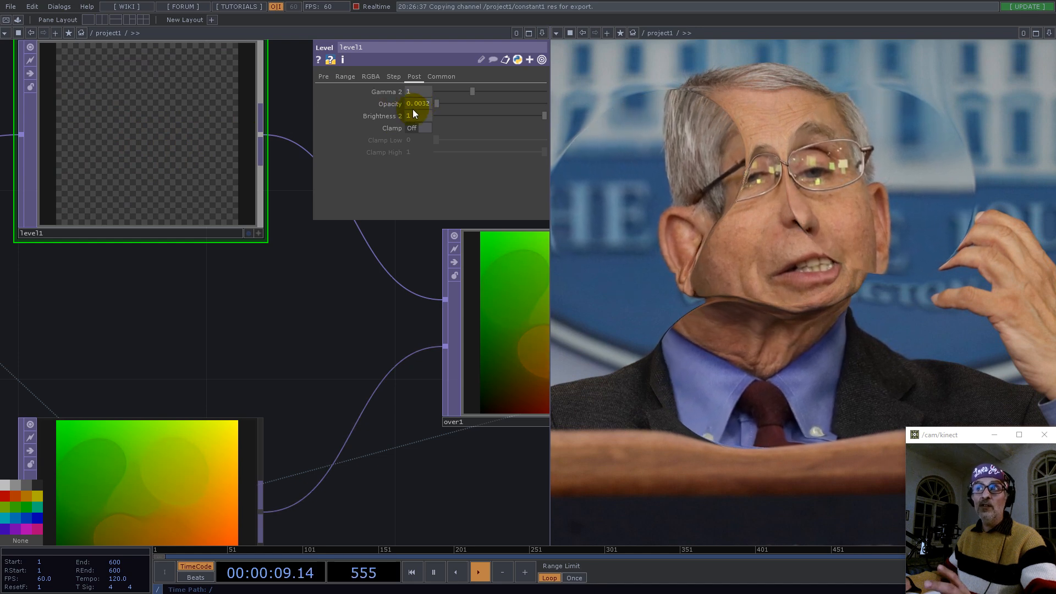
{"action": "mouse_move", "coordinate": [848, 292]}
{"action": "left_mouse_down"}
{"action": "mouse_move", "coordinate": [757, 294]}
{"action": "mouse_move", "coordinate": [716, 235]}
{"action": "mouse_move", "coordinate": [782, 283]}
{"action": "mouse_move", "coordinate": [714, 335]}
{"action": "left_mouse_up"}
Step: Inside Attractors, remove the minus sign from math2's Multiply expression, leaving parent(2).op('panel1')['lselect']
{"action": "scroll", "coordinate": [318, 387], "scroll_direction": "down", "scroll_amount": 4}
{"action": "scroll", "coordinate": [318, 388], "scroll_direction": "down", "scroll_amount": 2}
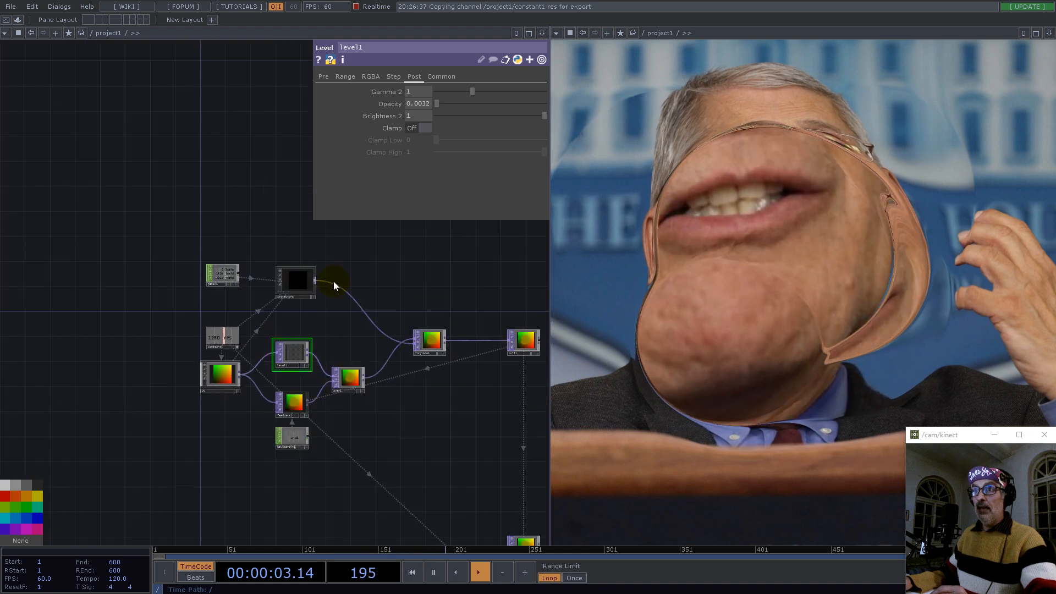
{"action": "scroll", "coordinate": [334, 282], "scroll_direction": "up", "scroll_amount": 8}
{"action": "scroll", "coordinate": [237, 283], "scroll_direction": "up", "scroll_amount": 2}
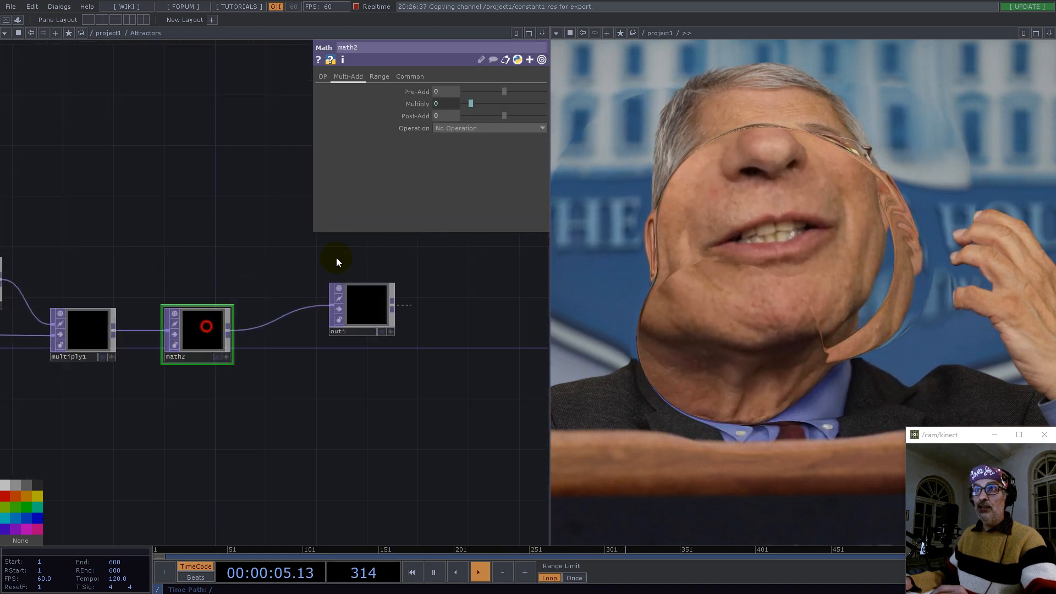
{"action": "left_click", "coordinate": [425, 104]}
{"action": "left_click_drag", "start_coordinate": [403, 117], "coordinate": [390, 119]}
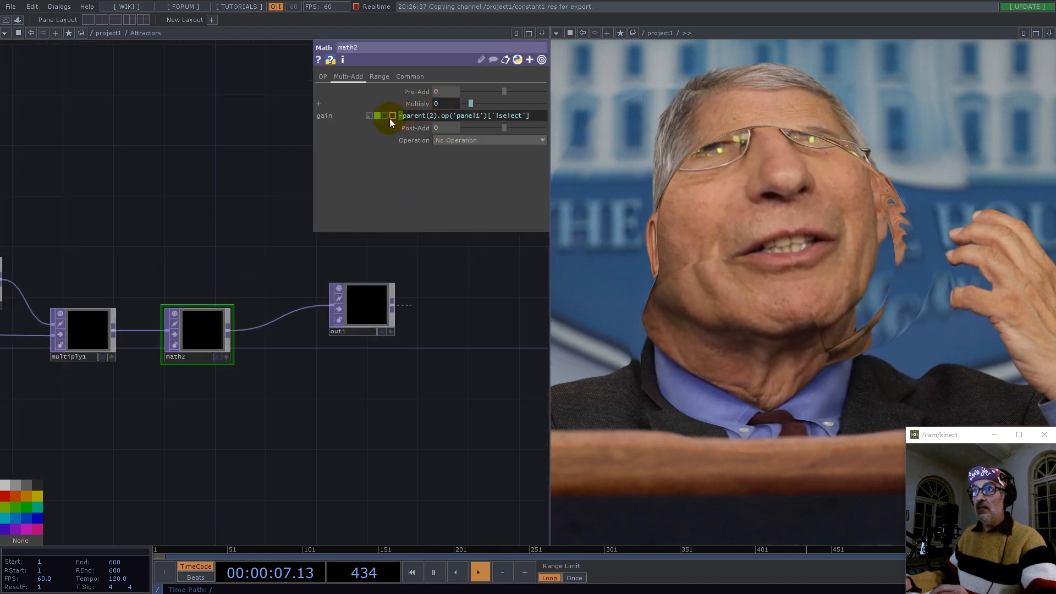
{"action": "key", "text": "BackSpace"}
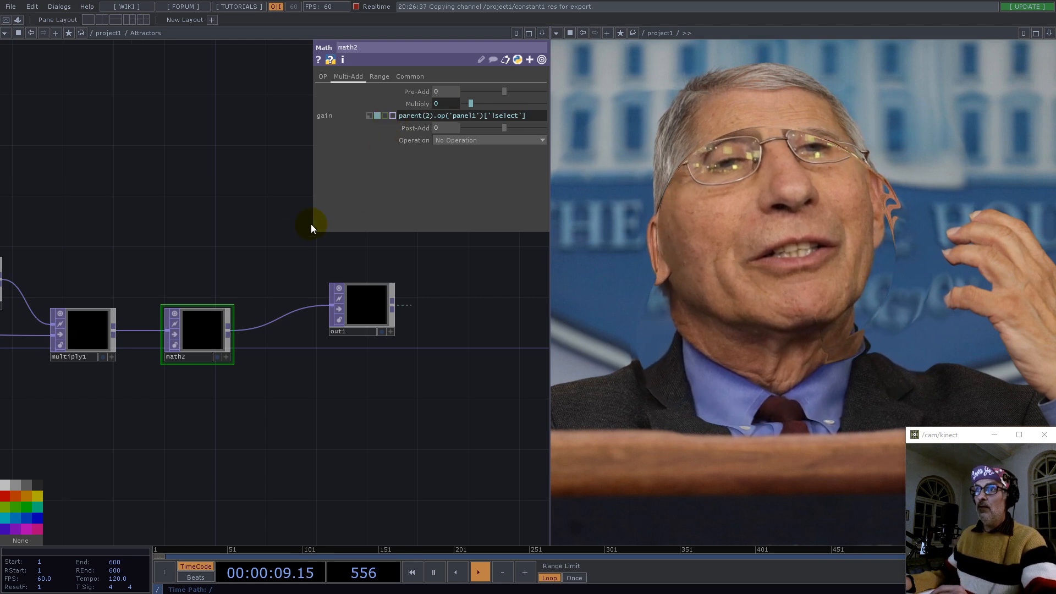
{"action": "left_click", "coordinate": [261, 241]}
Step: Test the reversed attractor direction by distorting the portrait in the output image
{"action": "mouse_move", "coordinate": [859, 352]}
{"action": "left_mouse_down"}
{"action": "mouse_move", "coordinate": [850, 335]}
{"action": "mouse_move", "coordinate": [728, 276]}
{"action": "mouse_move", "coordinate": [814, 193]}
{"action": "mouse_move", "coordinate": [866, 160]}
{"action": "mouse_move", "coordinate": [683, 135]}
{"action": "mouse_move", "coordinate": [702, 387]}
{"action": "mouse_move", "coordinate": [615, 470]}
{"action": "mouse_move", "coordinate": [836, 326]}
{"action": "mouse_move", "coordinate": [945, 307]}
{"action": "mouse_move", "coordinate": [902, 199]}
{"action": "mouse_move", "coordinate": [819, 260]}
{"action": "mouse_move", "coordinate": [678, 264]}
{"action": "mouse_move", "coordinate": [820, 140]}
{"action": "mouse_move", "coordinate": [849, 329]}
{"action": "mouse_move", "coordinate": [772, 467]}
{"action": "left_mouse_up"}
{"action": "scroll", "coordinate": [342, 391], "scroll_direction": "down", "scroll_amount": 3}
{"action": "scroll", "coordinate": [341, 391], "scroll_direction": "down", "scroll_amount": 2}
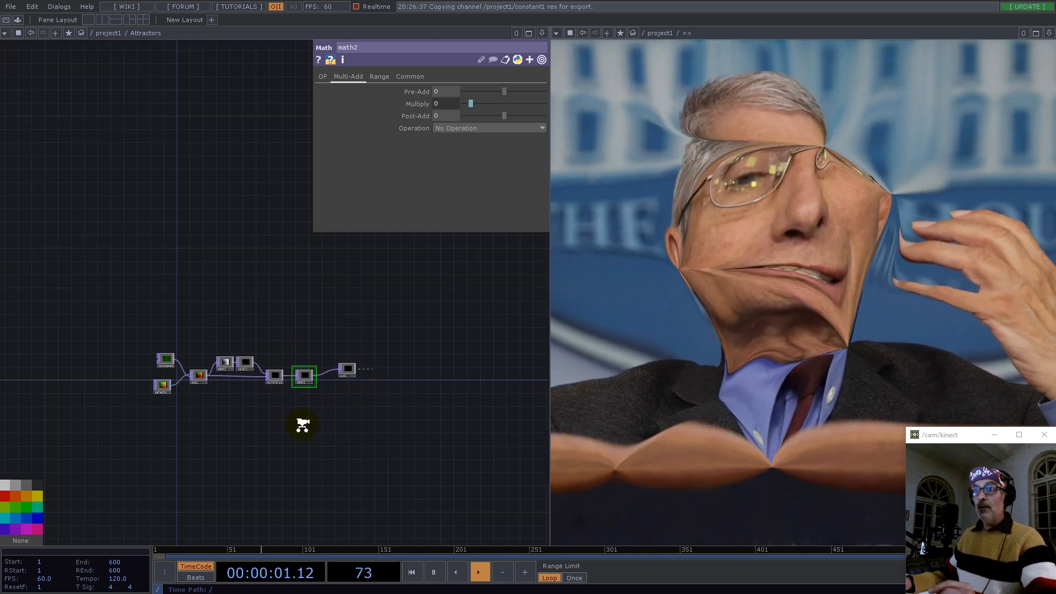
Step: Return to the project1 network and insert a Null TOP between Attractors and displace1
{"action": "scroll", "coordinate": [329, 434], "scroll_direction": "down", "scroll_amount": 5}
{"action": "scroll", "coordinate": [336, 443], "scroll_direction": "down", "scroll_amount": 4}
{"action": "scroll", "coordinate": [338, 471], "scroll_direction": "up", "scroll_amount": 2}
{"action": "left_click_drag", "start_coordinate": [453, 404], "coordinate": [216, 308]}
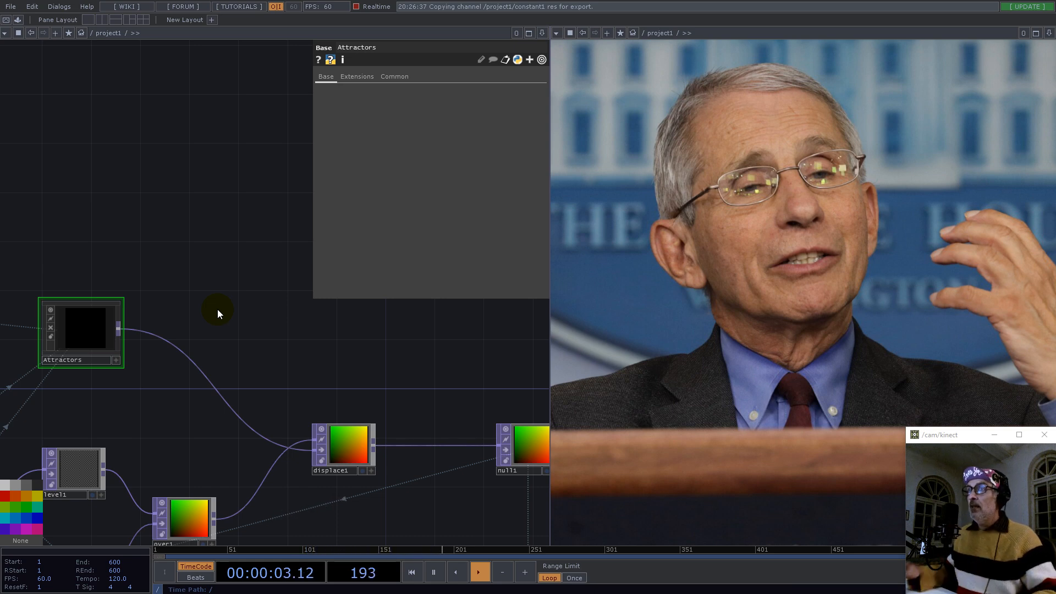
{"action": "right_click", "coordinate": [160, 334]}
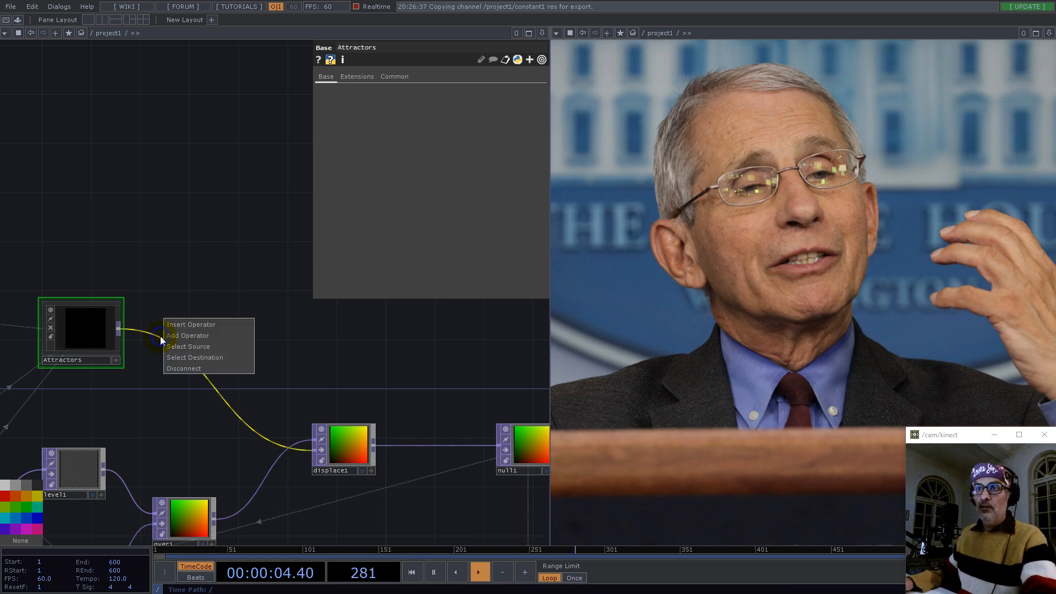
{"action": "left_click", "coordinate": [192, 327]}
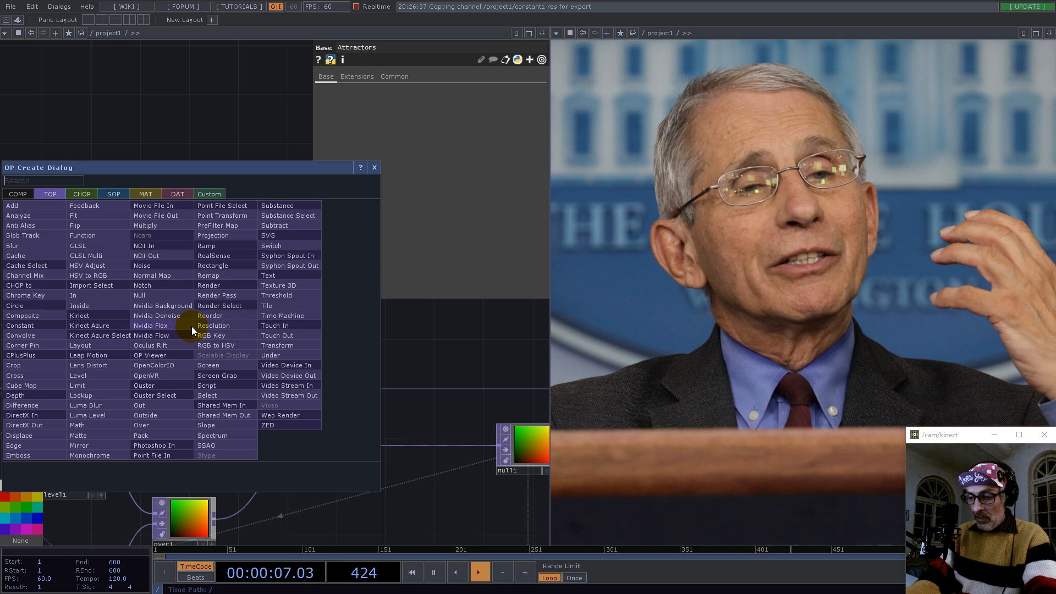
{"action": "type", "text": "nul"}
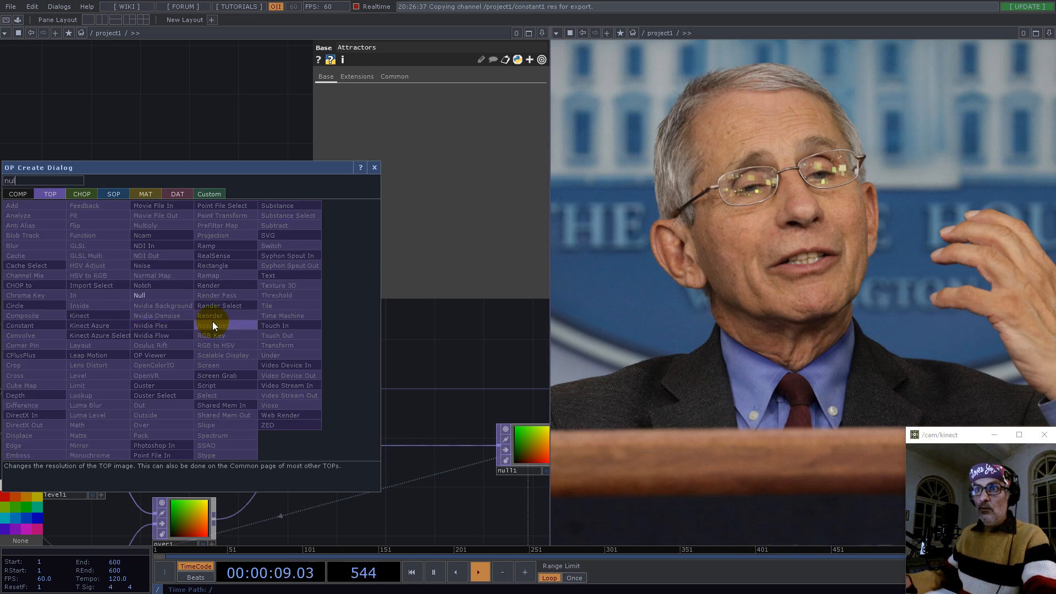
{"action": "left_click", "coordinate": [174, 298]}
{"action": "left_click", "coordinate": [185, 335]}
Step: Collapse the new Null TOP after Attractors into its own Base component
{"action": "right_click_drag", "start_coordinate": [142, 283], "coordinate": [227, 383]}
{"action": "right_click", "coordinate": [227, 383]}
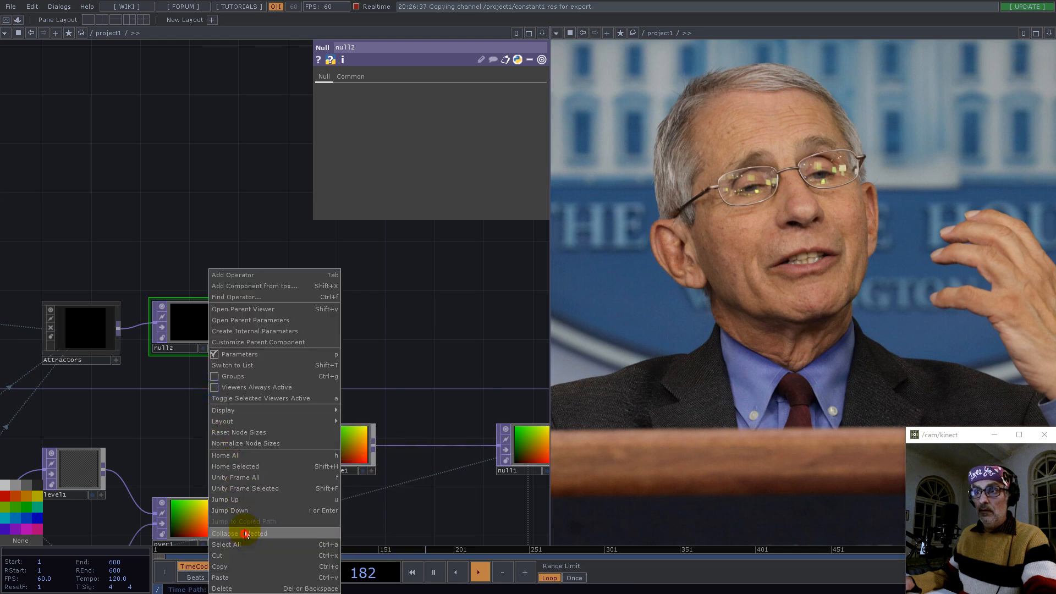
{"action": "left_click", "coordinate": [244, 531]}
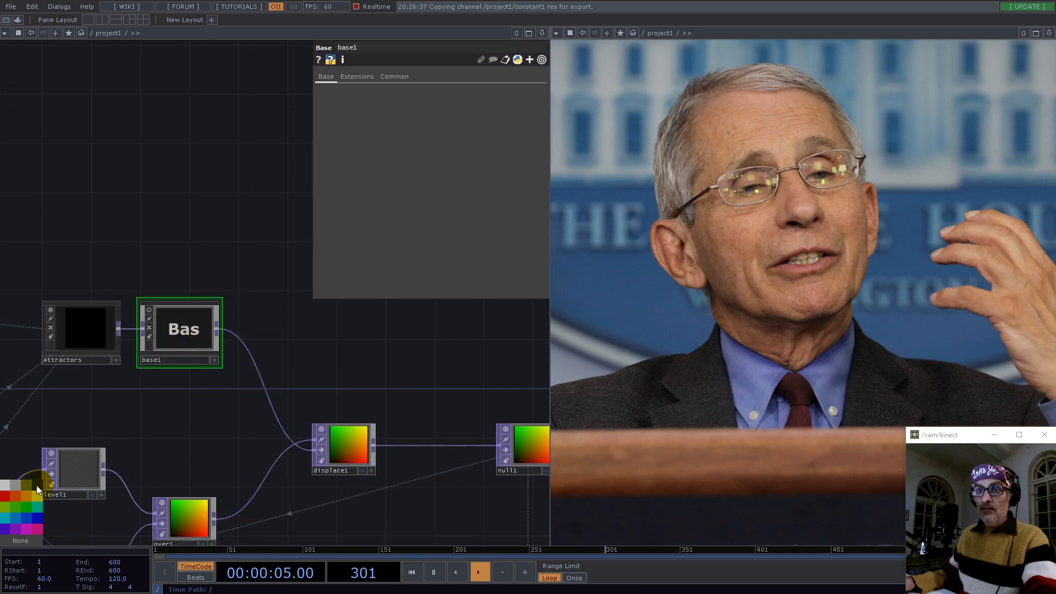
Step: Inside base1, delete null2 and insert a Reorder TOP between in1 and out1
{"action": "double_click", "coordinate": [184, 332]}
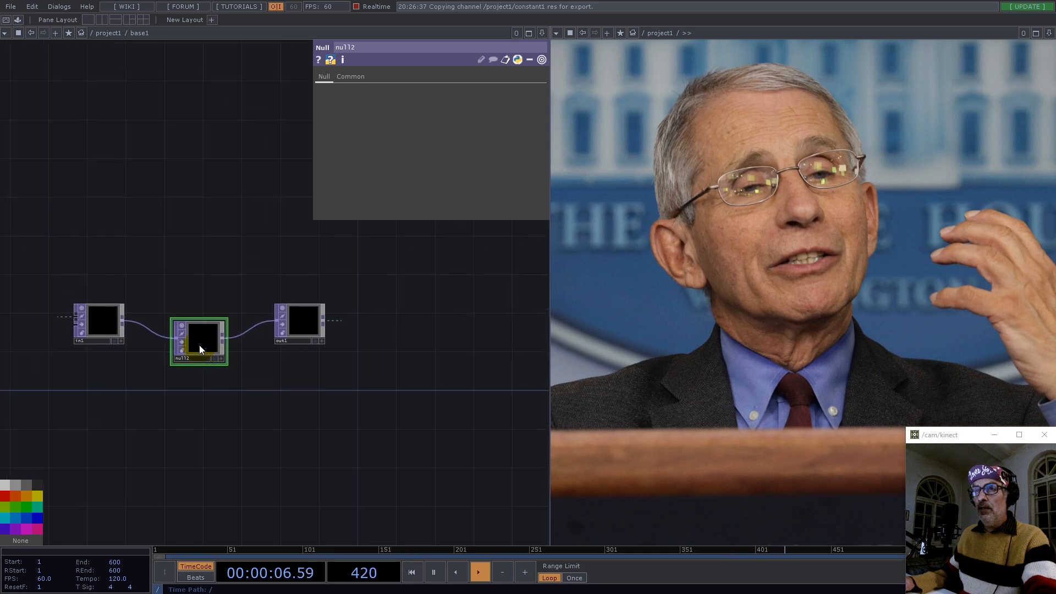
{"action": "key", "text": "Delete"}
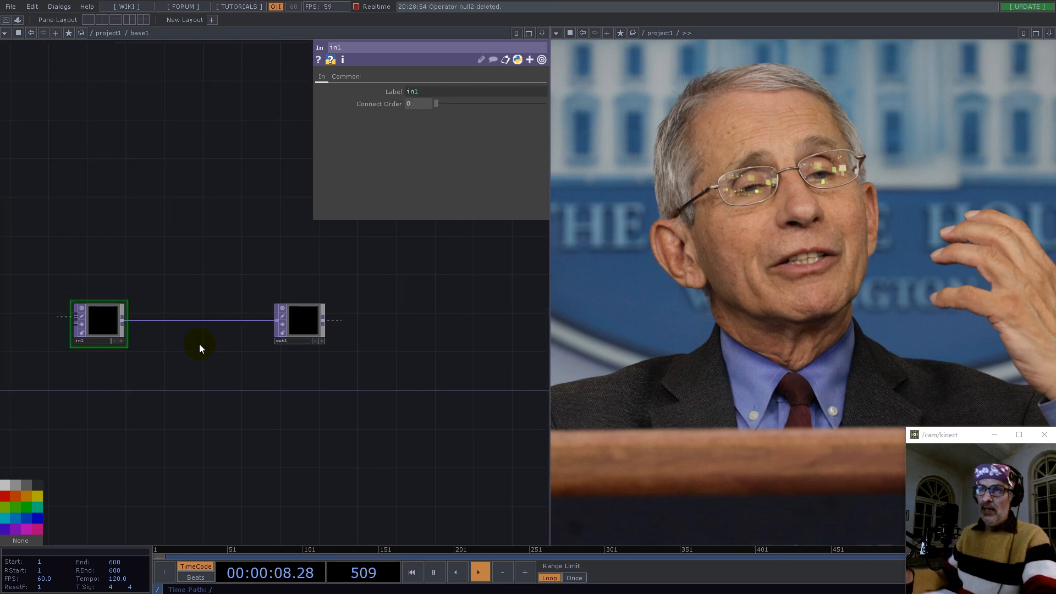
{"action": "right_click", "coordinate": [177, 320]}
{"action": "left_click", "coordinate": [193, 310]}
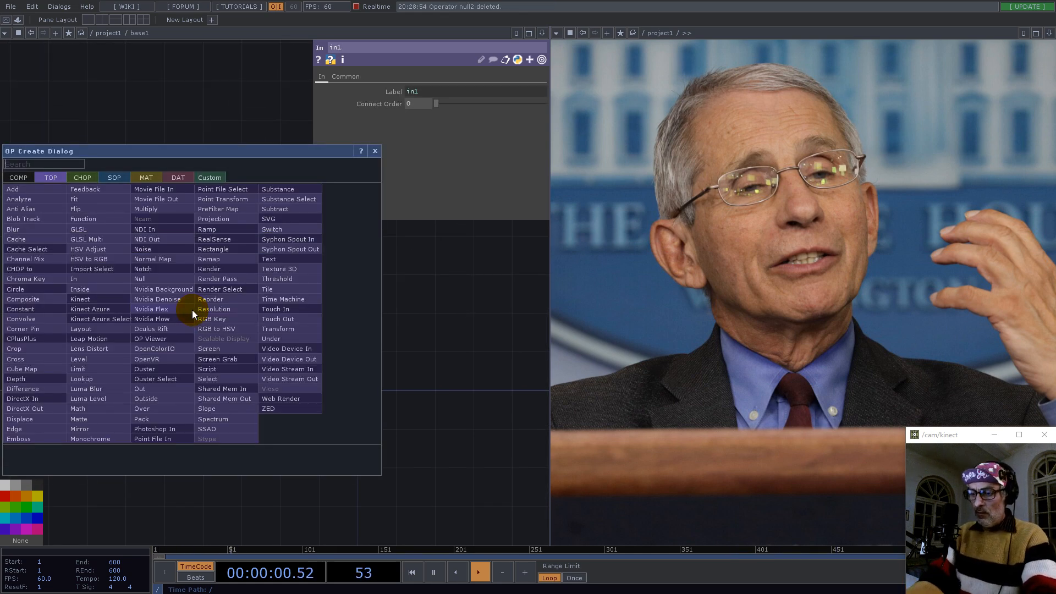
{"action": "type", "text": "re"}
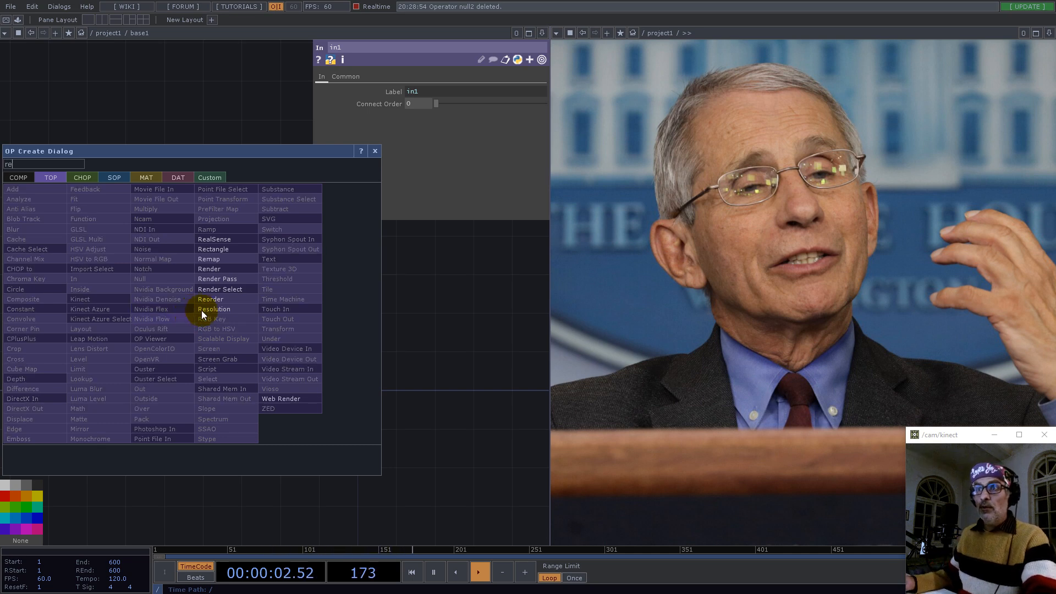
{"action": "left_click", "coordinate": [210, 299]}
{"action": "left_click", "coordinate": [202, 326]}
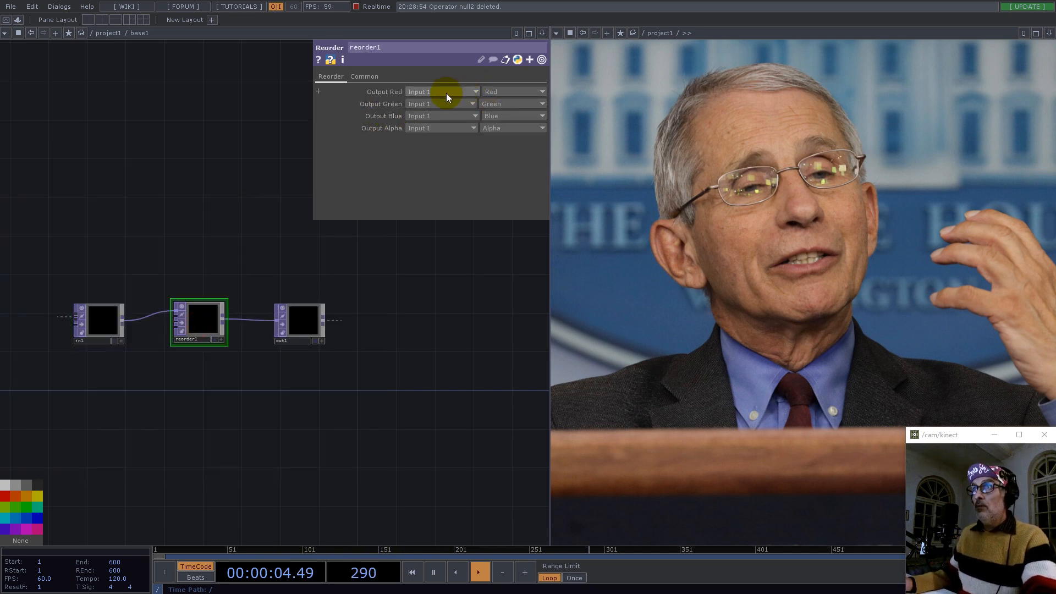
Step: Swap reorder1's channels by setting Output Red to Green and Output Green to Red
{"action": "left_click", "coordinate": [495, 93]}
{"action": "left_click", "coordinate": [494, 120]}
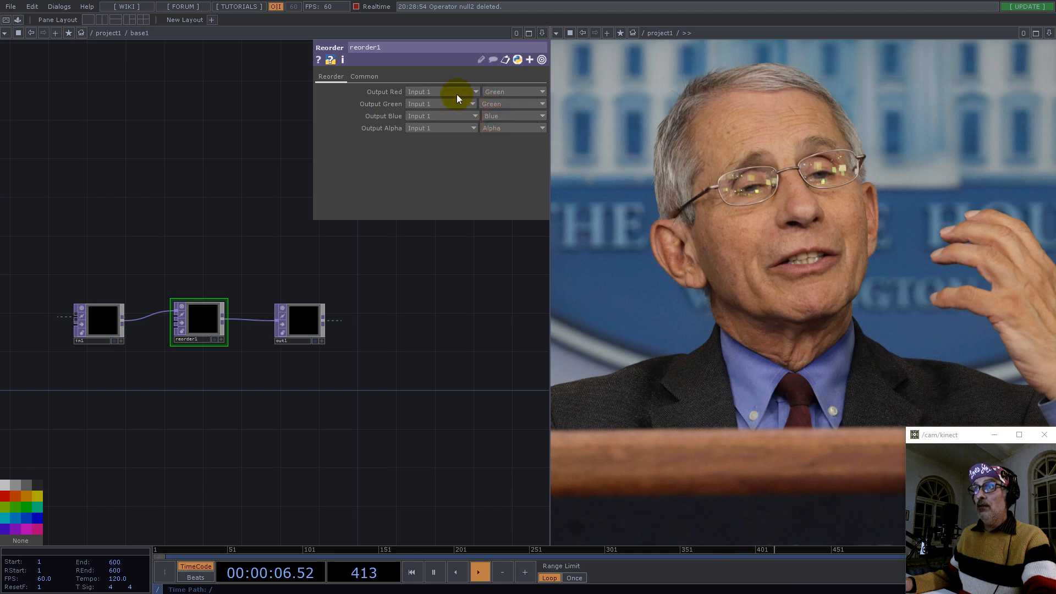
{"action": "left_click", "coordinate": [496, 102]}
{"action": "left_click", "coordinate": [495, 124]}
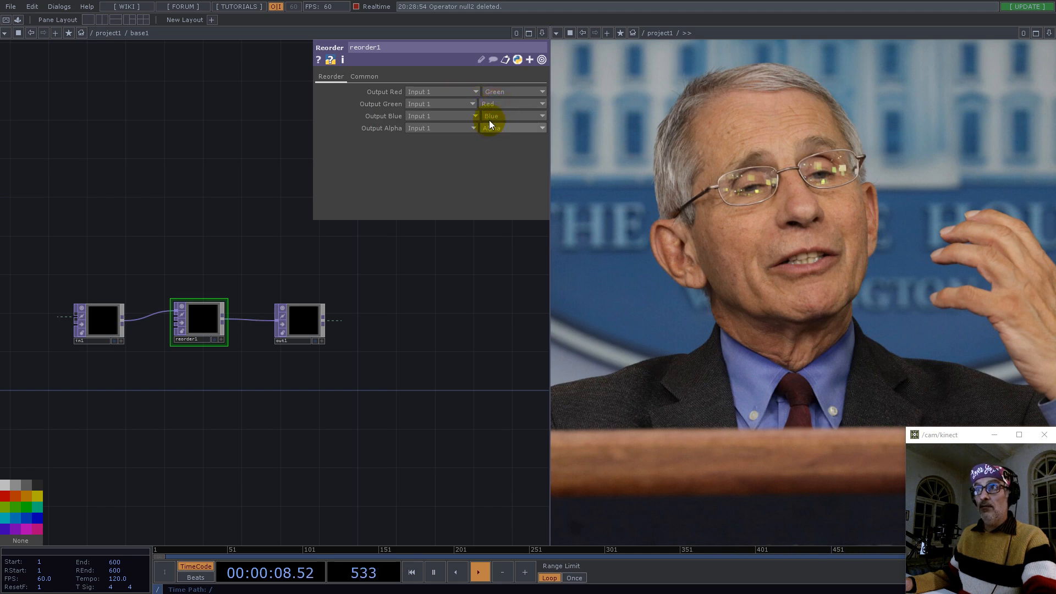
Step: Move out1 further along to make room and insert a Math TOP between reorder1 and out1
{"action": "left_click_drag", "start_coordinate": [299, 320], "coordinate": [374, 319]}
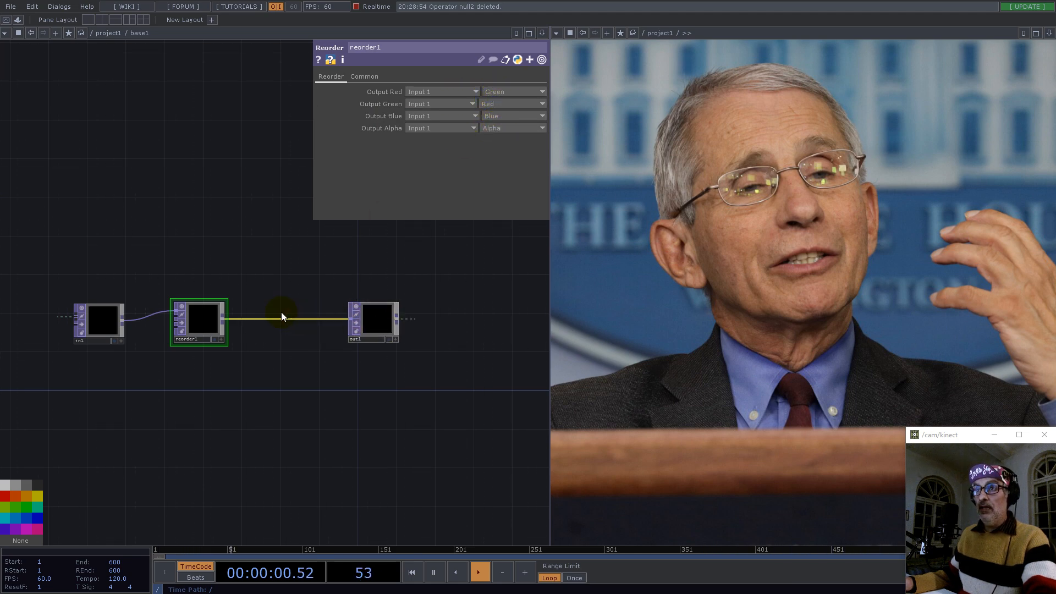
{"action": "right_click", "coordinate": [266, 321]}
{"action": "left_click", "coordinate": [280, 308]}
{"action": "type", "text": "mat"}
{"action": "left_click", "coordinate": [193, 406]}
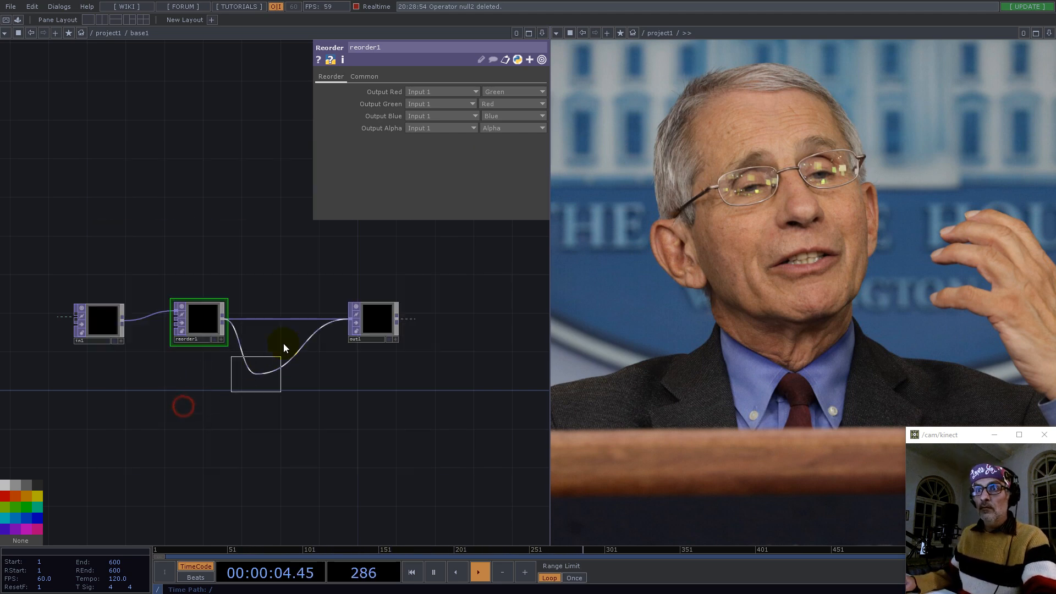
{"action": "left_click", "coordinate": [273, 320]}
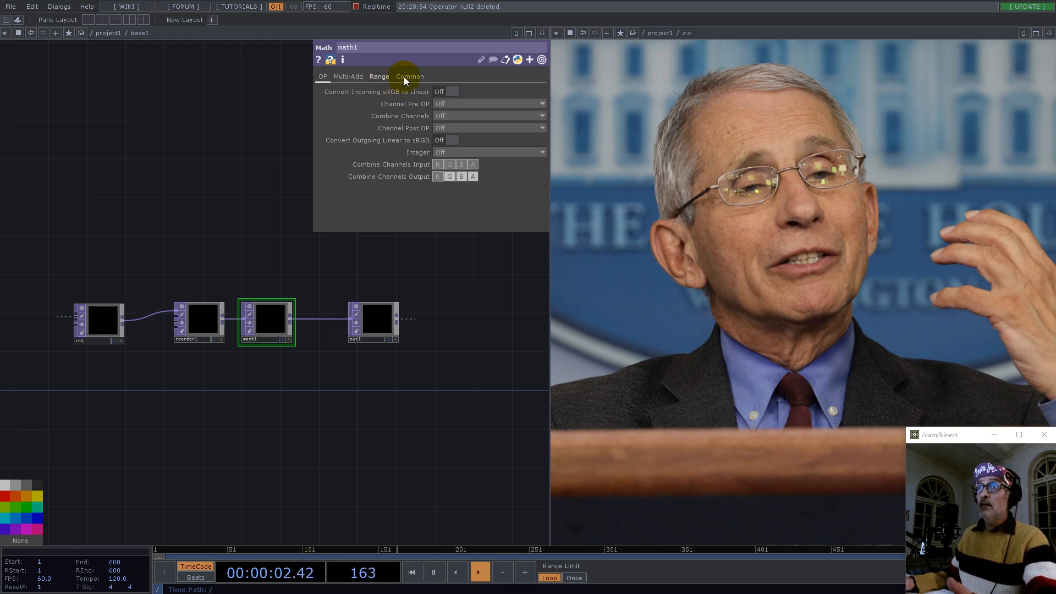
Step: Set math1's Multiply to -1 and restrict its Channel Mask to G only
{"action": "left_click", "coordinate": [340, 75]}
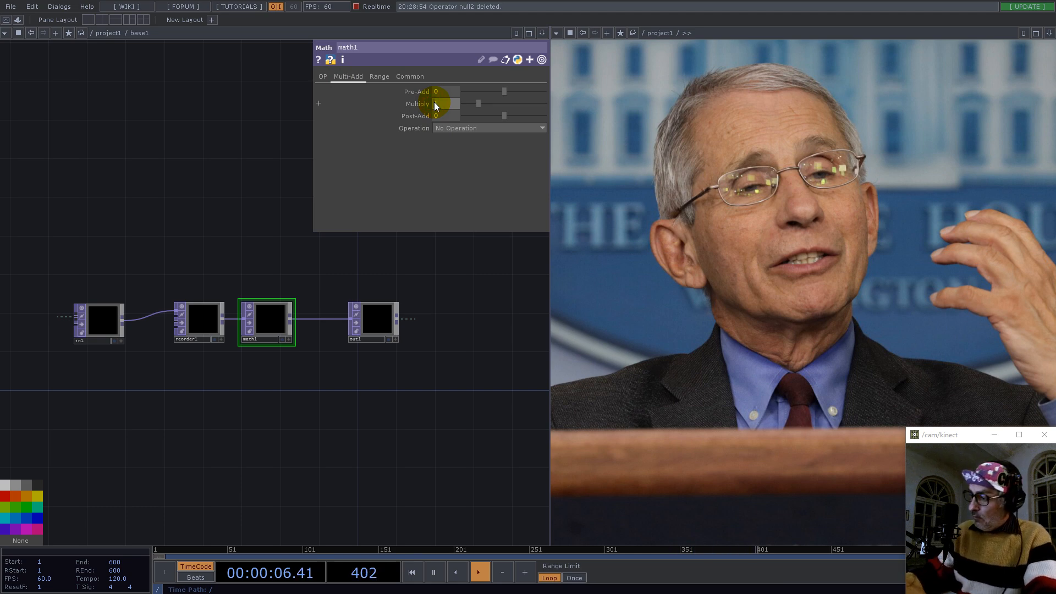
{"action": "type", "text": "1"}
{"action": "key", "text": "Return"}
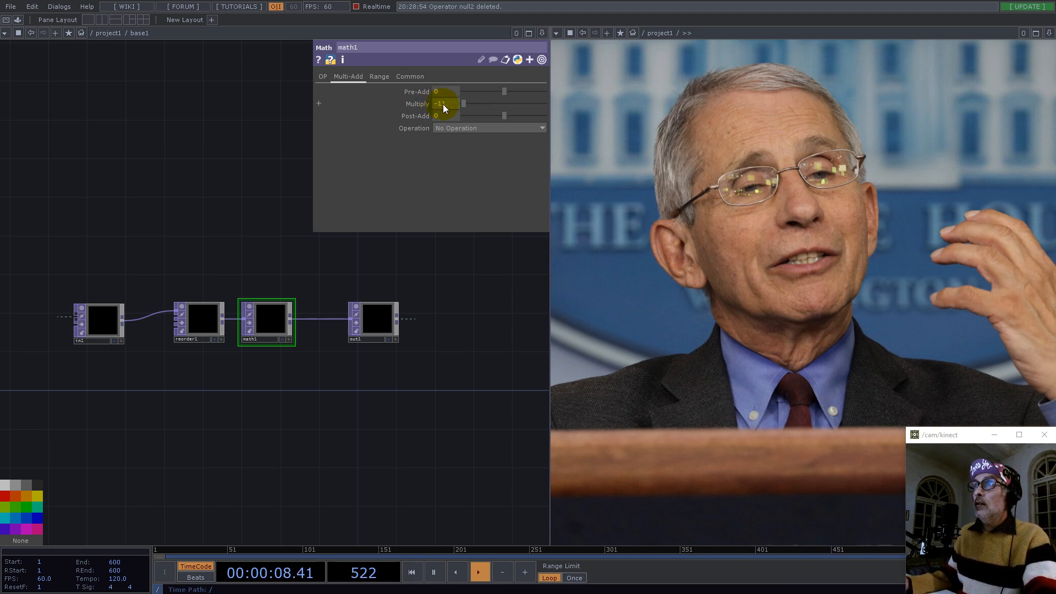
{"action": "key", "text": "BackSpace"}
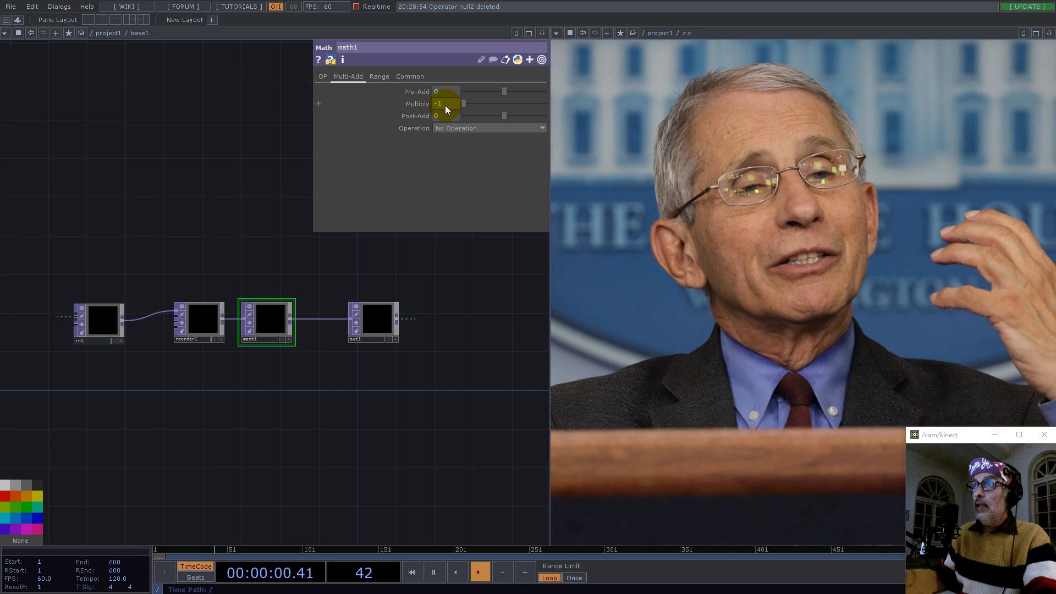
{"action": "left_click", "coordinate": [408, 76]}
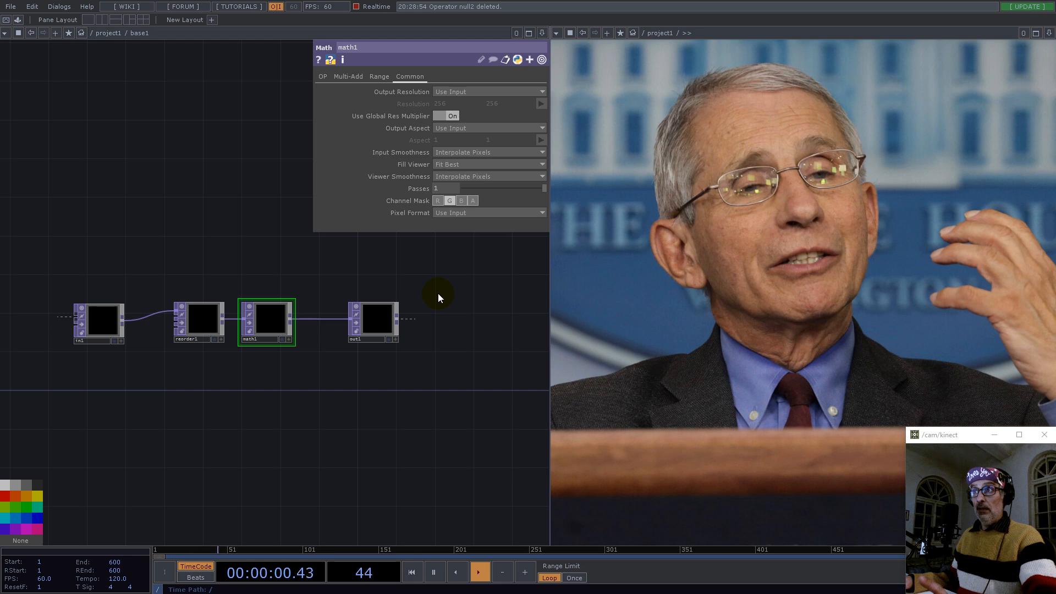
Step: Return to the project1 network and move displace1 slightly upward
{"action": "scroll", "coordinate": [326, 437], "scroll_direction": "down", "scroll_amount": 5}
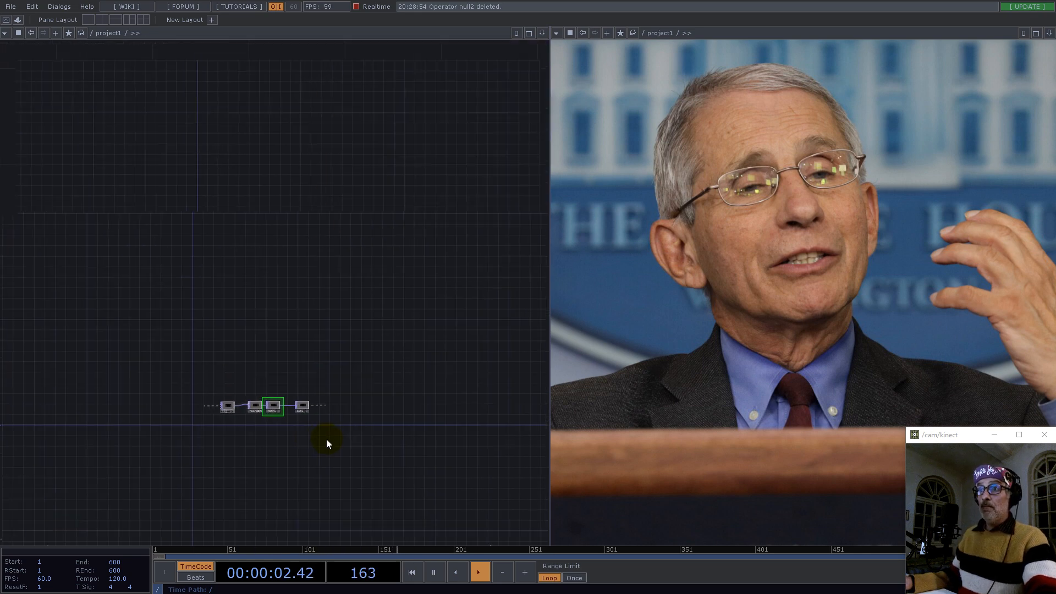
{"action": "scroll", "coordinate": [182, 226], "scroll_direction": "down", "scroll_amount": 4}
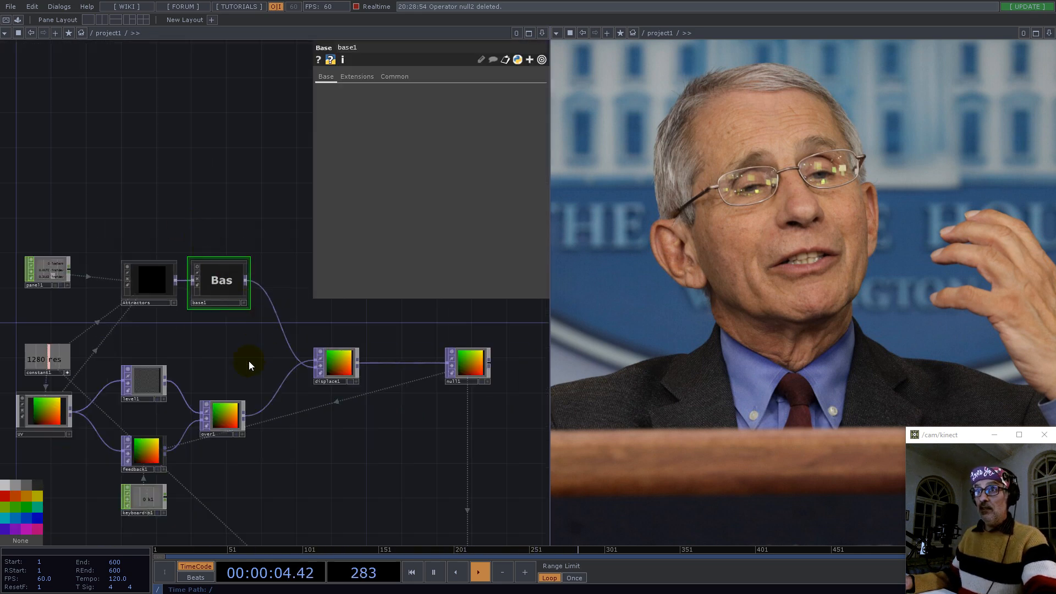
{"action": "left_click_drag", "start_coordinate": [339, 370], "coordinate": [339, 352]}
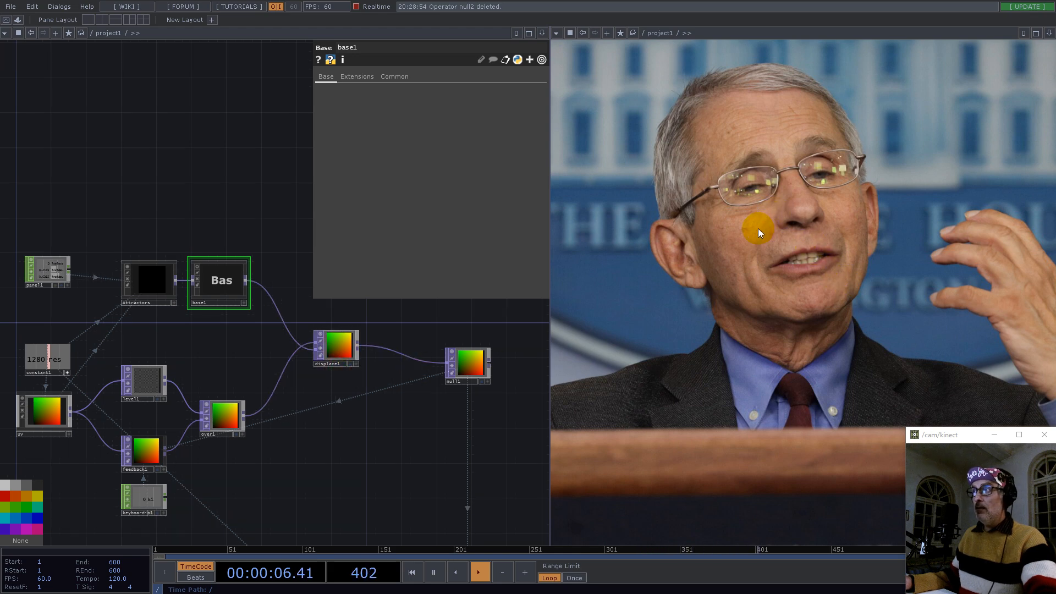
Step: Test the swirling displacement by distorting the portrait in several areas of the output image
{"action": "left_click_drag", "start_coordinate": [870, 196], "coordinate": [995, 166]}
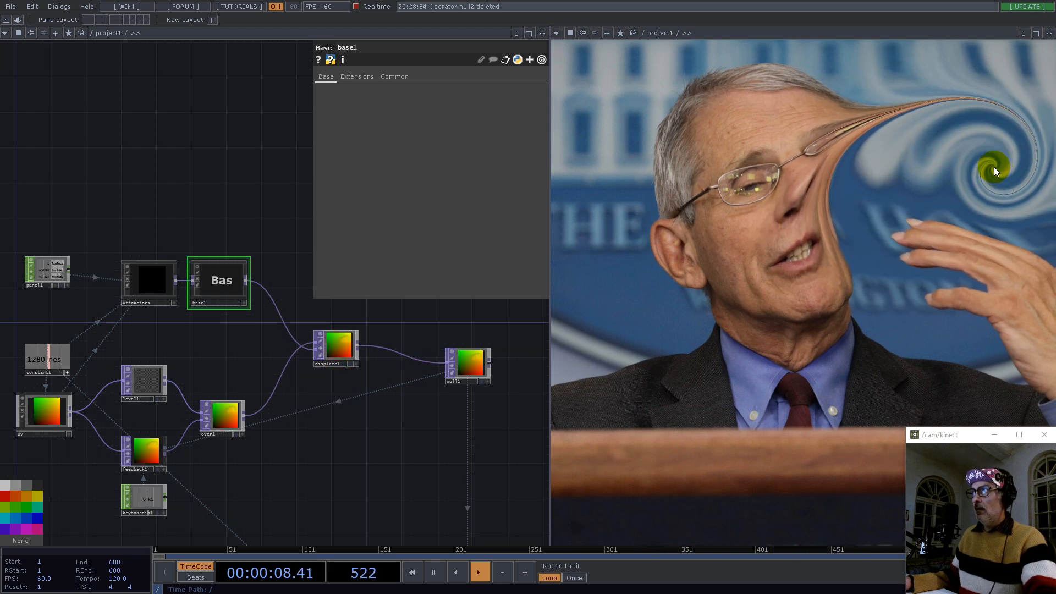
{"action": "mouse_move", "coordinate": [847, 242]}
{"action": "left_mouse_down"}
{"action": "mouse_move", "coordinate": [958, 269]}
{"action": "mouse_move", "coordinate": [831, 271]}
{"action": "mouse_move", "coordinate": [893, 370]}
{"action": "mouse_move", "coordinate": [797, 299]}
{"action": "mouse_move", "coordinate": [770, 423]}
{"action": "mouse_move", "coordinate": [724, 301]}
{"action": "mouse_move", "coordinate": [663, 329]}
{"action": "mouse_move", "coordinate": [640, 285]}
{"action": "mouse_move", "coordinate": [667, 221]}
{"action": "mouse_move", "coordinate": [570, 200]}
{"action": "mouse_move", "coordinate": [701, 170]}
{"action": "mouse_move", "coordinate": [691, 118]}
{"action": "mouse_move", "coordinate": [645, 63]}
{"action": "mouse_move", "coordinate": [761, 120]}
{"action": "mouse_move", "coordinate": [761, 34]}
{"action": "mouse_move", "coordinate": [836, 74]}
{"action": "mouse_move", "coordinate": [836, 157]}
{"action": "mouse_move", "coordinate": [880, 166]}
{"action": "mouse_move", "coordinate": [996, 154]}
{"action": "mouse_move", "coordinate": [838, 240]}
{"action": "mouse_move", "coordinate": [933, 306]}
{"action": "mouse_move", "coordinate": [893, 390]}
{"action": "mouse_move", "coordinate": [777, 318]}
{"action": "mouse_move", "coordinate": [565, 404]}
{"action": "left_mouse_up"}
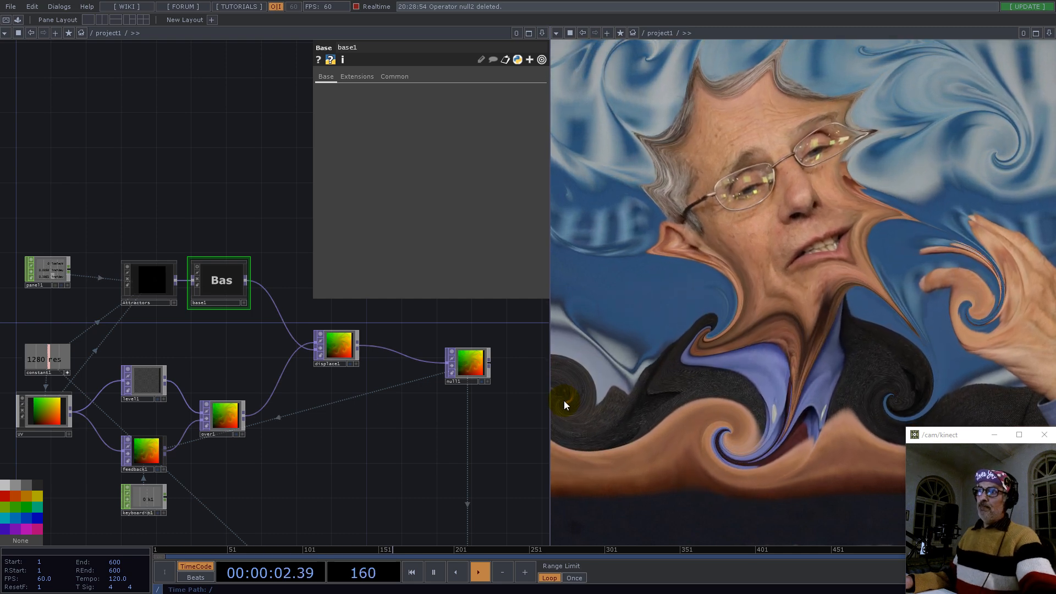
{"action": "middle_click_drag", "start_coordinate": [294, 421], "coordinate": [352, 457]}
{"action": "left_click_drag", "start_coordinate": [395, 449], "coordinate": [272, 336]}
{"action": "scroll", "coordinate": [214, 421], "scroll_direction": "up", "scroll_amount": 5}
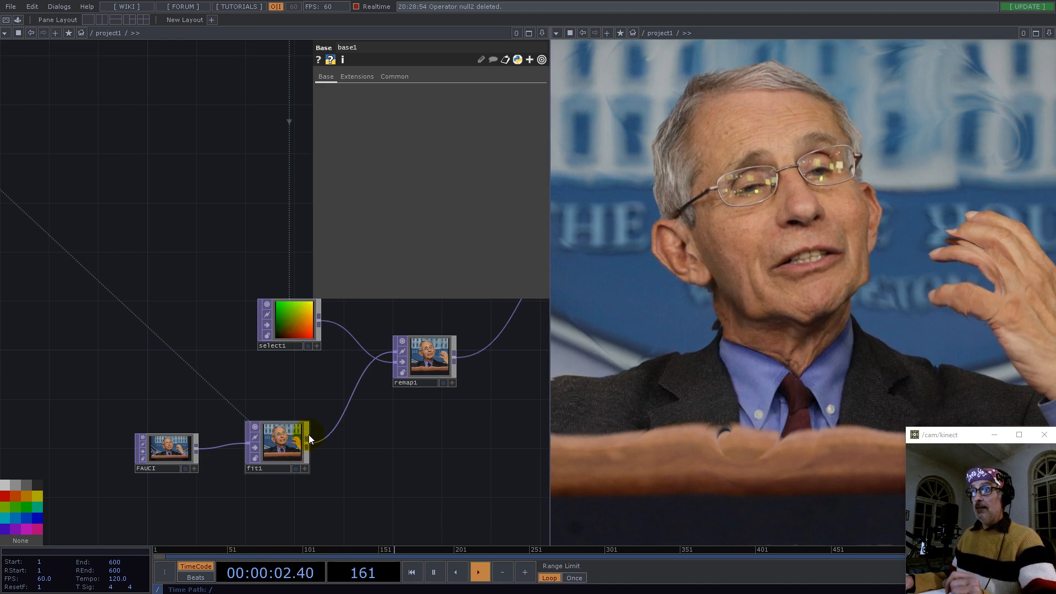
{"action": "left_click_drag", "start_coordinate": [336, 388], "coordinate": [231, 431]}
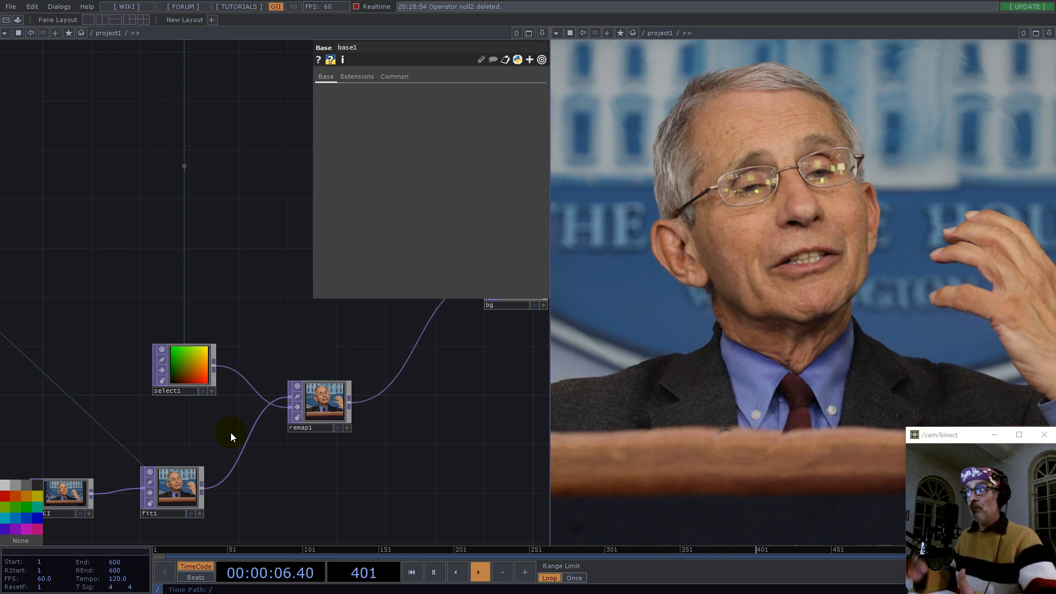
{"action": "mouse_move", "coordinate": [776, 298]}
{"action": "left_mouse_down"}
{"action": "mouse_move", "coordinate": [709, 373]}
{"action": "mouse_move", "coordinate": [749, 325]}
{"action": "left_mouse_up"}
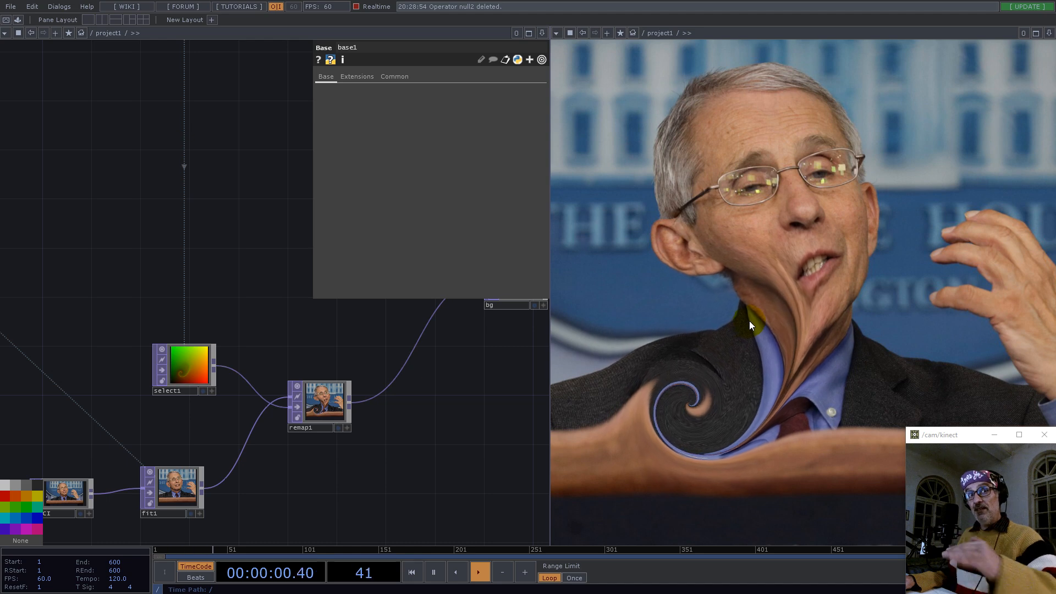
{"action": "mouse_move", "coordinate": [845, 314]}
{"action": "left_mouse_down"}
{"action": "mouse_move", "coordinate": [955, 263]}
{"action": "mouse_move", "coordinate": [923, 166]}
{"action": "mouse_move", "coordinate": [941, 118]}
{"action": "left_mouse_up"}
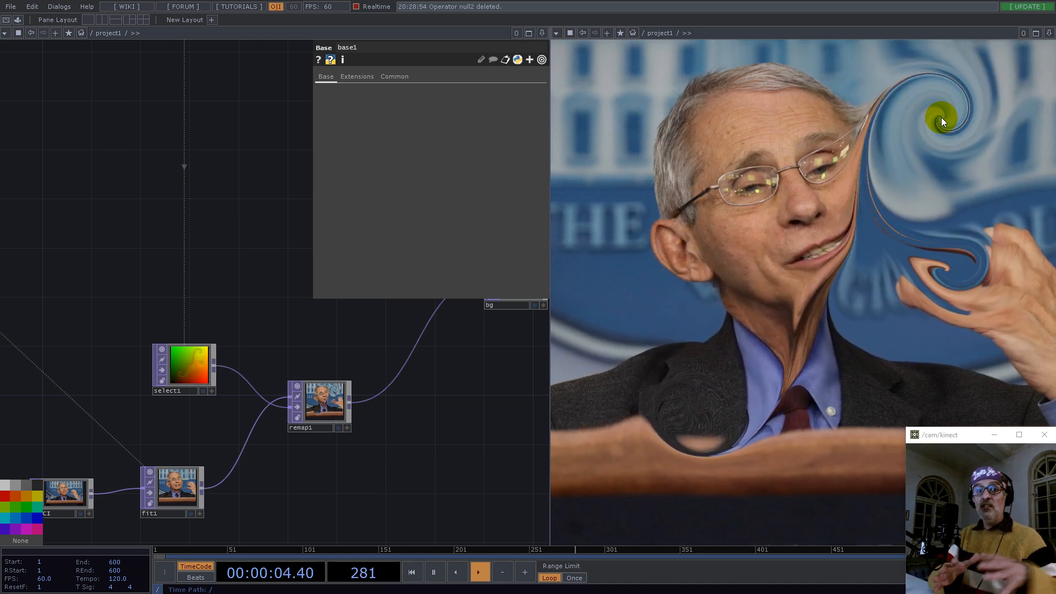
Step: Feed bg directly from select1 instead of remap1, and move remap1 next to fit1
{"action": "scroll", "coordinate": [436, 388], "scroll_direction": "down", "scroll_amount": 5}
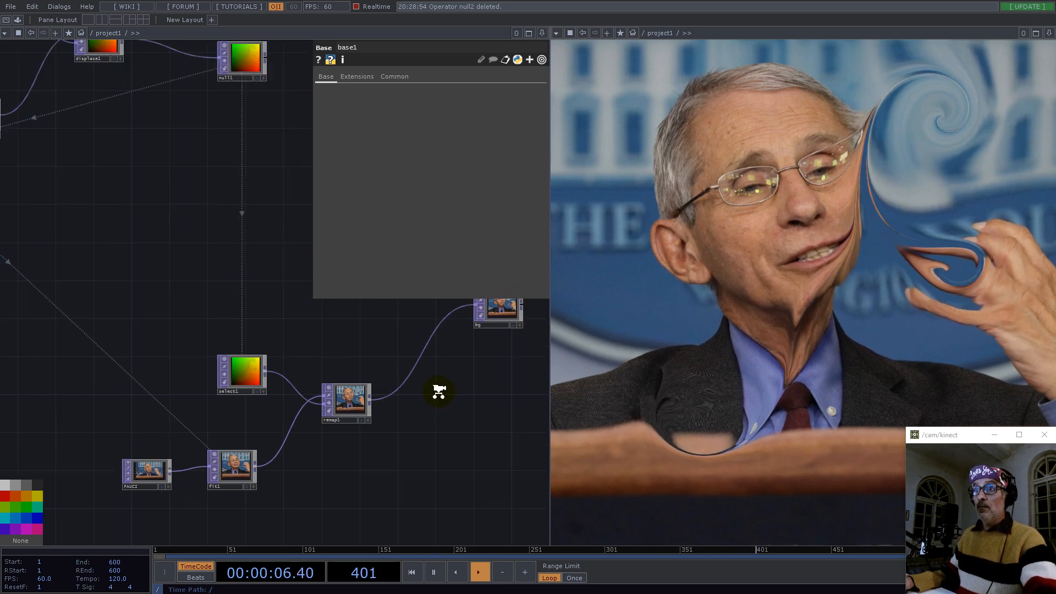
{"action": "scroll", "coordinate": [330, 392], "scroll_direction": "up", "scroll_amount": 3}
{"action": "left_click_drag", "start_coordinate": [315, 420], "coordinate": [395, 316]}
{"action": "scroll", "coordinate": [187, 382], "scroll_direction": "up", "scroll_amount": 10}
{"action": "scroll", "coordinate": [188, 384], "scroll_direction": "down", "scroll_amount": 8}
{"action": "left_click_drag", "start_coordinate": [282, 406], "coordinate": [273, 466]}
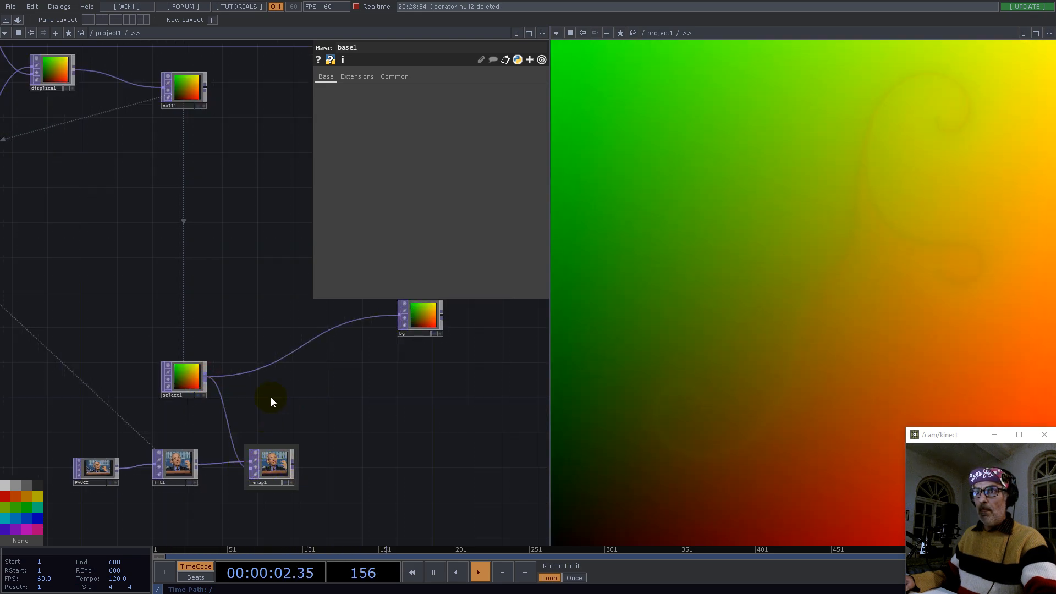
Step: Test the swirling displacement on the UV gradient in the output image
{"action": "left_click_drag", "start_coordinate": [304, 382], "coordinate": [350, 384]}
{"action": "mouse_move", "coordinate": [762, 329]}
{"action": "left_mouse_down"}
{"action": "mouse_move", "coordinate": [711, 236]}
{"action": "mouse_move", "coordinate": [833, 265]}
{"action": "mouse_move", "coordinate": [745, 373]}
{"action": "mouse_move", "coordinate": [731, 288]}
{"action": "mouse_move", "coordinate": [768, 429]}
{"action": "left_mouse_up"}
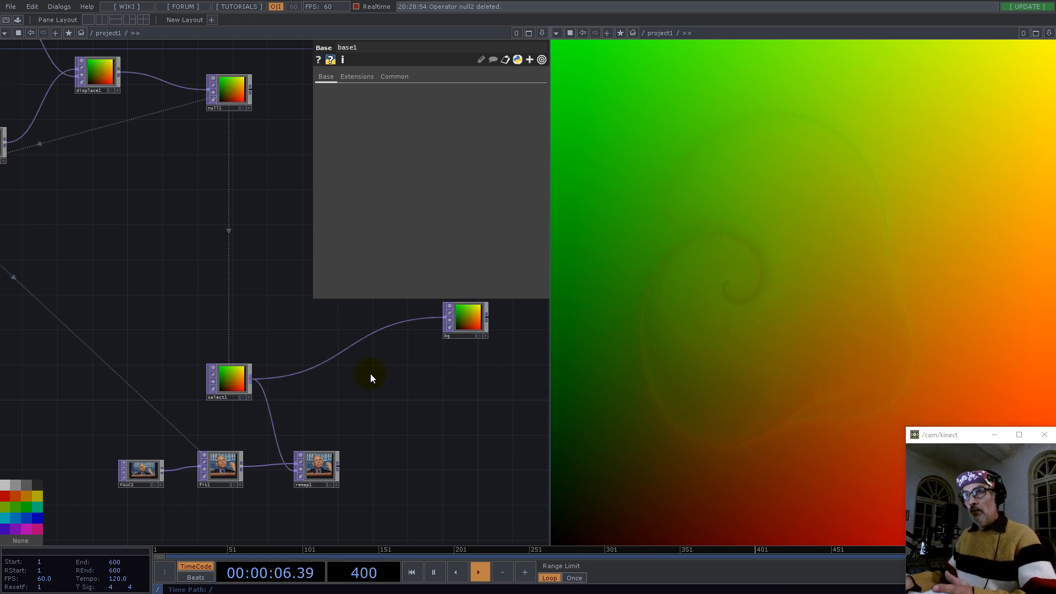
Step: Branch a Math TOP off select1's output and place it just above select1
{"action": "right_click", "coordinate": [252, 378]}
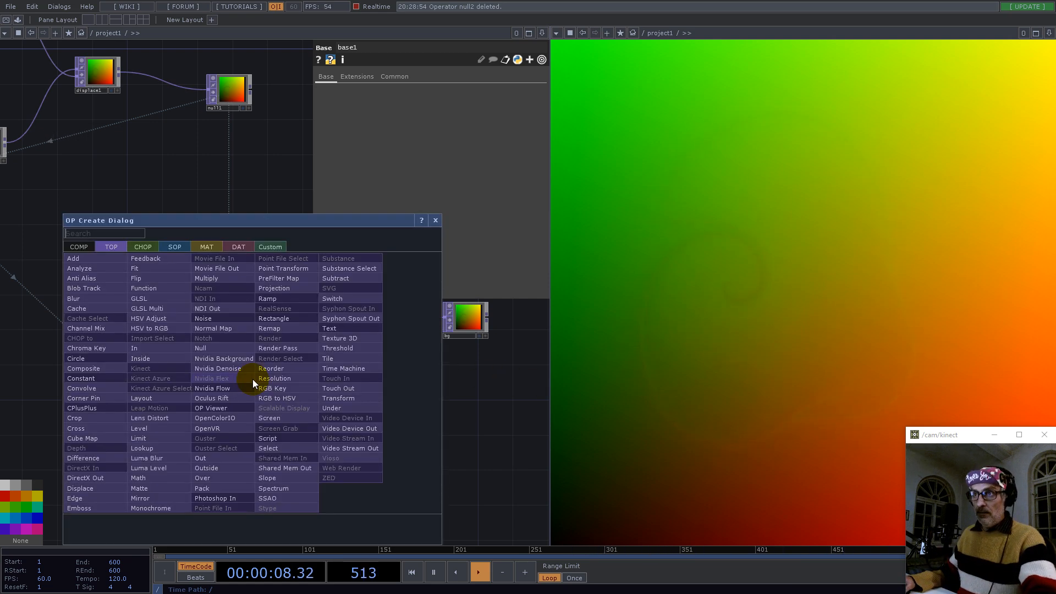
{"action": "type", "text": "mat"}
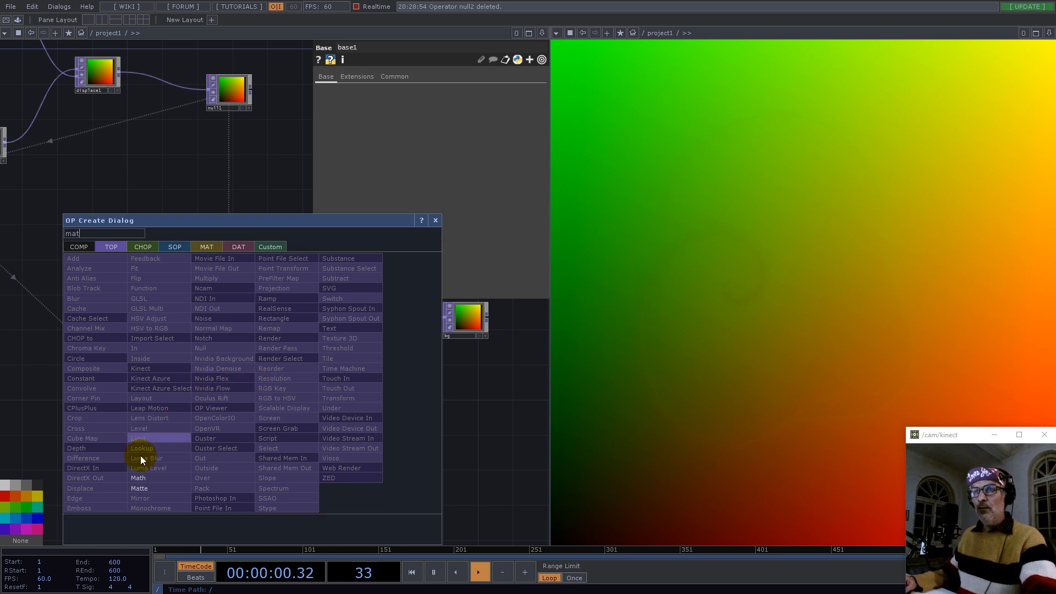
{"action": "left_click", "coordinate": [138, 478]}
{"action": "left_click", "coordinate": [293, 345]}
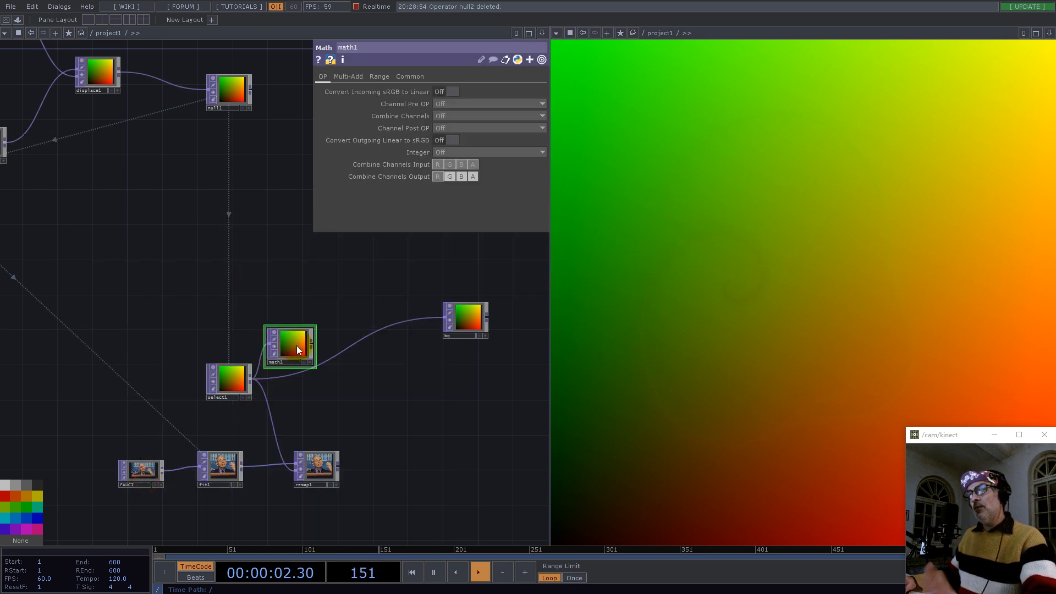
Step: Set math1 to combine channels by Average, using only red and green as inputs
{"action": "scroll", "coordinate": [297, 344], "scroll_direction": "up", "scroll_amount": 5}
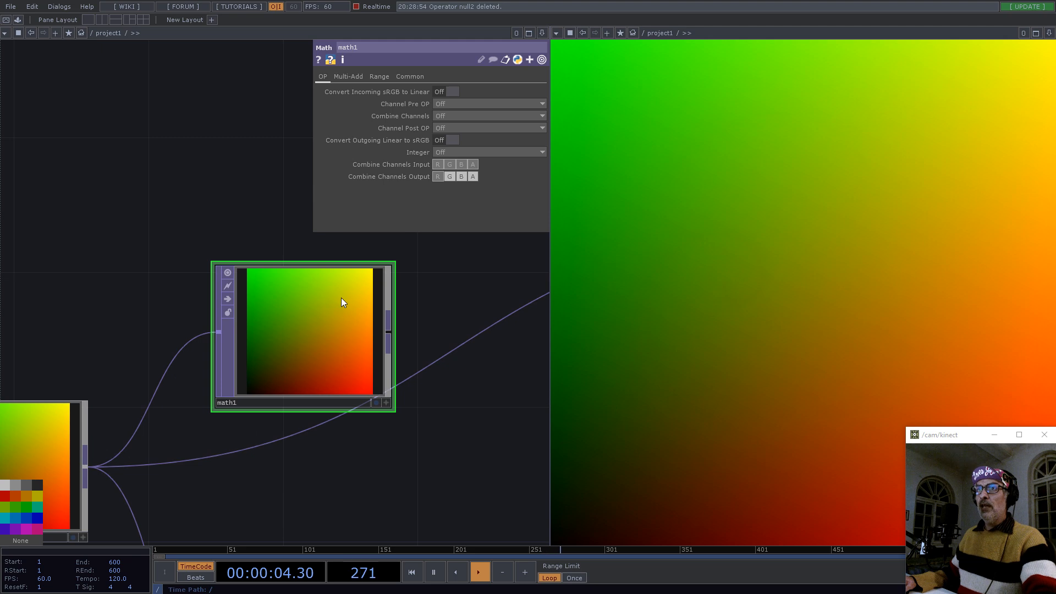
{"action": "left_click", "coordinate": [447, 115]}
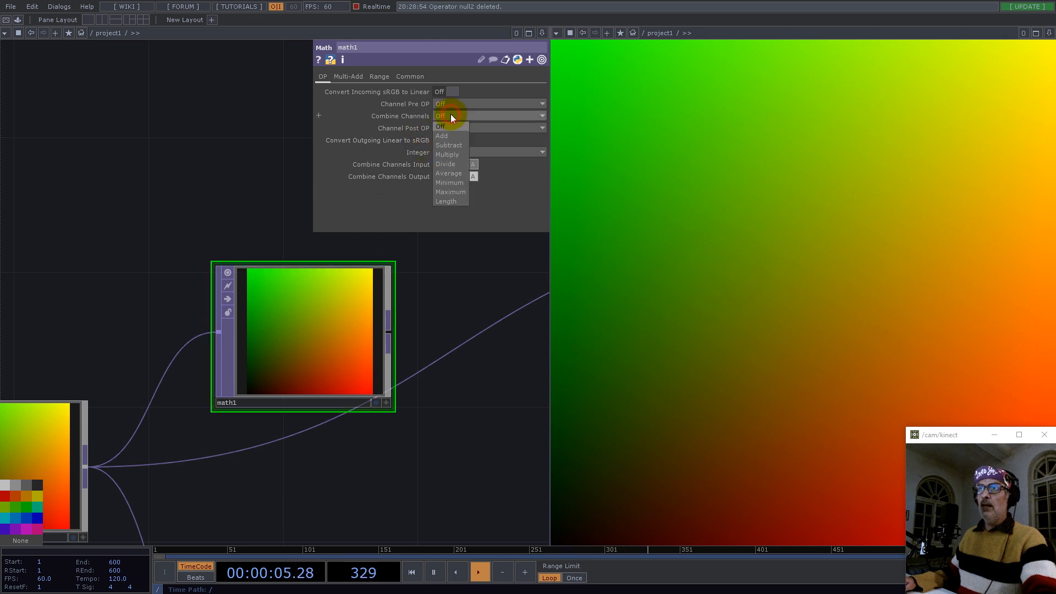
{"action": "left_click", "coordinate": [450, 174]}
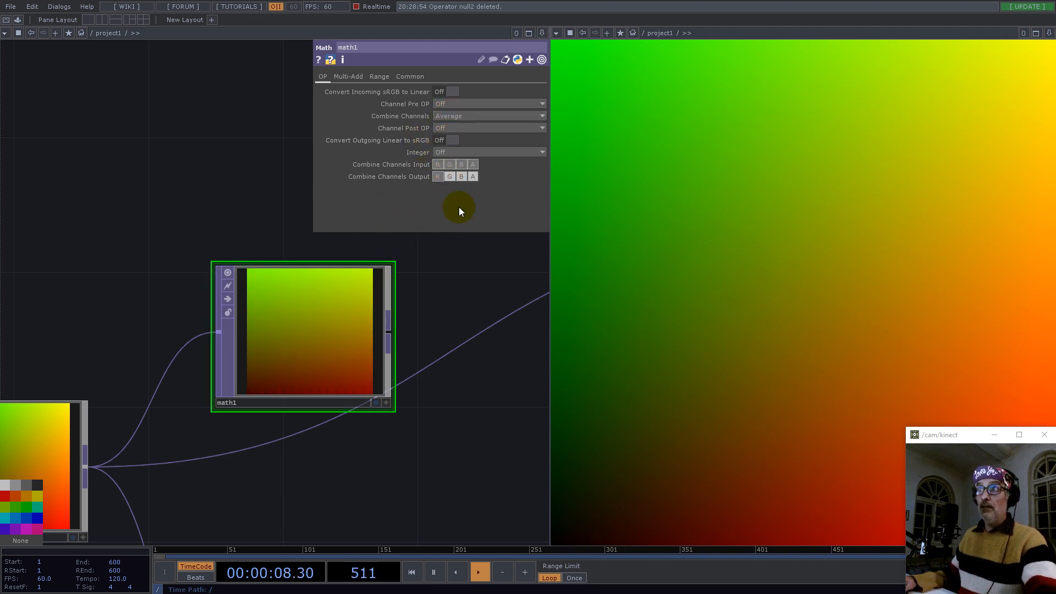
{"action": "left_click", "coordinate": [473, 165]}
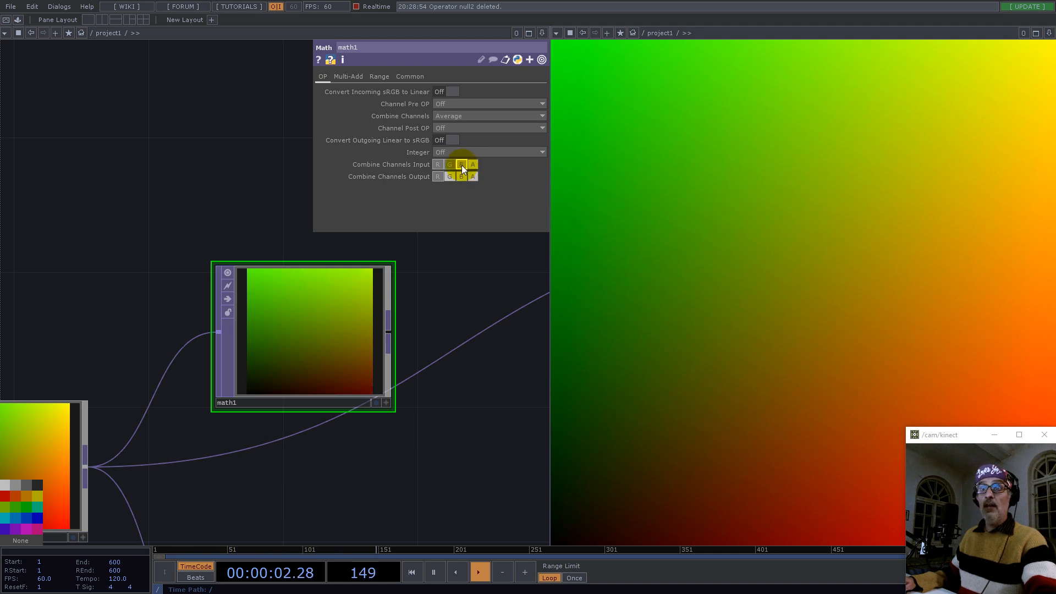
{"action": "scroll", "coordinate": [247, 398], "scroll_direction": "down", "scroll_amount": 5}
{"action": "middle_click", "coordinate": [150, 420]}
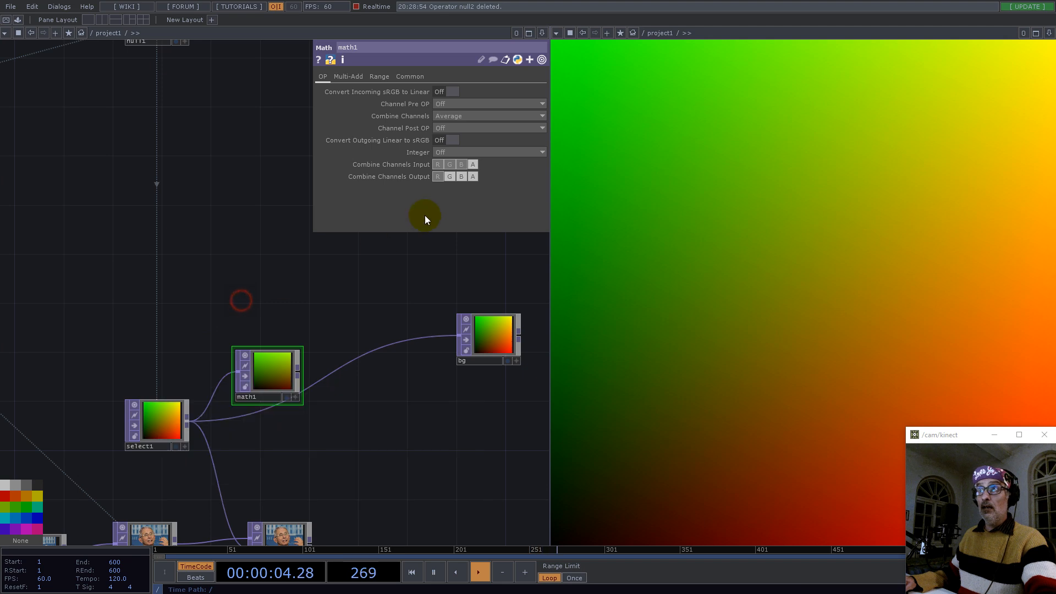
{"action": "left_click", "coordinate": [462, 165]}
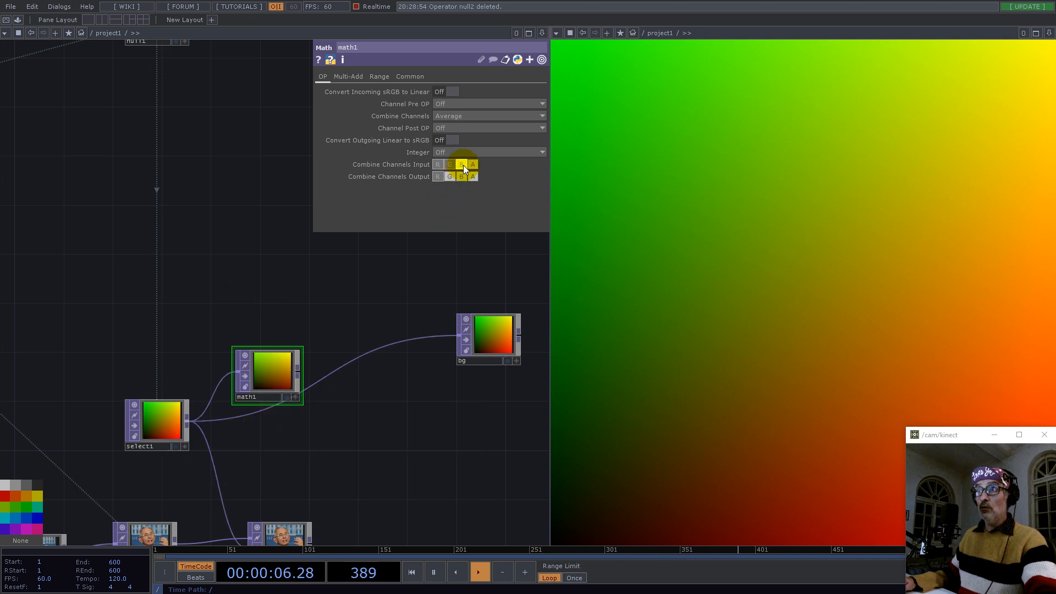
{"action": "left_click_drag", "start_coordinate": [293, 269], "coordinate": [360, 295]}
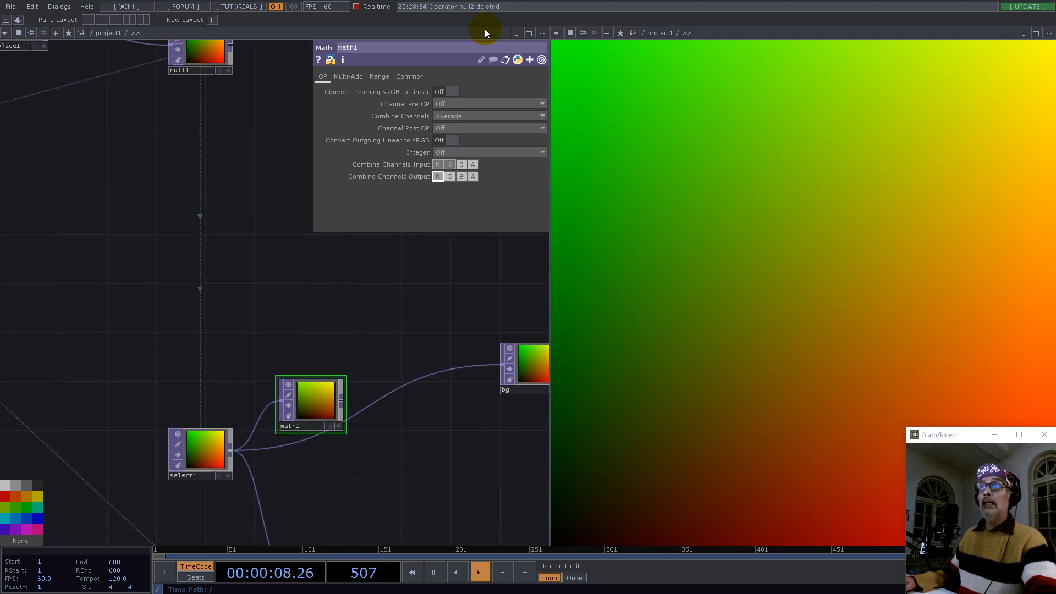
Step: Set math1's pixel format to 32-bit float (Mono)
{"action": "left_click", "coordinate": [421, 77]}
{"action": "left_click", "coordinate": [466, 213]}
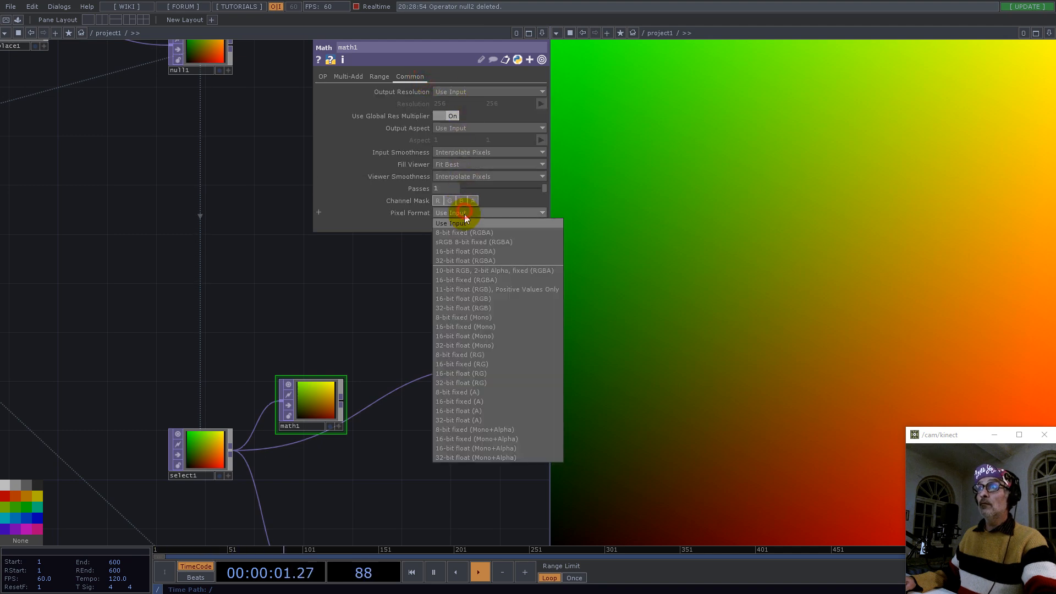
{"action": "left_click", "coordinate": [477, 346]}
{"action": "left_click", "coordinate": [323, 77]}
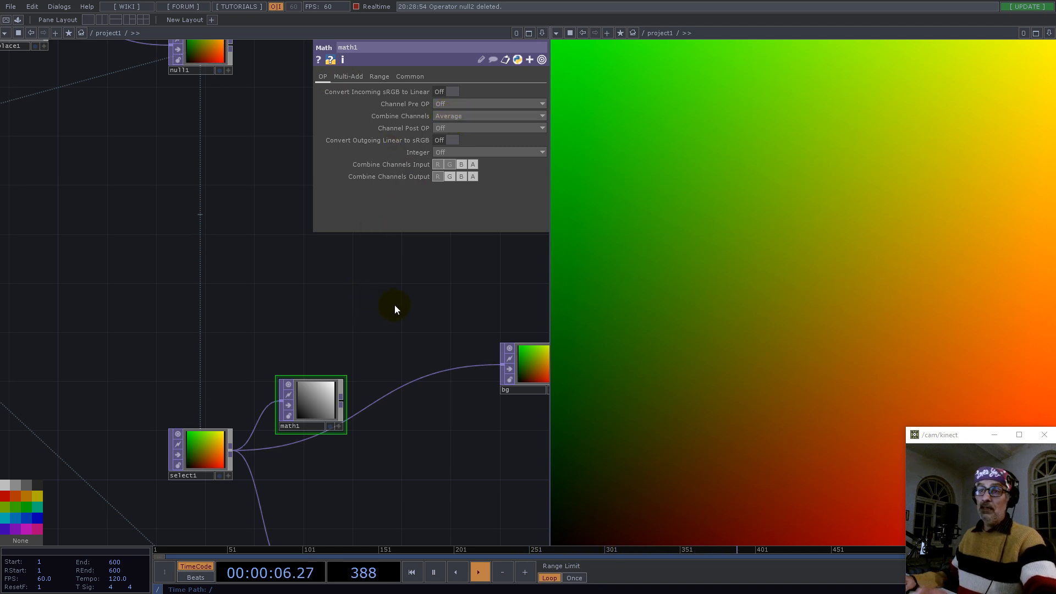
Step: Swirl the output image and examine the distortion in math1's grayscale result
{"action": "mouse_move", "coordinate": [718, 304]}
{"action": "left_mouse_down"}
{"action": "mouse_move", "coordinate": [716, 242]}
{"action": "mouse_move", "coordinate": [821, 404]}
{"action": "mouse_move", "coordinate": [864, 239]}
{"action": "mouse_move", "coordinate": [810, 358]}
{"action": "mouse_move", "coordinate": [849, 308]}
{"action": "mouse_move", "coordinate": [792, 215]}
{"action": "left_mouse_up"}
{"action": "scroll", "coordinate": [336, 399], "scroll_direction": "up", "scroll_amount": 8}
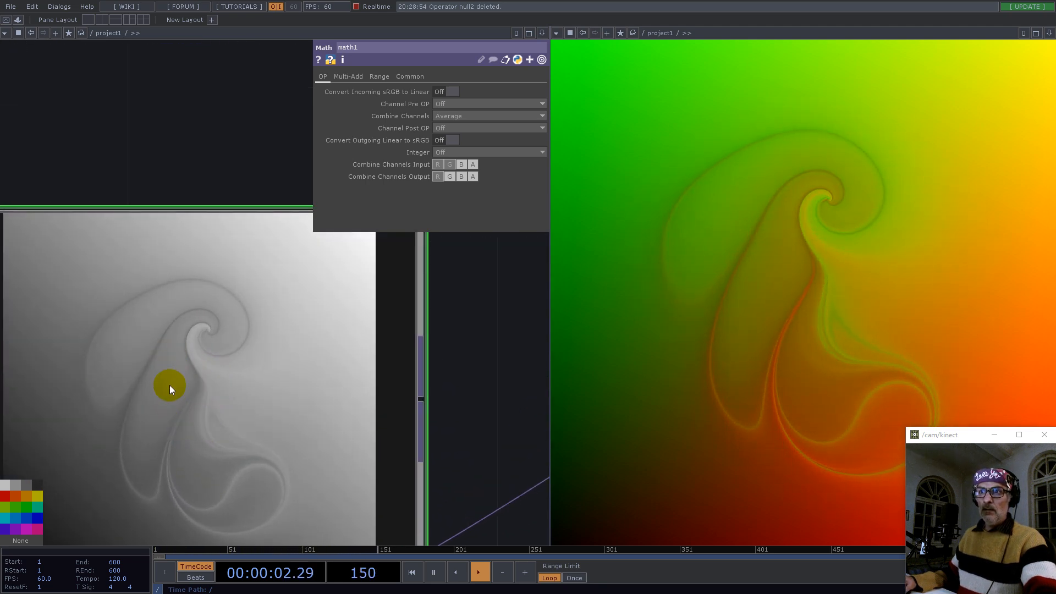
{"action": "scroll", "coordinate": [246, 391], "scroll_direction": "down", "scroll_amount": 8}
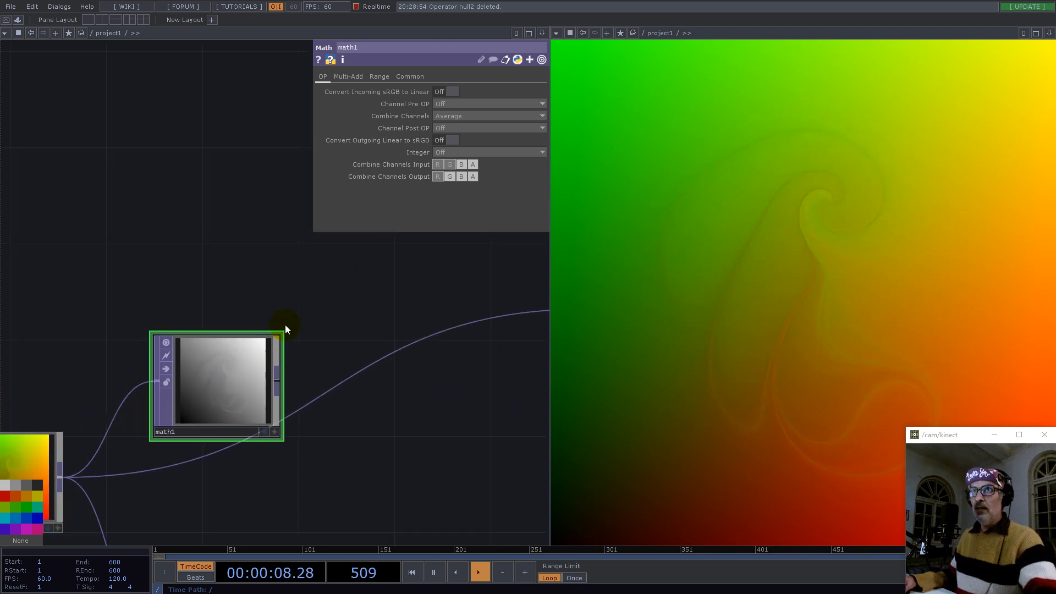
Step: Add the NormalMap_TOP component from the palette and place it below bg
{"action": "left_click", "coordinate": [18, 20]}
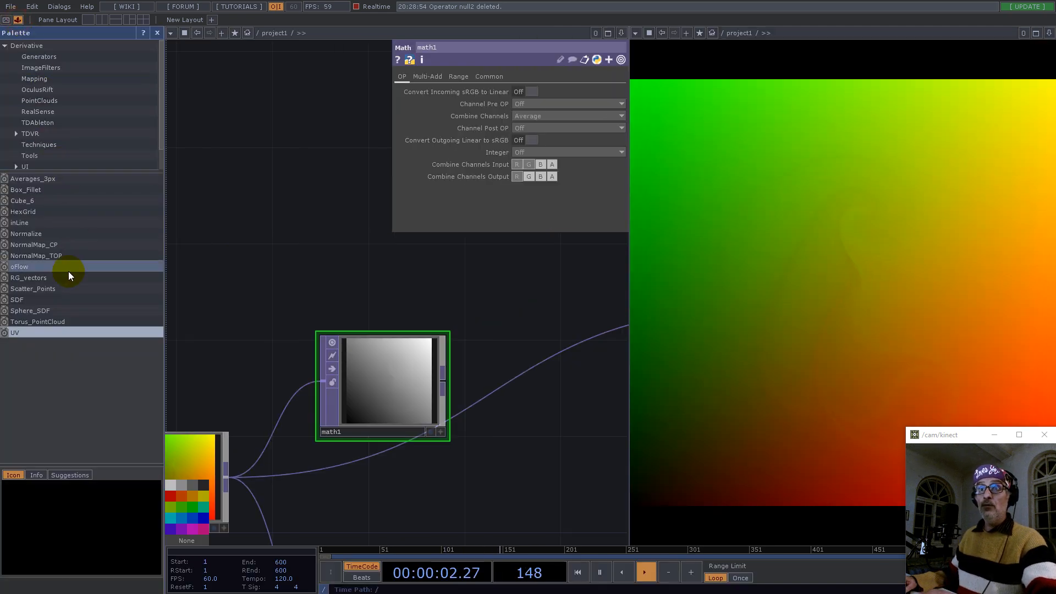
{"action": "left_click", "coordinate": [34, 248]}
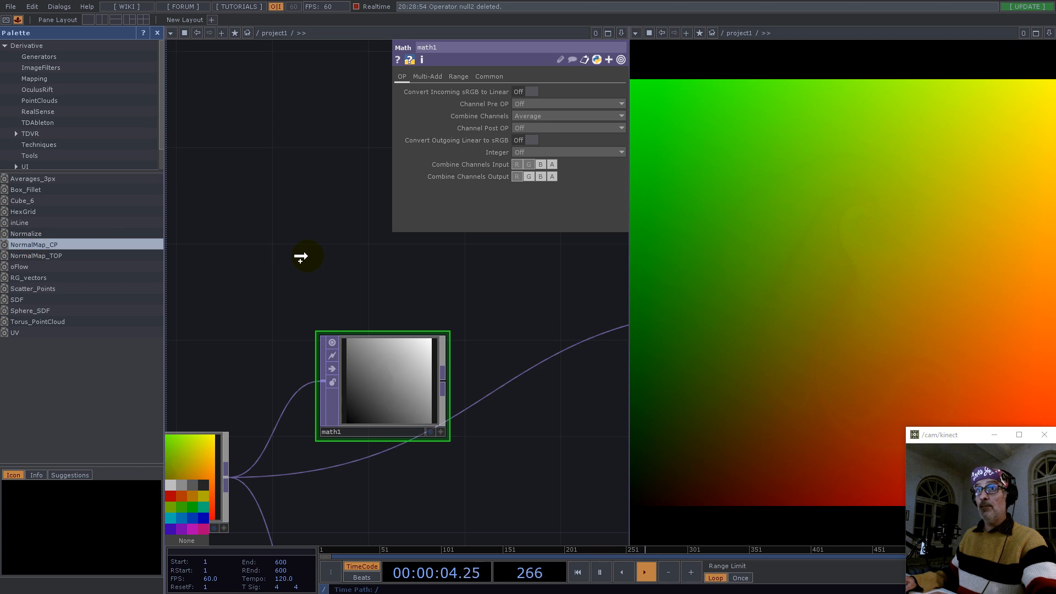
{"action": "left_click_drag", "start_coordinate": [53, 257], "coordinate": [301, 255]}
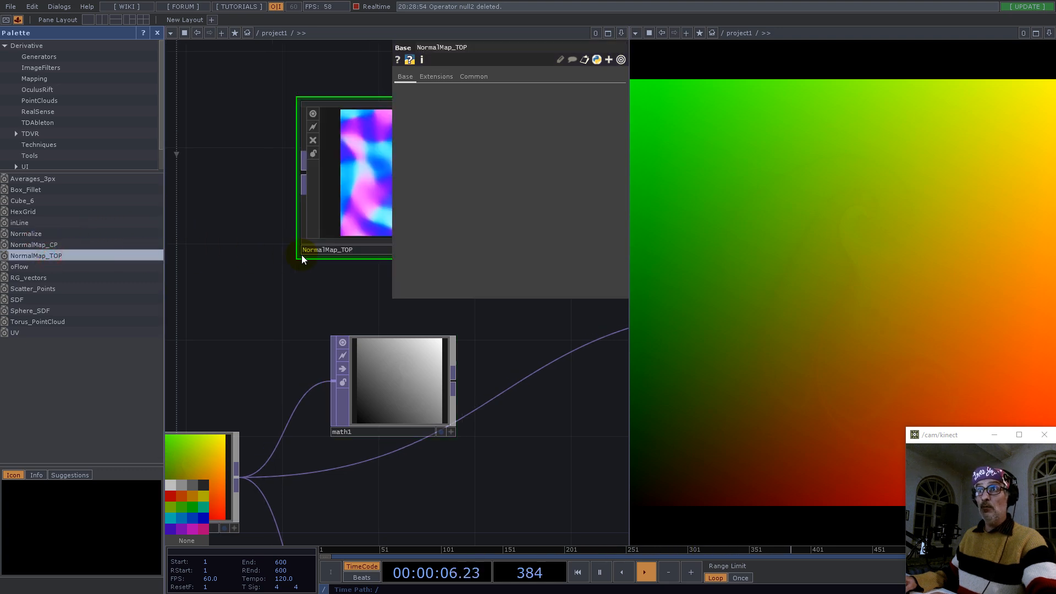
{"action": "left_click", "coordinate": [159, 34]}
{"action": "scroll", "coordinate": [130, 222], "scroll_direction": "down", "scroll_amount": 6}
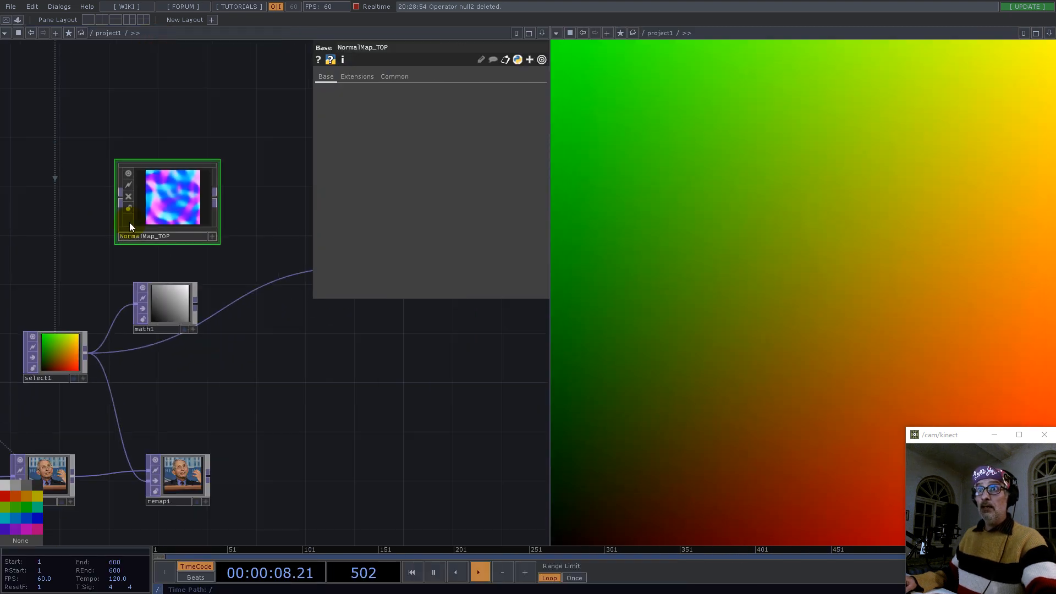
{"action": "left_click_drag", "start_coordinate": [148, 215], "coordinate": [265, 358]}
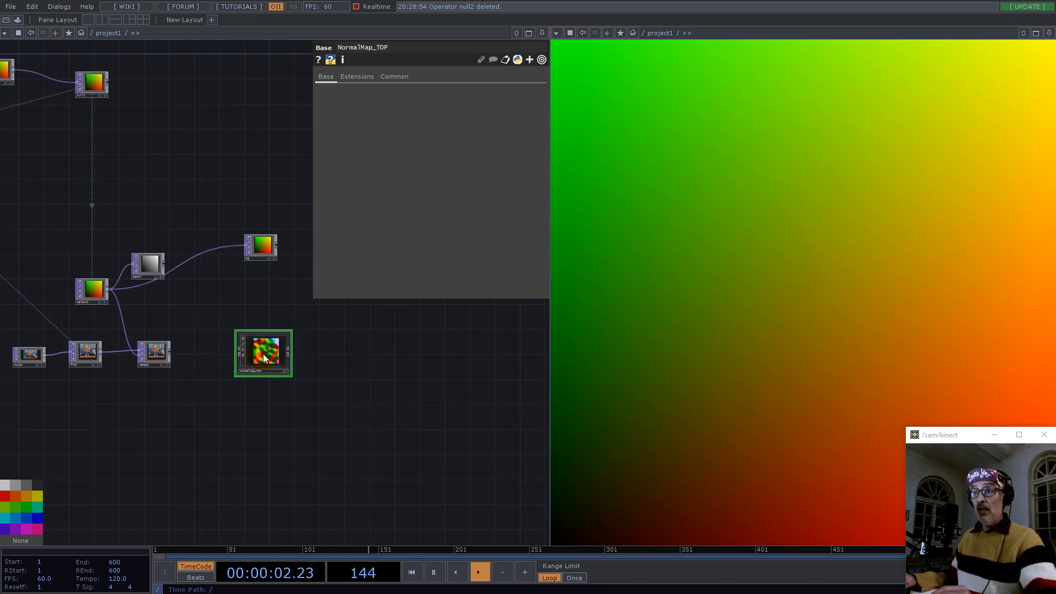
{"action": "scroll", "coordinate": [264, 358], "scroll_direction": "up", "scroll_amount": 3}
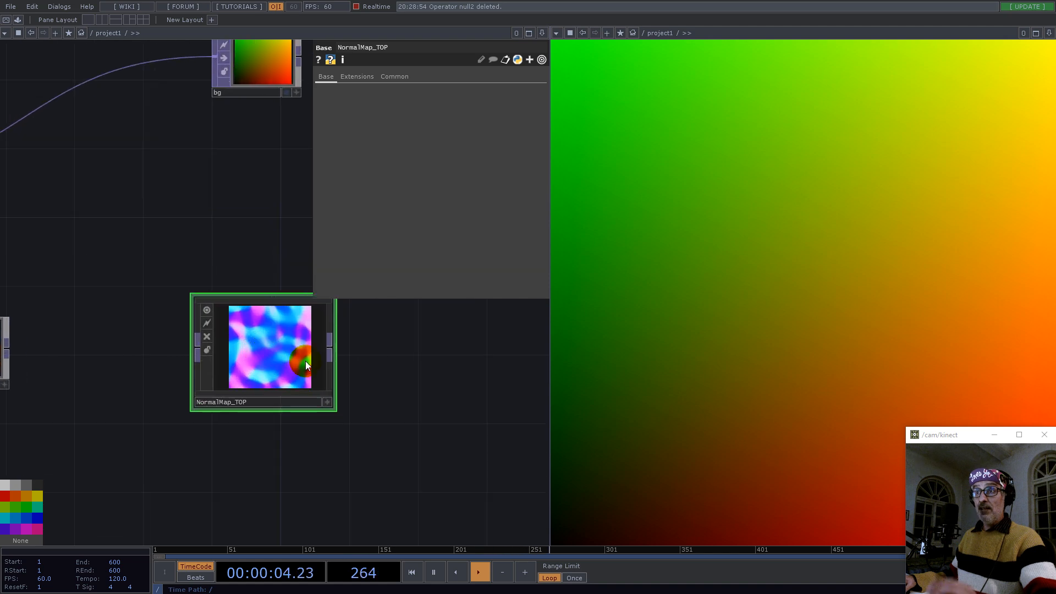
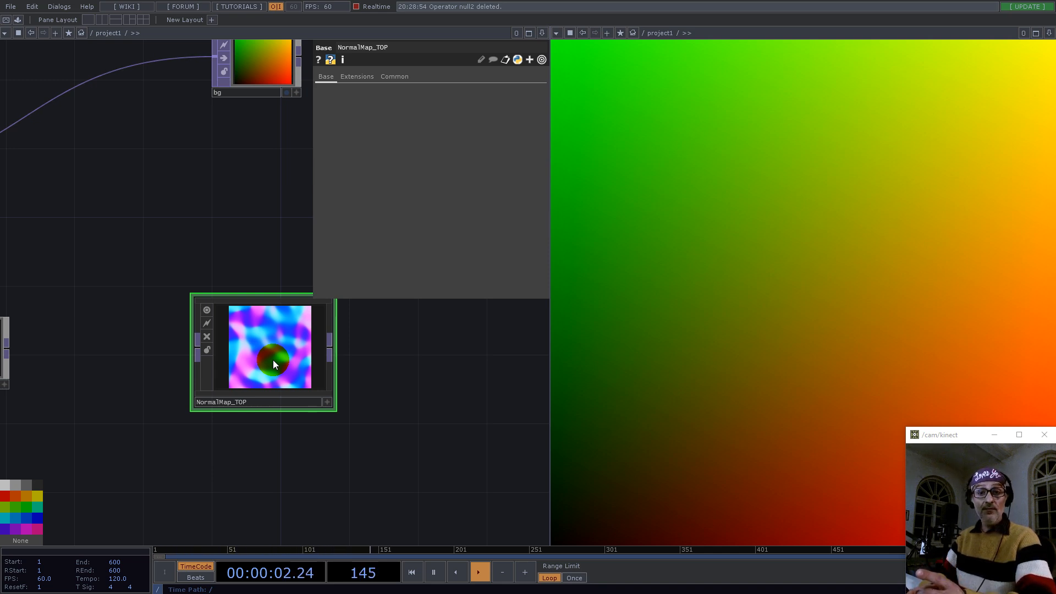
Step: Move NormalMap_TOP beside math1, connect math1 into it, and check the swirl's normal map
{"action": "scroll", "coordinate": [347, 402], "scroll_direction": "down", "scroll_amount": 6}
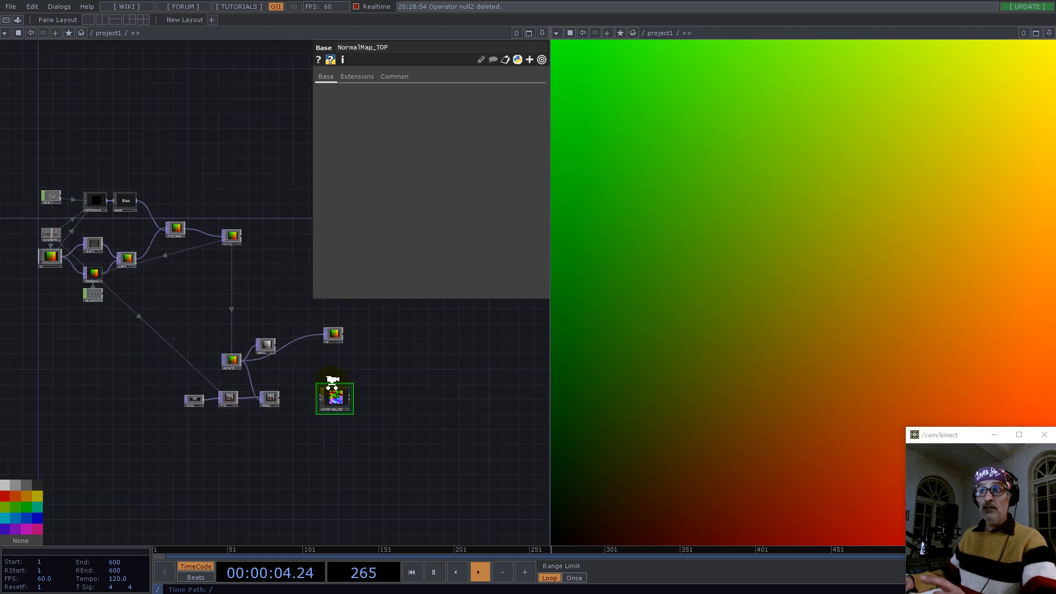
{"action": "left_click_drag", "start_coordinate": [331, 385], "coordinate": [301, 350]}
{"action": "scroll", "coordinate": [302, 349], "scroll_direction": "up", "scroll_amount": 6}
{"action": "left_click_drag", "start_coordinate": [226, 347], "coordinate": [264, 385]}
{"action": "scroll", "coordinate": [308, 388], "scroll_direction": "up", "scroll_amount": 4}
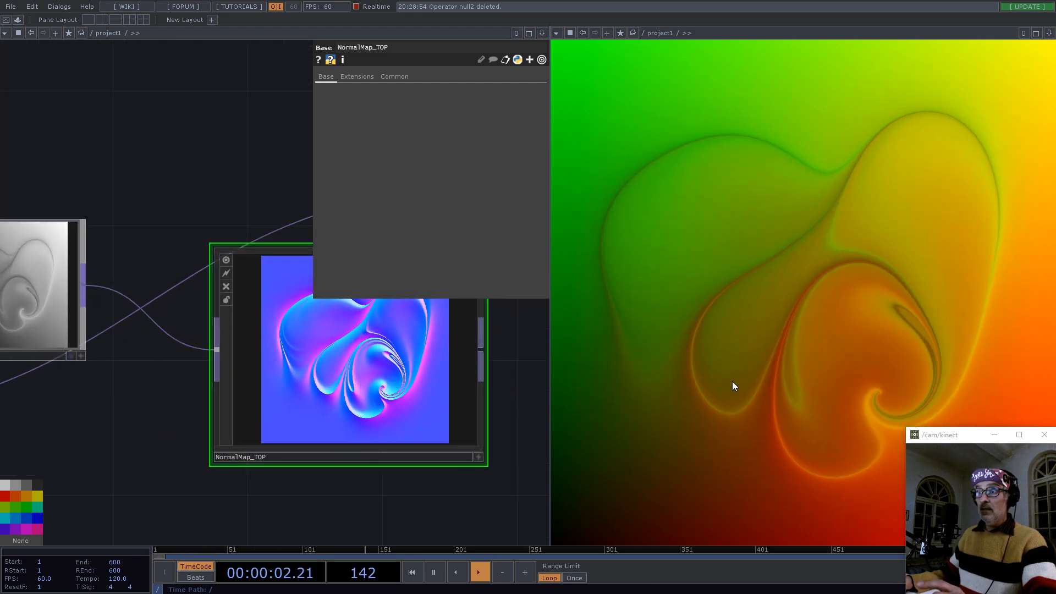
{"action": "scroll", "coordinate": [360, 383], "scroll_direction": "up", "scroll_amount": 8}
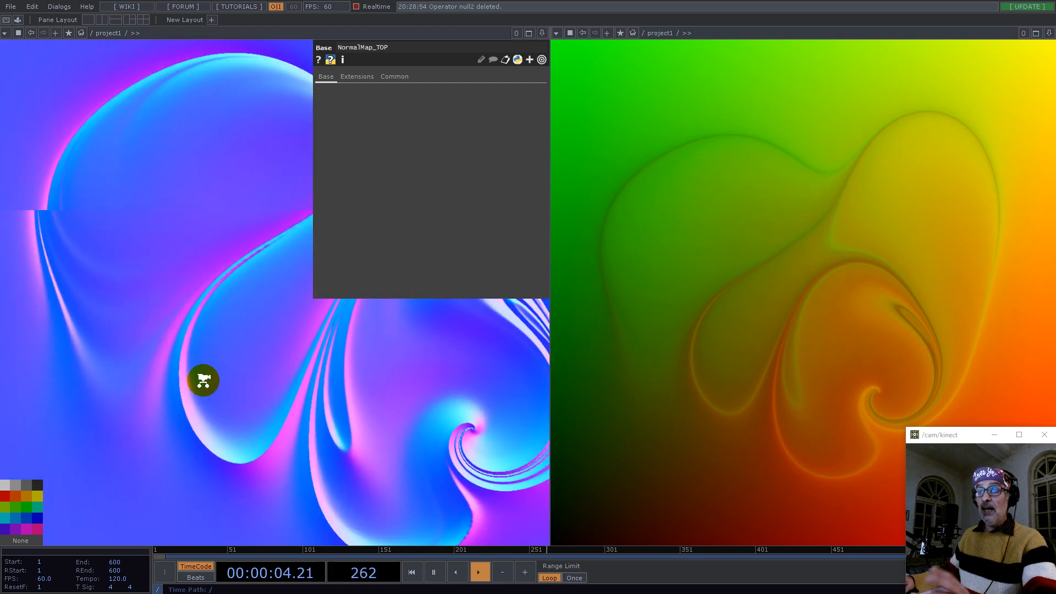
{"action": "scroll", "coordinate": [247, 393], "scroll_direction": "down", "scroll_amount": 8}
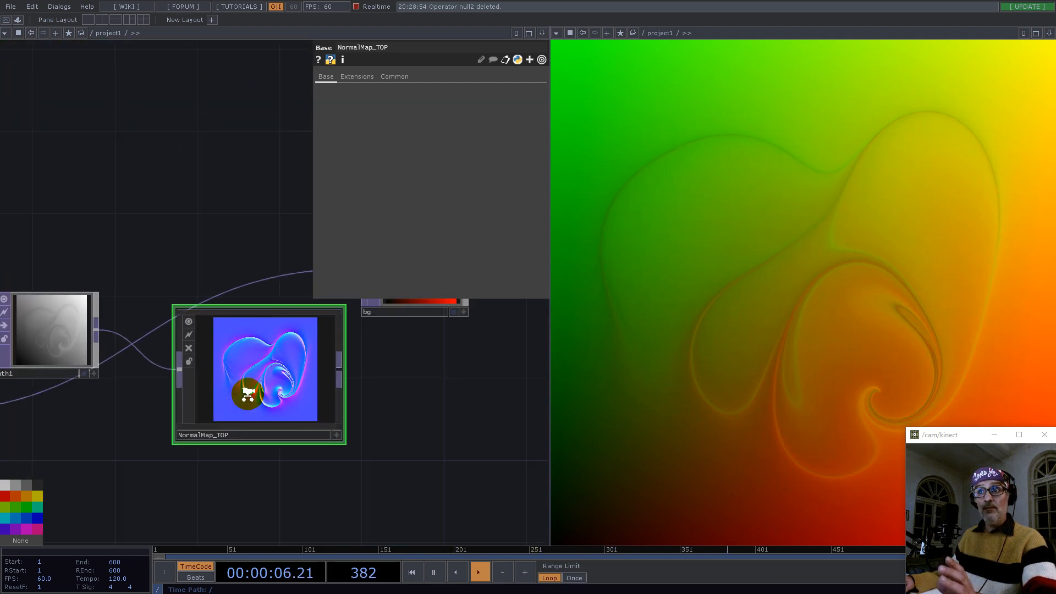
Step: Feed bg from NormalMap_TOP instead of select1 and line NormalMap_TOP up between math1 and bg
{"action": "scroll", "coordinate": [247, 393], "scroll_direction": "down", "scroll_amount": 3}
{"action": "left_click", "coordinate": [357, 342]}
{"action": "left_click_drag", "start_coordinate": [302, 390], "coordinate": [304, 365]}
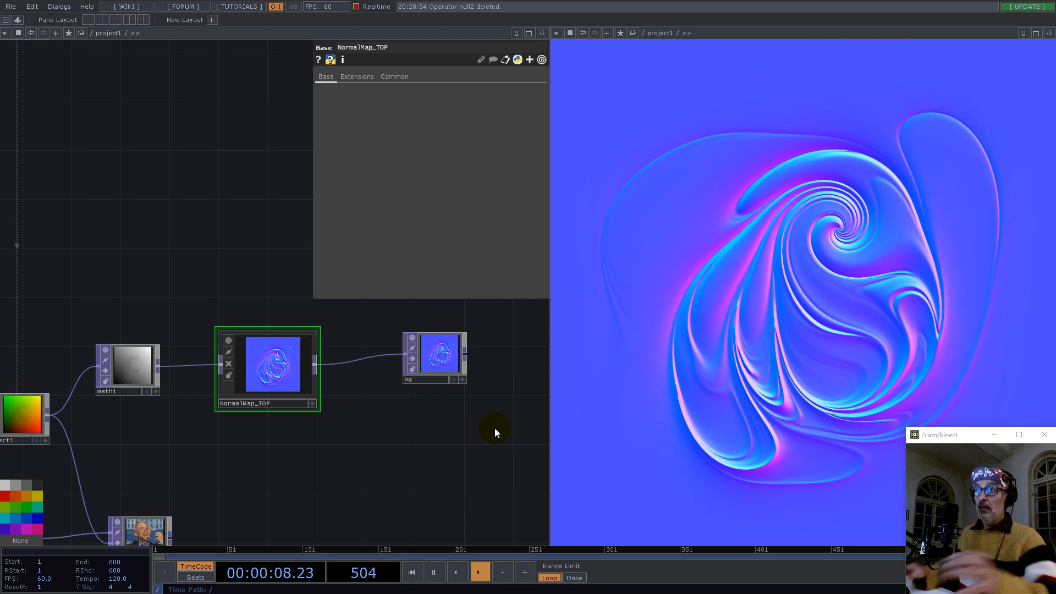
Step: Create a Noise TOP below bg and connect NormalMap_TOP's output to its input
{"action": "double_click", "coordinate": [358, 457]}
{"action": "type", "text": "noise"}
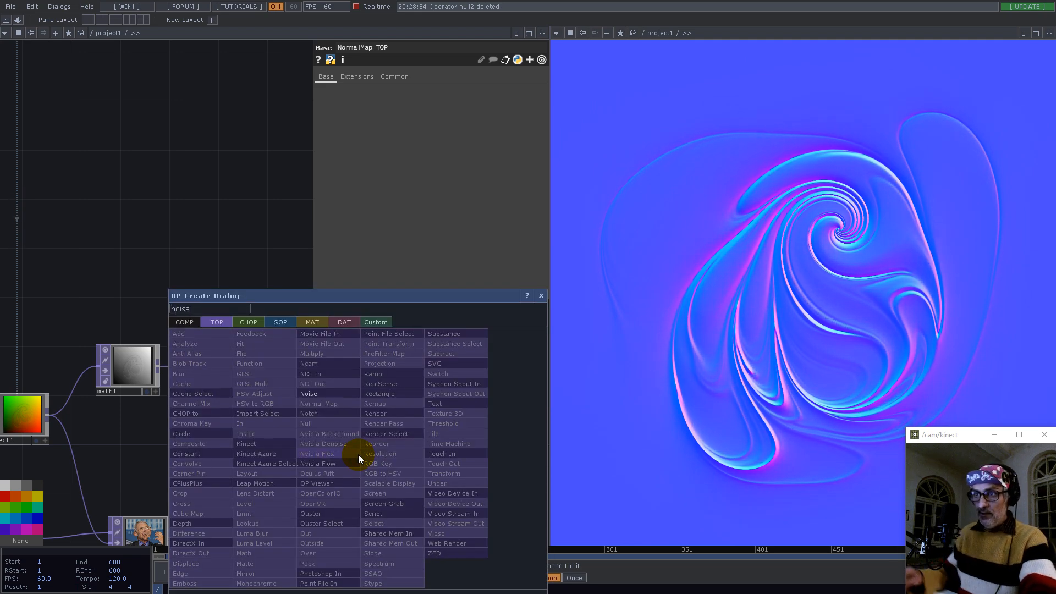
{"action": "left_click", "coordinate": [316, 394]}
{"action": "left_click", "coordinate": [394, 438]}
{"action": "left_click_drag", "start_coordinate": [315, 364], "coordinate": [365, 432]}
{"action": "scroll", "coordinate": [428, 441], "scroll_direction": "down", "scroll_amount": 10}
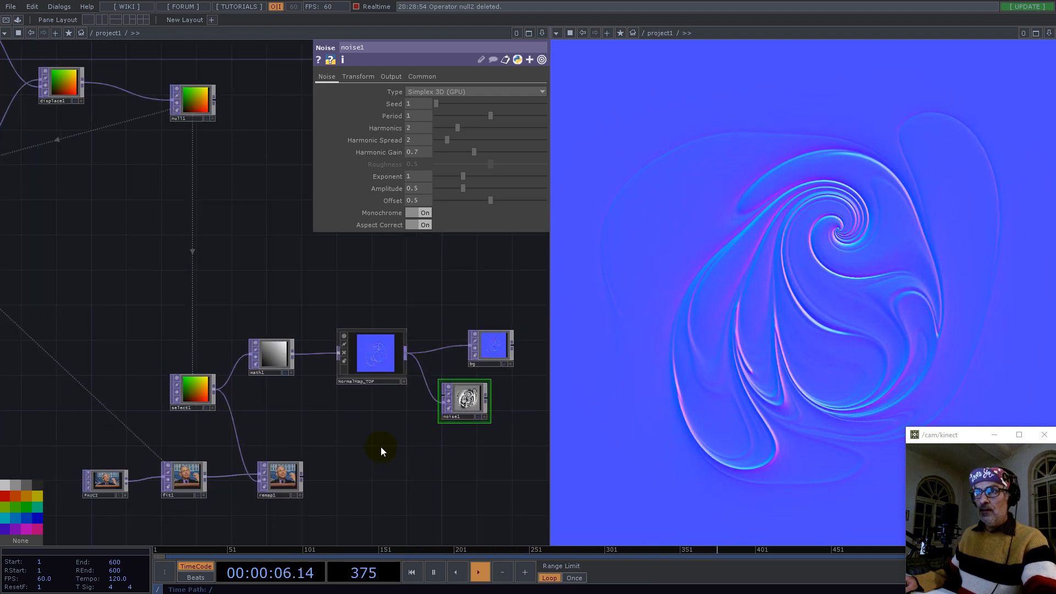
Step: Export constant1's res channel to noise1's resolution and set its pixel format to 32-bit float (RGB)
{"action": "left_click_drag", "start_coordinate": [75, 265], "coordinate": [400, 103]}
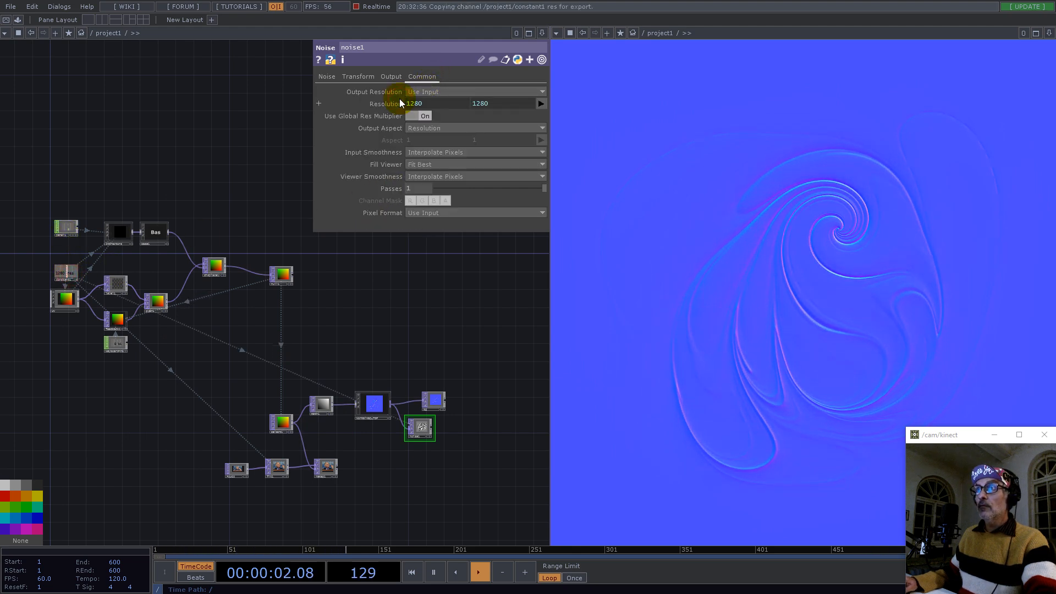
{"action": "scroll", "coordinate": [447, 467], "scroll_direction": "up", "scroll_amount": 3}
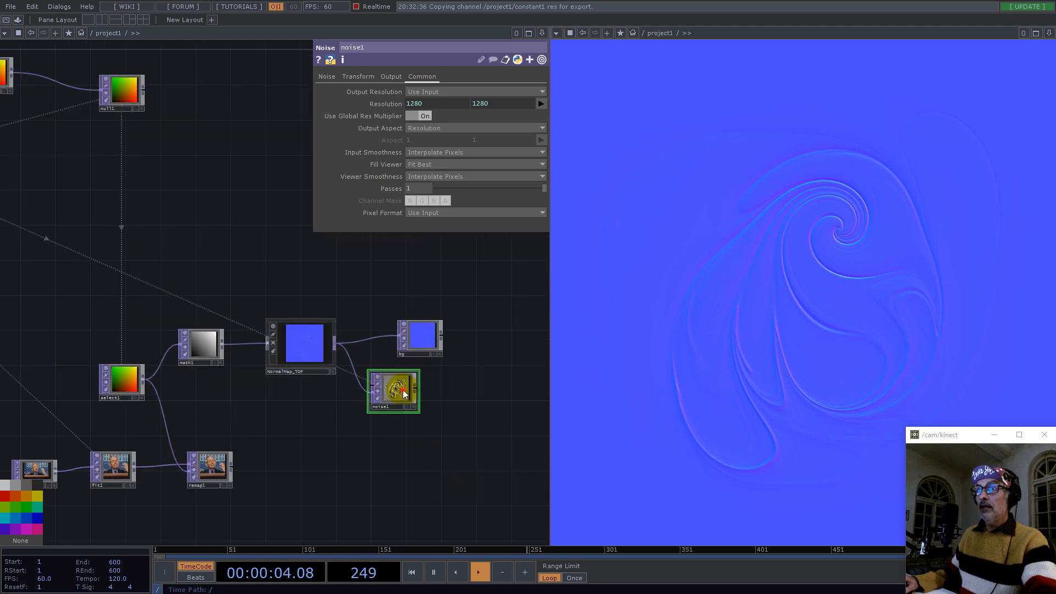
{"action": "left_click_drag", "start_coordinate": [403, 390], "coordinate": [403, 407]}
{"action": "left_click", "coordinate": [454, 212]}
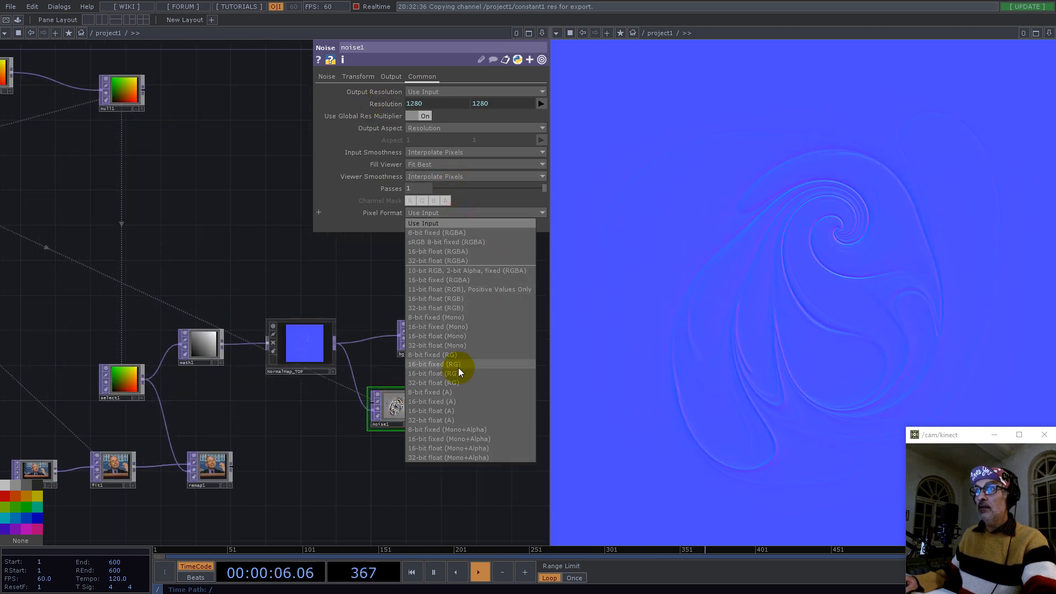
{"action": "left_click", "coordinate": [455, 308]}
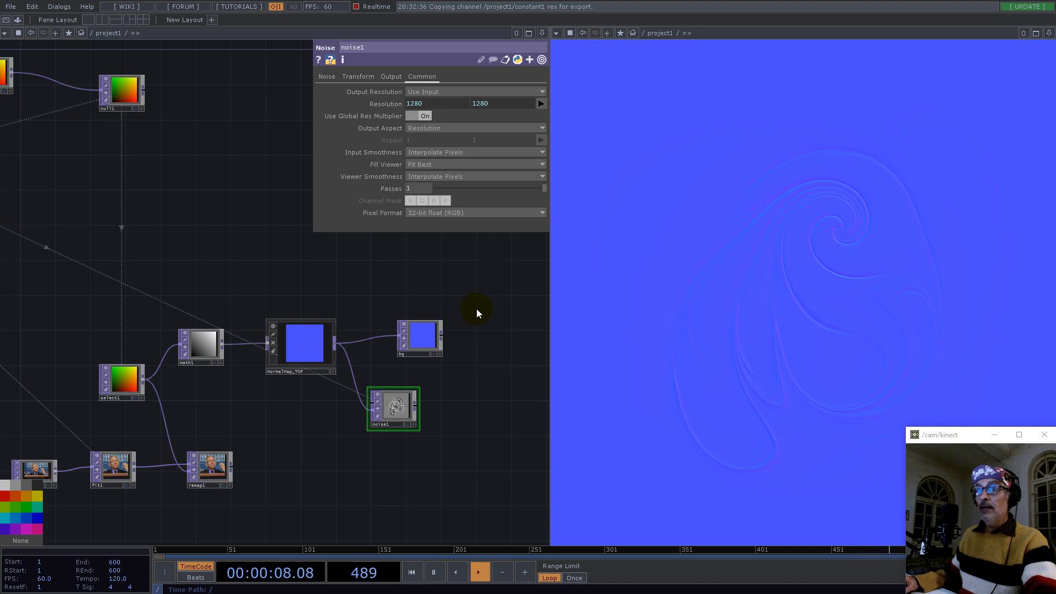
Step: Turn off Monochrome on noise1 and move bg farther from NormalMap_TOP
{"action": "left_click", "coordinate": [328, 77]}
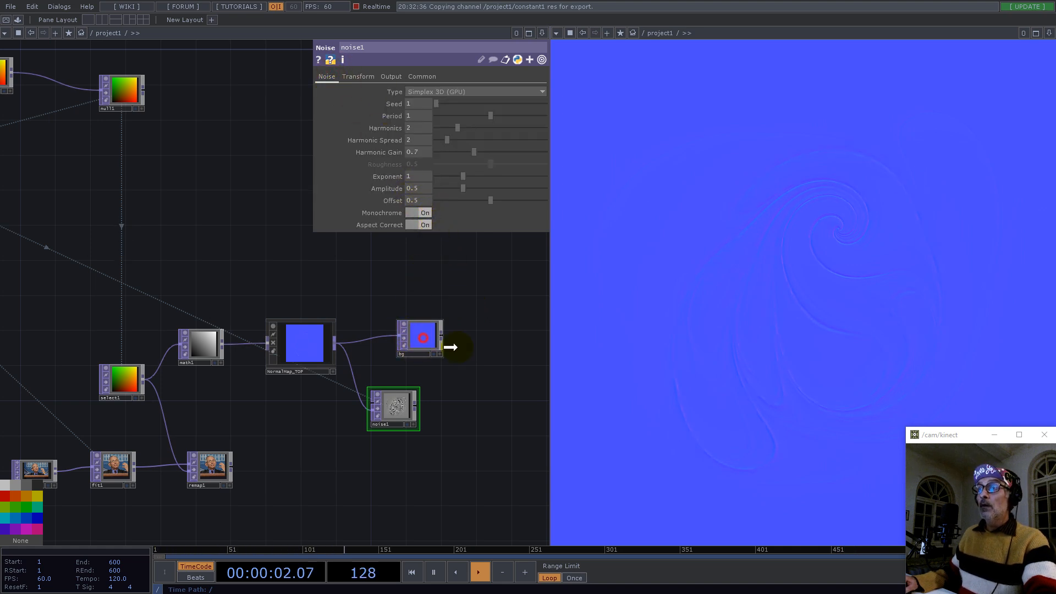
{"action": "left_click_drag", "start_coordinate": [450, 347], "coordinate": [485, 356]}
{"action": "left_click", "coordinate": [424, 212]}
Step: Feed bg from noise1 and reposition noise1 between NormalMap_TOP and bg
{"action": "left_click", "coordinate": [424, 77]}
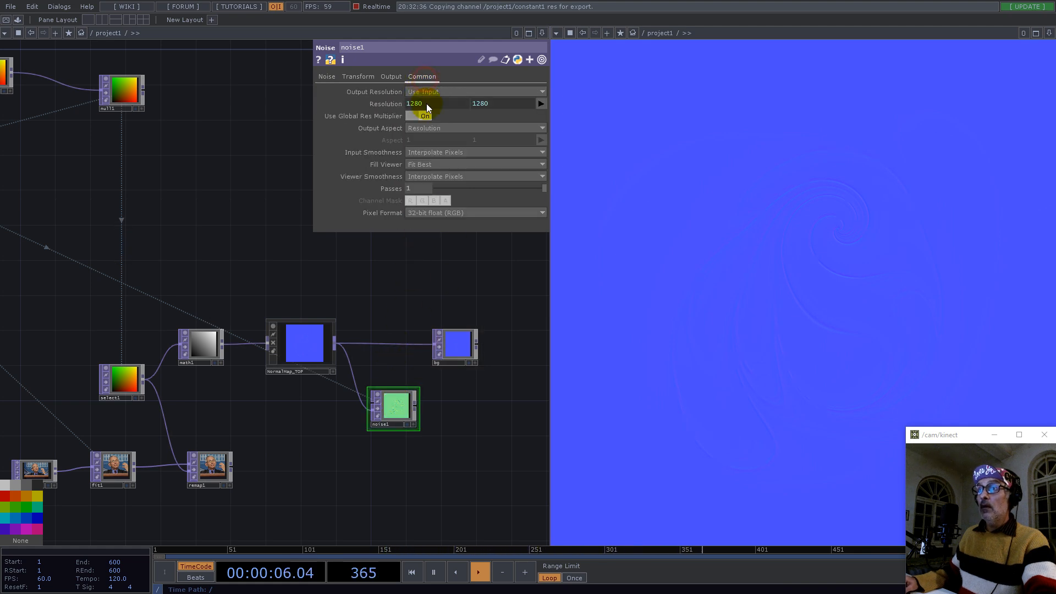
{"action": "scroll", "coordinate": [420, 397], "scroll_direction": "up", "scroll_amount": 4}
{"action": "scroll", "coordinate": [418, 403], "scroll_direction": "down", "scroll_amount": 3}
{"action": "scroll", "coordinate": [418, 403], "scroll_direction": "down", "scroll_amount": 2}
{"action": "left_click_drag", "start_coordinate": [413, 406], "coordinate": [481, 346]}
{"action": "left_click", "coordinate": [388, 407]}
{"action": "left_click_drag", "start_coordinate": [389, 407], "coordinate": [397, 380]}
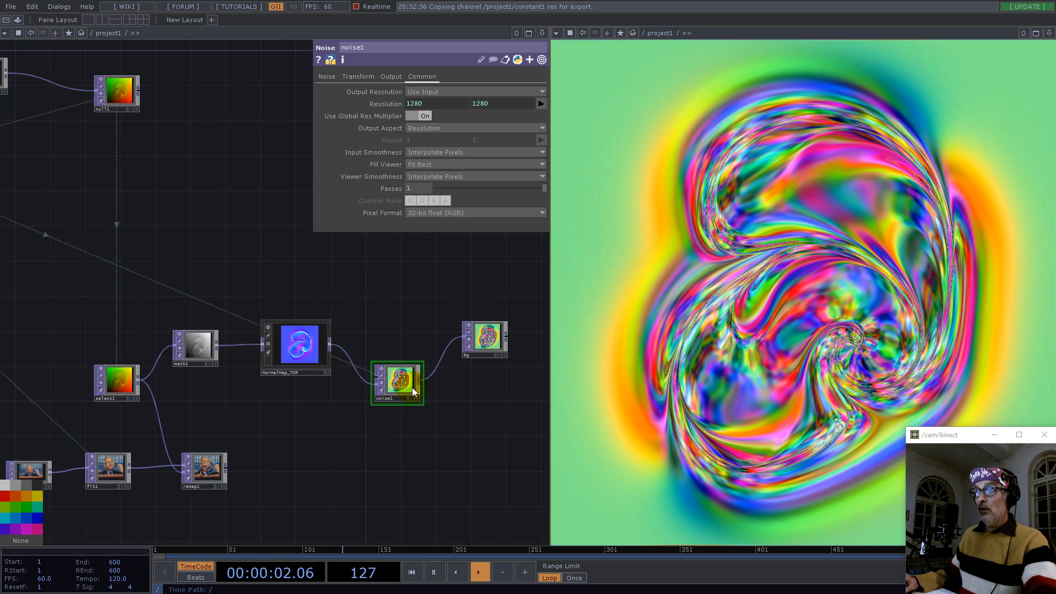
Step: Lower noise1's transform scale on all axes and set its Period to 2
{"action": "left_click", "coordinate": [357, 76]}
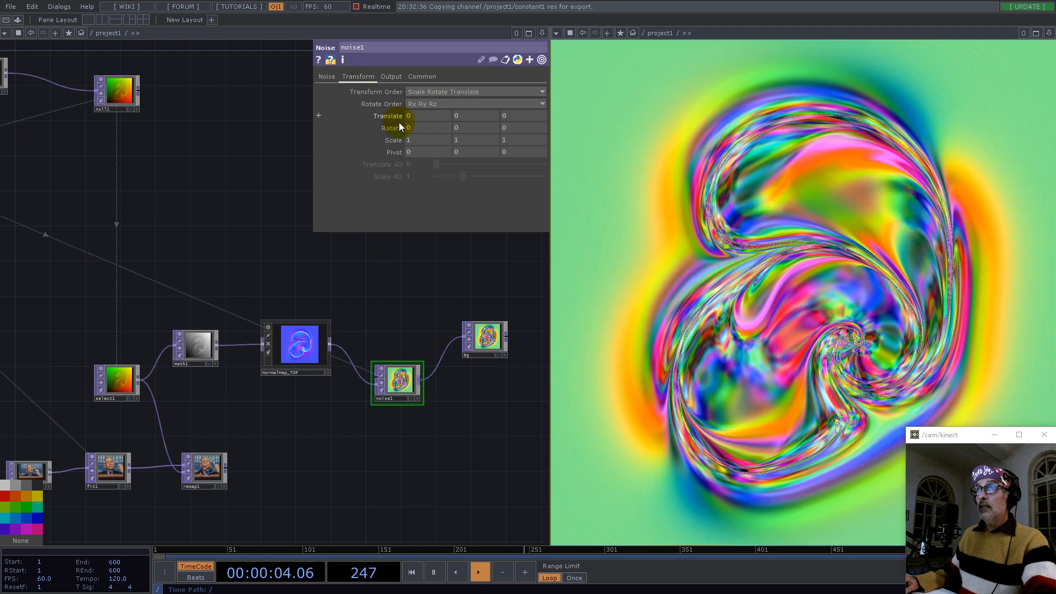
{"action": "middle_click_drag", "start_coordinate": [394, 141], "coordinate": [185, 124]}
{"action": "left_click", "coordinate": [334, 78]}
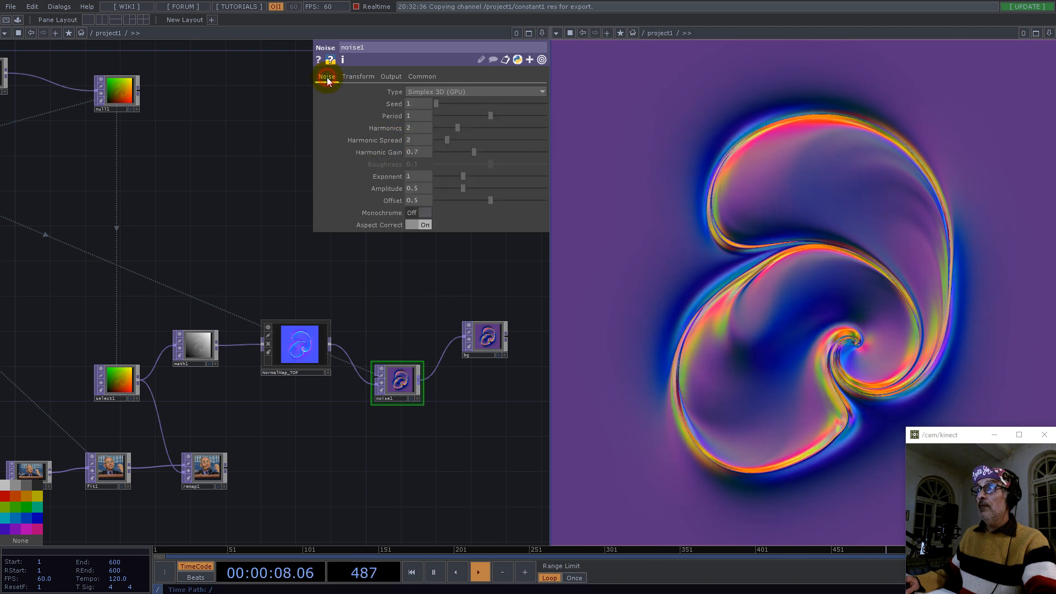
{"action": "left_click_drag", "start_coordinate": [489, 117], "coordinate": [544, 116]}
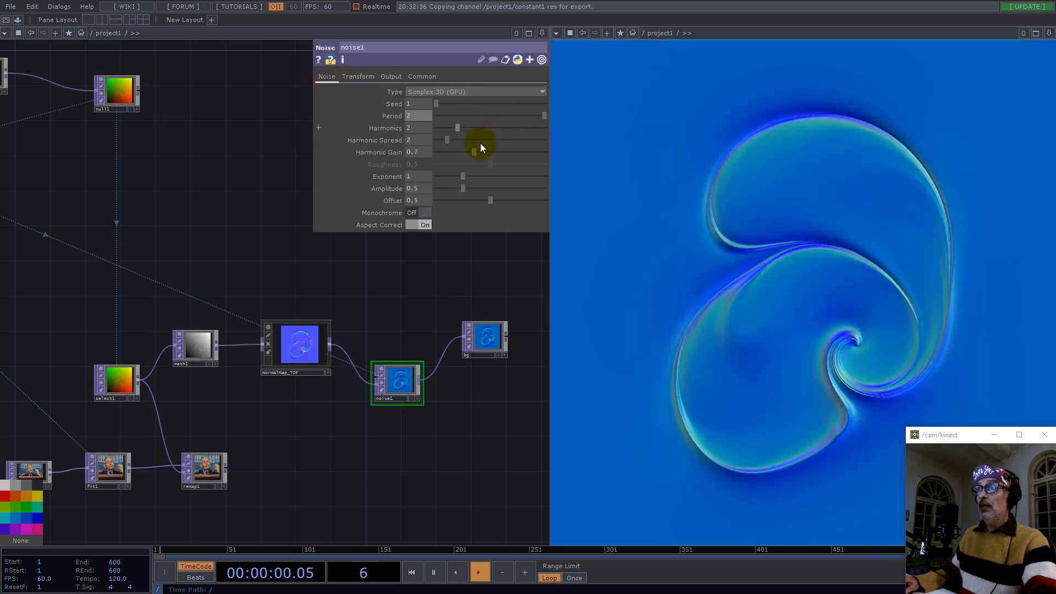
Step: Set noise1's Harmonic Gain to 0.435 and stir the liquid to test the smoother noise
{"action": "left_click", "coordinate": [414, 149]}
{"action": "type", "text": "0.435"}
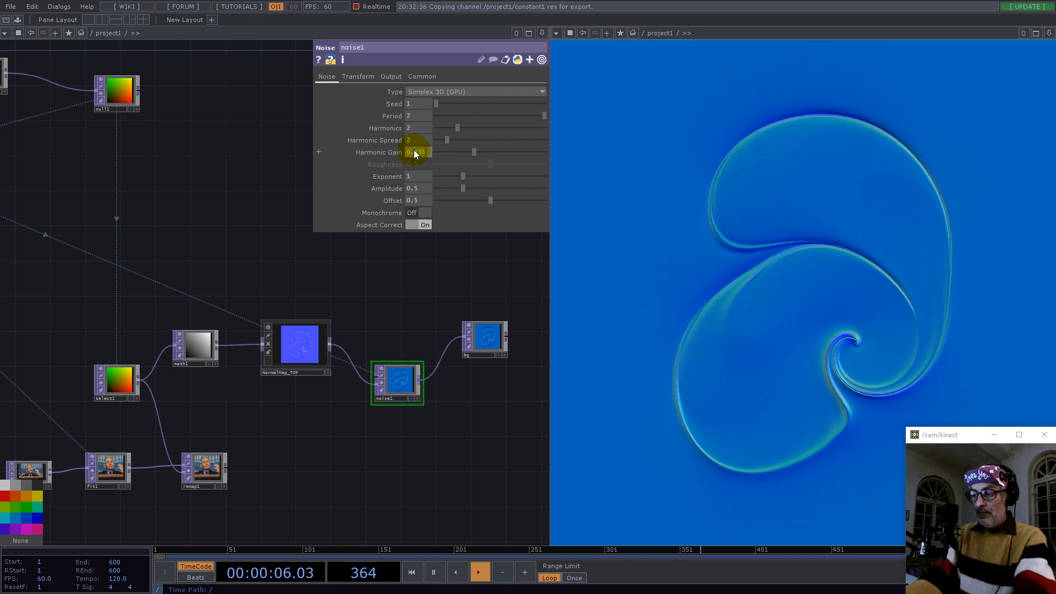
{"action": "key", "text": "Return"}
{"action": "mouse_move", "coordinate": [685, 312]}
{"action": "left_mouse_down"}
{"action": "mouse_move", "coordinate": [703, 274]}
{"action": "mouse_move", "coordinate": [843, 168]}
{"action": "mouse_move", "coordinate": [842, 375]}
{"action": "mouse_move", "coordinate": [702, 261]}
{"action": "mouse_move", "coordinate": [840, 339]}
{"action": "mouse_move", "coordinate": [602, 372]}
{"action": "left_mouse_up"}
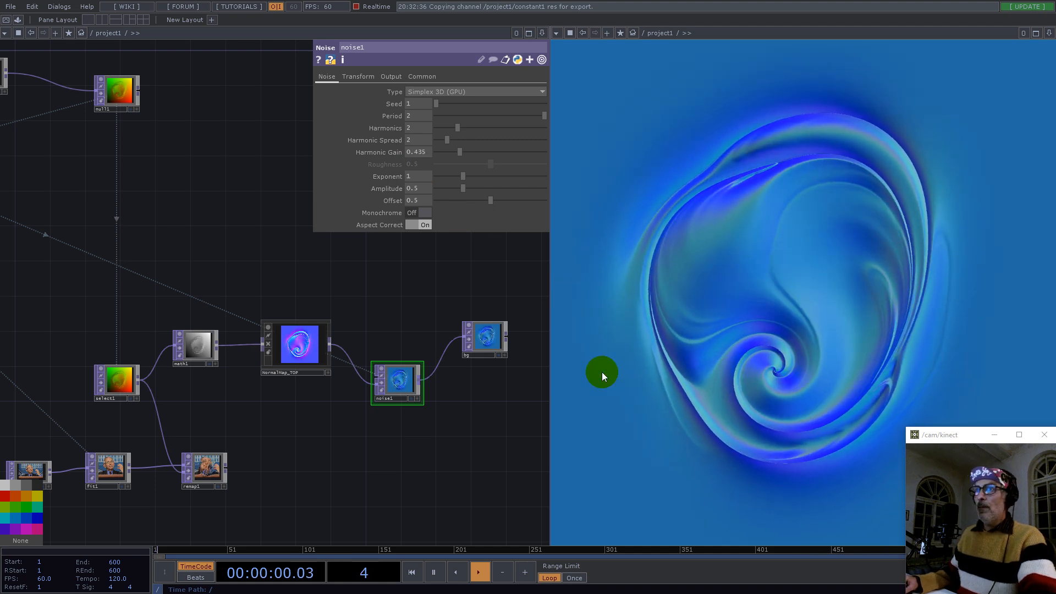
Step: Try a Seed of 3655 on noise1 for a different liquid colour
{"action": "scroll", "coordinate": [393, 391], "scroll_direction": "up", "scroll_amount": 4}
{"action": "scroll", "coordinate": [424, 367], "scroll_direction": "up", "scroll_amount": 3}
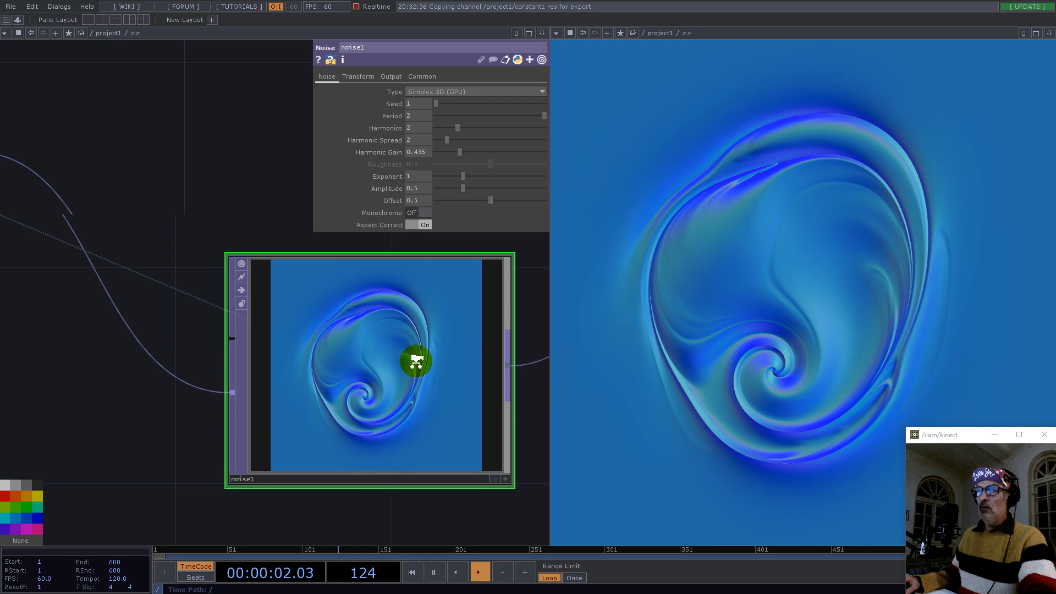
{"action": "scroll", "coordinate": [418, 358], "scroll_direction": "down", "scroll_amount": 1}
{"action": "left_click_drag", "start_coordinate": [434, 103], "coordinate": [476, 104]}
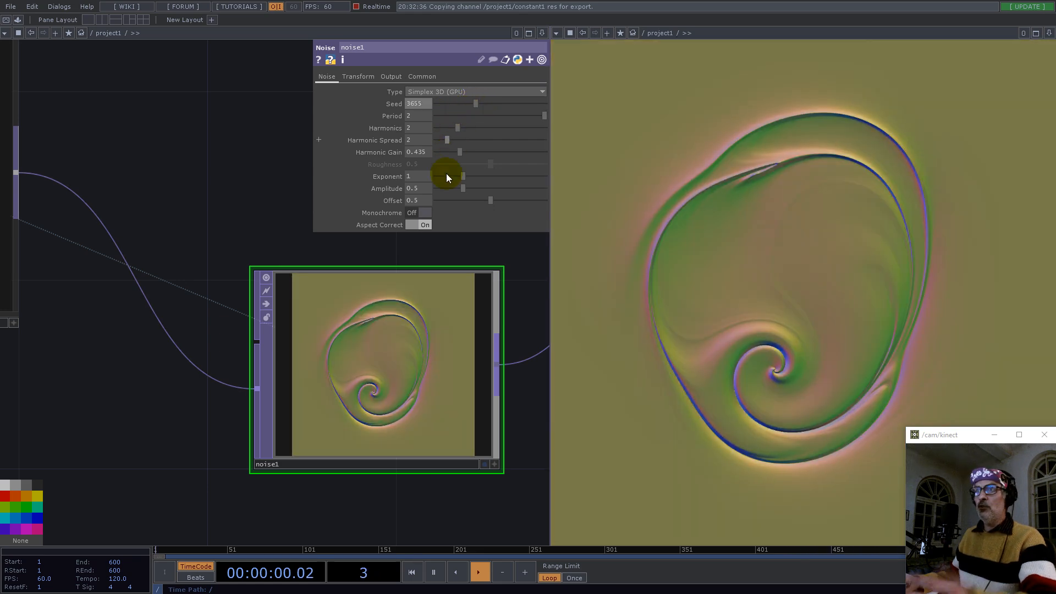
{"action": "scroll", "coordinate": [372, 352], "scroll_direction": "down", "scroll_amount": 2}
{"action": "scroll", "coordinate": [372, 352], "scroll_direction": "down", "scroll_amount": 5}
{"action": "left_click_drag", "start_coordinate": [371, 351], "coordinate": [422, 320]}
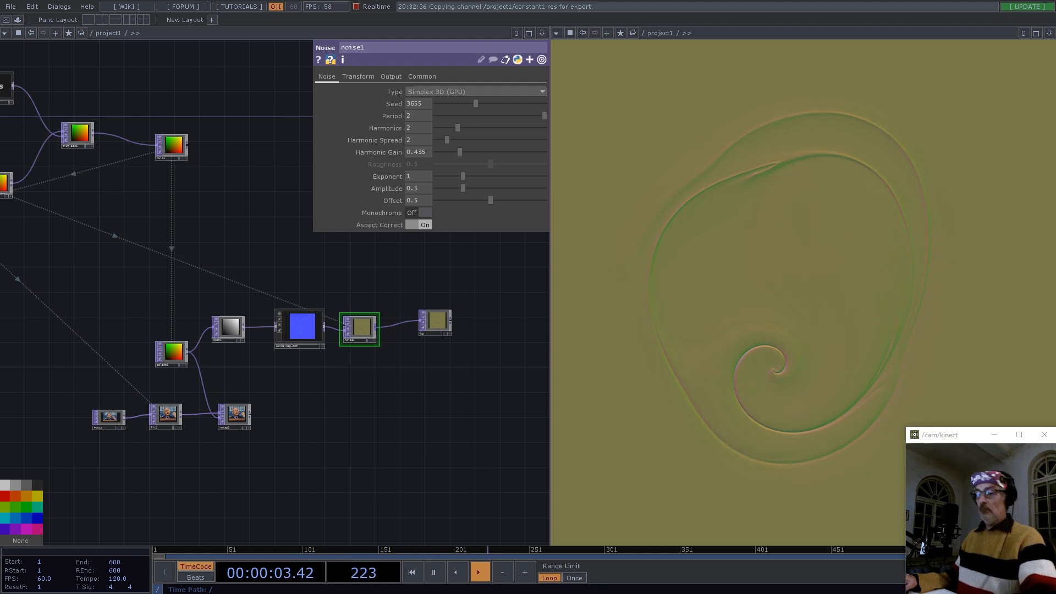
Step: Try a Seed of 5934 on noise1 and stir the liquid to test the colours
{"action": "left_click", "coordinate": [354, 327]}
{"action": "left_click_drag", "start_coordinate": [425, 104], "coordinate": [399, 101]}
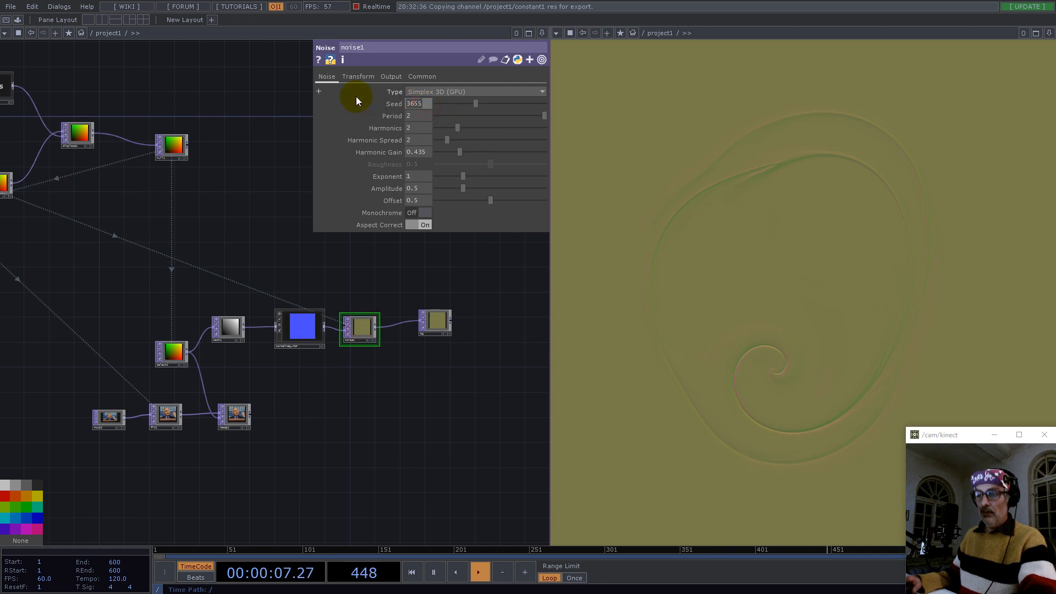
{"action": "type", "text": "5934"}
{"action": "key", "text": "Return"}
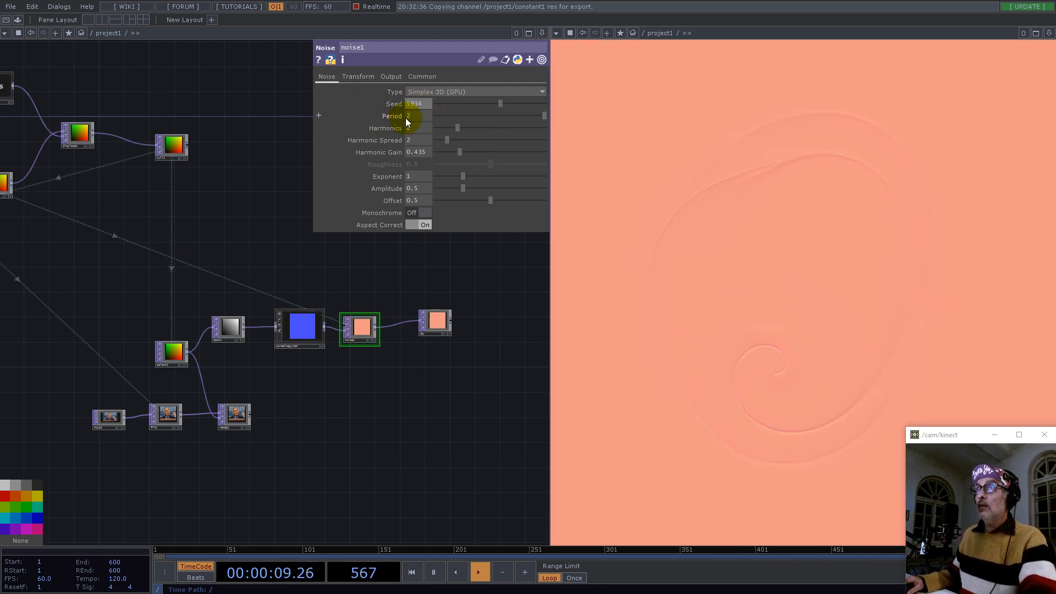
{"action": "mouse_move", "coordinate": [652, 375]}
{"action": "left_mouse_down"}
{"action": "mouse_move", "coordinate": [681, 247]}
{"action": "mouse_move", "coordinate": [817, 255]}
{"action": "mouse_move", "coordinate": [929, 323]}
{"action": "mouse_move", "coordinate": [880, 329]}
{"action": "left_mouse_up"}
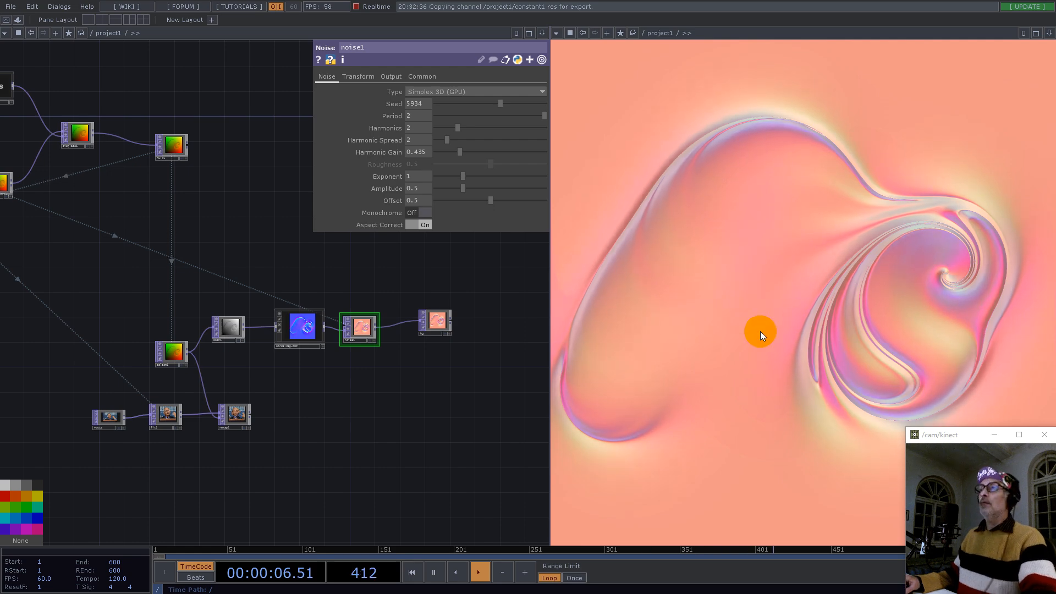
{"action": "scroll", "coordinate": [301, 325], "scroll_direction": "up", "scroll_amount": 4}
{"action": "left_click_drag", "start_coordinate": [662, 313], "coordinate": [821, 249]}
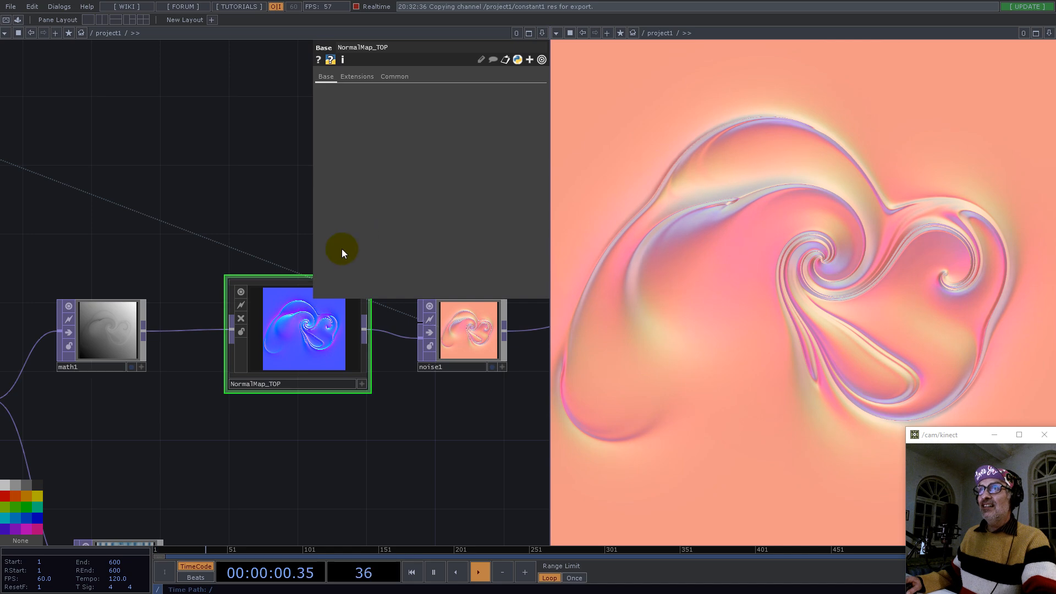
Step: Set noise1's Seed to 5579 and stir the liquid across the canvas
{"action": "left_click", "coordinate": [453, 325]}
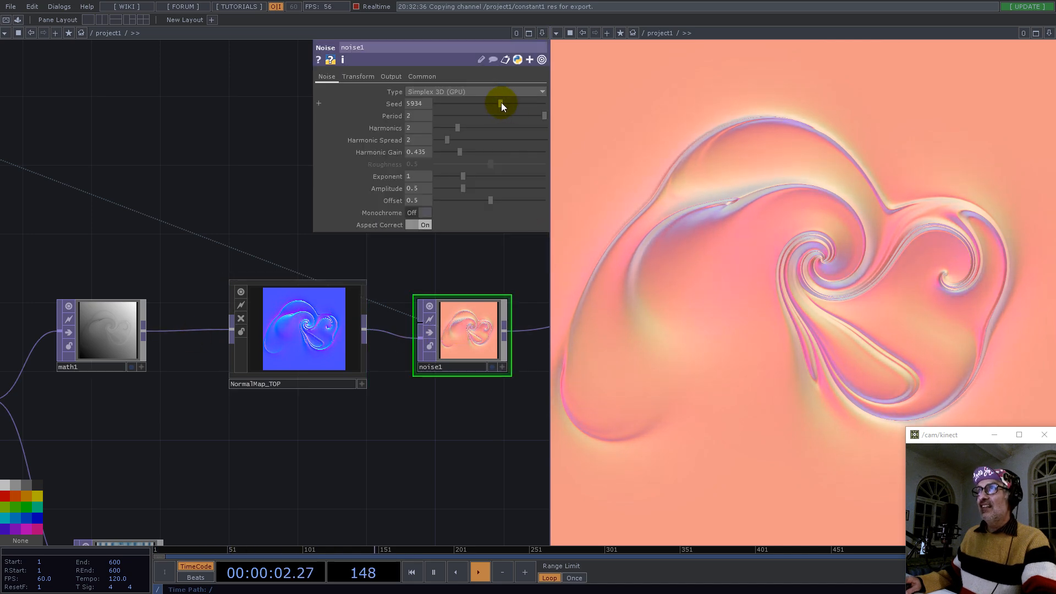
{"action": "left_click_drag", "start_coordinate": [500, 103], "coordinate": [496, 104]}
{"action": "mouse_move", "coordinate": [776, 312]}
{"action": "left_mouse_down"}
{"action": "mouse_move", "coordinate": [753, 362]}
{"action": "mouse_move", "coordinate": [689, 178]}
{"action": "mouse_move", "coordinate": [819, 357]}
{"action": "mouse_move", "coordinate": [775, 160]}
{"action": "mouse_move", "coordinate": [837, 365]}
{"action": "mouse_move", "coordinate": [896, 156]}
{"action": "mouse_move", "coordinate": [811, 380]}
{"action": "mouse_move", "coordinate": [667, 171]}
{"action": "mouse_move", "coordinate": [619, 77]}
{"action": "mouse_move", "coordinate": [609, 347]}
{"action": "left_mouse_up"}
Step: Move noise1 slightly away from NormalMap_TOP and add a Monochrome TOP from NormalMap_TOP's output, placed above noise1
{"action": "left_click", "coordinate": [251, 368]}
{"action": "scroll", "coordinate": [251, 367], "scroll_direction": "down", "scroll_amount": 8}
{"action": "scroll", "coordinate": [228, 379], "scroll_direction": "up", "scroll_amount": 7}
{"action": "left_click_drag", "start_coordinate": [228, 481], "coordinate": [216, 444]}
{"action": "left_click_drag", "start_coordinate": [467, 325], "coordinate": [490, 326]}
{"action": "left_click_drag", "start_coordinate": [412, 397], "coordinate": [374, 464]}
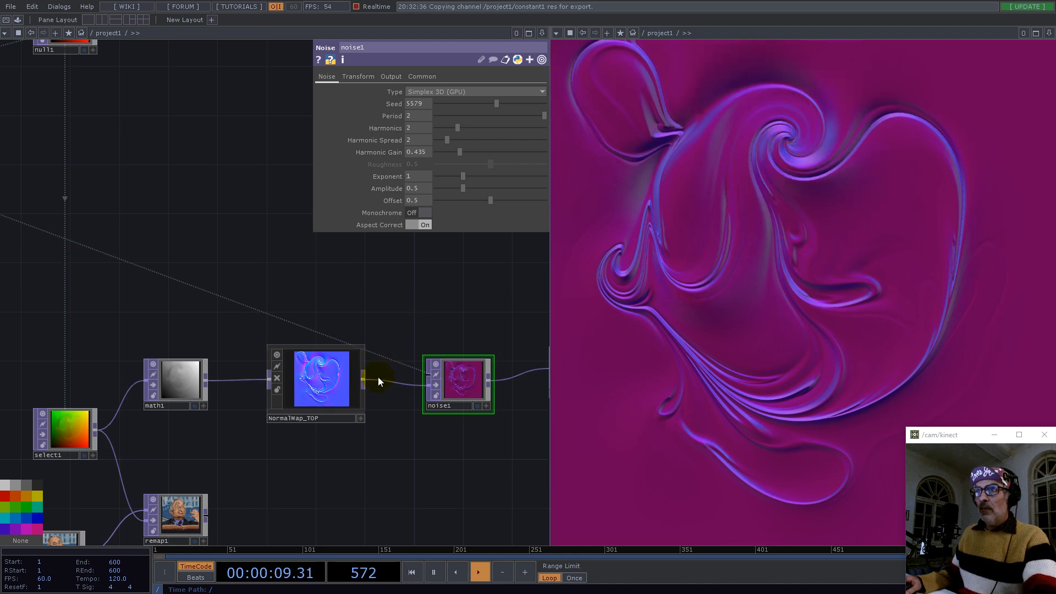
{"action": "right_click", "coordinate": [363, 381]}
{"action": "type", "text": "m"}
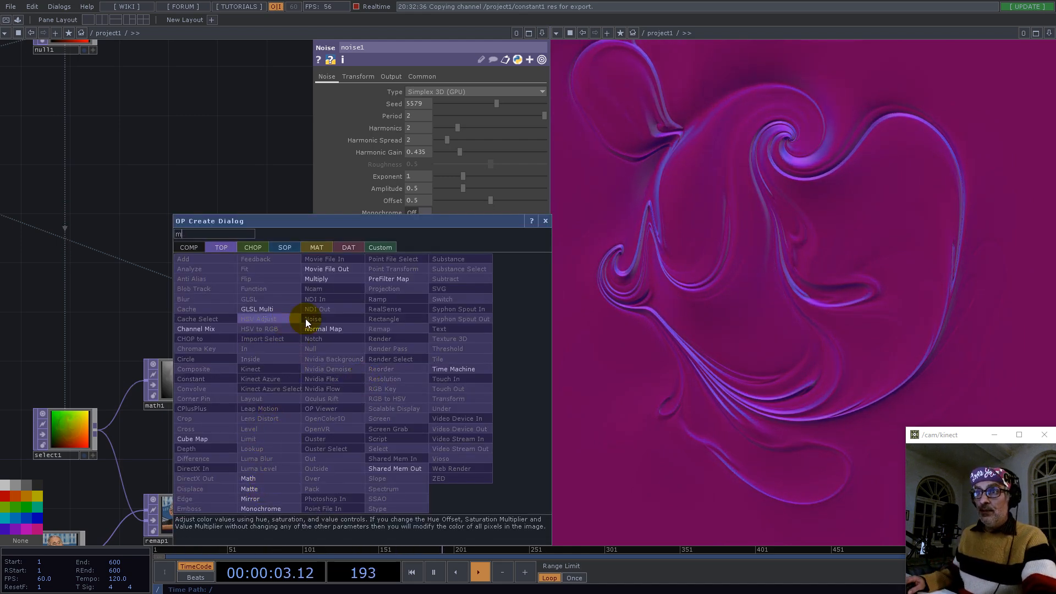
{"action": "left_click", "coordinate": [266, 510]}
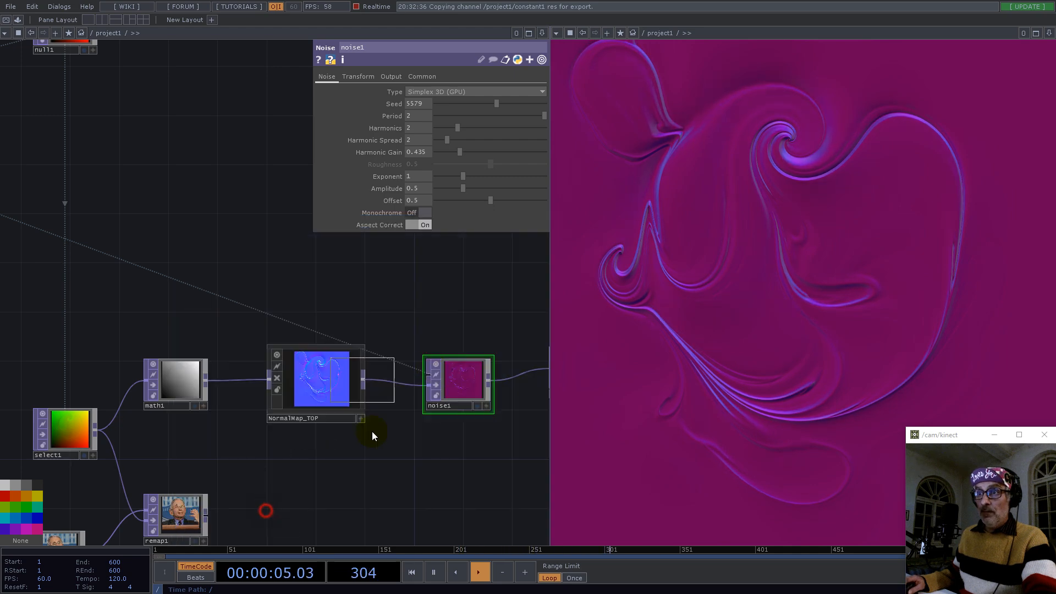
{"action": "left_click", "coordinate": [454, 314]}
{"action": "scroll", "coordinate": [488, 305], "scroll_direction": "up", "scroll_amount": 6}
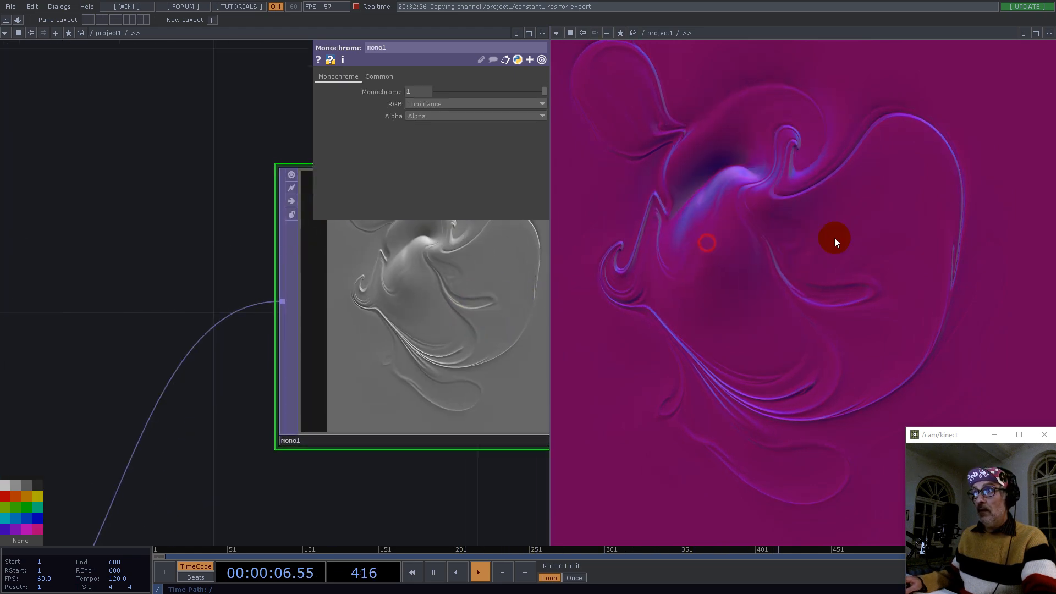
{"action": "scroll", "coordinate": [165, 300], "scroll_direction": "down", "scroll_amount": 6}
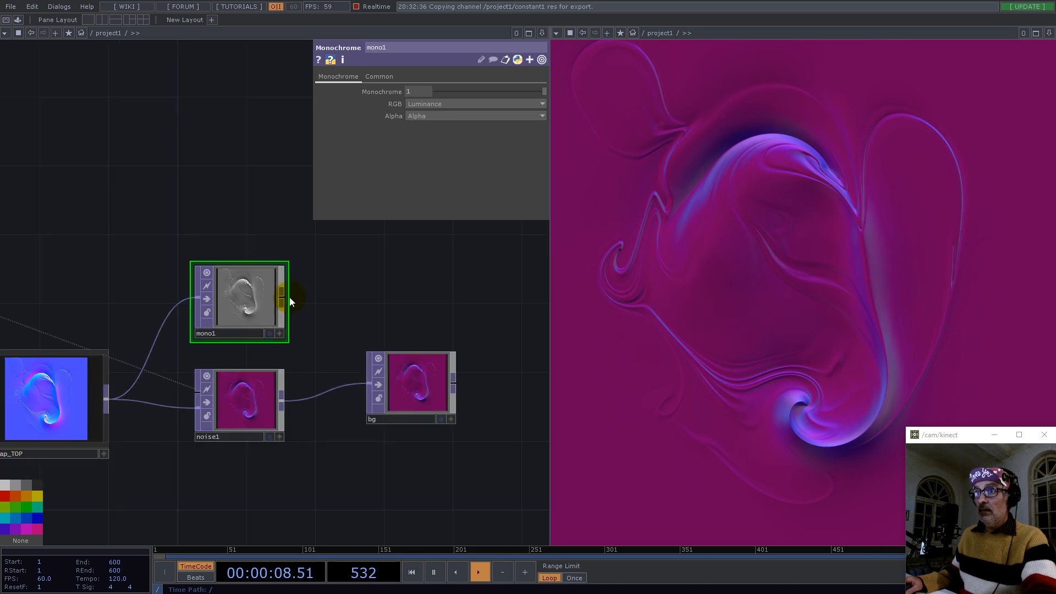
Step: Add a Composite TOP fed by mono1 and connect noise1 as its second input
{"action": "right_click", "coordinate": [285, 297]}
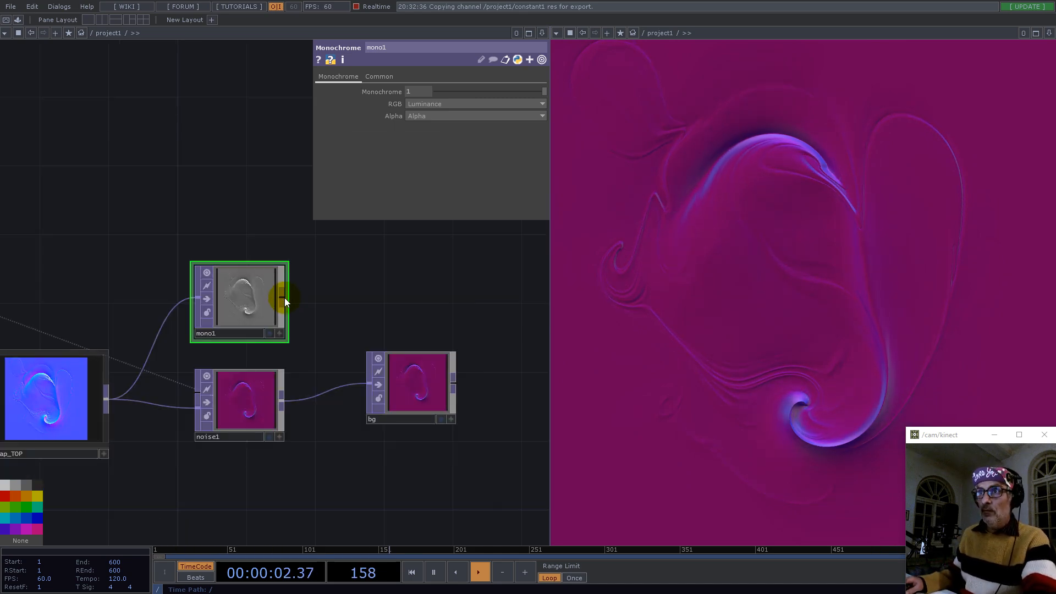
{"action": "type", "text": "xom"}
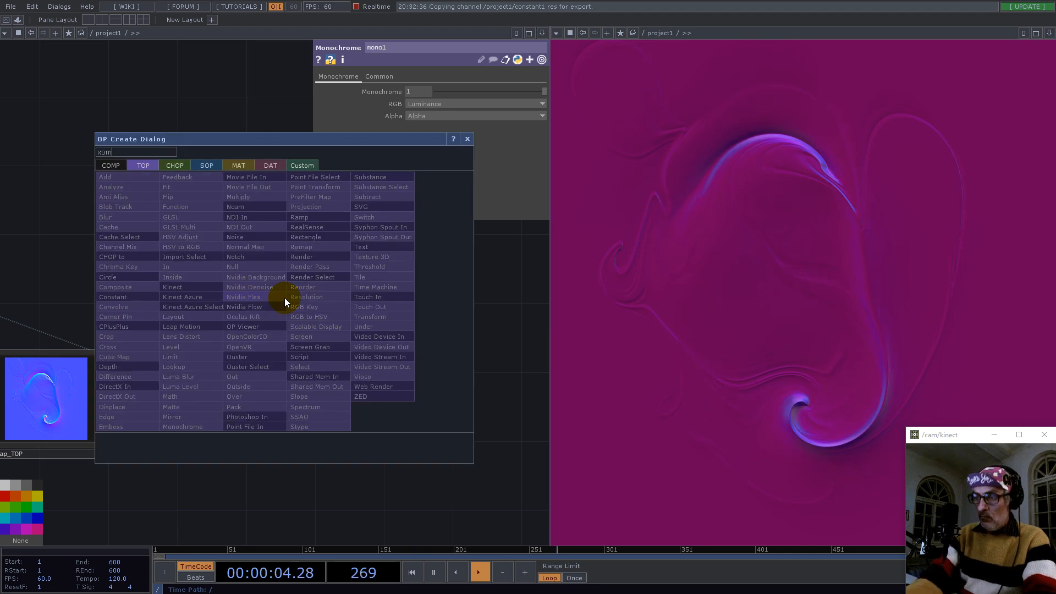
{"action": "left_click_drag", "start_coordinate": [117, 154], "coordinate": [36, 153]}
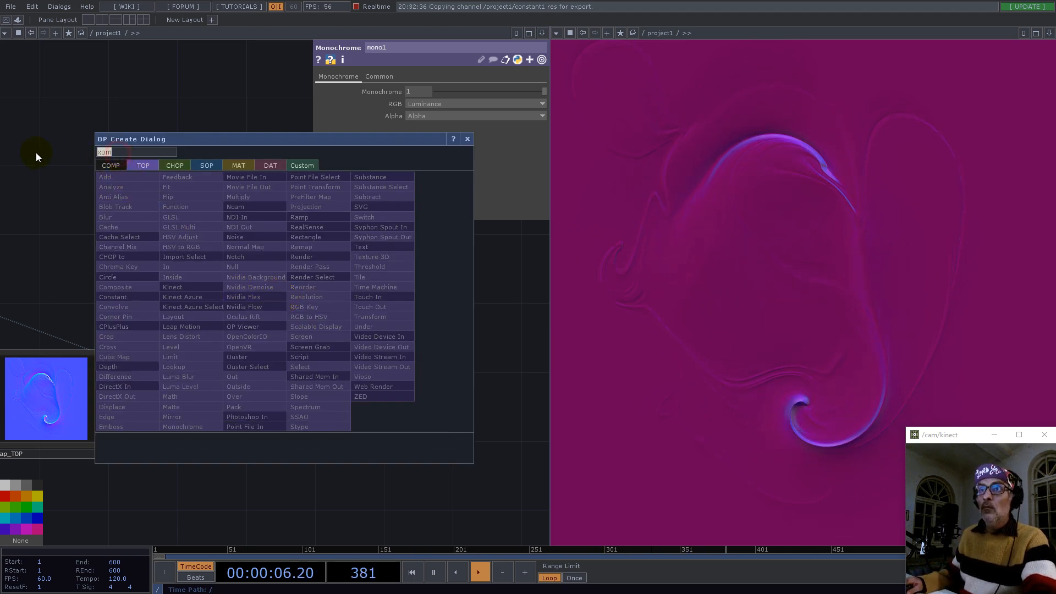
{"action": "type", "text": "co"}
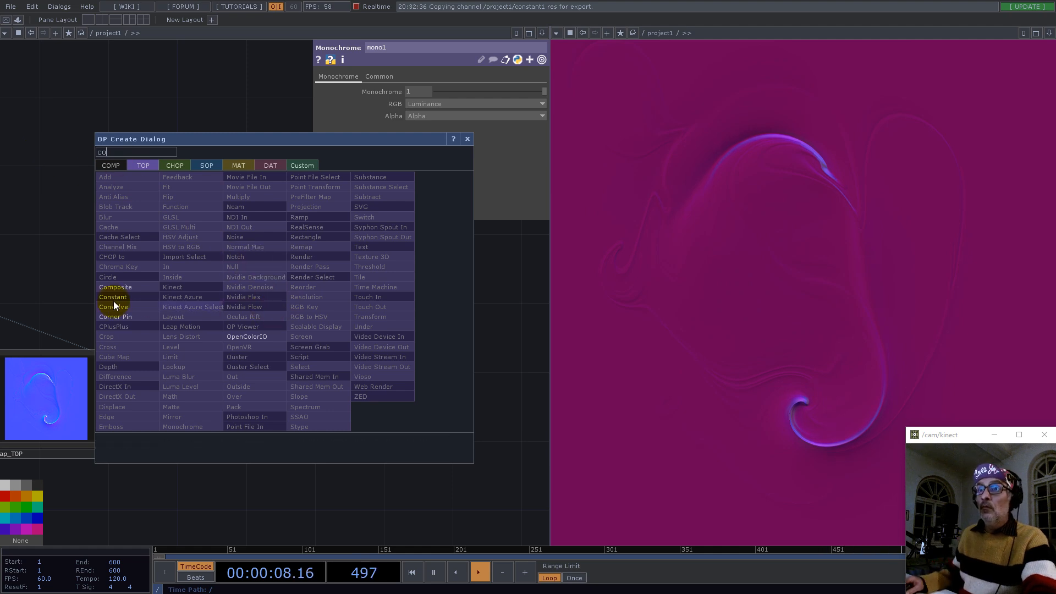
{"action": "left_click", "coordinate": [126, 287]}
{"action": "left_click", "coordinate": [369, 308]}
{"action": "left_click", "coordinate": [284, 396]}
{"action": "left_click", "coordinate": [324, 330]}
Step: Feed bg from comp1, place comp1 between the two source nodes and bg, and stir the liquid to test the composite
{"action": "left_click_drag", "start_coordinate": [332, 398], "coordinate": [248, 432]}
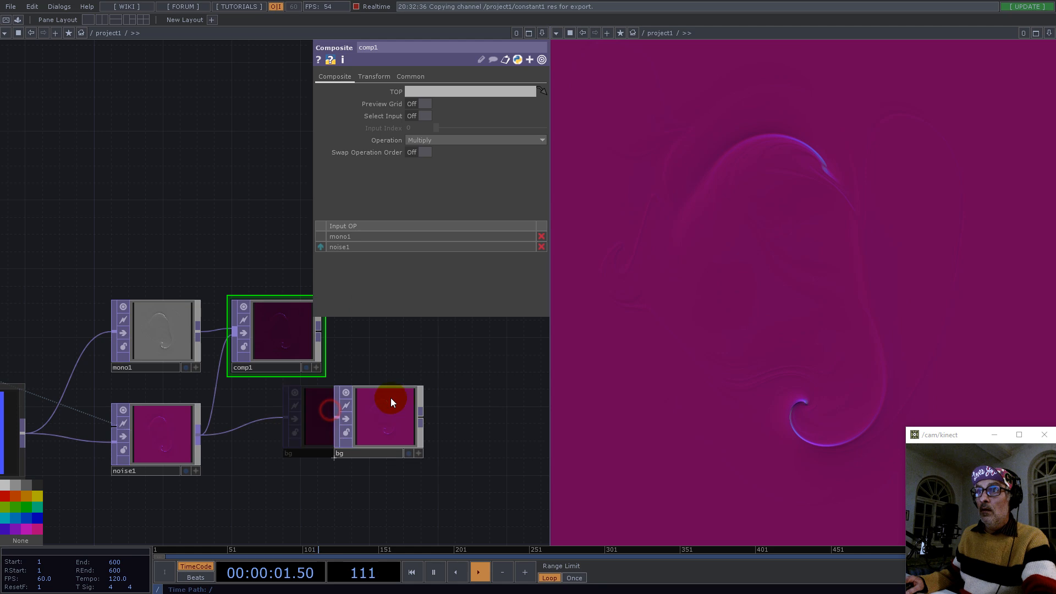
{"action": "left_click_drag", "start_coordinate": [318, 332], "coordinate": [355, 402]}
{"action": "left_click_drag", "start_coordinate": [396, 407], "coordinate": [420, 389]}
{"action": "left_click_drag", "start_coordinate": [286, 344], "coordinate": [333, 448]}
{"action": "left_click", "coordinate": [696, 347]}
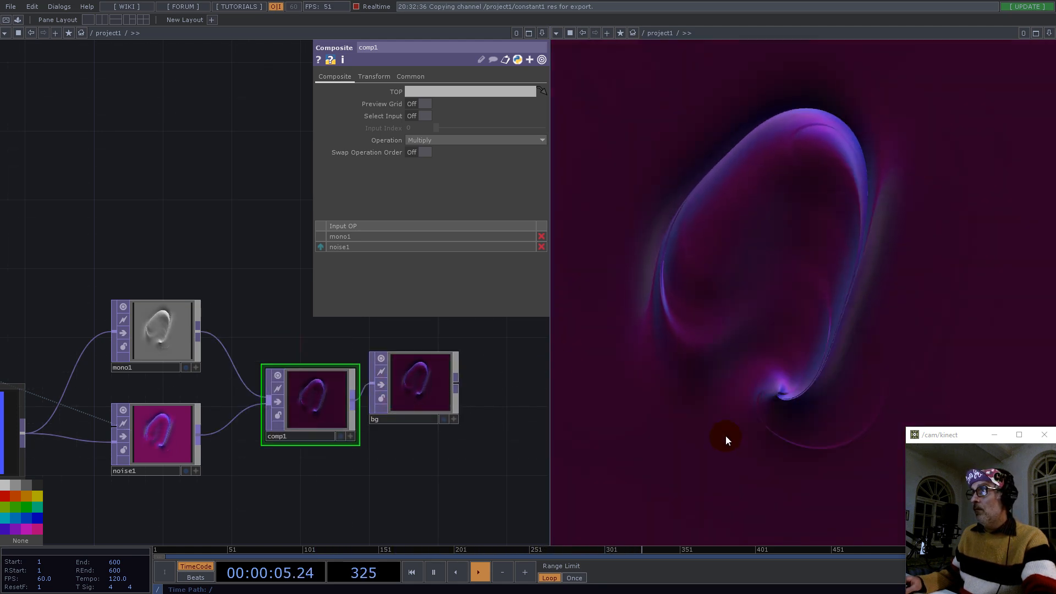
{"action": "mouse_move", "coordinate": [662, 229]}
{"action": "left_mouse_down"}
{"action": "mouse_move", "coordinate": [834, 434]}
{"action": "mouse_move", "coordinate": [946, 146]}
{"action": "mouse_move", "coordinate": [887, 285]}
{"action": "mouse_move", "coordinate": [679, 184]}
{"action": "mouse_move", "coordinate": [688, 490]}
{"action": "mouse_move", "coordinate": [674, 199]}
{"action": "mouse_move", "coordinate": [742, 265]}
{"action": "mouse_move", "coordinate": [747, 427]}
{"action": "mouse_move", "coordinate": [810, 382]}
{"action": "mouse_move", "coordinate": [800, 323]}
{"action": "mouse_move", "coordinate": [783, 332]}
{"action": "mouse_move", "coordinate": [818, 416]}
{"action": "left_mouse_up"}
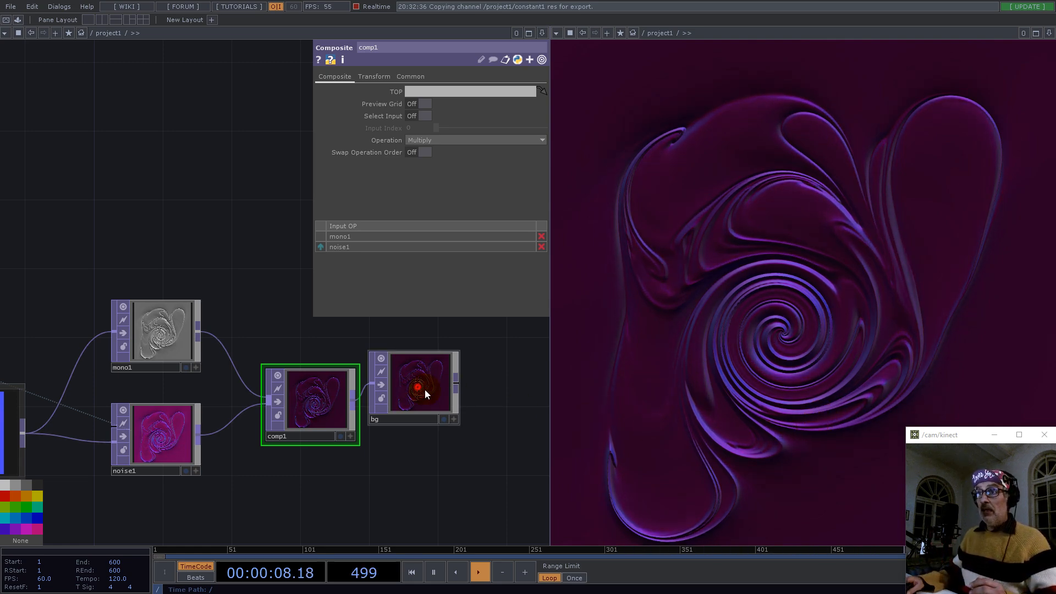
Step: Move bg farther from comp1 to leave space between them
{"action": "left_click_drag", "start_coordinate": [425, 390], "coordinate": [495, 399]}
{"action": "scroll", "coordinate": [174, 390], "scroll_direction": "down", "scroll_amount": 2}
{"action": "scroll", "coordinate": [174, 389], "scroll_direction": "down", "scroll_amount": 4}
{"action": "left_click_drag", "start_coordinate": [285, 390], "coordinate": [331, 372]}
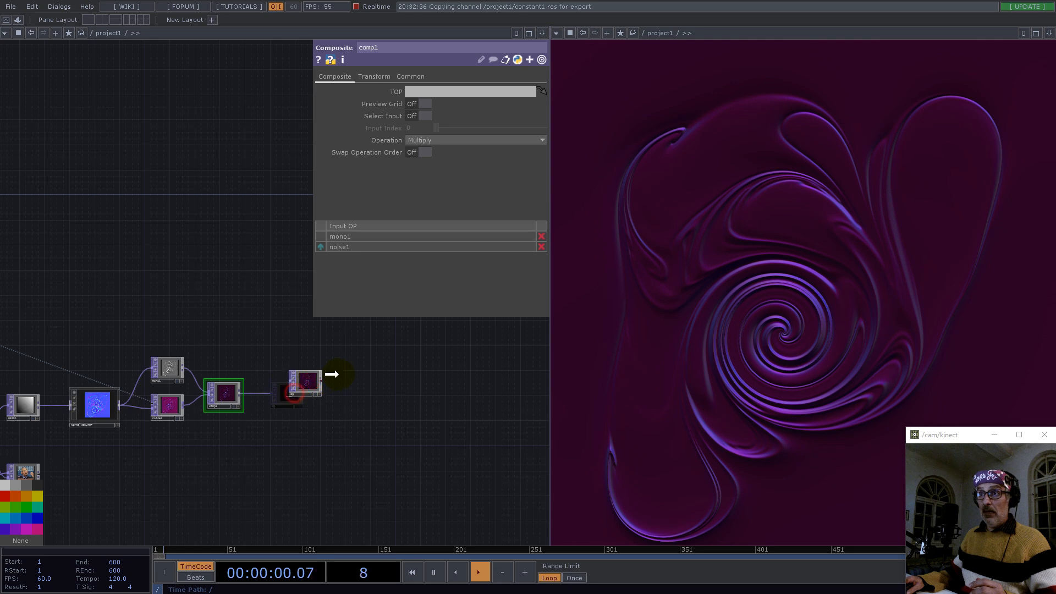
Step: Add a Noise TOP from displace1's output and place it between displace1 and null1
{"action": "left_click_drag", "start_coordinate": [142, 254], "coordinate": [311, 335]}
{"action": "left_click_drag", "start_coordinate": [252, 368], "coordinate": [453, 457]}
{"action": "scroll", "coordinate": [118, 325], "scroll_direction": "up", "scroll_amount": 5}
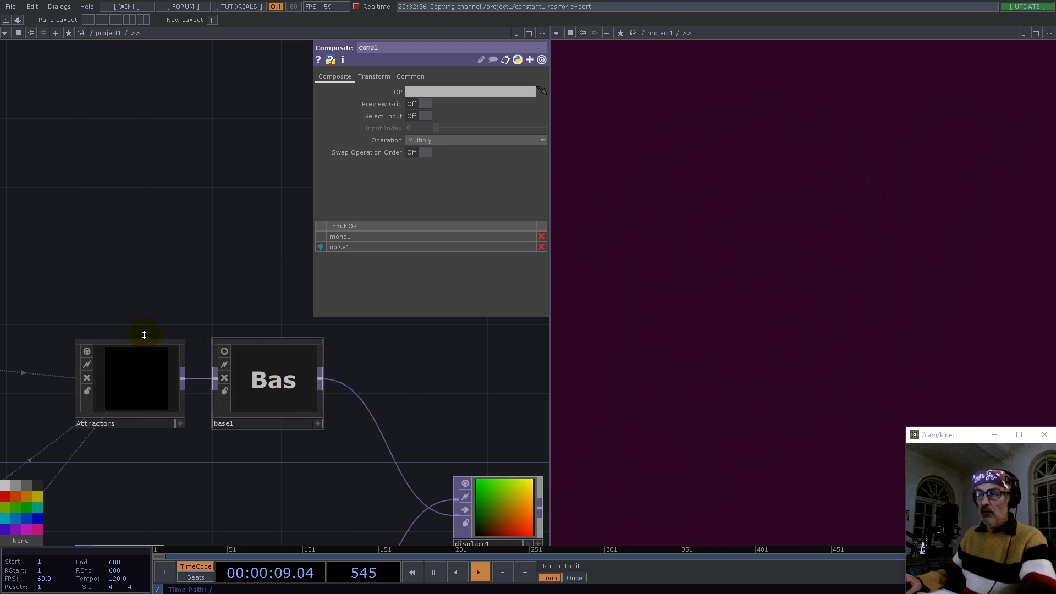
{"action": "scroll", "coordinate": [157, 358], "scroll_direction": "down", "scroll_amount": 5}
{"action": "scroll", "coordinate": [322, 414], "scroll_direction": "up", "scroll_amount": 6}
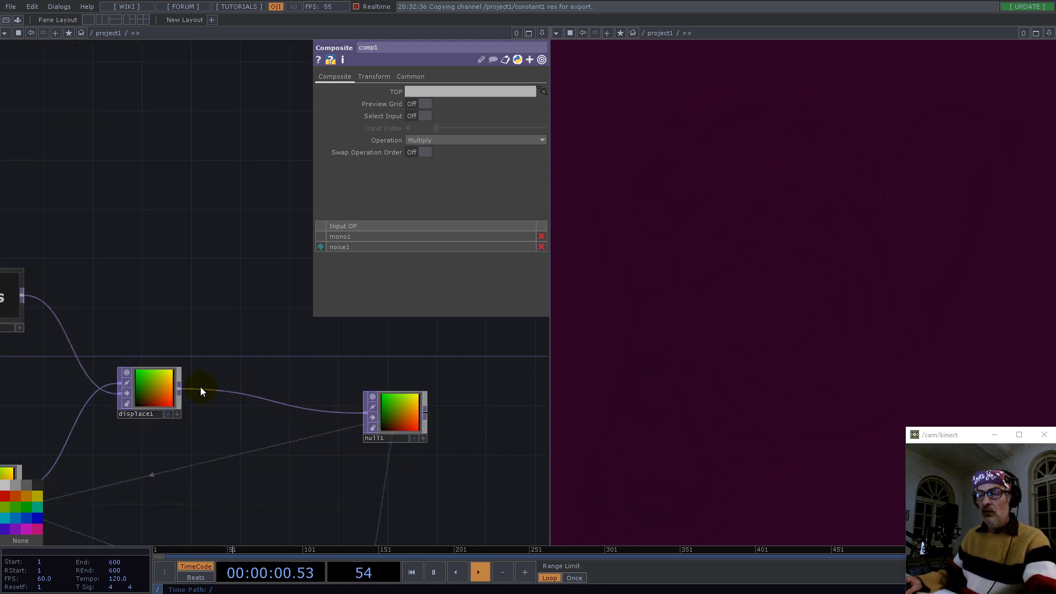
{"action": "scroll", "coordinate": [200, 387], "scroll_direction": "up", "scroll_amount": 5}
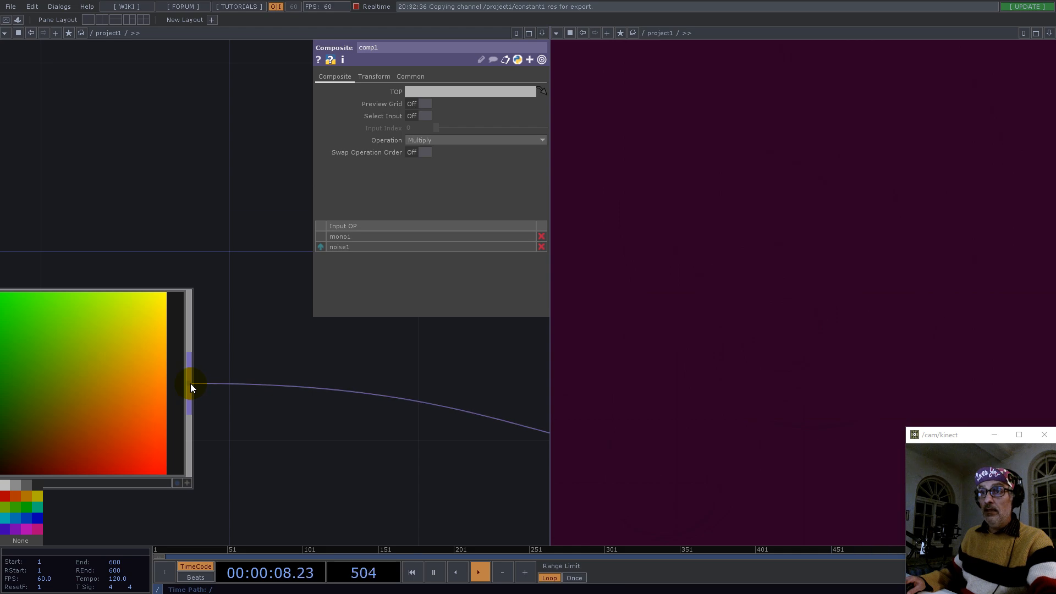
{"action": "right_click", "coordinate": [191, 384]}
{"action": "type", "text": "n oise"}
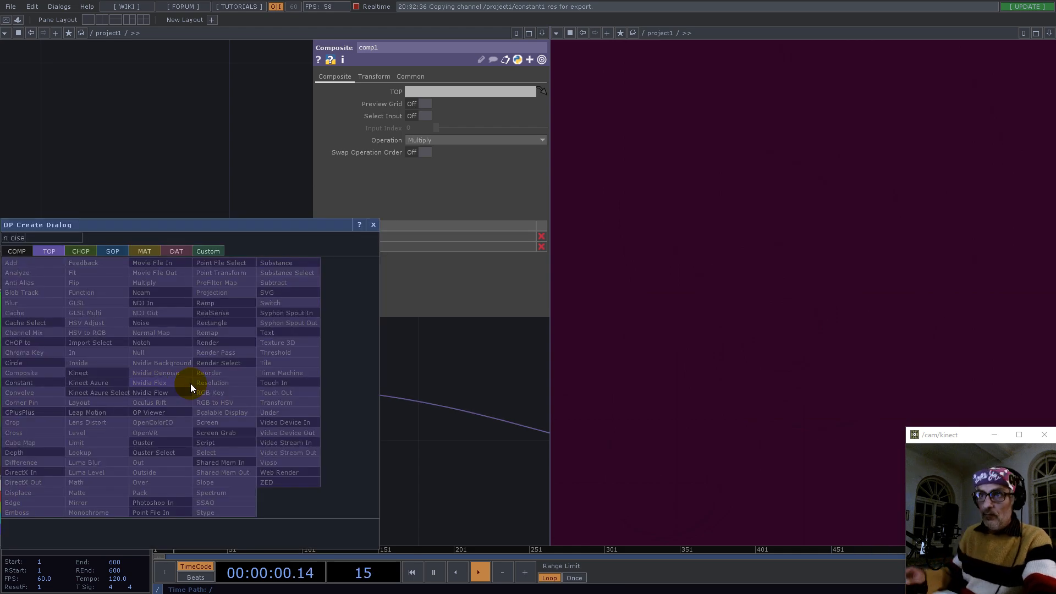
{"action": "left_click_drag", "start_coordinate": [81, 224], "coordinate": [42, 231]}
{"action": "type", "text": "n"}
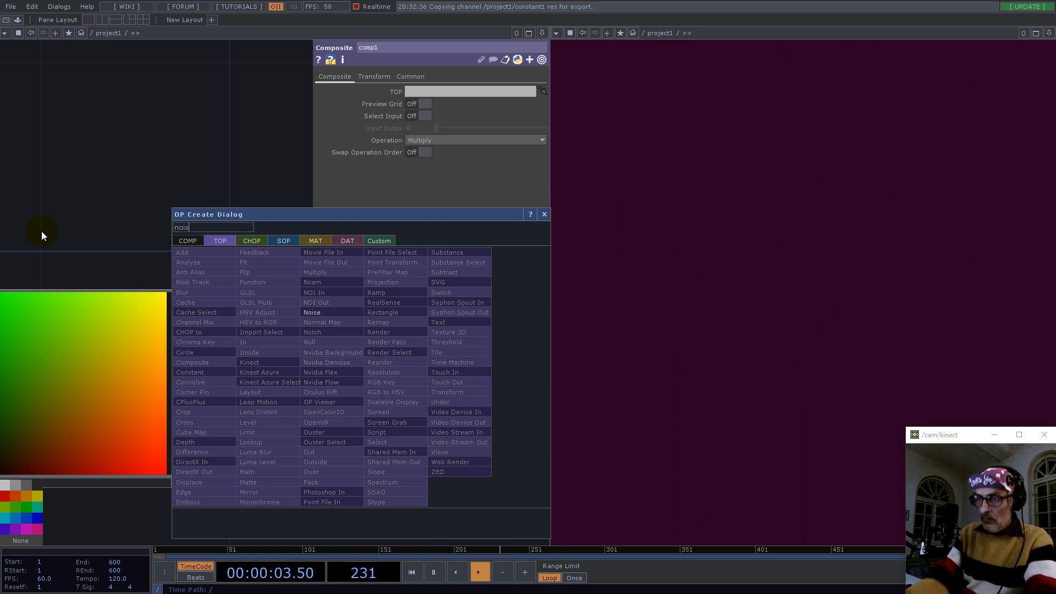
{"action": "left_click", "coordinate": [313, 312]}
{"action": "scroll", "coordinate": [299, 352], "scroll_direction": "down", "scroll_amount": 4}
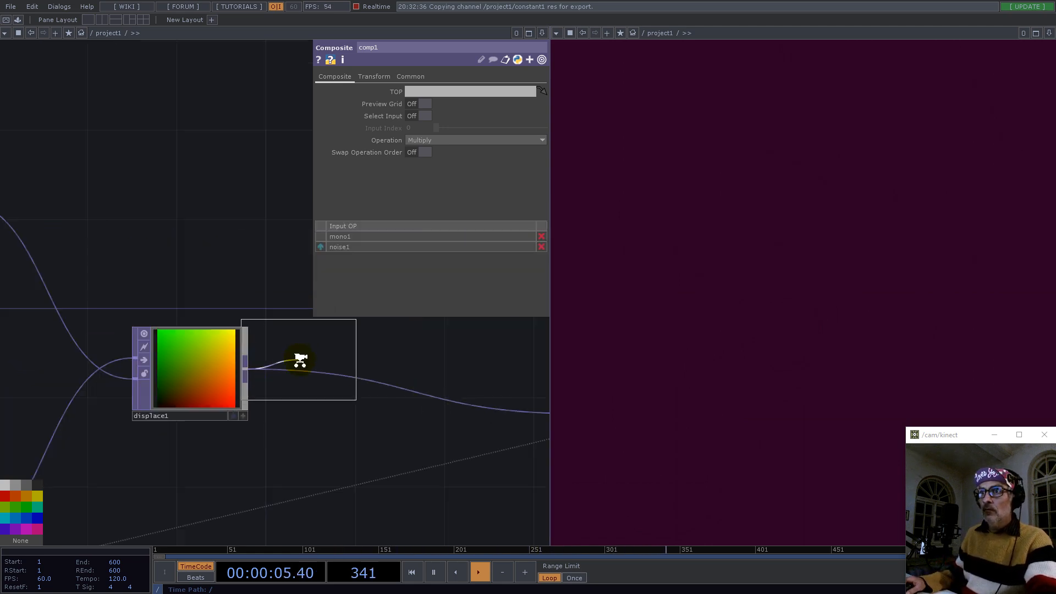
{"action": "left_click", "coordinate": [330, 389]}
Step: Connect displace1 to noise2's second input as well
{"action": "scroll", "coordinate": [308, 380], "scroll_direction": "up", "scroll_amount": 5}
{"action": "mouse_move", "coordinate": [190, 334]}
{"action": "left_mouse_down"}
{"action": "mouse_move", "coordinate": [286, 432]}
{"action": "mouse_move", "coordinate": [278, 408]}
{"action": "left_mouse_up"}
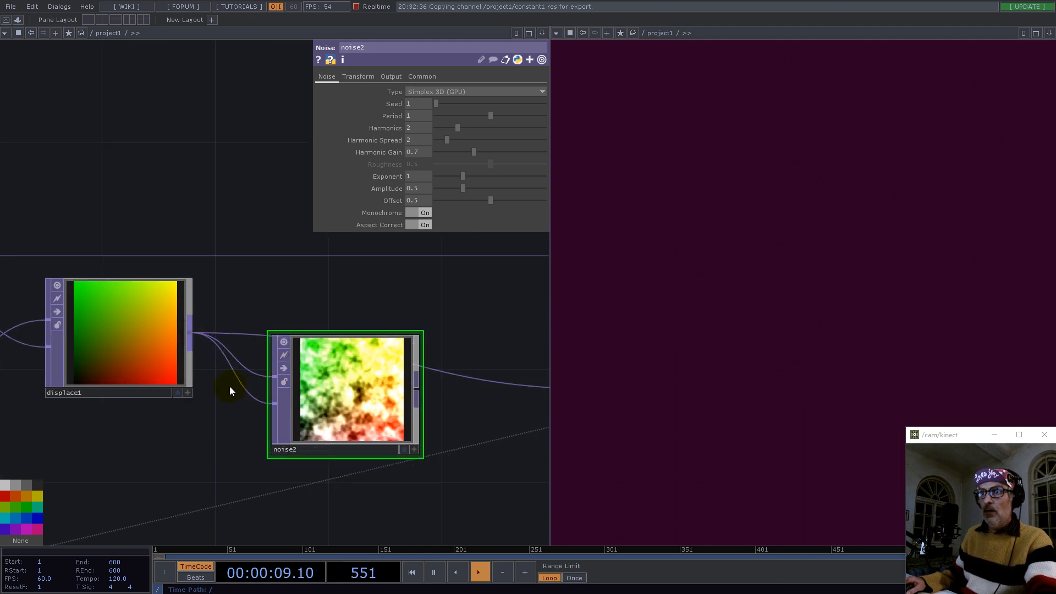
{"action": "left_click", "coordinate": [274, 405]}
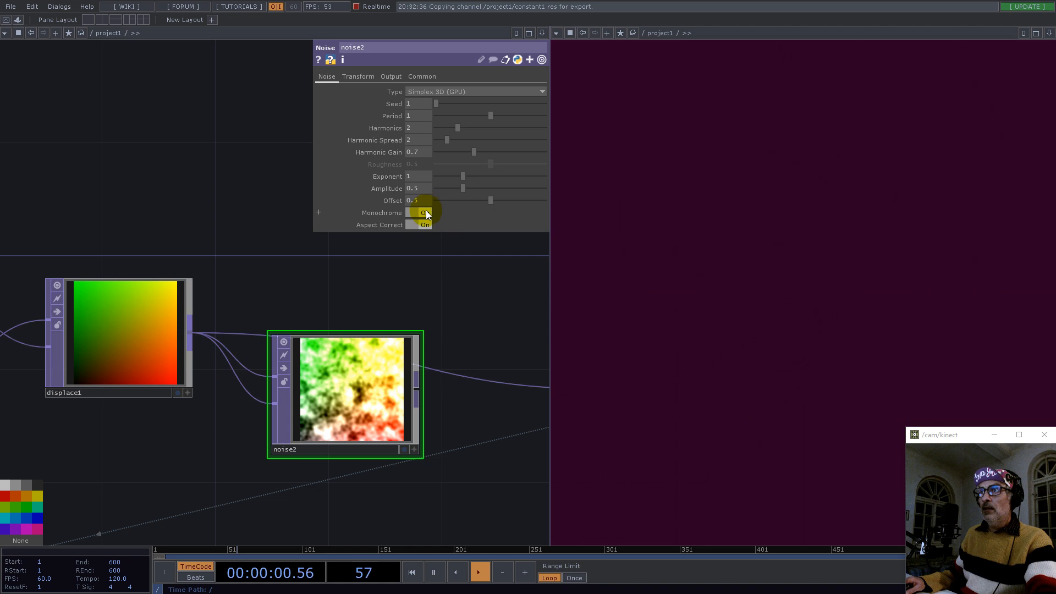
Step: Set noise2's Offset to 0 and Amplitude to 0.001, and move noise2 closer to displace1
{"action": "left_click_drag", "start_coordinate": [484, 200], "coordinate": [437, 201]}
{"action": "left_click_drag", "start_coordinate": [369, 458], "coordinate": [341, 458]}
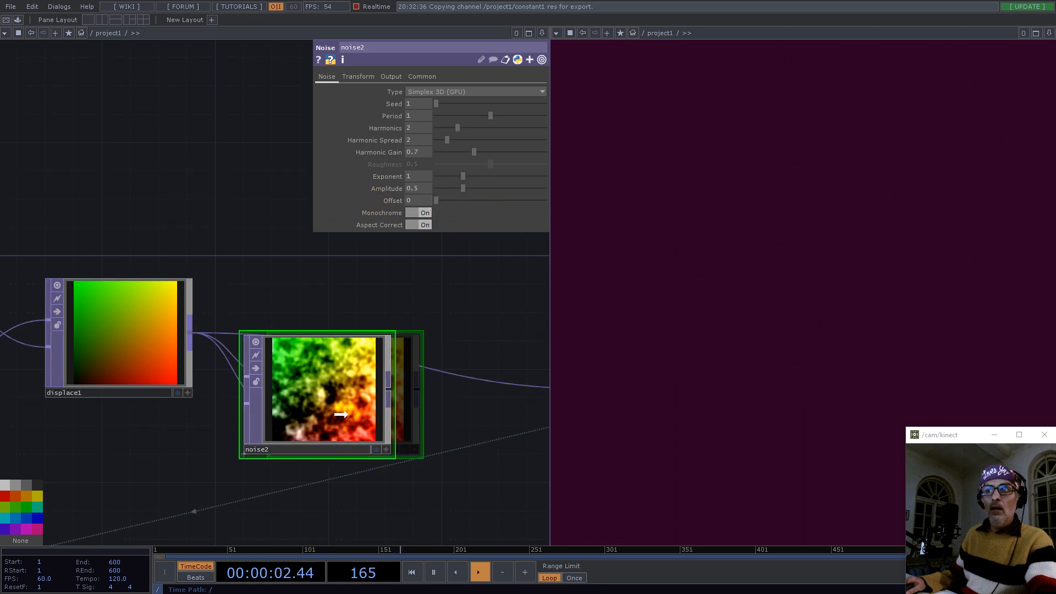
{"action": "scroll", "coordinate": [256, 385], "scroll_direction": "down", "scroll_amount": 5}
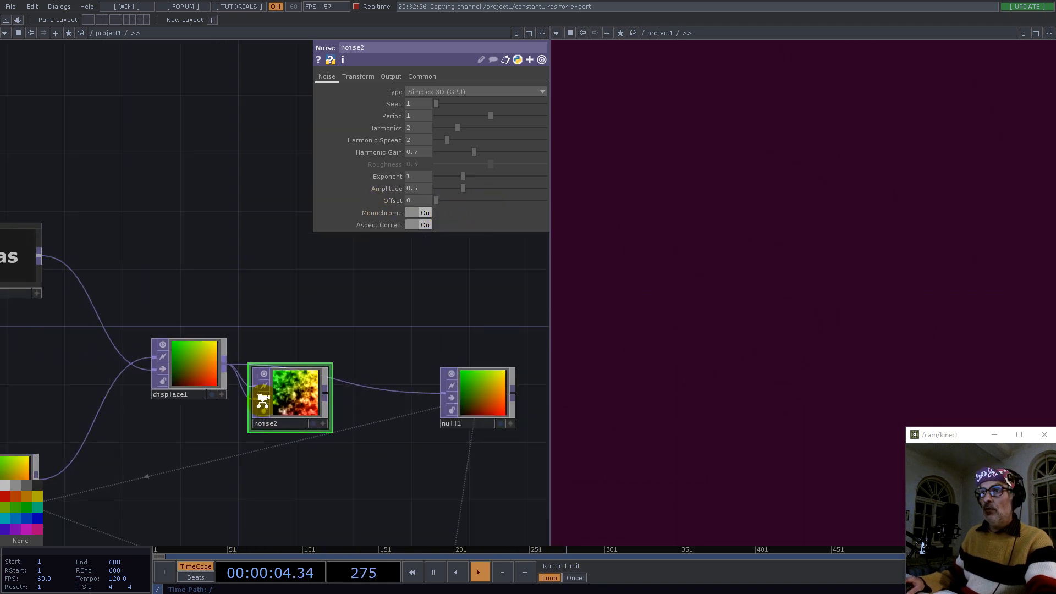
{"action": "left_click_drag", "start_coordinate": [461, 189], "coordinate": [441, 189]}
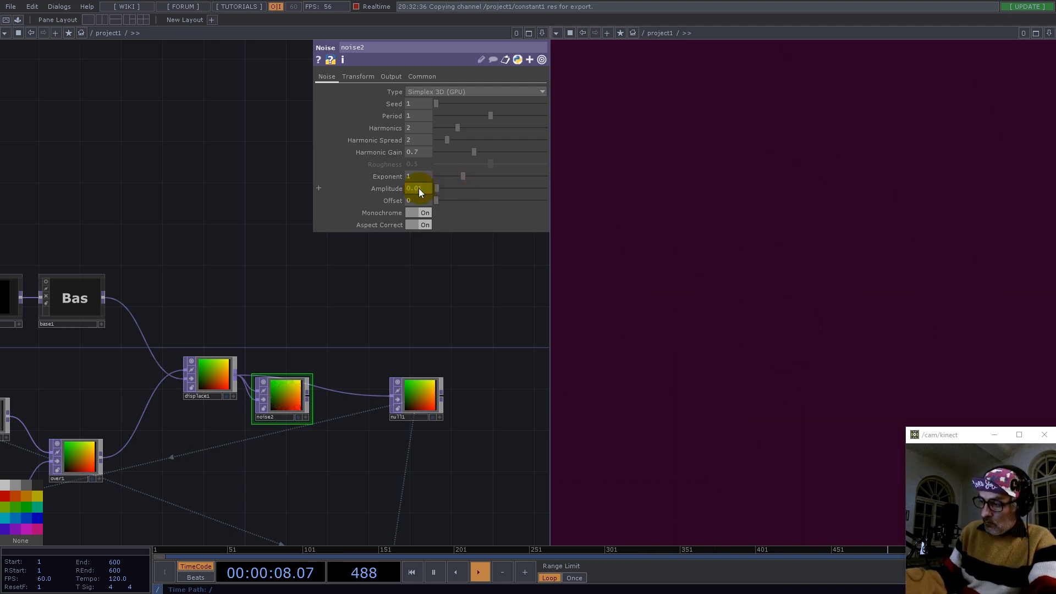
{"action": "type", "text": "0"}
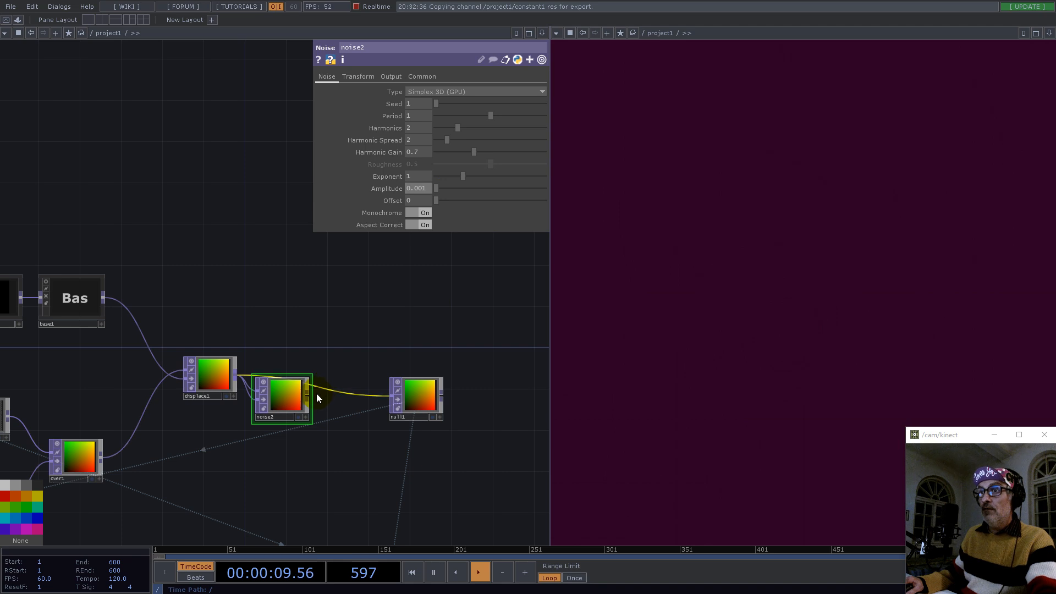
Step: Align noise2 level with displace1 and turn off its Monochrome option
{"action": "left_click", "coordinate": [335, 392]}
{"action": "left_click_drag", "start_coordinate": [273, 401], "coordinate": [284, 381]}
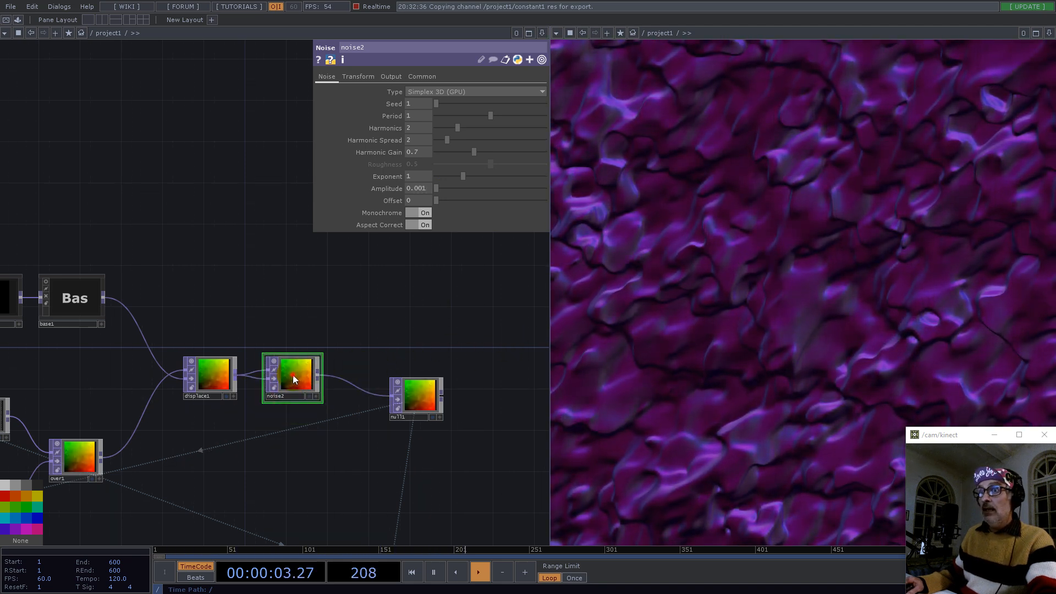
{"action": "left_click", "coordinate": [424, 218]}
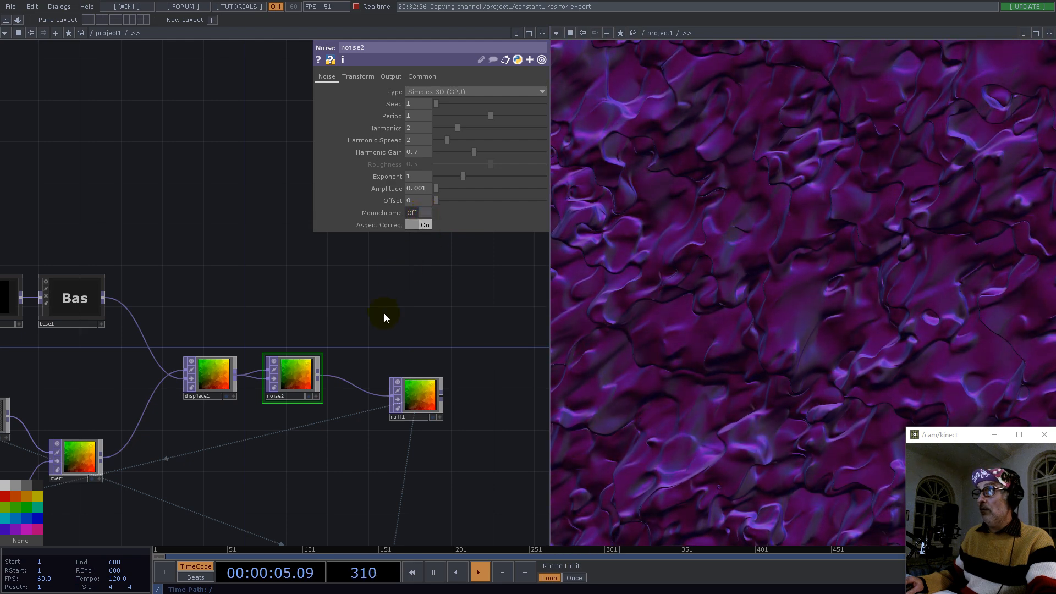
Step: Animate noise2's Translate Z with the expression absTime.seconds/8
{"action": "left_click", "coordinate": [358, 77]}
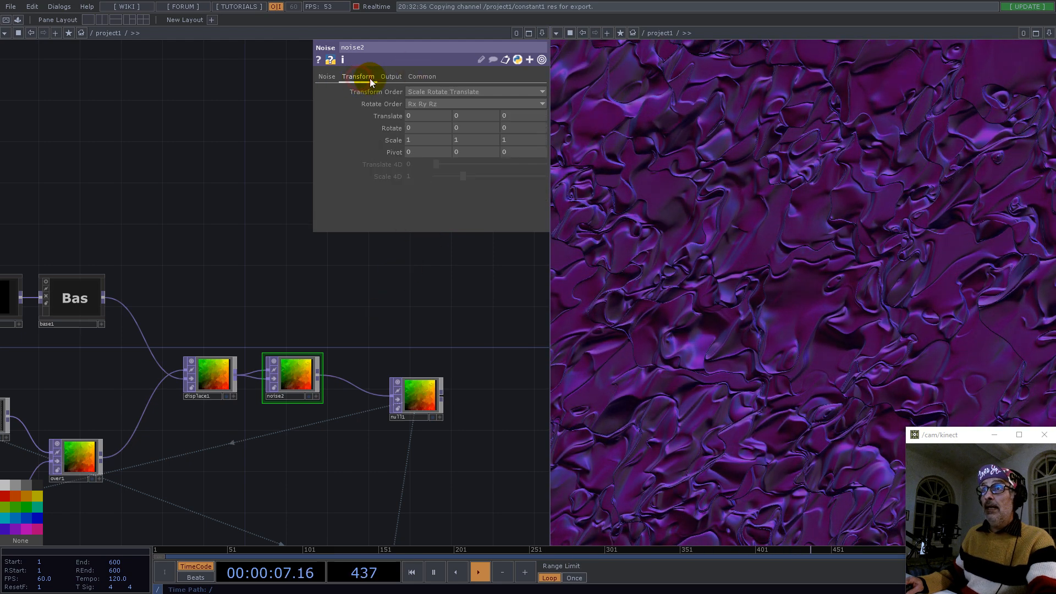
{"action": "left_click", "coordinate": [515, 114]}
{"action": "type", "text": "absTime"}
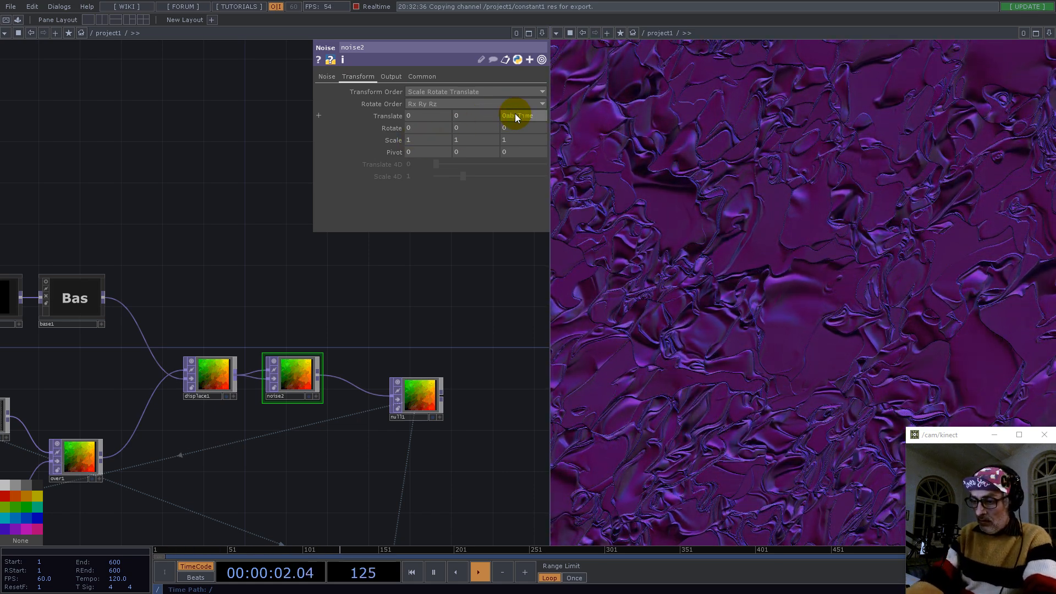
{"action": "type", "text": ".seconds"}
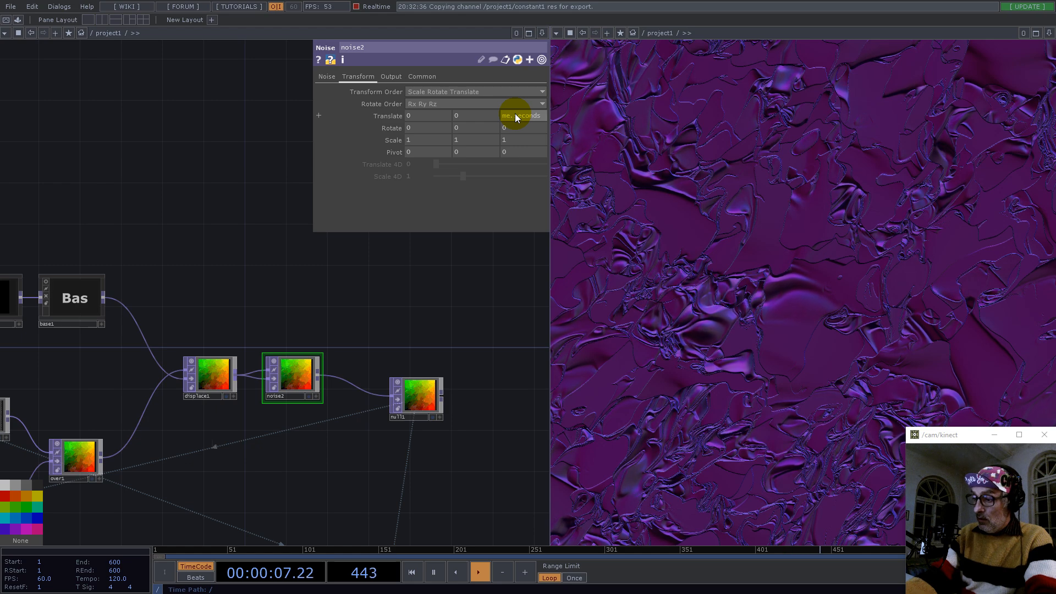
{"action": "type", "text": " /"}
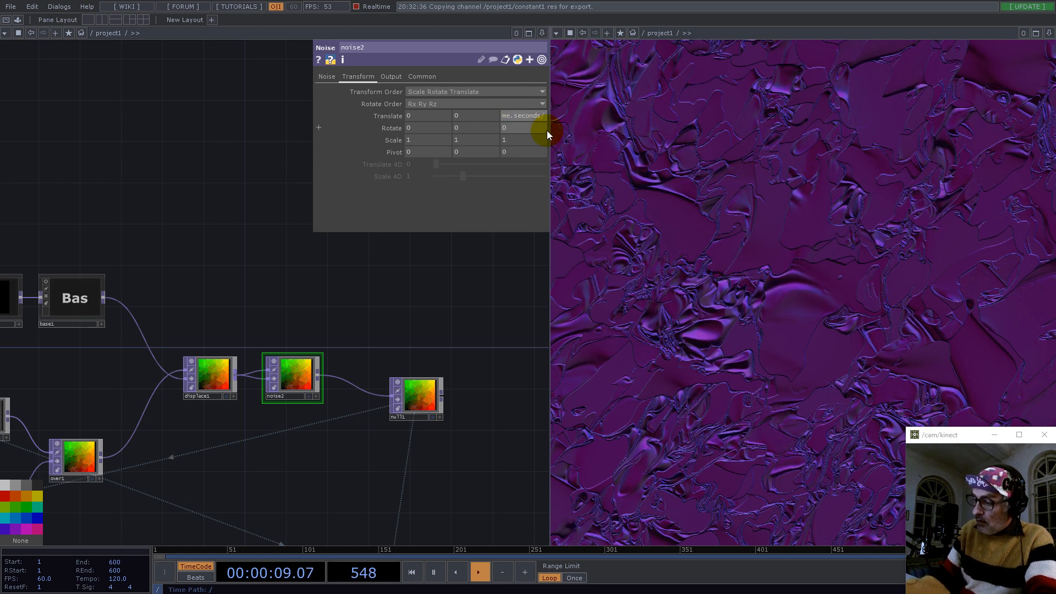
{"action": "left_click", "coordinate": [588, 114]}
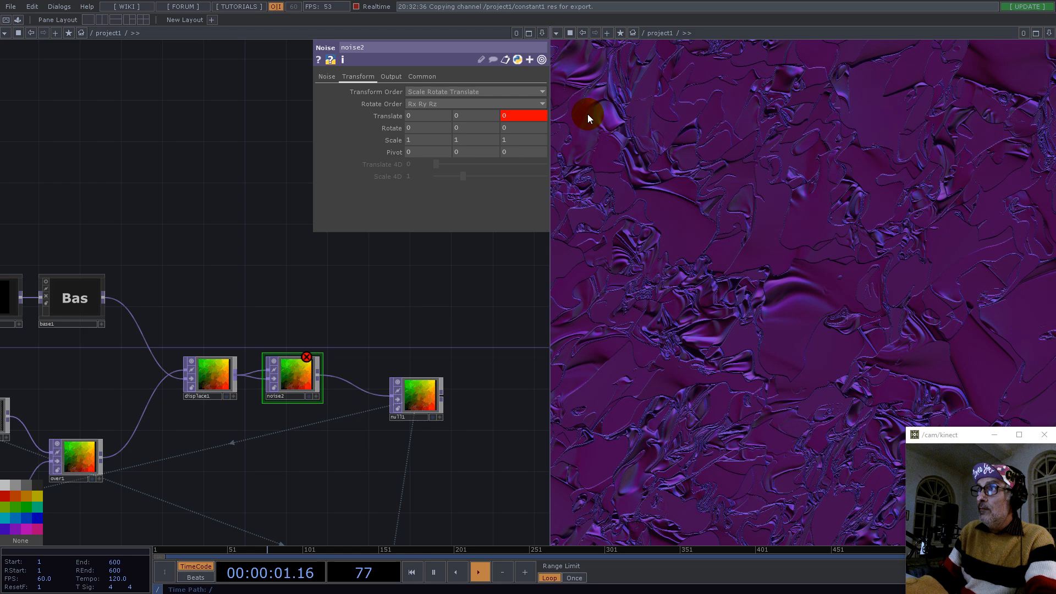
{"action": "left_click", "coordinate": [506, 117]}
{"action": "left_click", "coordinate": [402, 152]}
{"action": "key", "text": "BackSpace"}
{"action": "key", "text": "Return"}
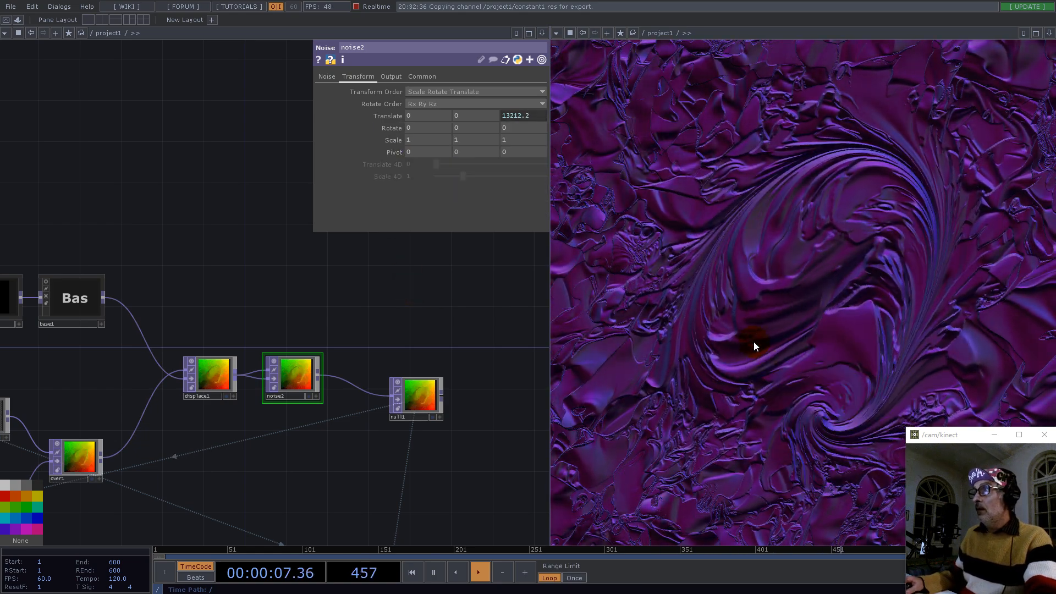
Step: Set noise2's transform Scale to 0.2 on all axes and its Period to 2
{"action": "key", "text": "1"}
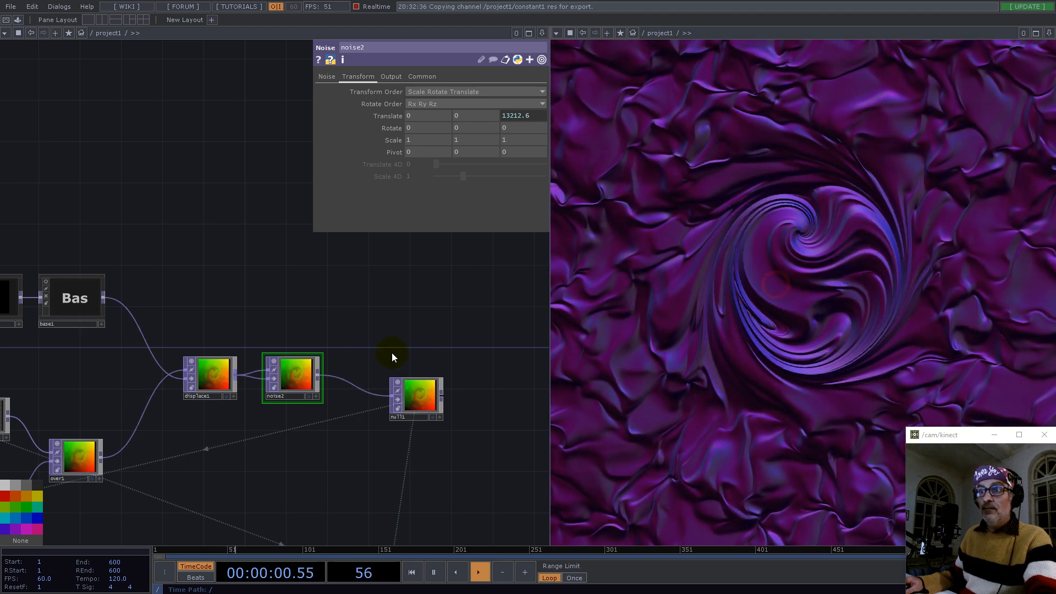
{"action": "scroll", "coordinate": [300, 380], "scroll_direction": "up", "scroll_amount": 2}
{"action": "middle_click_drag", "start_coordinate": [395, 142], "coordinate": [370, 140]}
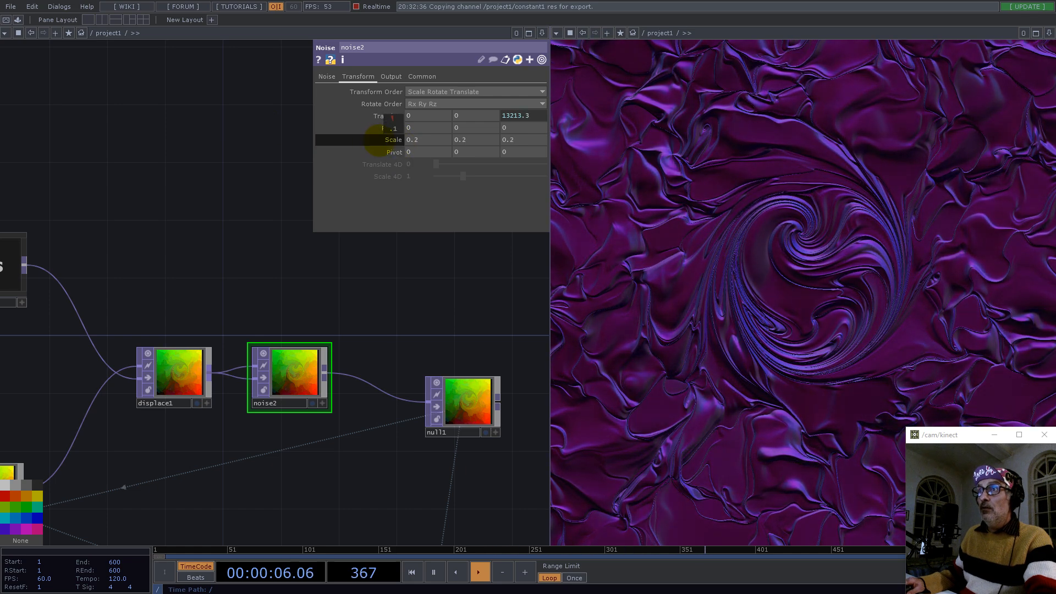
{"action": "left_click", "coordinate": [326, 77]}
{"action": "left_click_drag", "start_coordinate": [491, 117], "coordinate": [628, 123]}
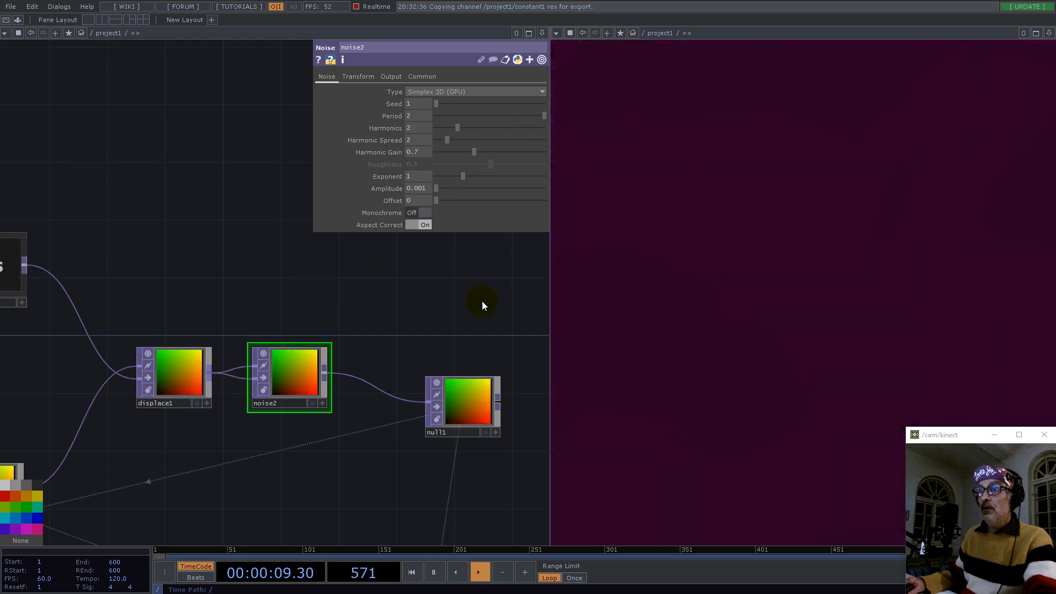
Step: Stir the liquid in the output preview and try an Amplitude of 0.0962 on noise2
{"action": "left_click_drag", "start_coordinate": [415, 309], "coordinate": [471, 300]}
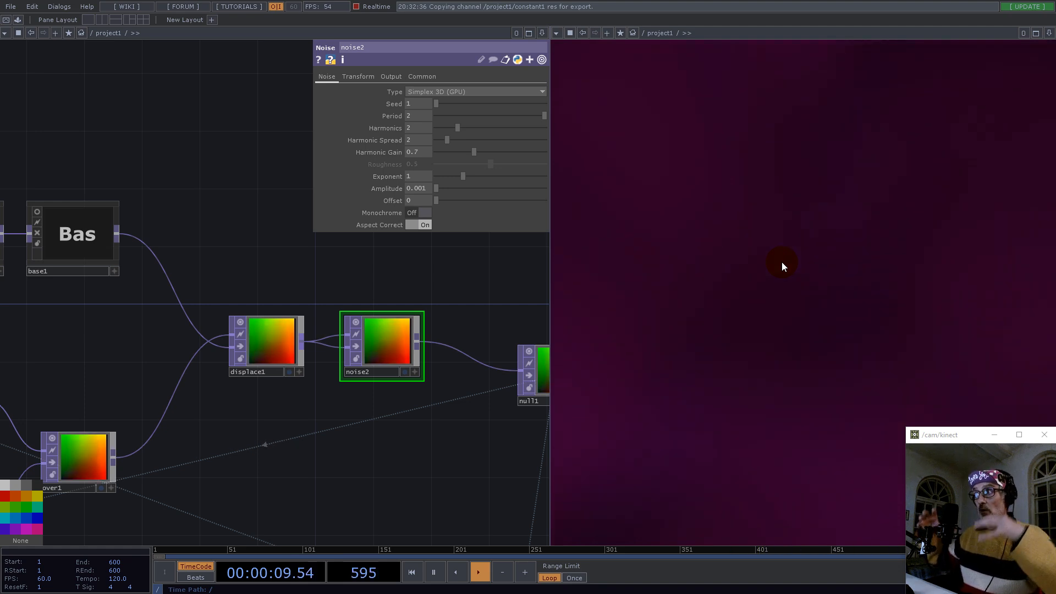
{"action": "mouse_move", "coordinate": [738, 342]}
{"action": "left_mouse_down"}
{"action": "mouse_move", "coordinate": [848, 284]}
{"action": "mouse_move", "coordinate": [782, 346]}
{"action": "mouse_move", "coordinate": [732, 270]}
{"action": "left_mouse_up"}
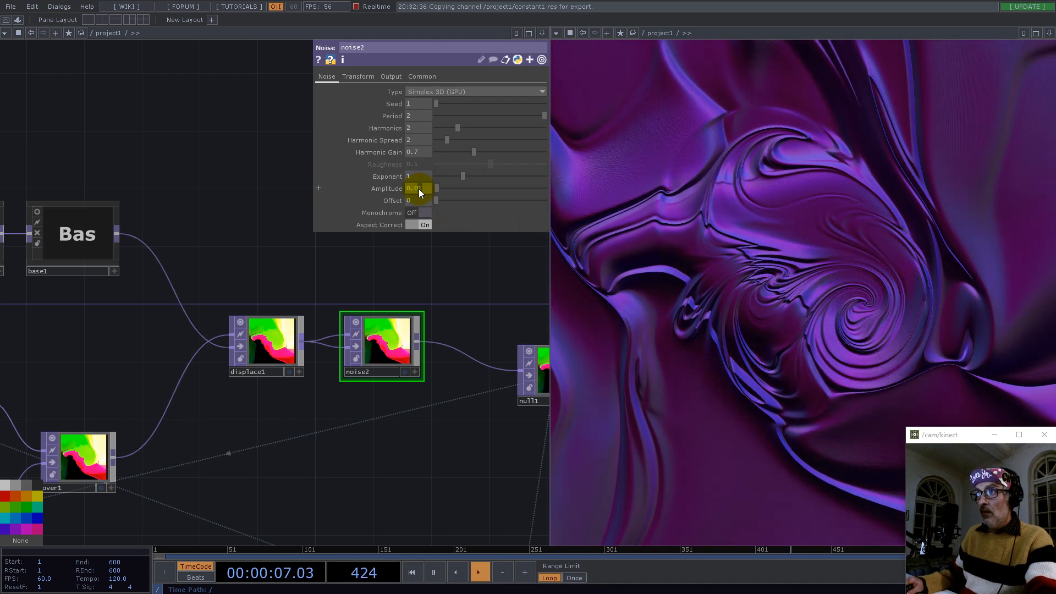
{"action": "type", "text": "096"}
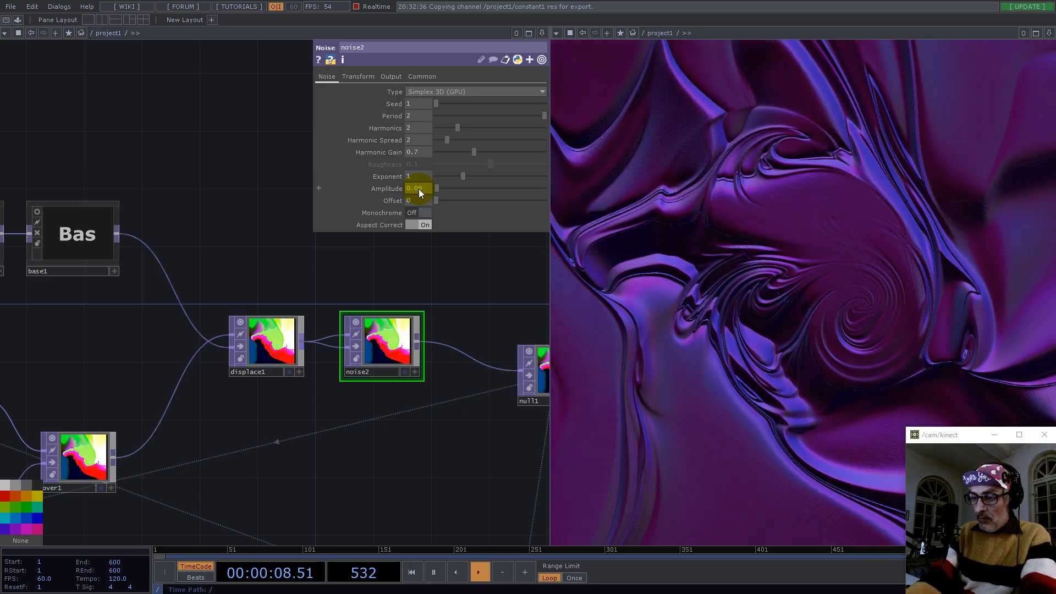
{"action": "type", "text": "2"}
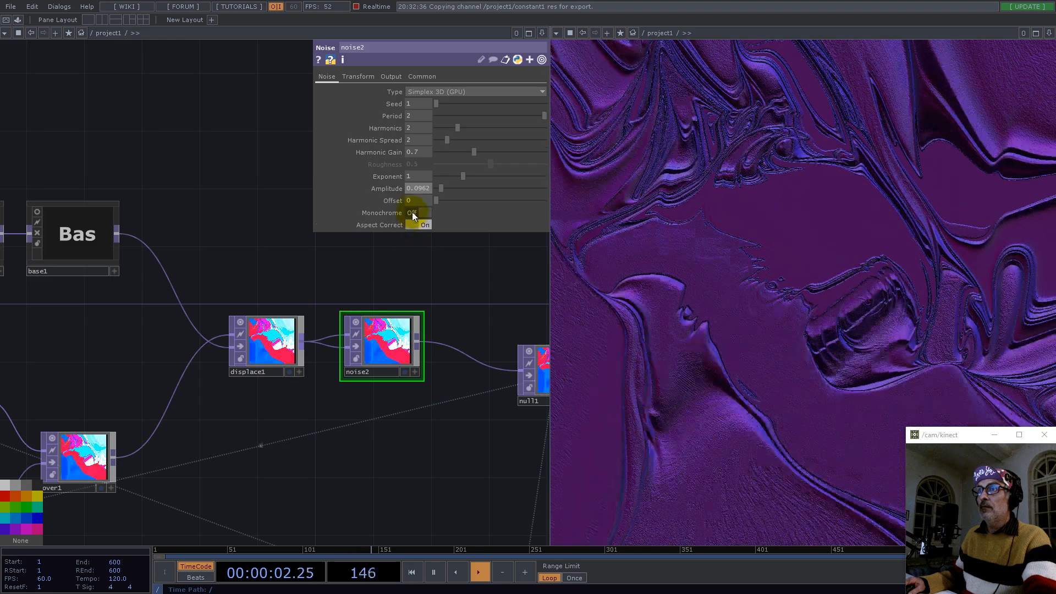
Step: Lower noise2's Amplitude to 0.0162 and further down to 0.0062, resetting the feedback loop to compare
{"action": "left_click_drag", "start_coordinate": [417, 190], "coordinate": [421, 189]}
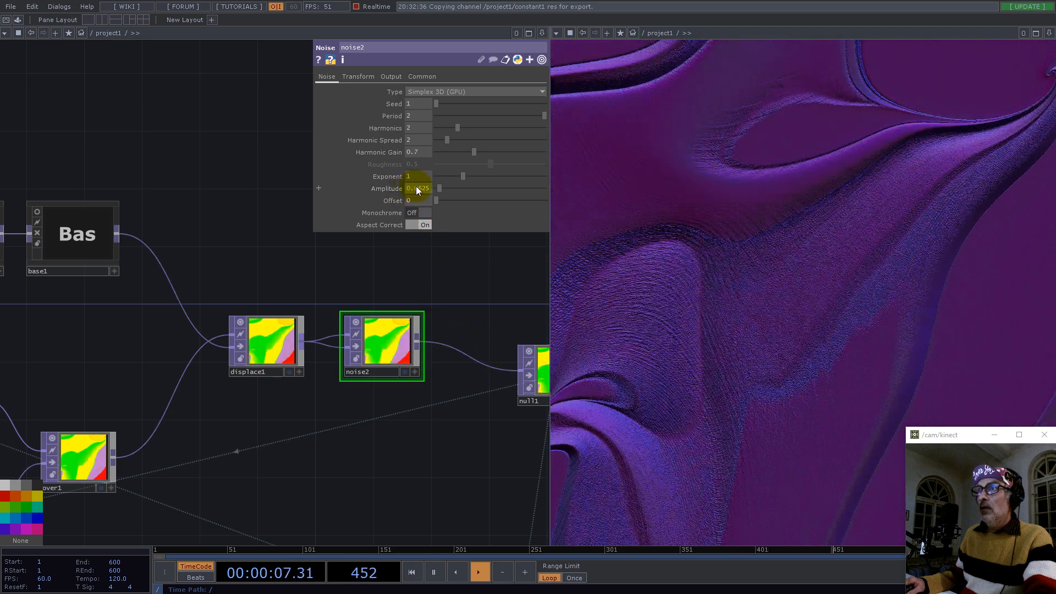
{"action": "left_click_drag", "start_coordinate": [423, 205], "coordinate": [423, 204]}
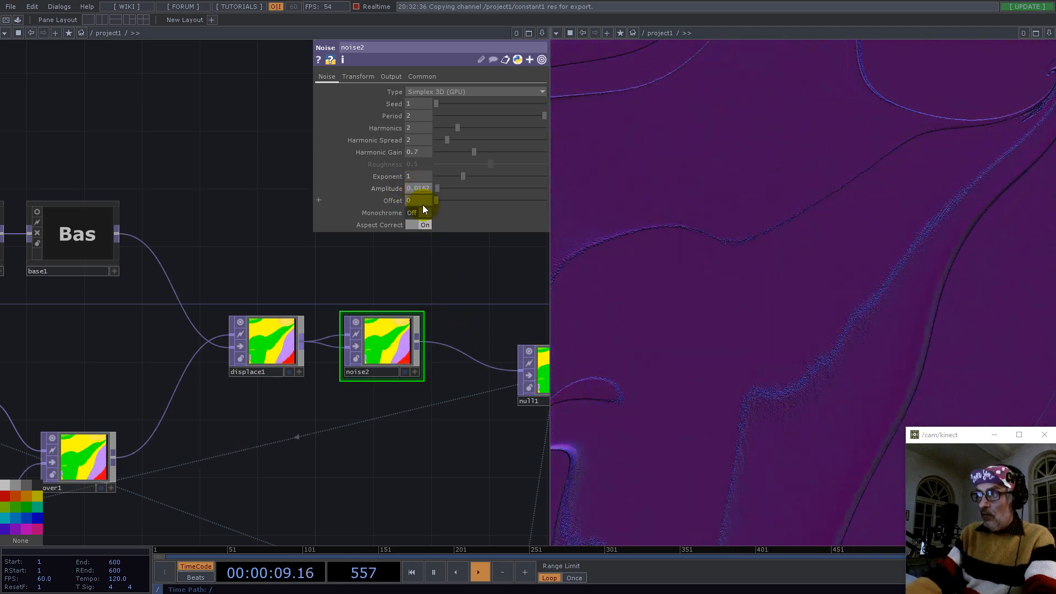
{"action": "left_click", "coordinate": [325, 266]}
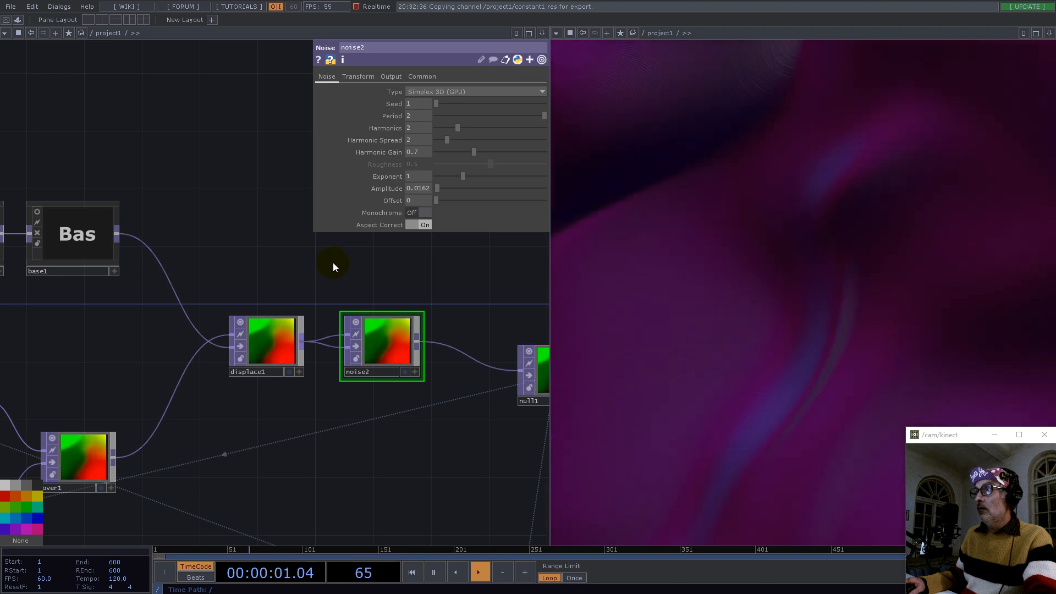
{"action": "left_click_drag", "start_coordinate": [421, 190], "coordinate": [418, 191]}
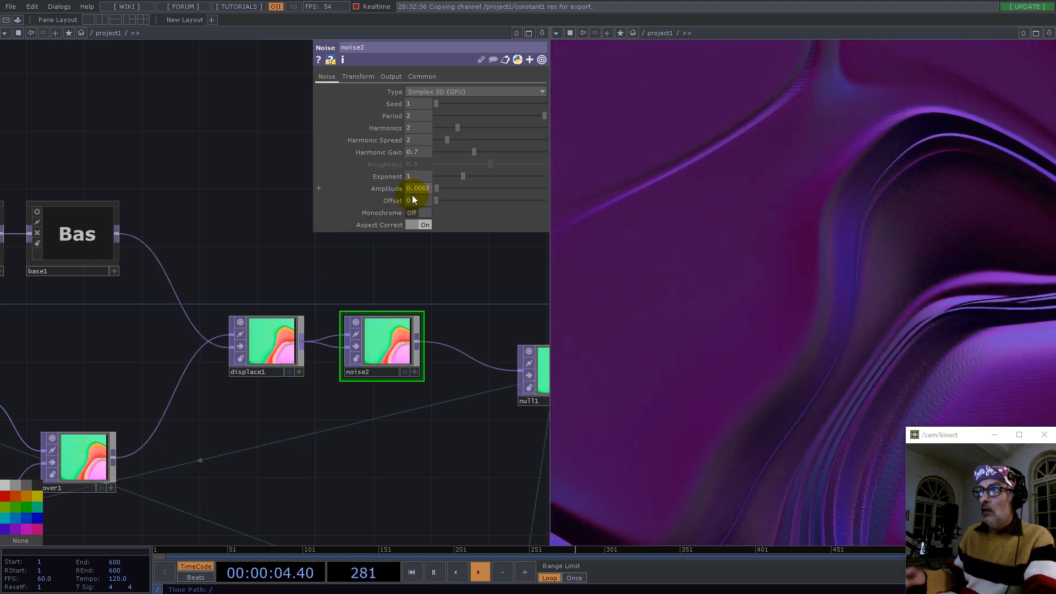
{"action": "left_click", "coordinate": [247, 279]}
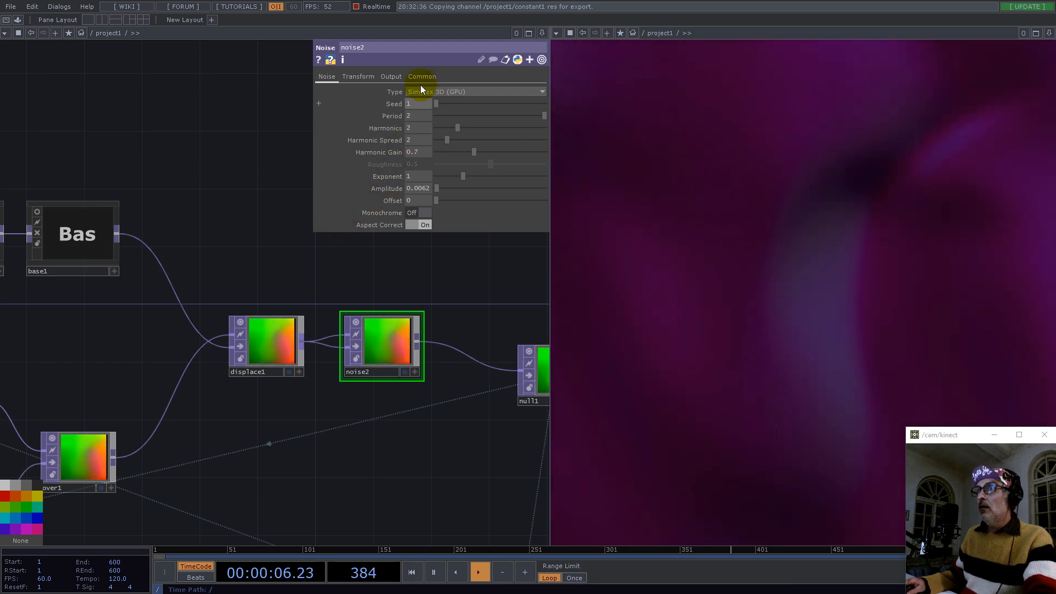
Step: Check noise2's Translate Z expression and stir the liquid in the output preview to judge the motion
{"action": "left_click", "coordinate": [358, 77]}
{"action": "left_click", "coordinate": [503, 117]}
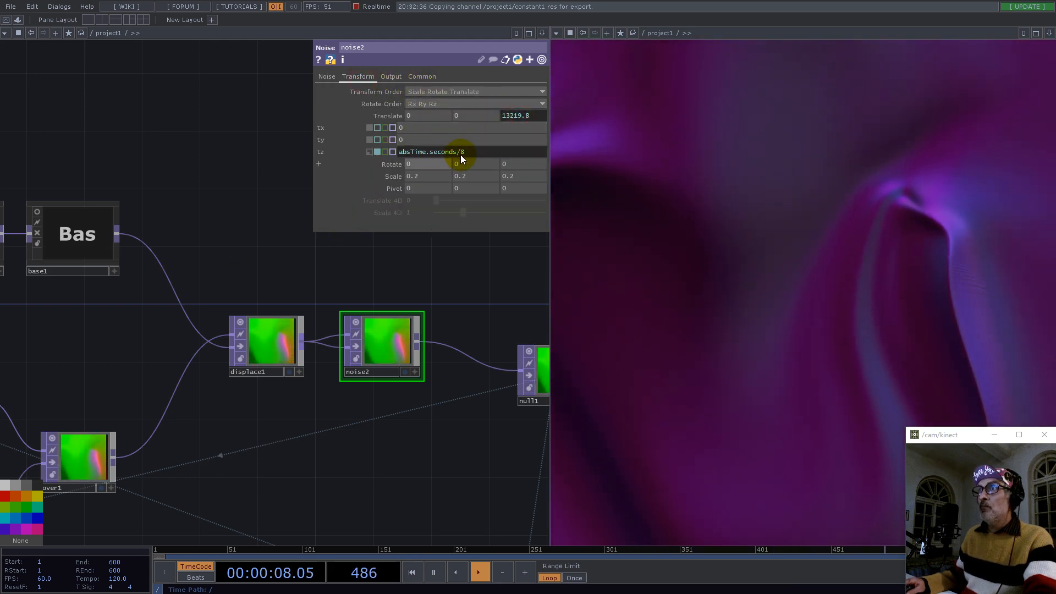
{"action": "left_click", "coordinate": [309, 265]}
{"action": "mouse_move", "coordinate": [802, 354]}
{"action": "left_mouse_down"}
{"action": "mouse_move", "coordinate": [867, 205]}
{"action": "mouse_move", "coordinate": [794, 421]}
{"action": "mouse_move", "coordinate": [783, 190]}
{"action": "left_mouse_up"}
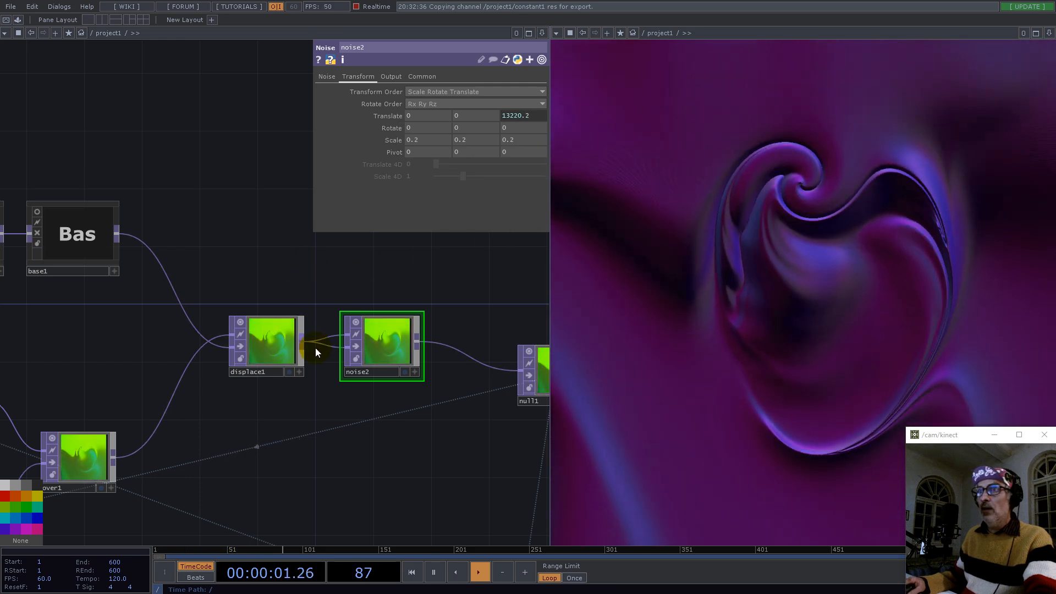
Step: Change the liquid's colours by setting noise1's Seed to 5021
{"action": "scroll", "coordinate": [317, 365], "scroll_direction": "down", "scroll_amount": 6}
{"action": "scroll", "coordinate": [351, 424], "scroll_direction": "up", "scroll_amount": 8}
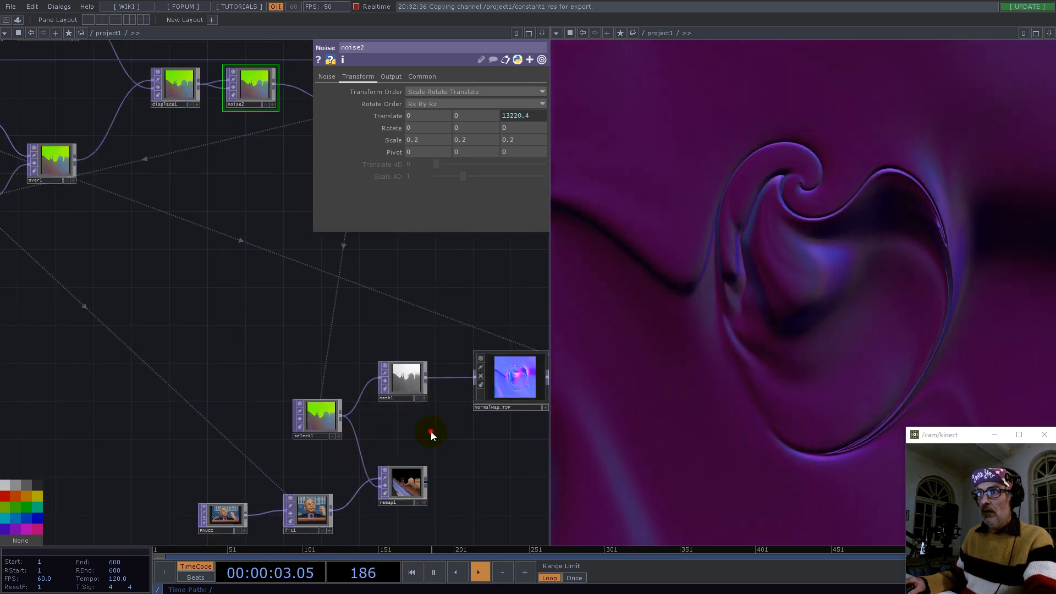
{"action": "left_click", "coordinate": [372, 404]}
{"action": "left_click_drag", "start_coordinate": [468, 105], "coordinate": [491, 108]}
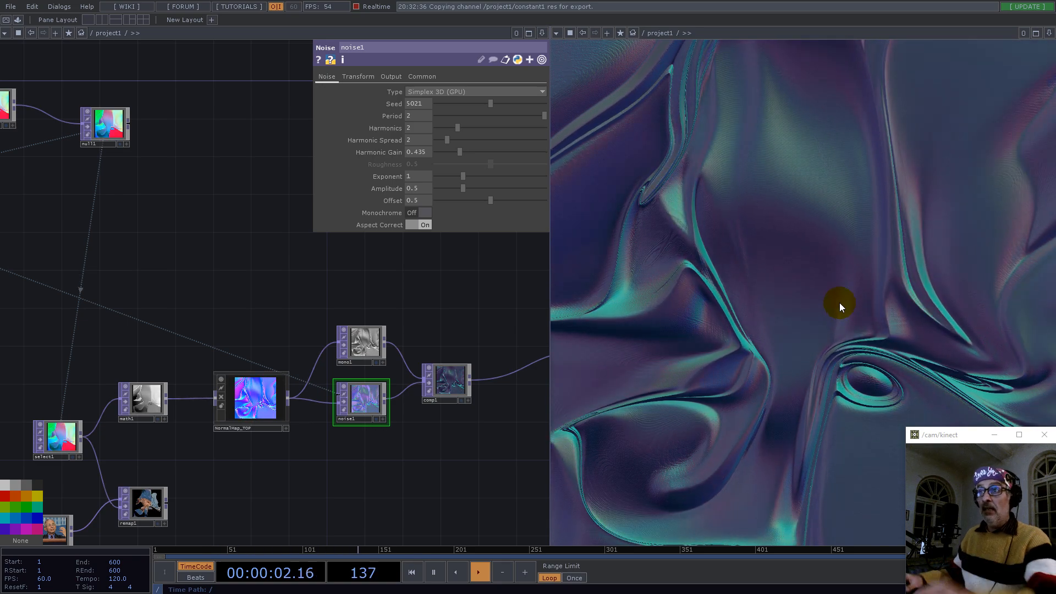
Step: Move noise2 closer to null1 to open space after displace1
{"action": "middle_click_drag", "start_coordinate": [345, 304], "coordinate": [398, 323]}
{"action": "left_click_drag", "start_coordinate": [429, 358], "coordinate": [175, 445]}
{"action": "left_click_drag", "start_coordinate": [275, 367], "coordinate": [320, 379]}
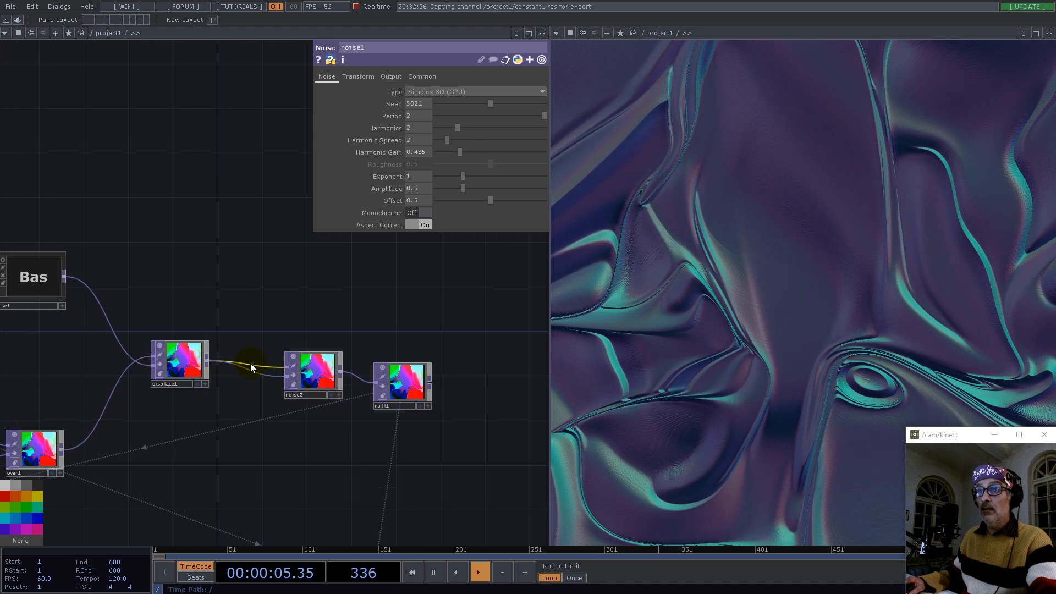
{"action": "right_click", "coordinate": [250, 363]}
{"action": "left_click", "coordinate": [262, 354]}
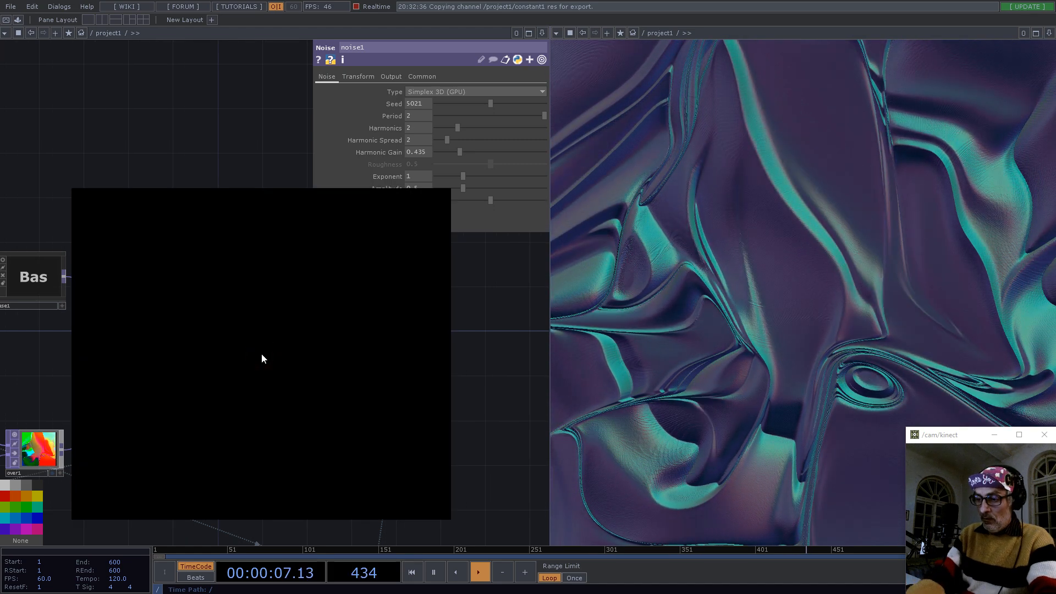
{"action": "key", "text": "Escape"}
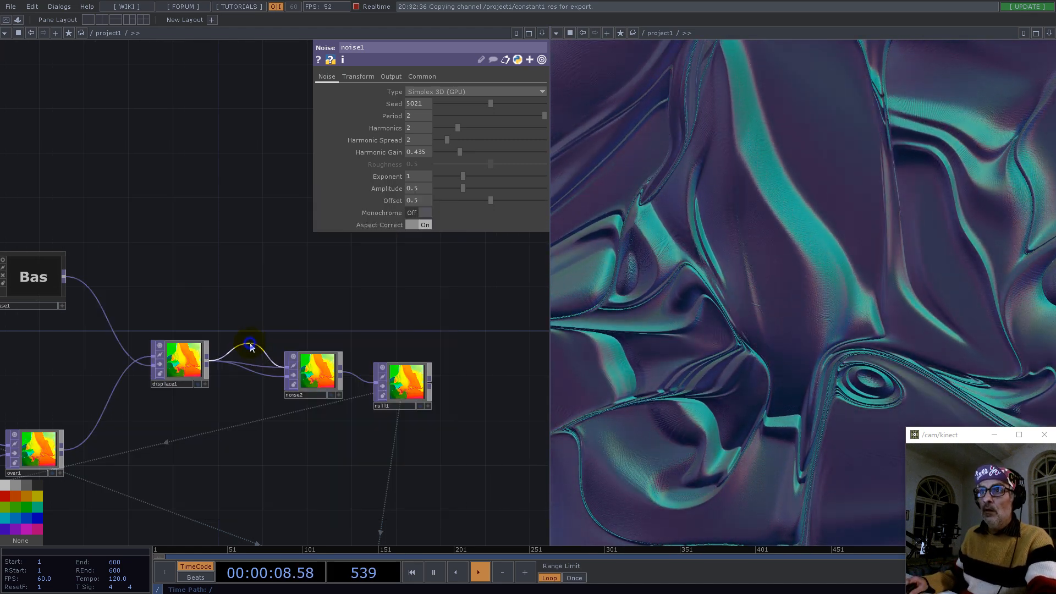
Step: Add a Blur TOP from displace1's output and wire it into noise2's first input, keeping displace1 on the second
{"action": "left_click", "coordinate": [239, 346]}
{"action": "right_click", "coordinate": [207, 364]}
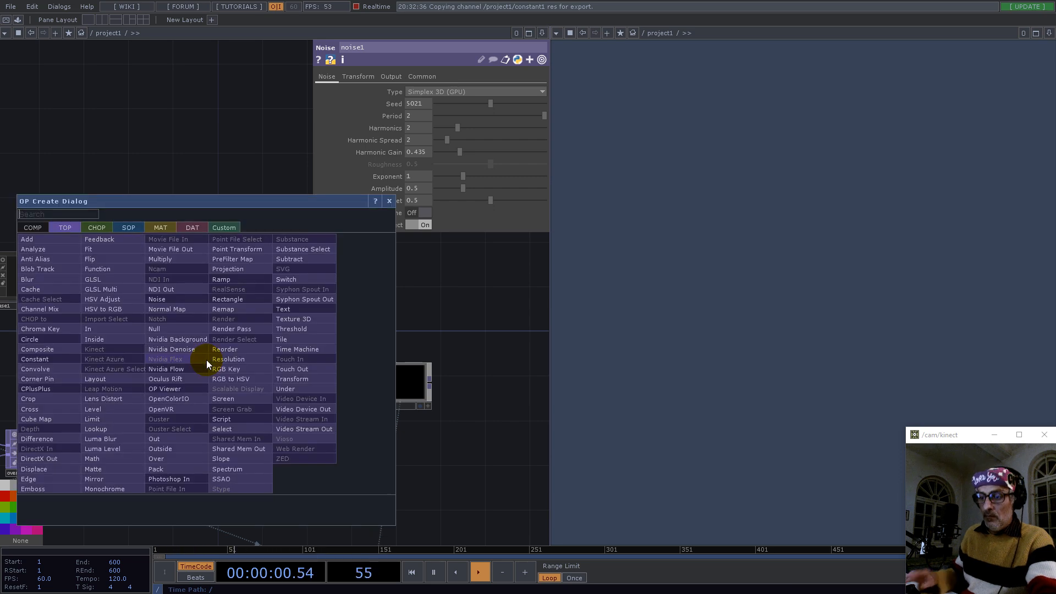
{"action": "type", "text": "bl"}
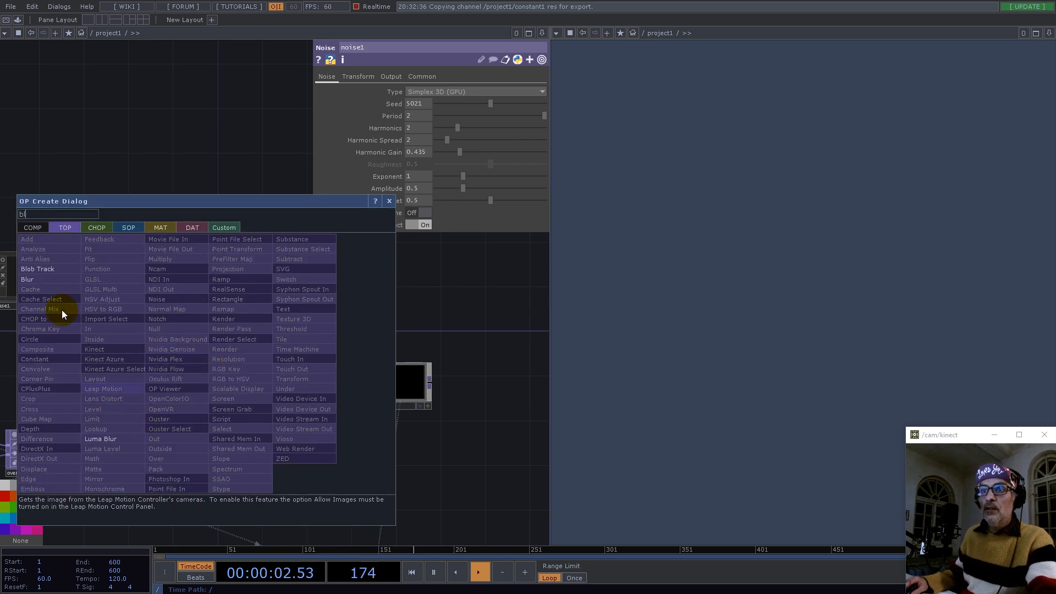
{"action": "left_click", "coordinate": [35, 280]}
{"action": "left_click", "coordinate": [221, 295]}
{"action": "left_click", "coordinate": [266, 304]}
{"action": "left_click", "coordinate": [287, 372]}
{"action": "key", "text": "ctrl+z"}
{"action": "left_click", "coordinate": [286, 364]}
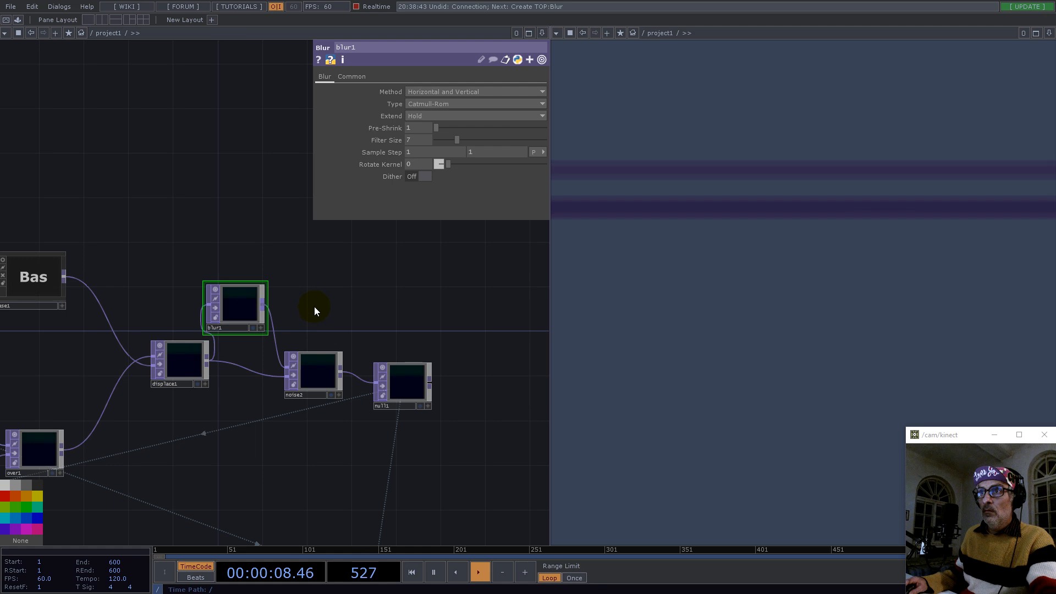
Step: Set blur1's Filter Size to 2 and reset the feedback loop
{"action": "left_click", "coordinate": [239, 308]}
{"action": "left_click_drag", "start_coordinate": [438, 144], "coordinate": [439, 140]}
{"action": "left_click", "coordinate": [378, 259]}
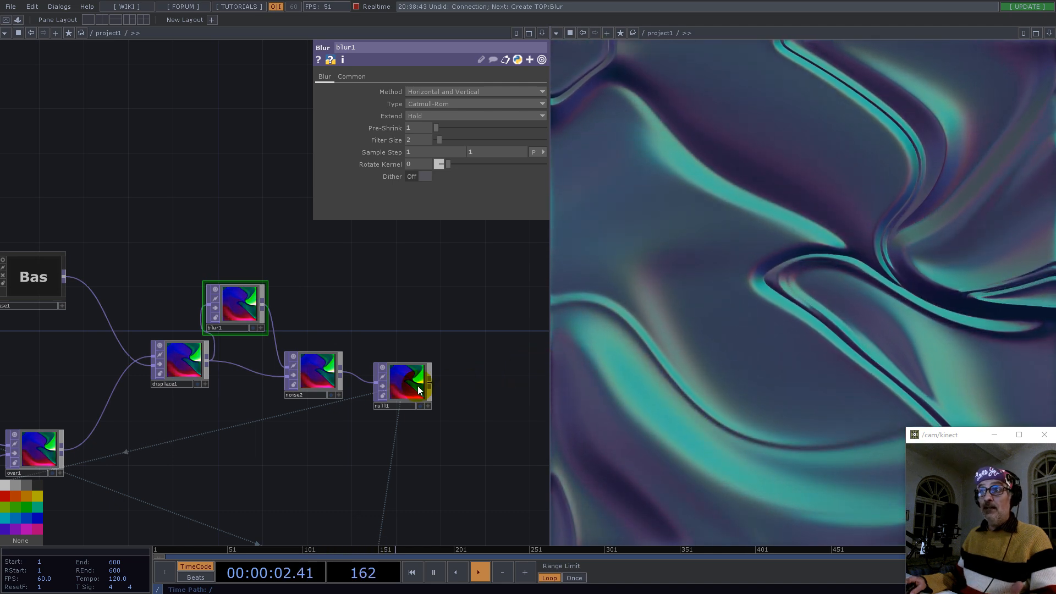
Step: Spread out null1, noise2 and blur1 to leave more room after displace1
{"action": "left_click_drag", "start_coordinate": [405, 385], "coordinate": [471, 364]}
{"action": "left_click_drag", "start_coordinate": [323, 369], "coordinate": [357, 370]}
{"action": "left_click_drag", "start_coordinate": [235, 313], "coordinate": [268, 313]}
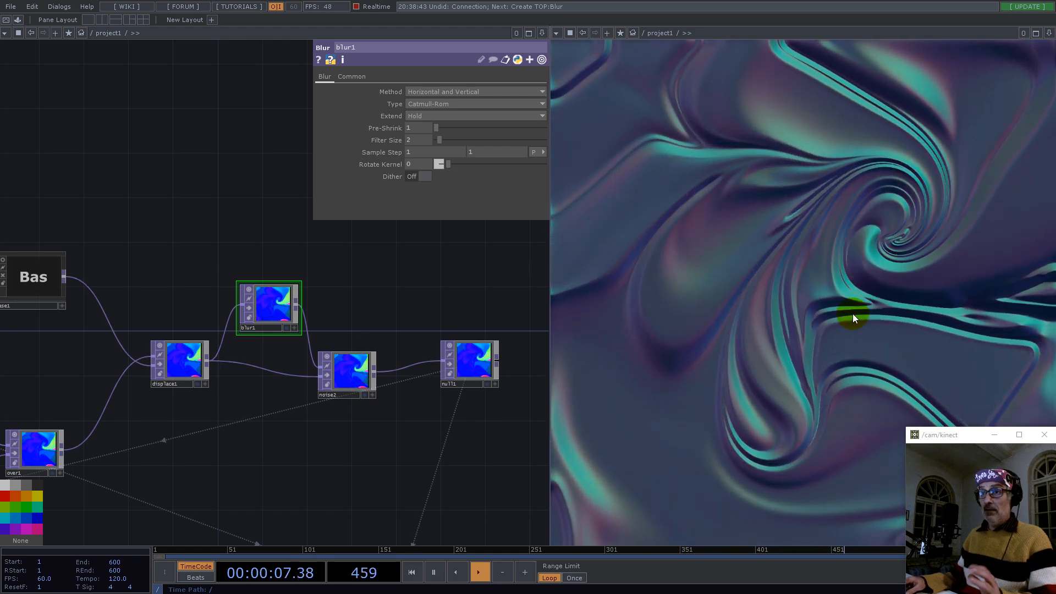
Step: Examine the whole network and take a close look at the NormalMap_TOP node's output
{"action": "scroll", "coordinate": [186, 276], "scroll_direction": "down", "scroll_amount": 5}
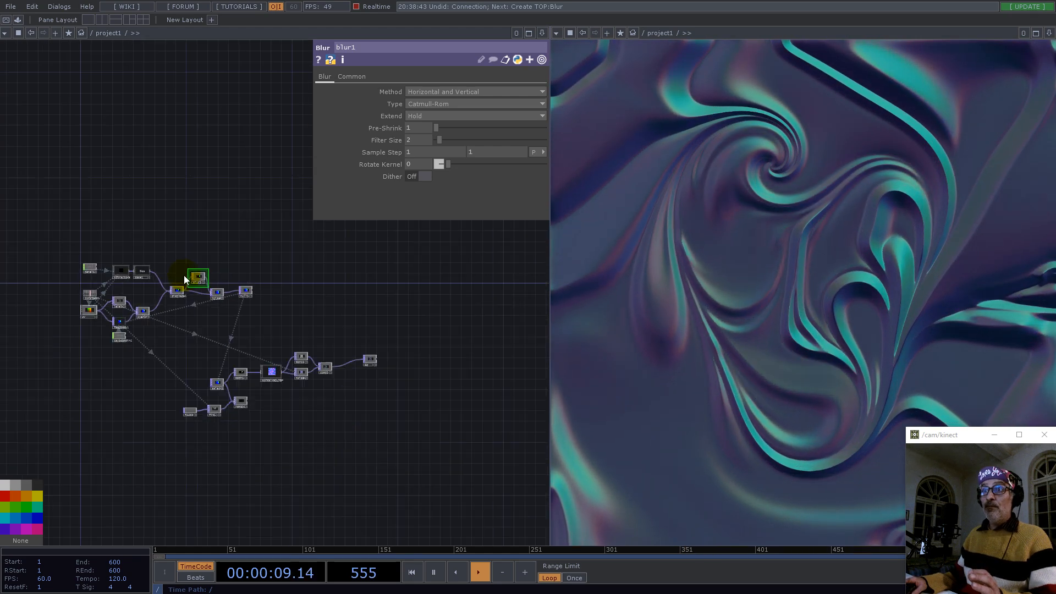
{"action": "scroll", "coordinate": [255, 374], "scroll_direction": "up", "scroll_amount": 3}
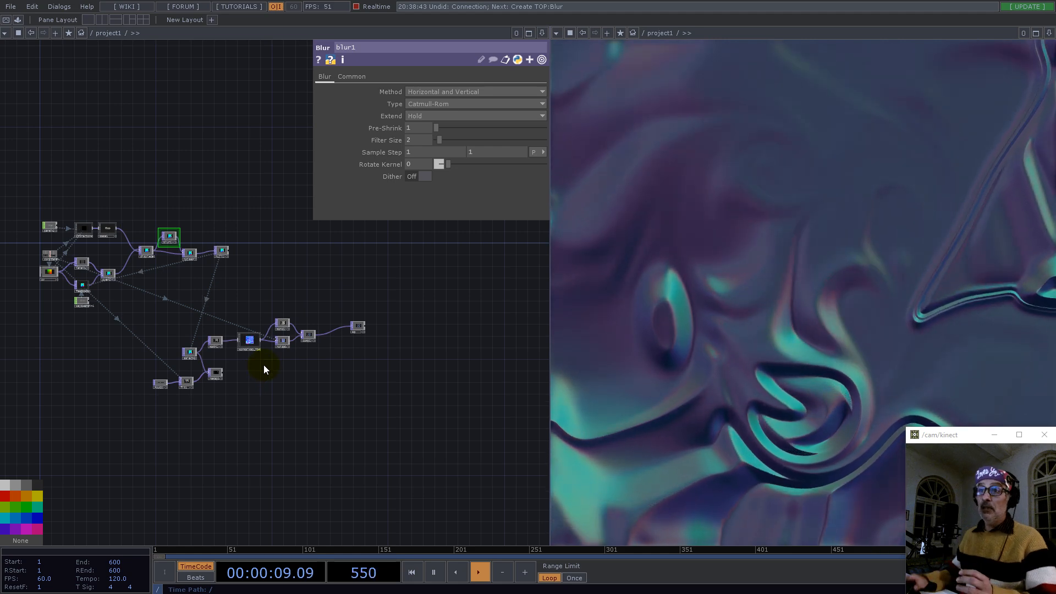
{"action": "scroll", "coordinate": [246, 328], "scroll_direction": "up", "scroll_amount": 10}
{"action": "scroll", "coordinate": [276, 372], "scroll_direction": "up", "scroll_amount": 5}
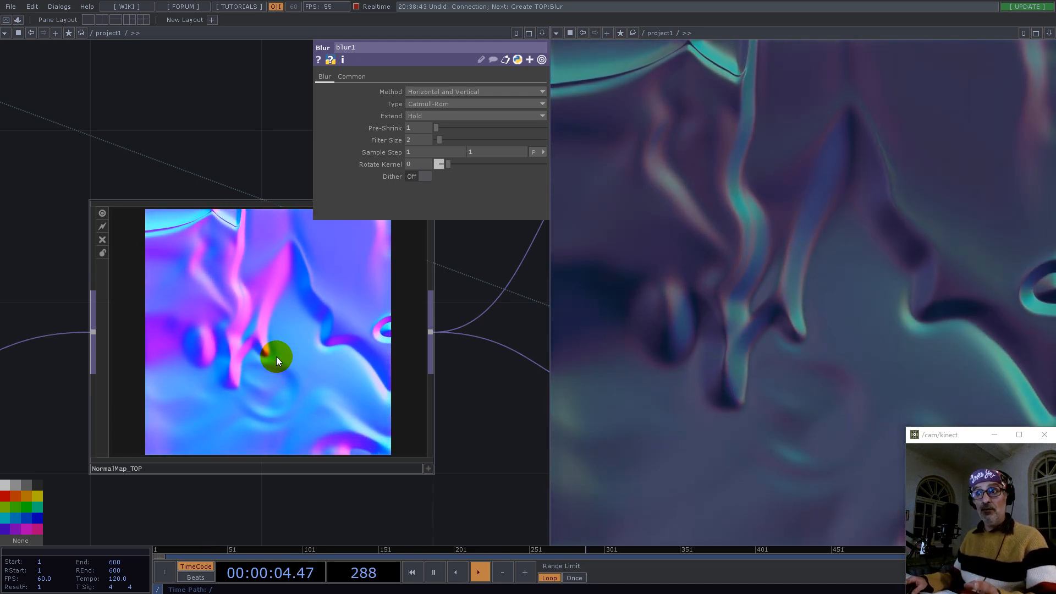
Step: Enter the NormalMap_TOP component and look over its internal chain from in1 through level1 and normal1
{"action": "scroll", "coordinate": [325, 359], "scroll_direction": "down", "scroll_amount": 3}
{"action": "scroll", "coordinate": [327, 358], "scroll_direction": "down", "scroll_amount": 4}
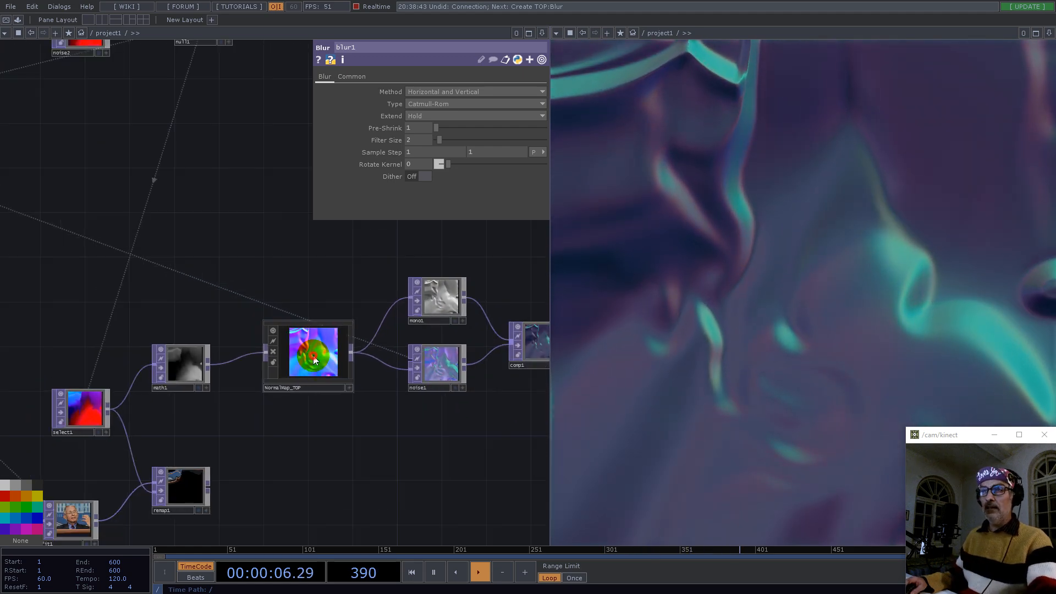
{"action": "left_click", "coordinate": [313, 356]}
{"action": "key", "text": "i"}
{"action": "scroll", "coordinate": [256, 369], "scroll_direction": "up", "scroll_amount": 6}
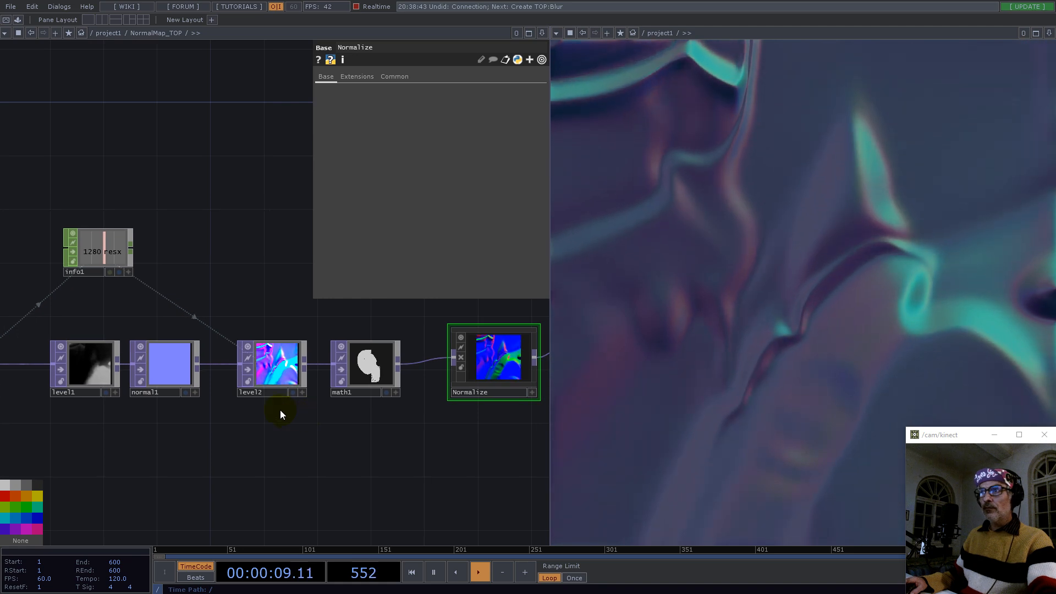
{"action": "left_click_drag", "start_coordinate": [164, 443], "coordinate": [288, 431]}
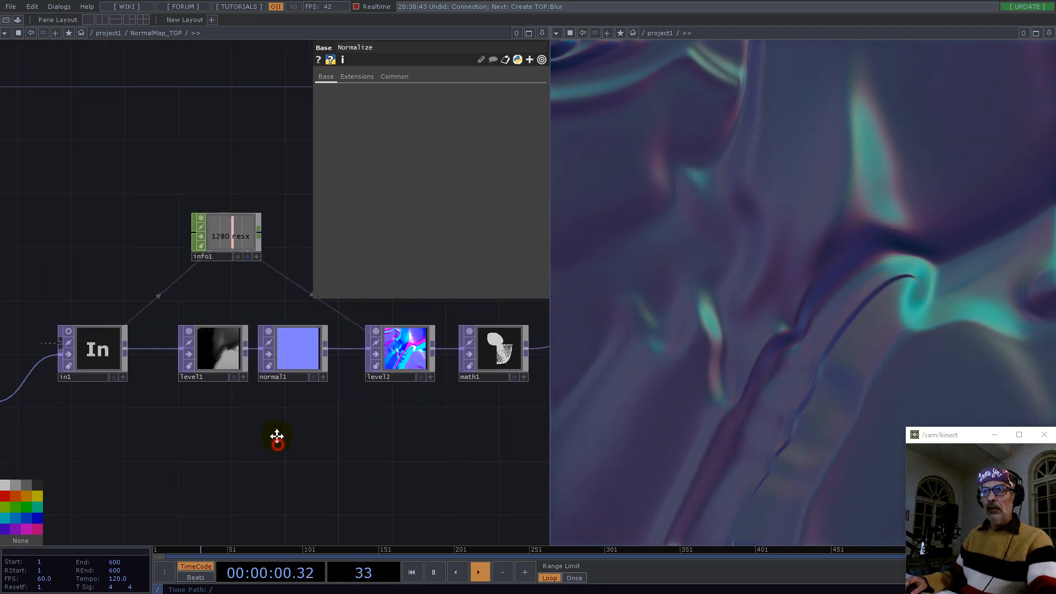
{"action": "scroll", "coordinate": [165, 376], "scroll_direction": "up", "scroll_amount": 6}
{"action": "left_click_drag", "start_coordinate": [141, 427], "coordinate": [27, 466]}
{"action": "left_click_drag", "start_coordinate": [288, 455], "coordinate": [132, 518]}
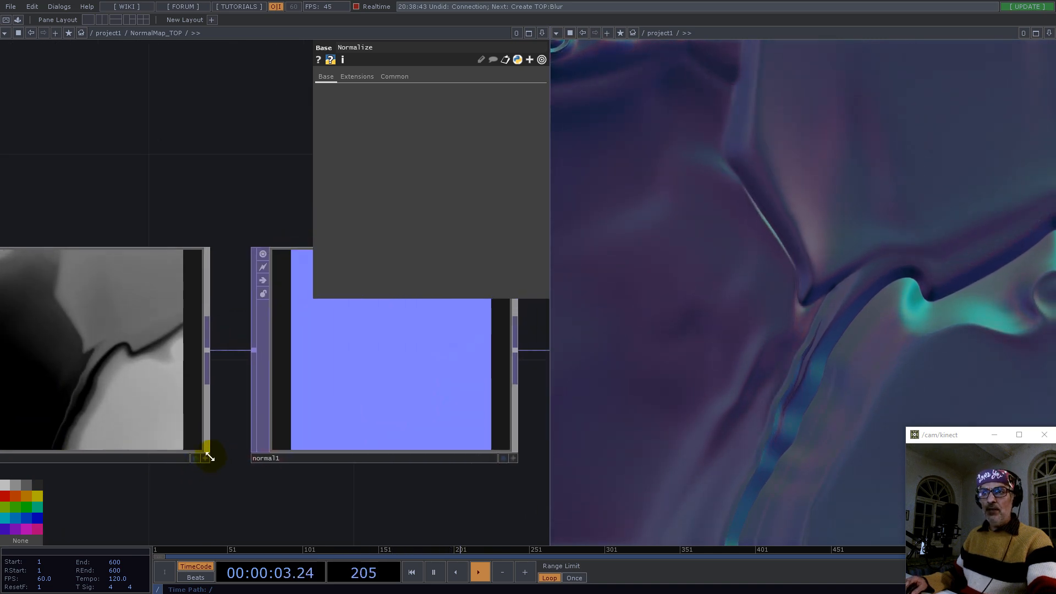
Step: Examine level1's output as points in its viewer, and return the viewer to image display
{"action": "left_click", "coordinate": [205, 457]}
{"action": "left_click_drag", "start_coordinate": [203, 490], "coordinate": [308, 491]}
{"action": "right_click", "coordinate": [198, 389]}
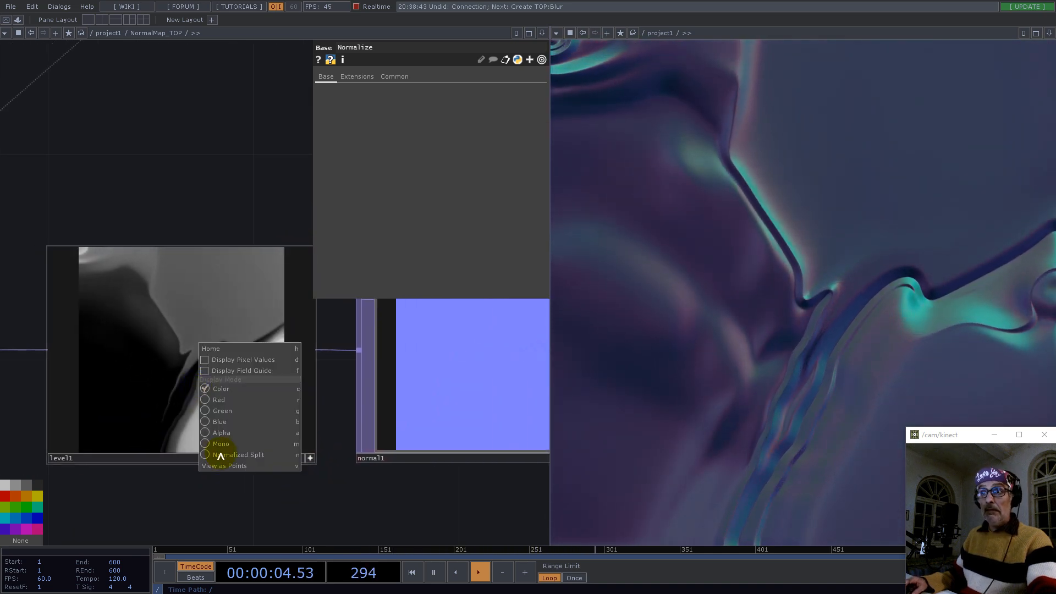
{"action": "left_click", "coordinate": [225, 467]}
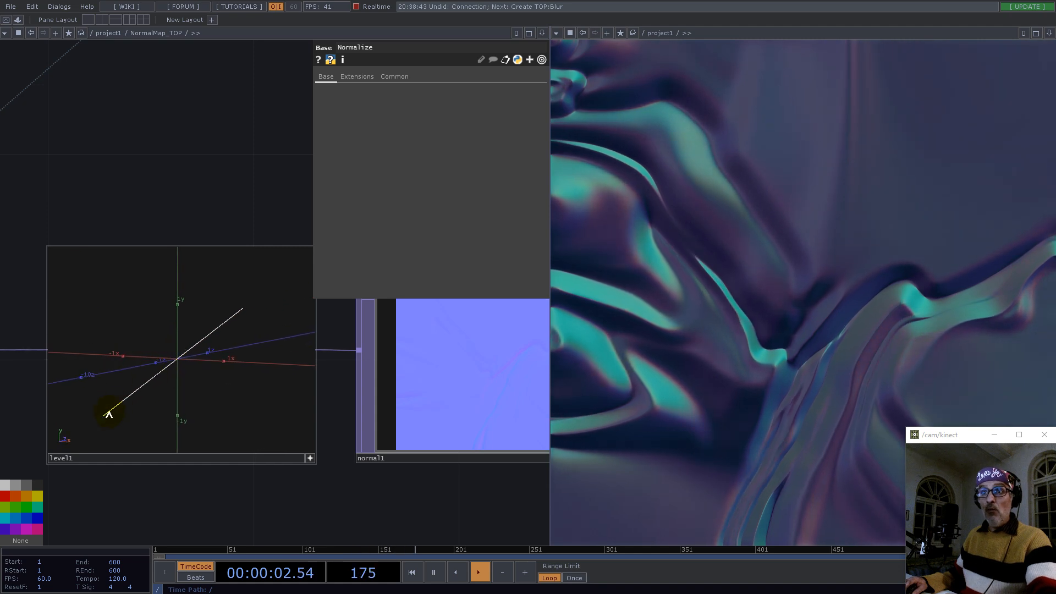
{"action": "right_click", "coordinate": [186, 356]}
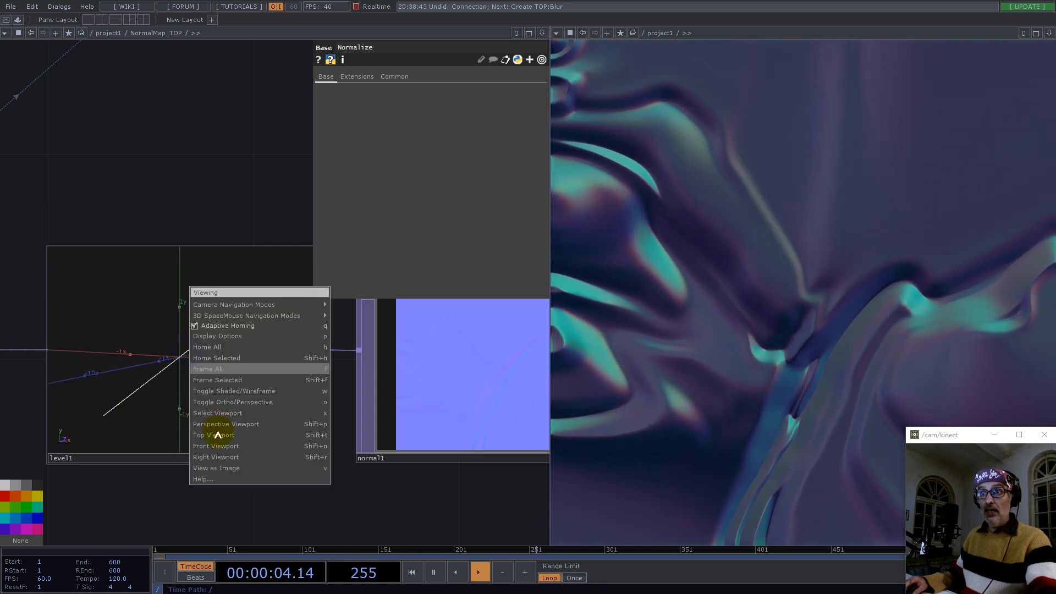
{"action": "left_click", "coordinate": [224, 469]}
{"action": "left_click", "coordinate": [310, 458]}
Step: Display normal1's output as points and orbit around the point cloud to examine its spread
{"action": "left_click_drag", "start_coordinate": [370, 497], "coordinate": [200, 445]}
{"action": "scroll", "coordinate": [196, 443], "scroll_direction": "down", "scroll_amount": 3}
{"action": "scroll", "coordinate": [292, 382], "scroll_direction": "up", "scroll_amount": 4}
{"action": "scroll", "coordinate": [291, 383], "scroll_direction": "up", "scroll_amount": 1}
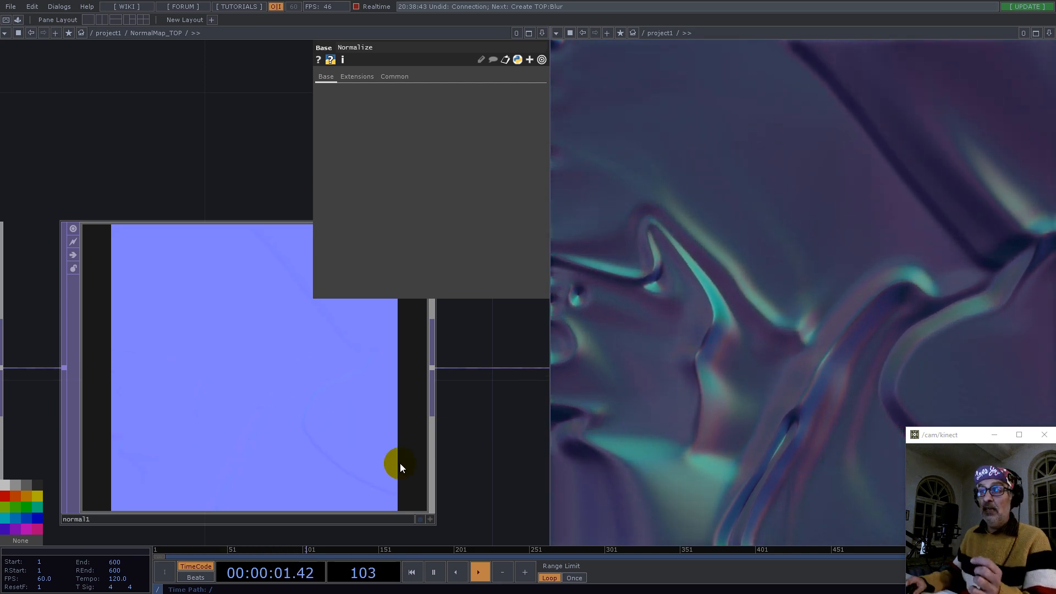
{"action": "left_click", "coordinate": [430, 519]}
{"action": "right_click", "coordinate": [244, 377]}
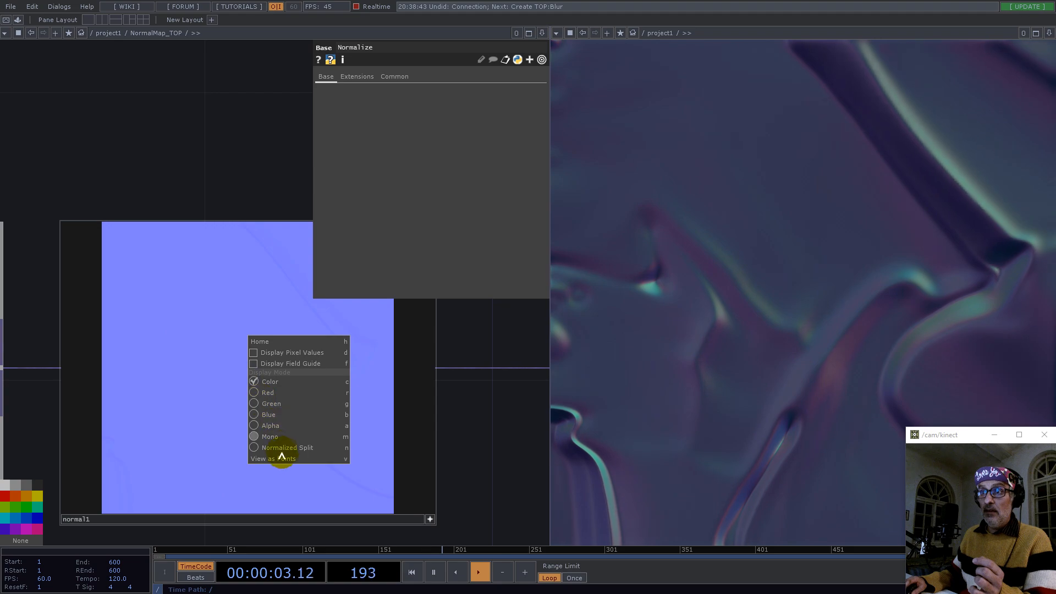
{"action": "left_click", "coordinate": [282, 453]}
{"action": "middle_click_drag", "start_coordinate": [254, 393], "coordinate": [137, 447]}
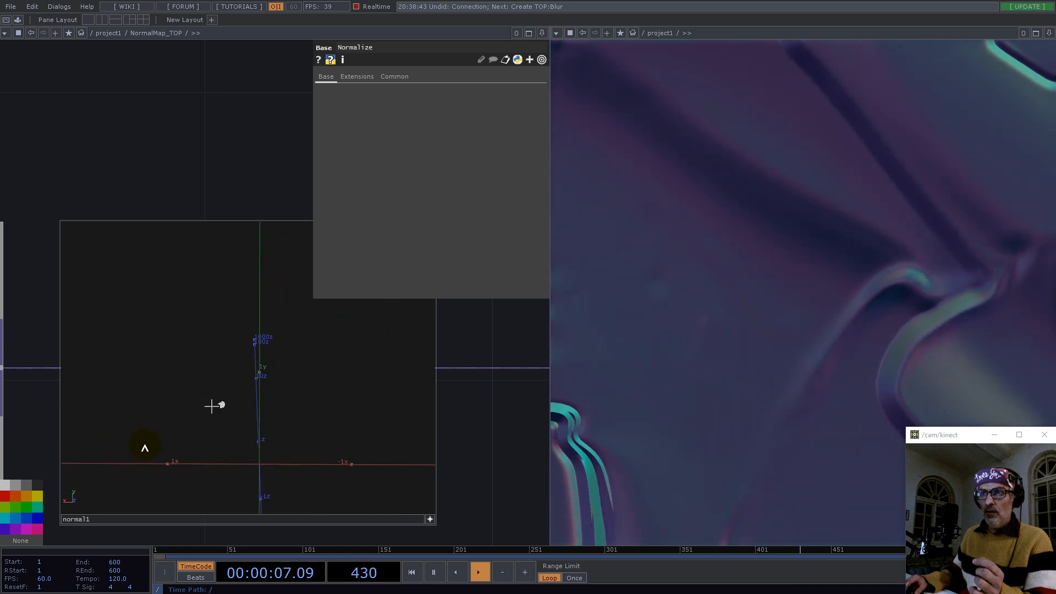
{"action": "mouse_move", "coordinate": [300, 404]}
{"action": "left_mouse_down"}
{"action": "mouse_move", "coordinate": [253, 401]}
{"action": "mouse_move", "coordinate": [323, 412]}
{"action": "mouse_move", "coordinate": [439, 403]}
{"action": "mouse_move", "coordinate": [307, 373]}
{"action": "mouse_move", "coordinate": [275, 401]}
{"action": "mouse_move", "coordinate": [260, 370]}
{"action": "mouse_move", "coordinate": [313, 370]}
{"action": "mouse_move", "coordinate": [281, 360]}
{"action": "mouse_move", "coordinate": [358, 403]}
{"action": "mouse_move", "coordinate": [301, 389]}
{"action": "left_mouse_up"}
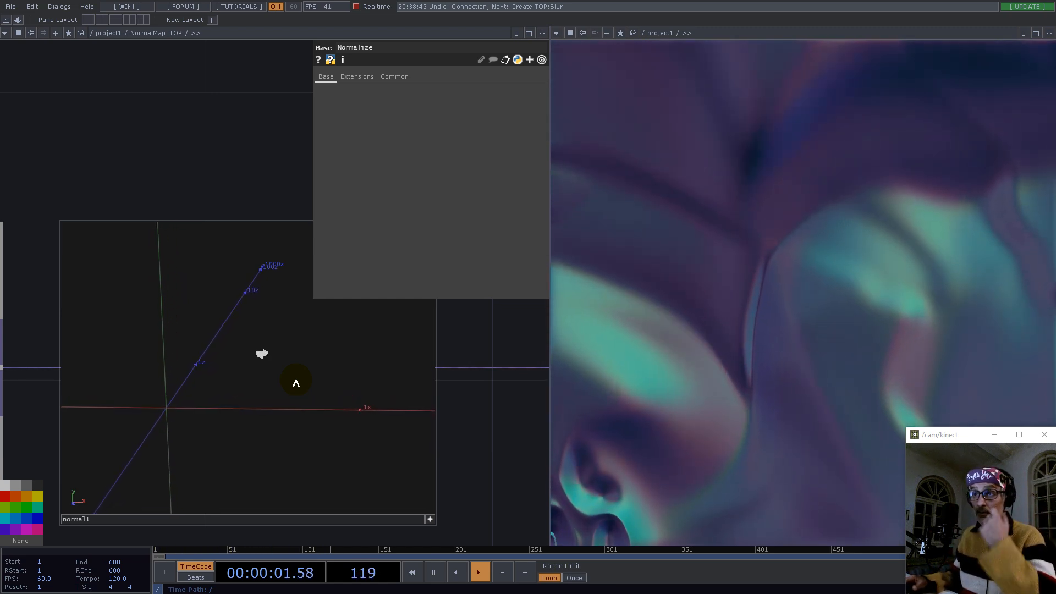
{"action": "scroll", "coordinate": [471, 406], "scroll_direction": "down", "scroll_amount": 5}
{"action": "left_click_drag", "start_coordinate": [481, 375], "coordinate": [102, 337]}
{"action": "right_click", "coordinate": [77, 380]}
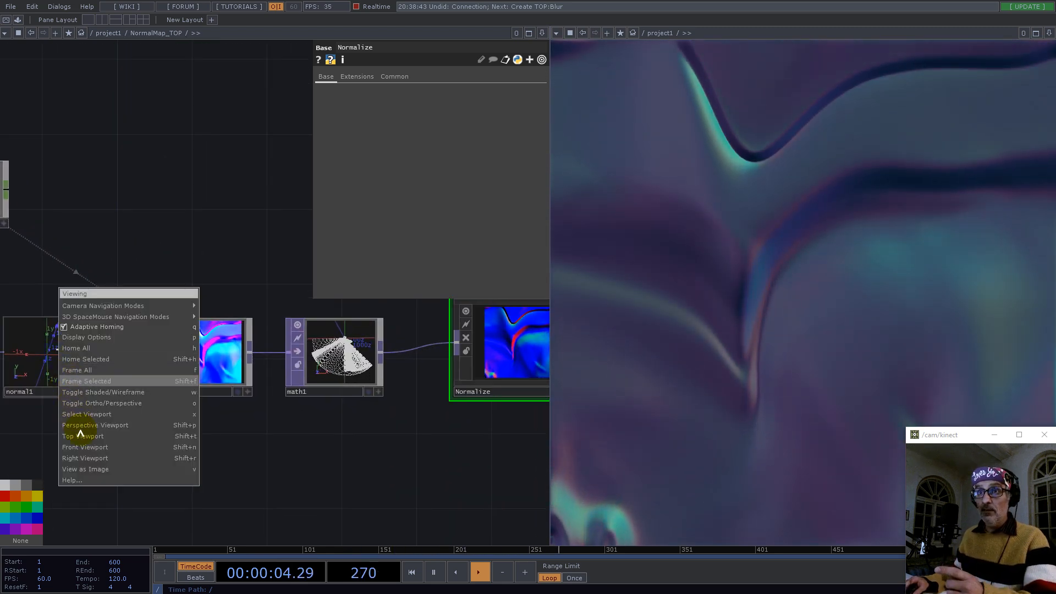
{"action": "left_click", "coordinate": [98, 478]}
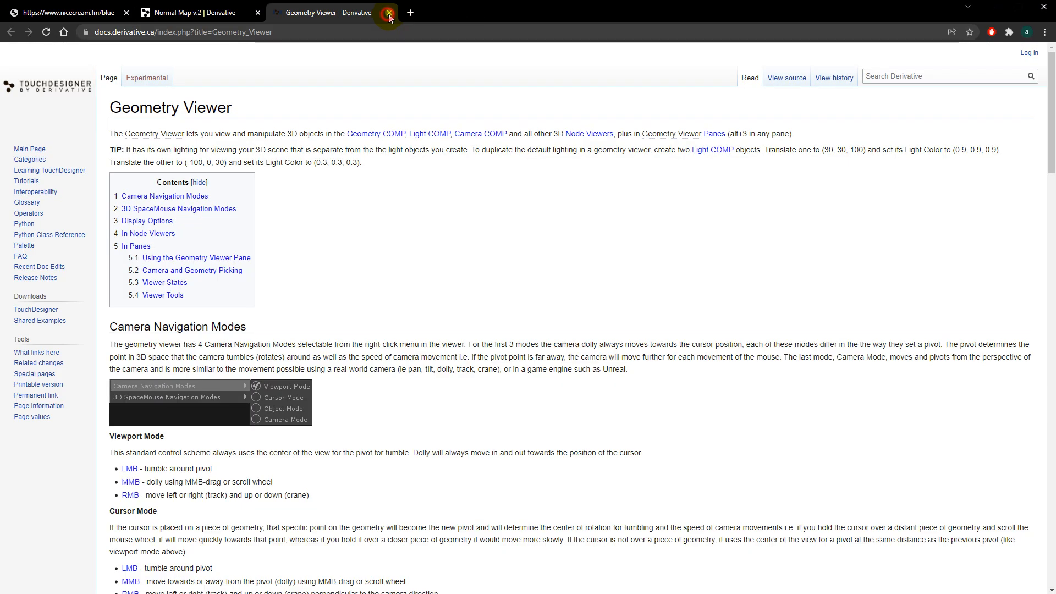
{"action": "left_click", "coordinate": [388, 13]}
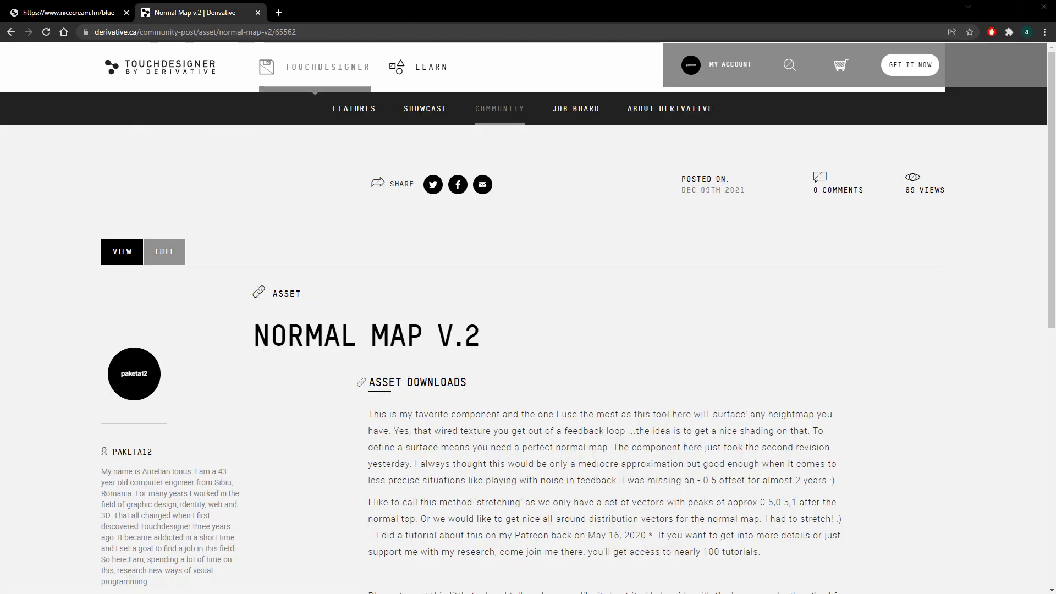
{"action": "key", "text": "alt+Tab"}
Step: Switch normal1's viewer back to image display and show the node's parameters
{"action": "left_click_drag", "start_coordinate": [148, 474], "coordinate": [283, 477]}
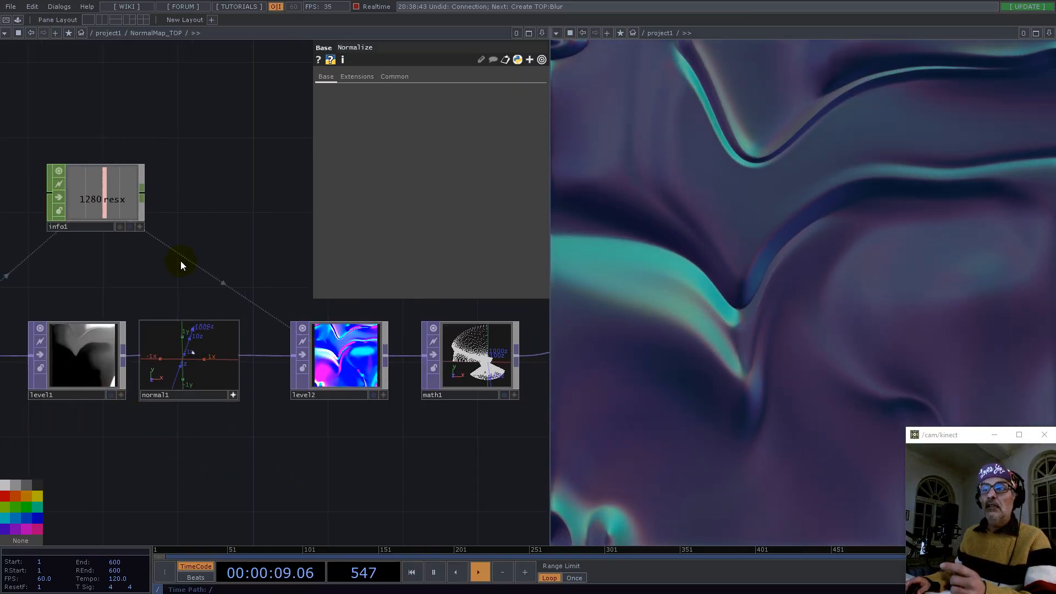
{"action": "scroll", "coordinate": [193, 290], "scroll_direction": "up", "scroll_amount": 2}
{"action": "scroll", "coordinate": [192, 290], "scroll_direction": "up", "scroll_amount": 4}
{"action": "right_click", "coordinate": [200, 337]}
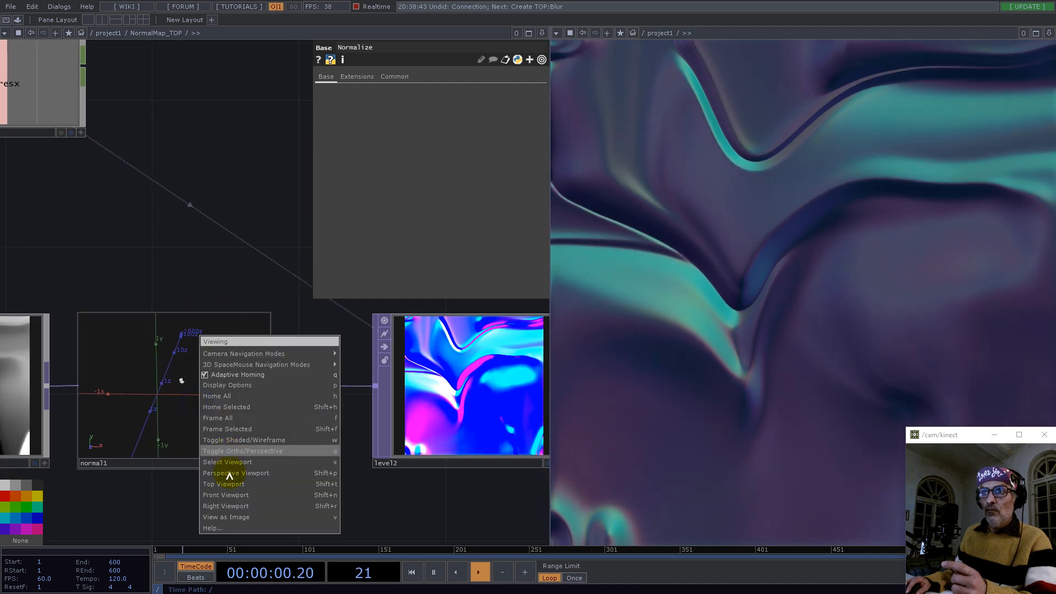
{"action": "left_click", "coordinate": [239, 517]}
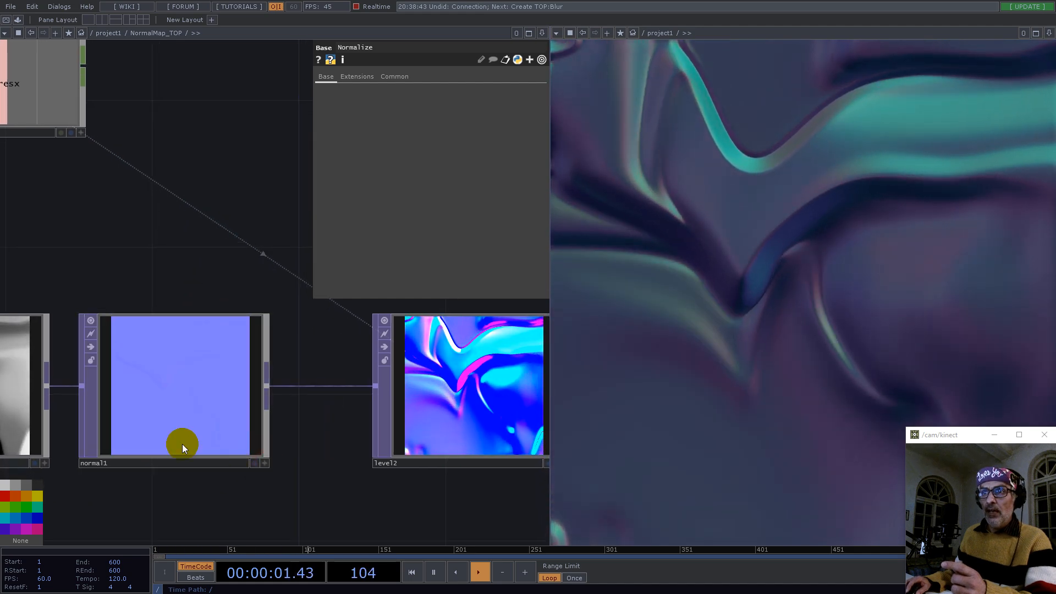
{"action": "scroll", "coordinate": [182, 442], "scroll_direction": "down", "scroll_amount": 4}
{"action": "left_click", "coordinate": [185, 420]}
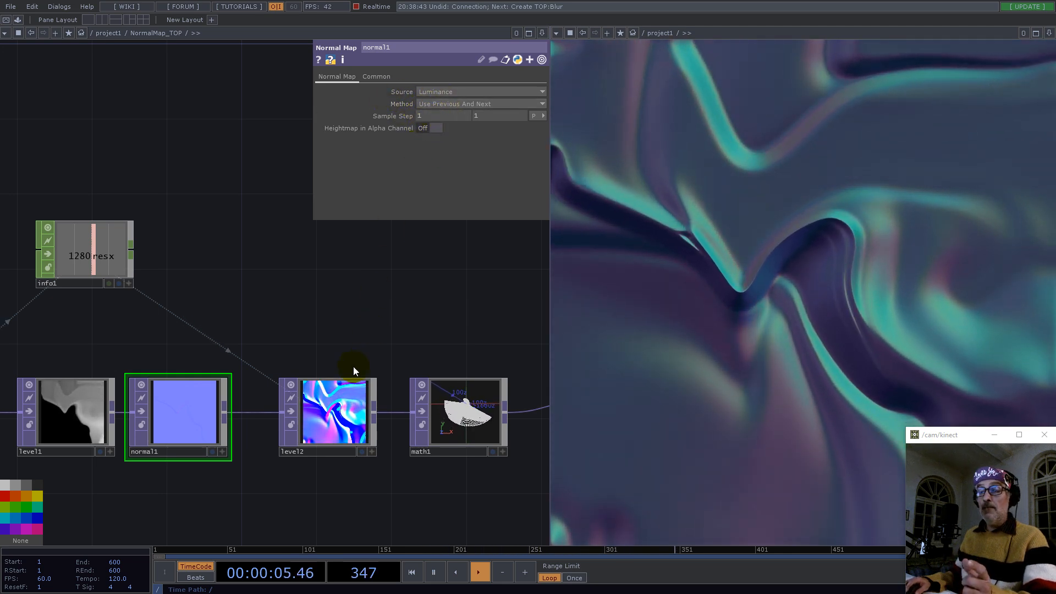
Step: Shift level2 slightly toward normal1, display its output as points and examine the point cloud from several angles
{"action": "left_click_drag", "start_coordinate": [336, 432], "coordinate": [317, 433]}
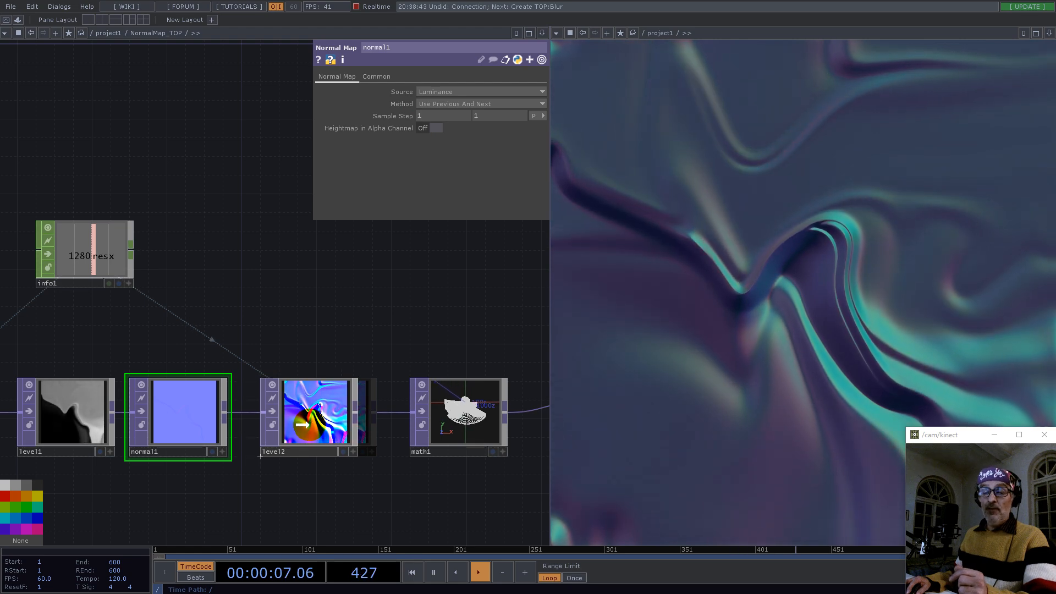
{"action": "scroll", "coordinate": [323, 430], "scroll_direction": "up", "scroll_amount": 4}
{"action": "left_click", "coordinate": [389, 478]}
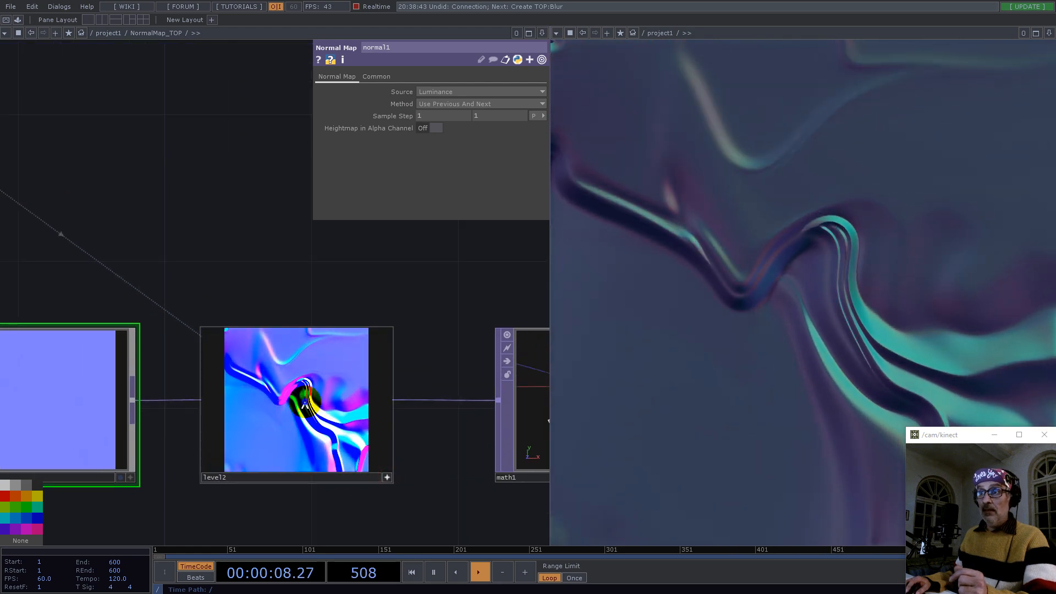
{"action": "right_click", "coordinate": [307, 401]}
{"action": "left_click", "coordinate": [340, 483]}
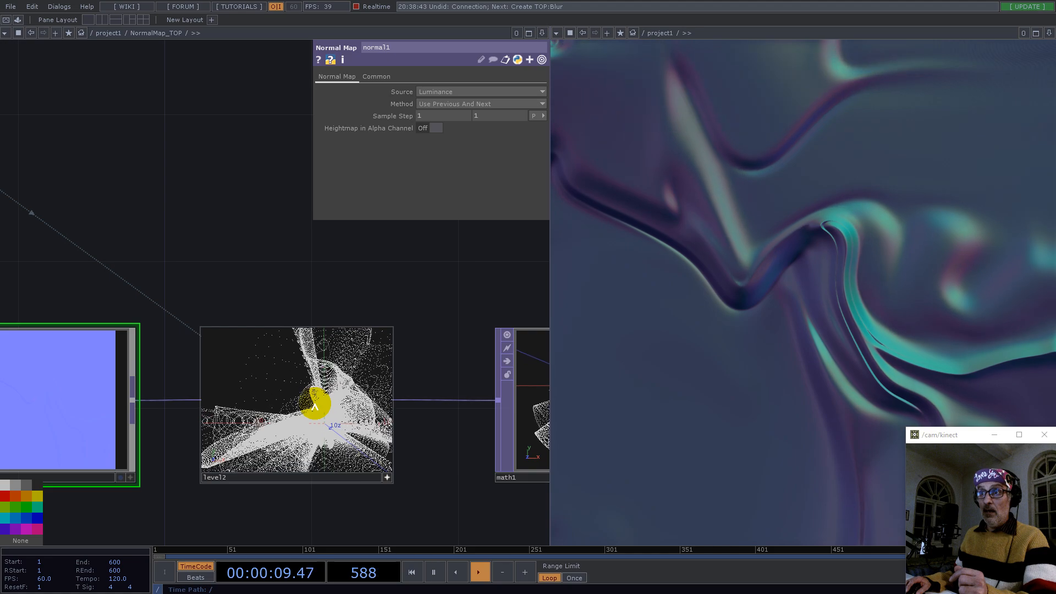
{"action": "right_click", "coordinate": [320, 397]}
{"action": "left_click", "coordinate": [324, 398]}
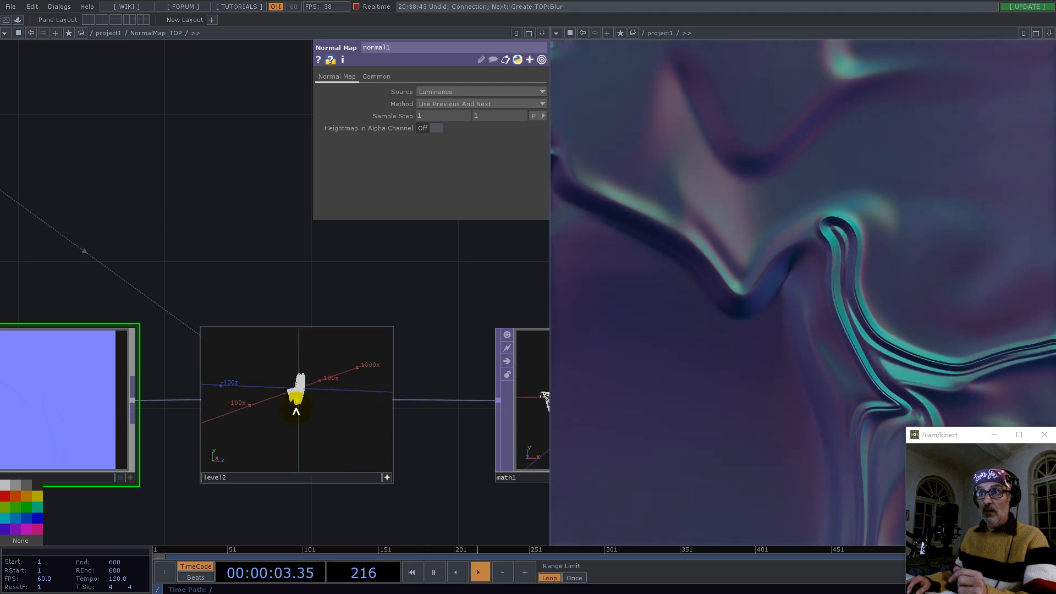
{"action": "left_click_drag", "start_coordinate": [363, 385], "coordinate": [270, 392]}
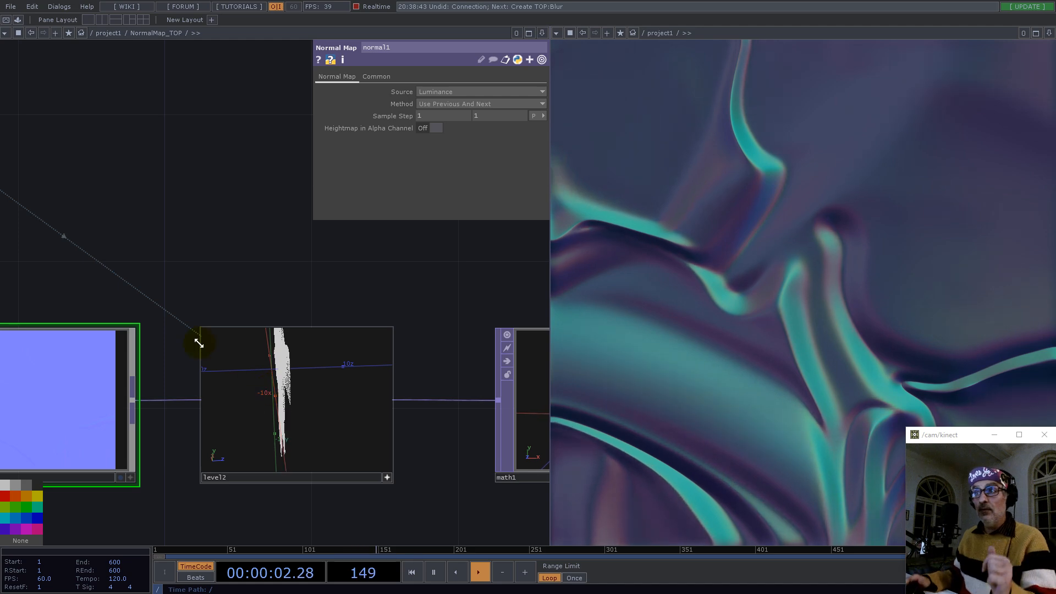
Step: Turn off math1's viewer and pull the node slightly below the chain
{"action": "scroll", "coordinate": [251, 275], "scroll_direction": "down", "scroll_amount": 3}
{"action": "left_click_drag", "start_coordinate": [351, 281], "coordinate": [25, 239]}
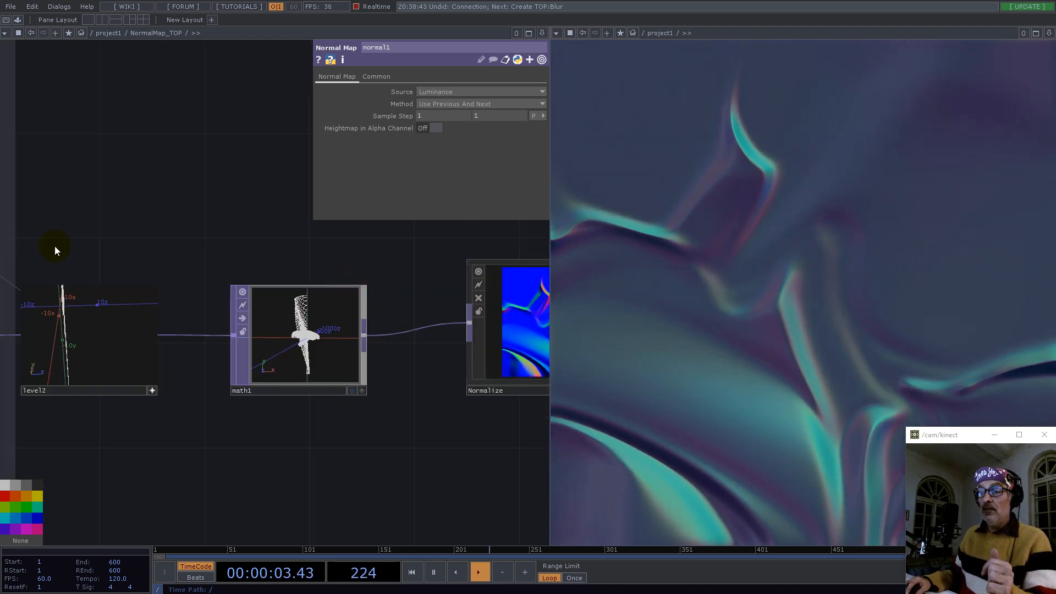
{"action": "left_click", "coordinate": [238, 292]}
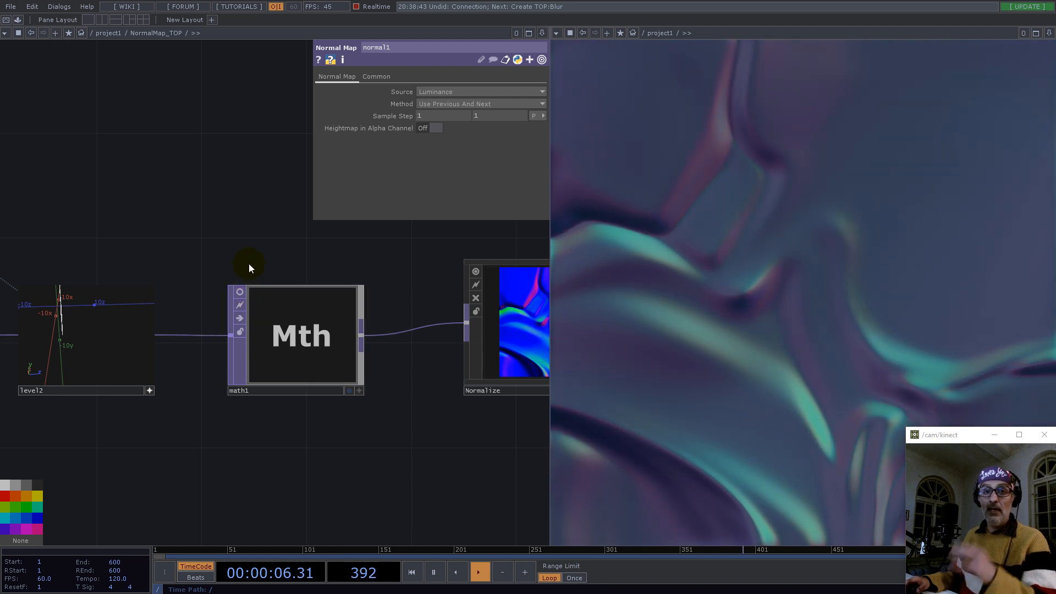
{"action": "left_click", "coordinate": [277, 322]}
{"action": "left_click_drag", "start_coordinate": [268, 376], "coordinate": [259, 378]}
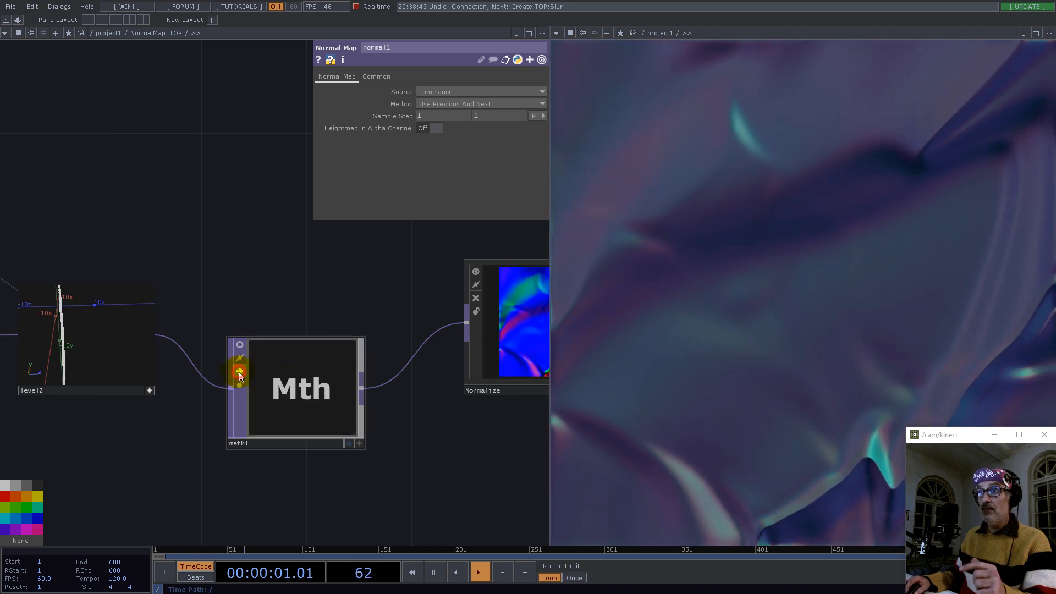
Step: Compare the liquid output with math1 bypassed and active, leaving it active and back in line with the chain
{"action": "left_click", "coordinate": [240, 373]}
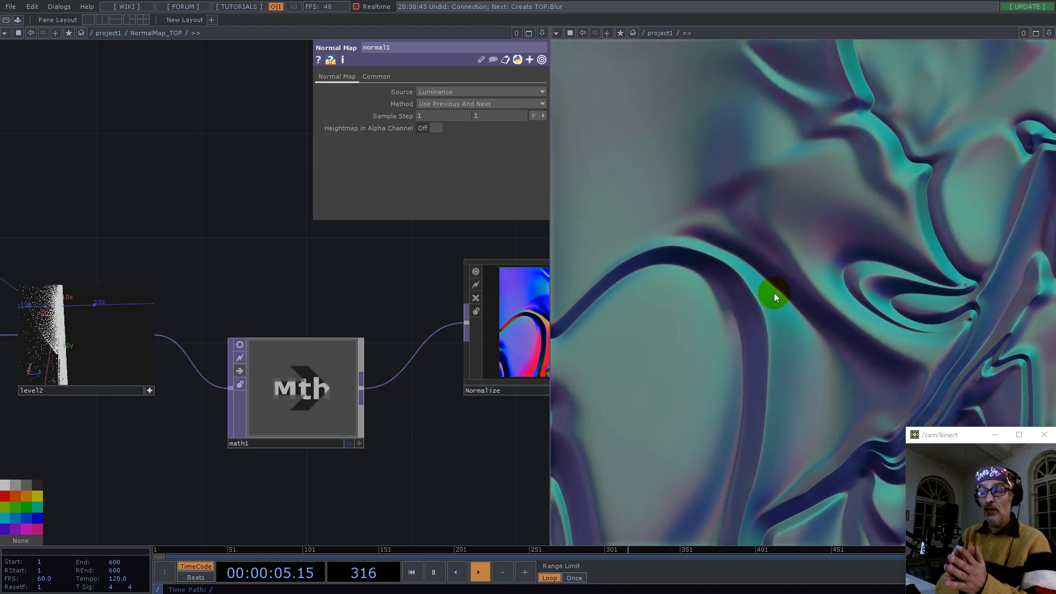
{"action": "left_click", "coordinate": [239, 370]}
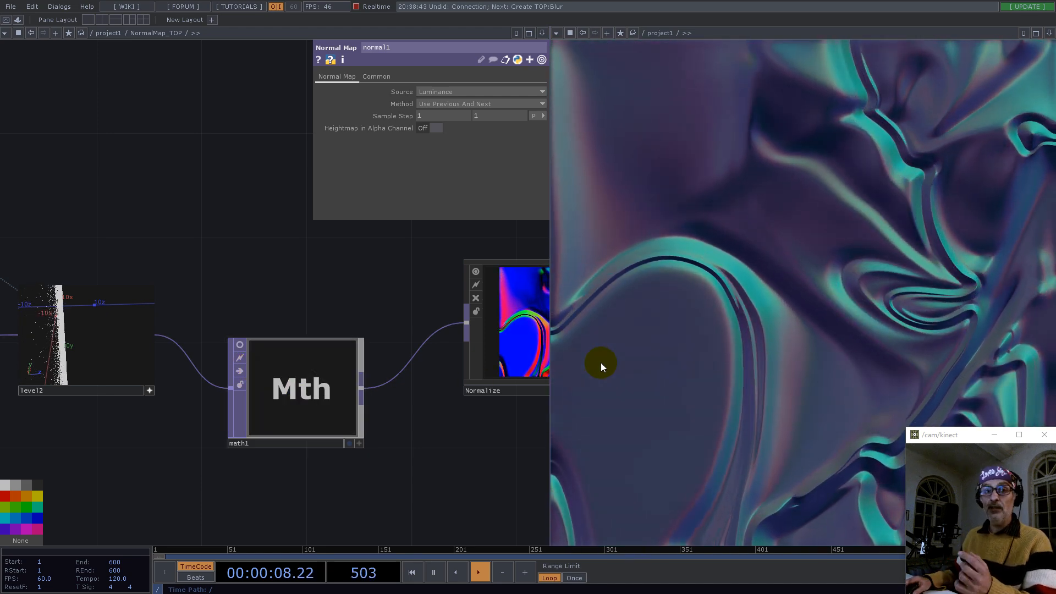
{"action": "left_click", "coordinate": [325, 409]}
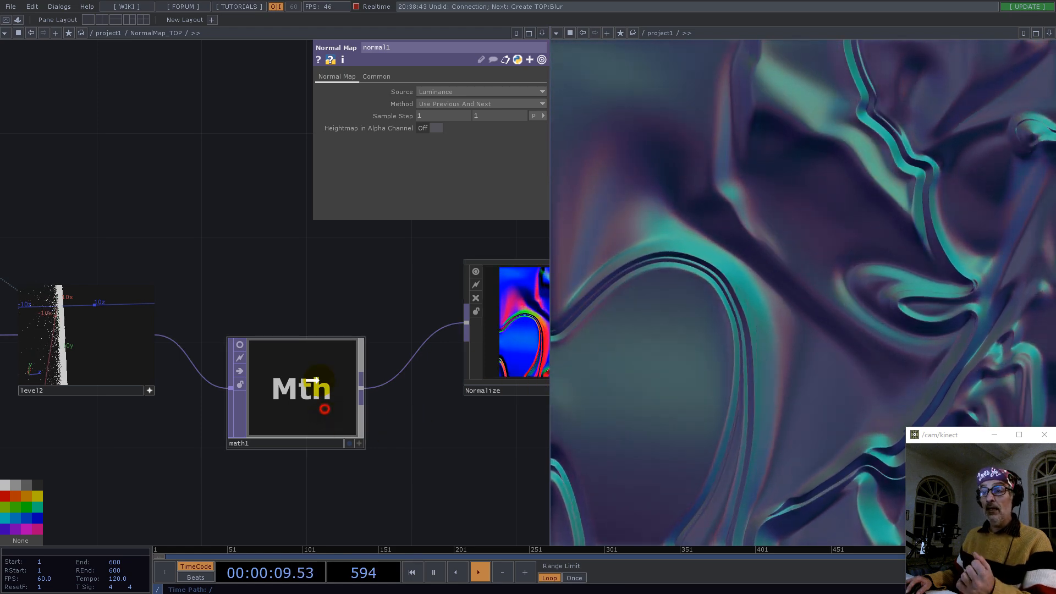
{"action": "left_click_drag", "start_coordinate": [321, 395], "coordinate": [295, 343]}
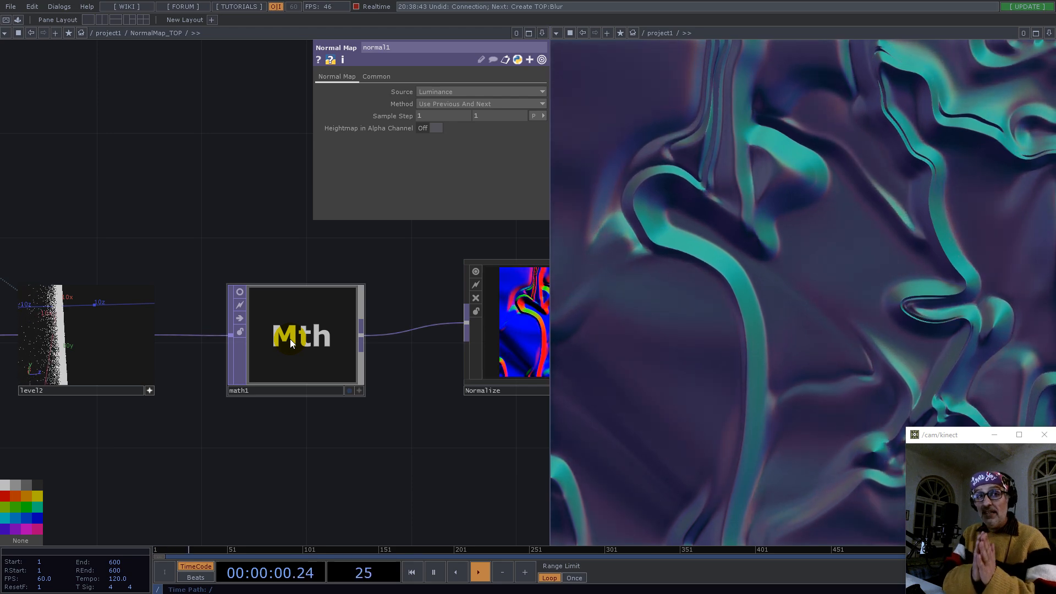
Step: Display the Normalize node's output as points and examine the point cloud from several angles
{"action": "scroll", "coordinate": [309, 354], "scroll_direction": "down", "scroll_amount": 4}
{"action": "left_click_drag", "start_coordinate": [396, 471], "coordinate": [237, 454]}
{"action": "scroll", "coordinate": [279, 364], "scroll_direction": "up", "scroll_amount": 3}
{"action": "scroll", "coordinate": [280, 364], "scroll_direction": "up", "scroll_amount": 4}
{"action": "left_click_drag", "start_coordinate": [274, 330], "coordinate": [223, 383]}
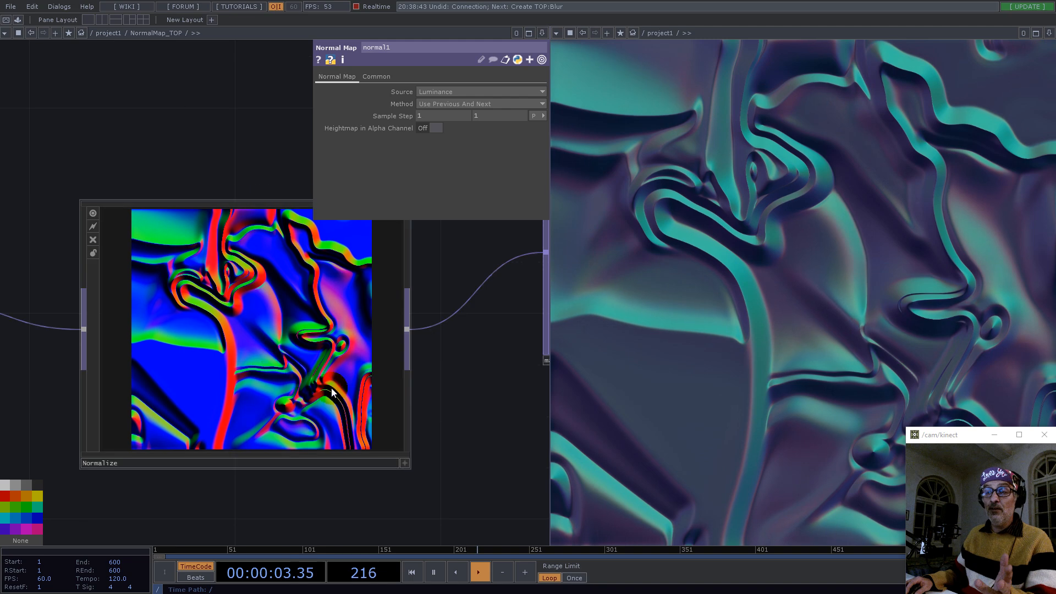
{"action": "left_click", "coordinate": [405, 463]}
{"action": "right_click", "coordinate": [265, 307]}
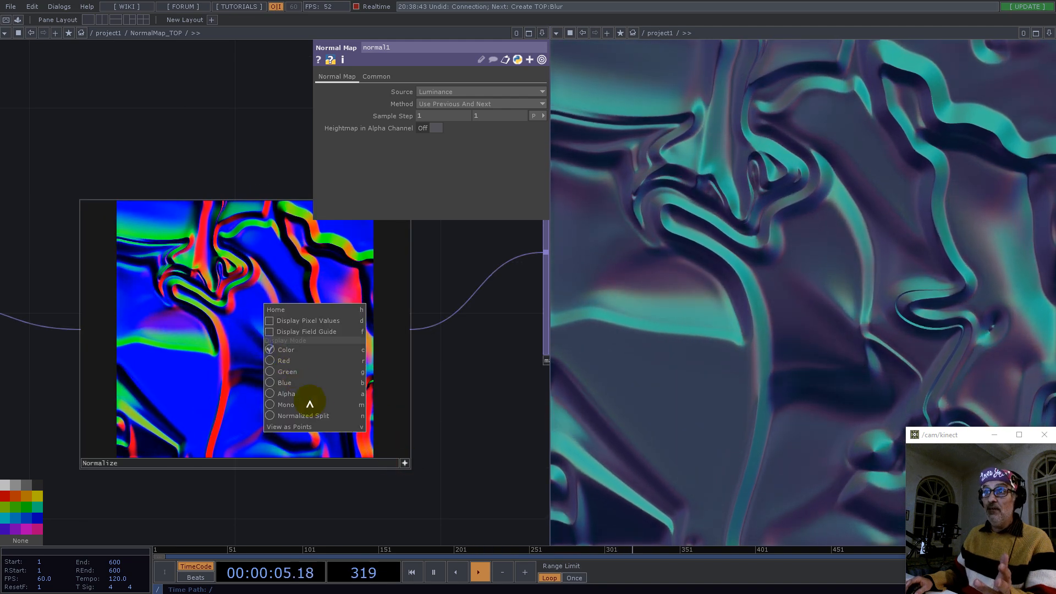
{"action": "left_click", "coordinate": [321, 428]}
{"action": "left_click_drag", "start_coordinate": [273, 326], "coordinate": [349, 348]}
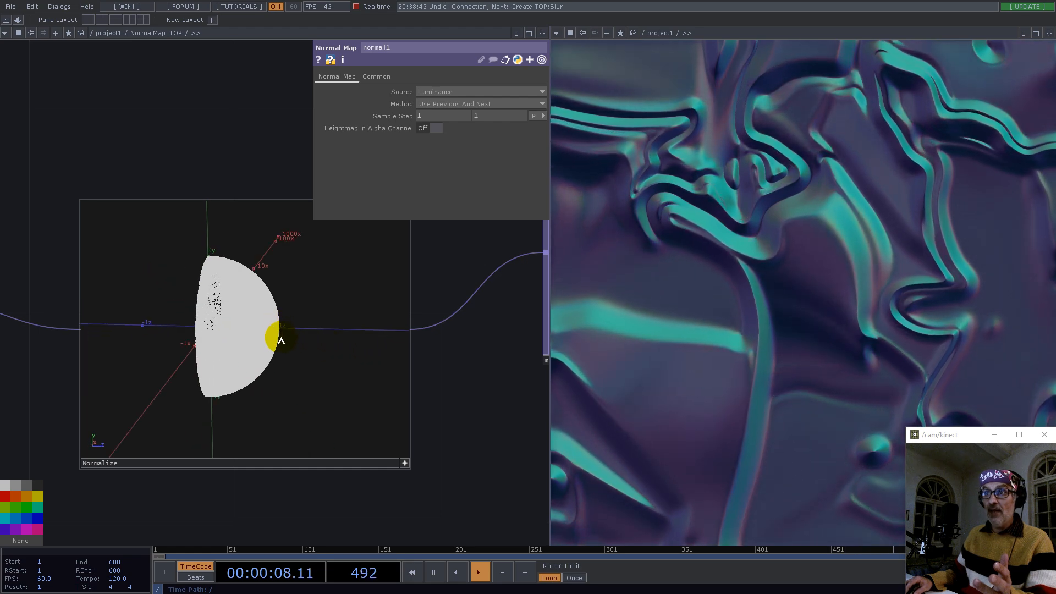
{"action": "left_click_drag", "start_coordinate": [291, 351], "coordinate": [228, 390]}
{"action": "left_click_drag", "start_coordinate": [270, 345], "coordinate": [289, 344]}
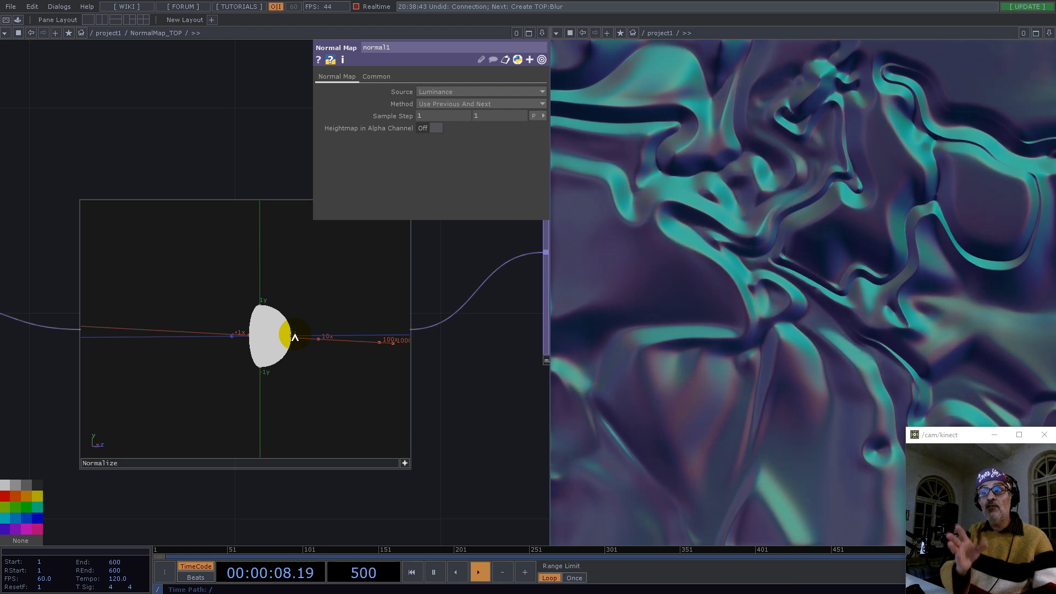
Step: Switch the Normalize node's viewer back to image display and deactivate the viewer
{"action": "right_click", "coordinate": [266, 329]}
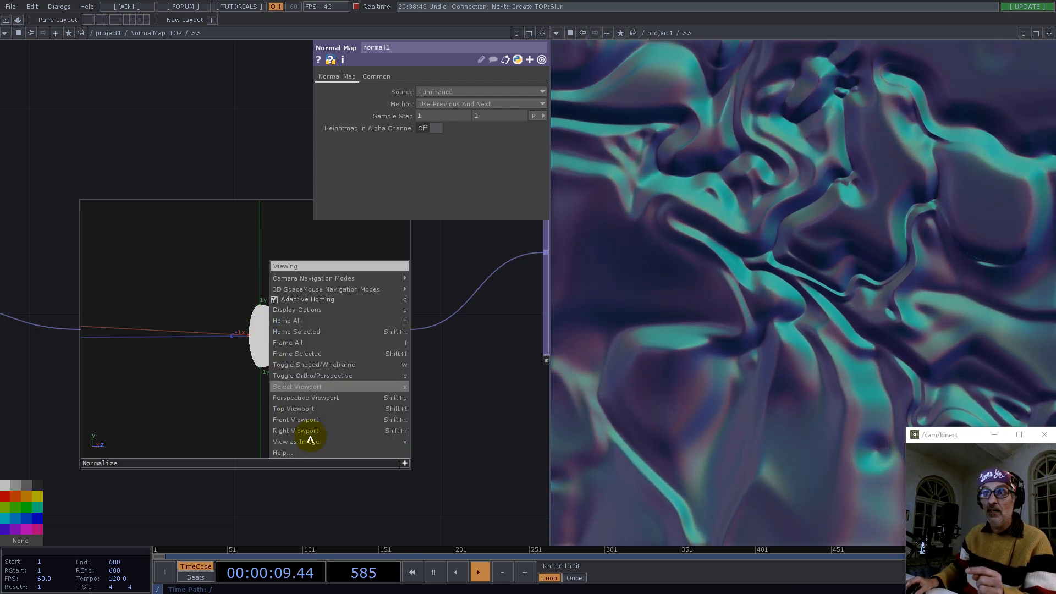
{"action": "left_click", "coordinate": [314, 443]}
{"action": "left_click", "coordinate": [404, 463]}
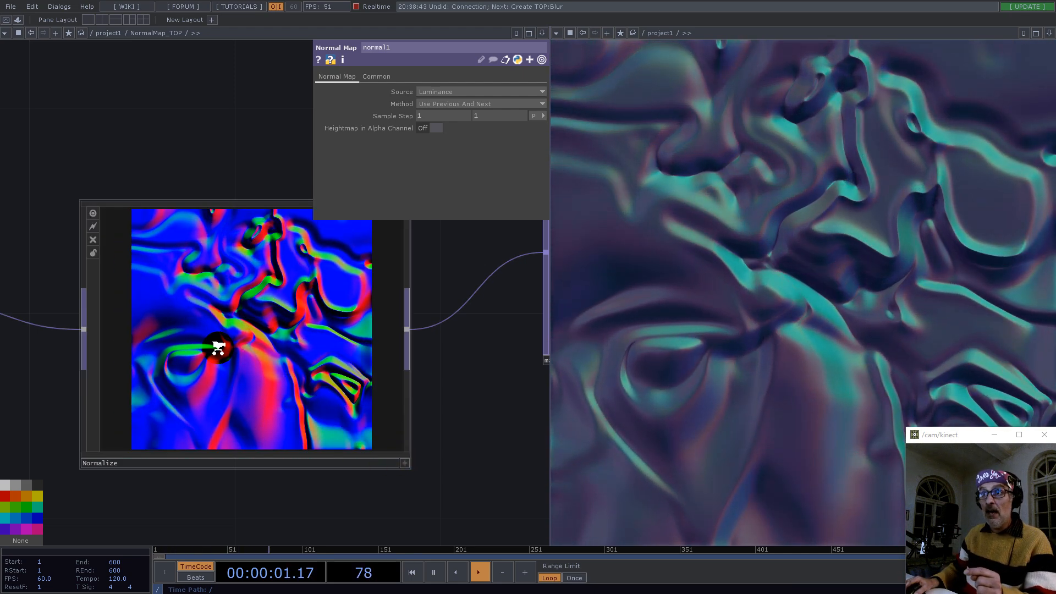
Step: Move math3 slightly closer to the Normalize node
{"action": "scroll", "coordinate": [212, 348], "scroll_direction": "down", "scroll_amount": 5}
{"action": "left_click_drag", "start_coordinate": [426, 327], "coordinate": [432, 327]}
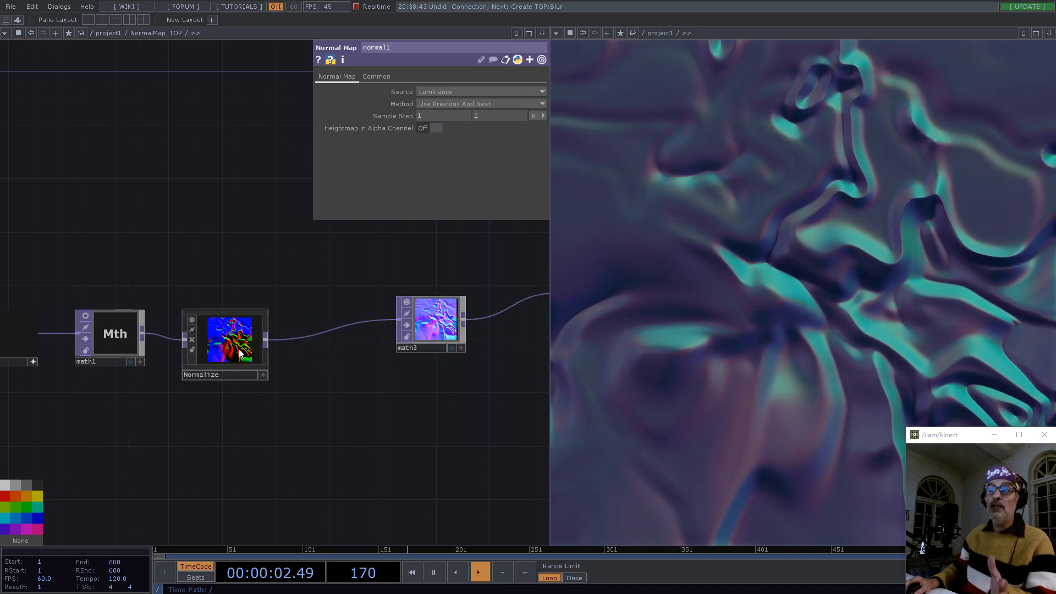
{"action": "mouse_move", "coordinate": [431, 323]}
{"action": "left_mouse_down"}
{"action": "mouse_move", "coordinate": [410, 333]}
{"action": "mouse_move", "coordinate": [430, 306]}
{"action": "left_mouse_up"}
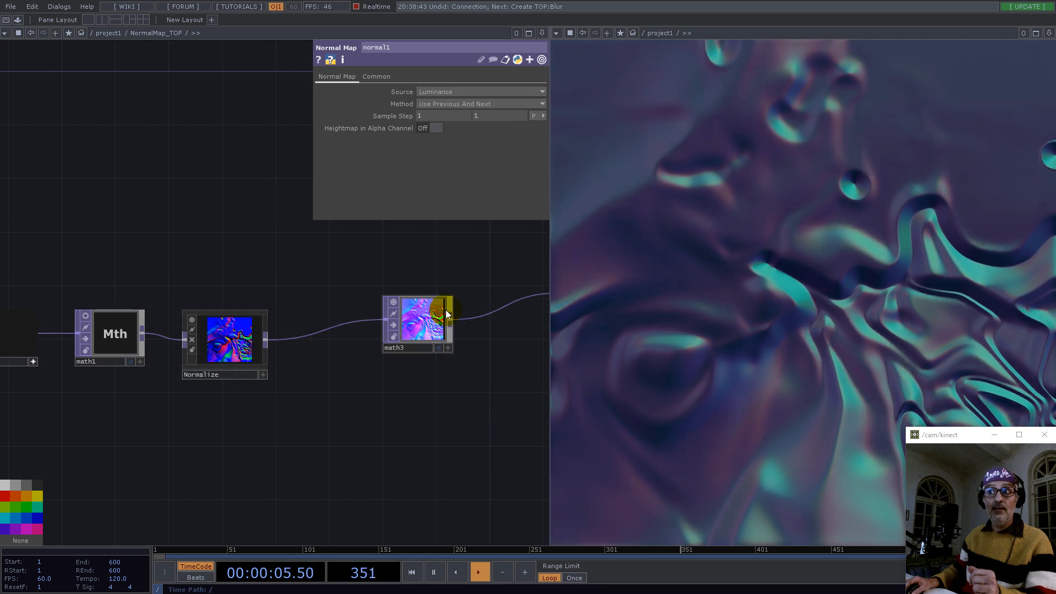
Step: Display math3's output as points and examine the shape of the point cloud
{"action": "scroll", "coordinate": [444, 311], "scroll_direction": "up", "scroll_amount": 5}
{"action": "left_click", "coordinate": [462, 421]}
{"action": "right_click", "coordinate": [365, 338]}
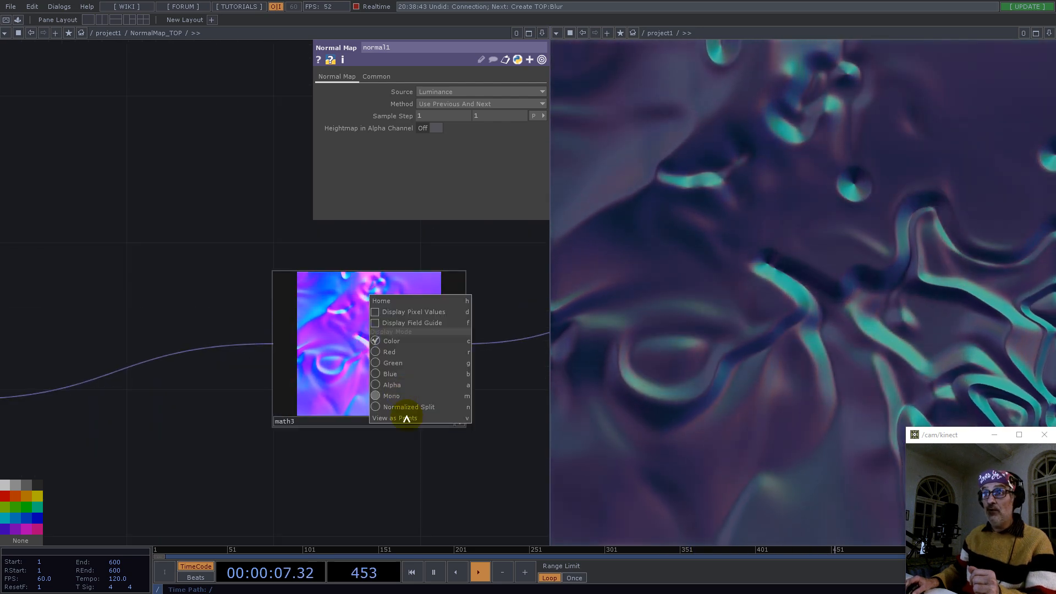
{"action": "left_click", "coordinate": [406, 418]}
{"action": "scroll", "coordinate": [500, 322], "scroll_direction": "up", "scroll_amount": 3}
{"action": "mouse_move", "coordinate": [247, 378]}
{"action": "left_mouse_down"}
{"action": "mouse_move", "coordinate": [213, 370]}
{"action": "mouse_move", "coordinate": [223, 377]}
{"action": "mouse_move", "coordinate": [238, 341]}
{"action": "mouse_move", "coordinate": [229, 399]}
{"action": "mouse_move", "coordinate": [289, 415]}
{"action": "mouse_move", "coordinate": [129, 396]}
{"action": "mouse_move", "coordinate": [126, 354]}
{"action": "mouse_move", "coordinate": [240, 384]}
{"action": "mouse_move", "coordinate": [271, 372]}
{"action": "mouse_move", "coordinate": [118, 363]}
{"action": "mouse_move", "coordinate": [242, 372]}
{"action": "left_mouse_up"}
Step: Switch math3's viewer back to image display and look over the whole NormalMap_TOP node chain
{"action": "right_click", "coordinate": [242, 372]}
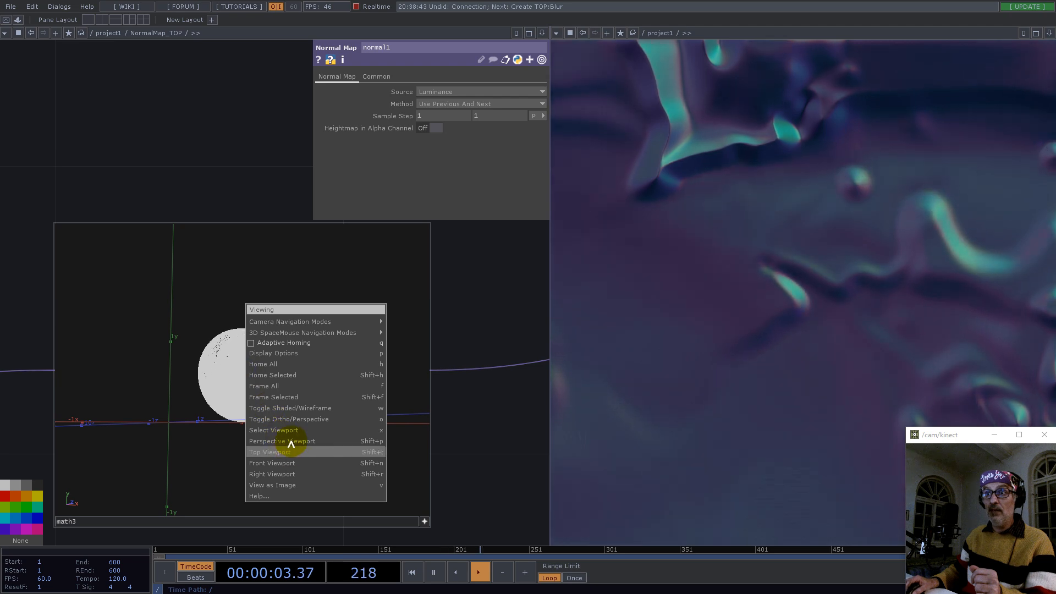
{"action": "left_click", "coordinate": [290, 438]}
{"action": "right_click", "coordinate": [238, 380]}
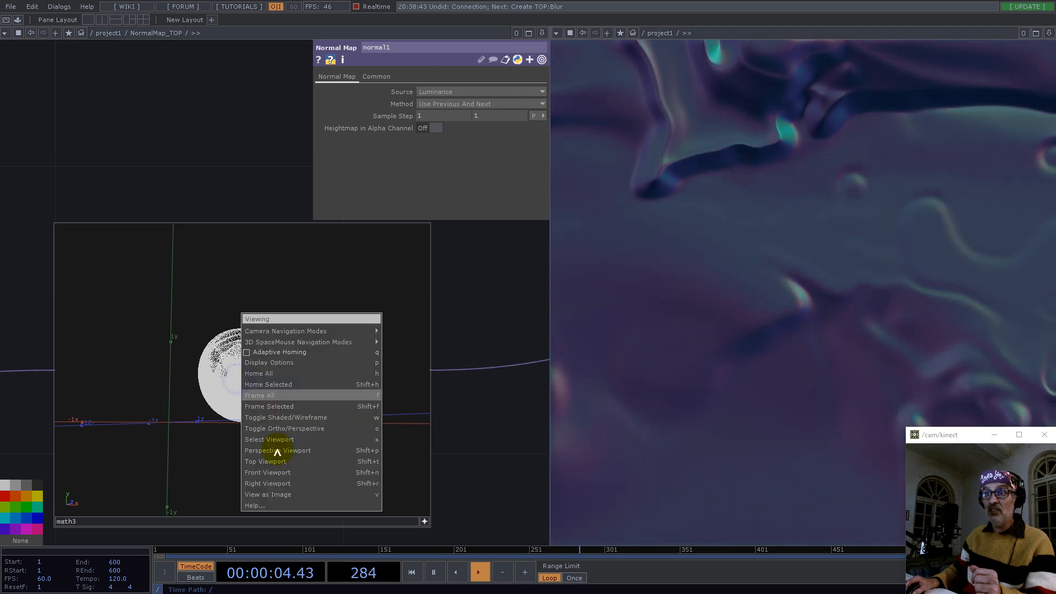
{"action": "left_click", "coordinate": [281, 495]}
{"action": "scroll", "coordinate": [233, 167], "scroll_direction": "down", "scroll_amount": 6}
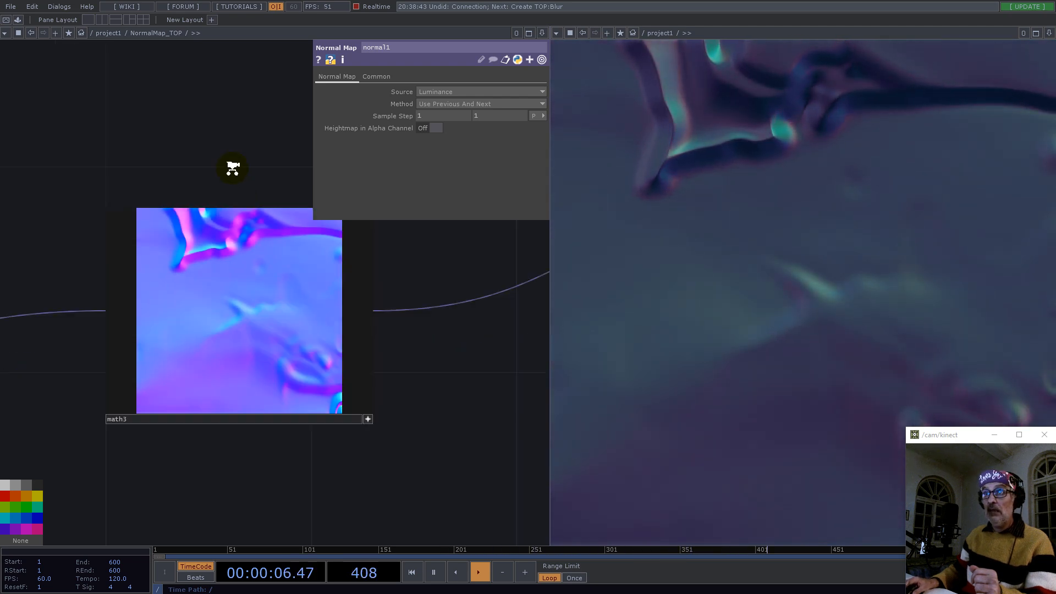
{"action": "left_click", "coordinate": [279, 258]}
{"action": "scroll", "coordinate": [385, 353], "scroll_direction": "down", "scroll_amount": 6}
{"action": "left_click_drag", "start_coordinate": [287, 401], "coordinate": [392, 405]}
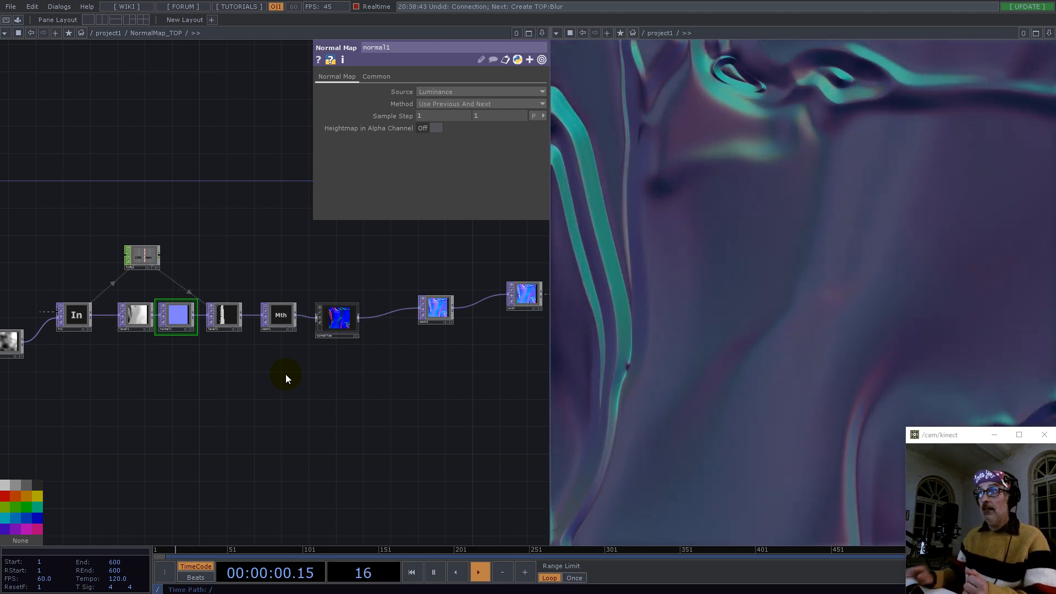
Step: Review the Normal Map v.2 asset page in the browser and return to the whole project1 network in TouchDesigner
{"action": "scroll", "coordinate": [297, 378], "scroll_direction": "down", "scroll_amount": 8}
{"action": "scroll", "coordinate": [311, 395], "scroll_direction": "down", "scroll_amount": 3}
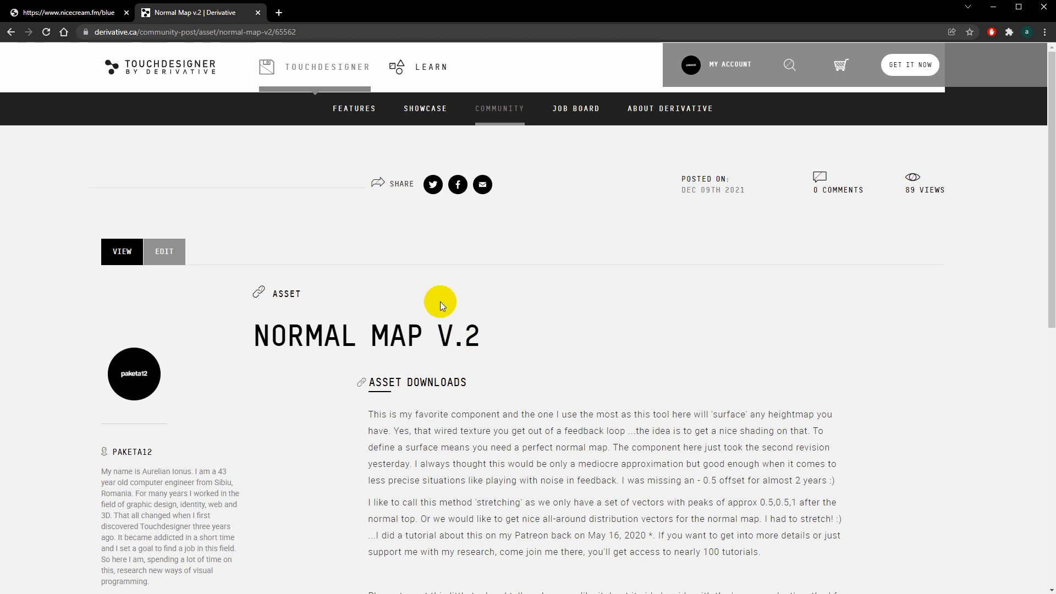
{"action": "scroll", "coordinate": [476, 266], "scroll_direction": "down", "scroll_amount": 5}
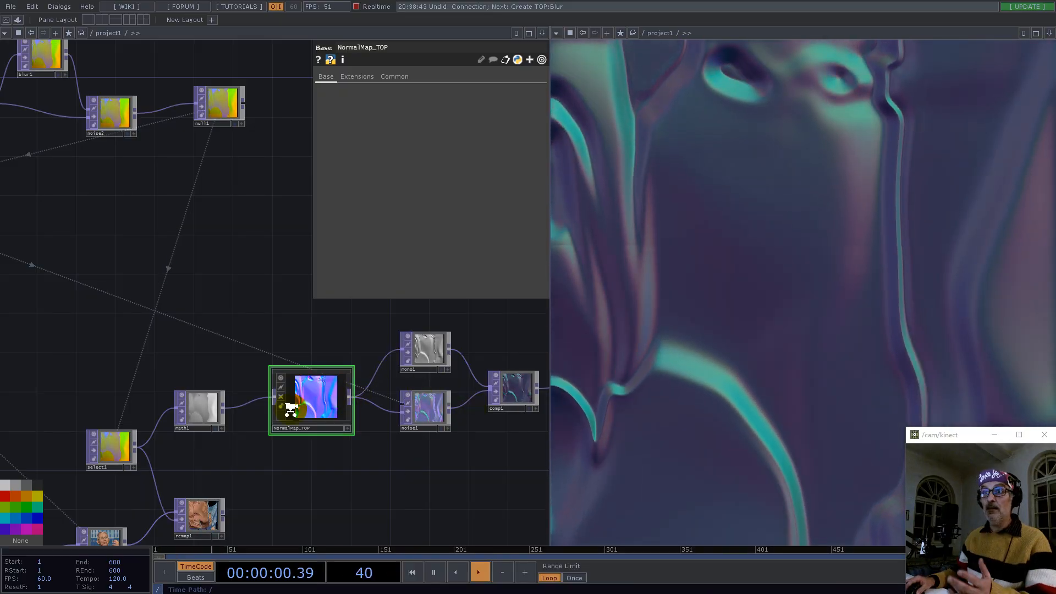
{"action": "scroll", "coordinate": [291, 409], "scroll_direction": "down", "scroll_amount": 3}
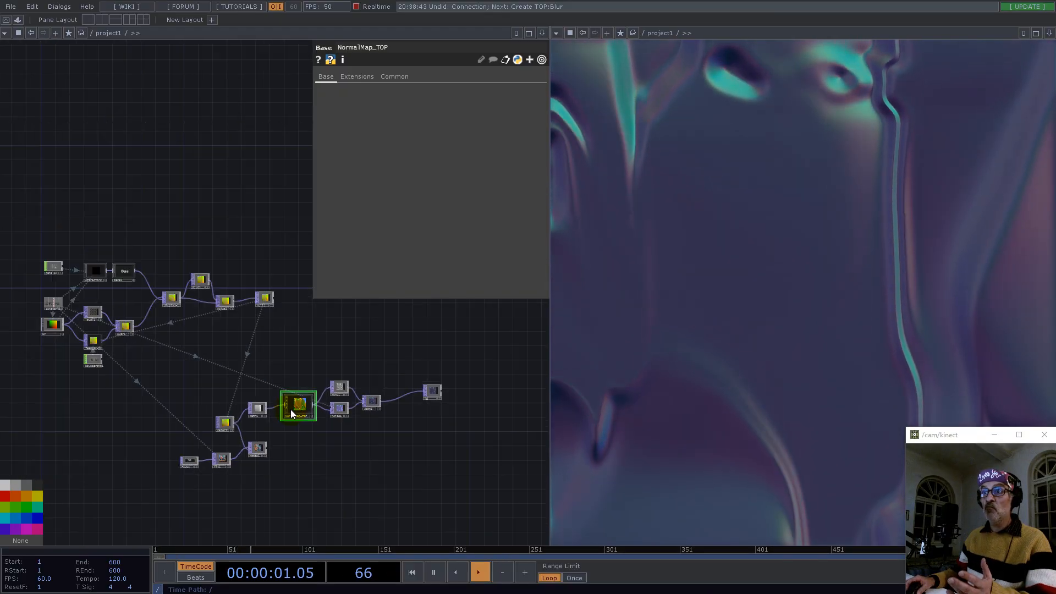